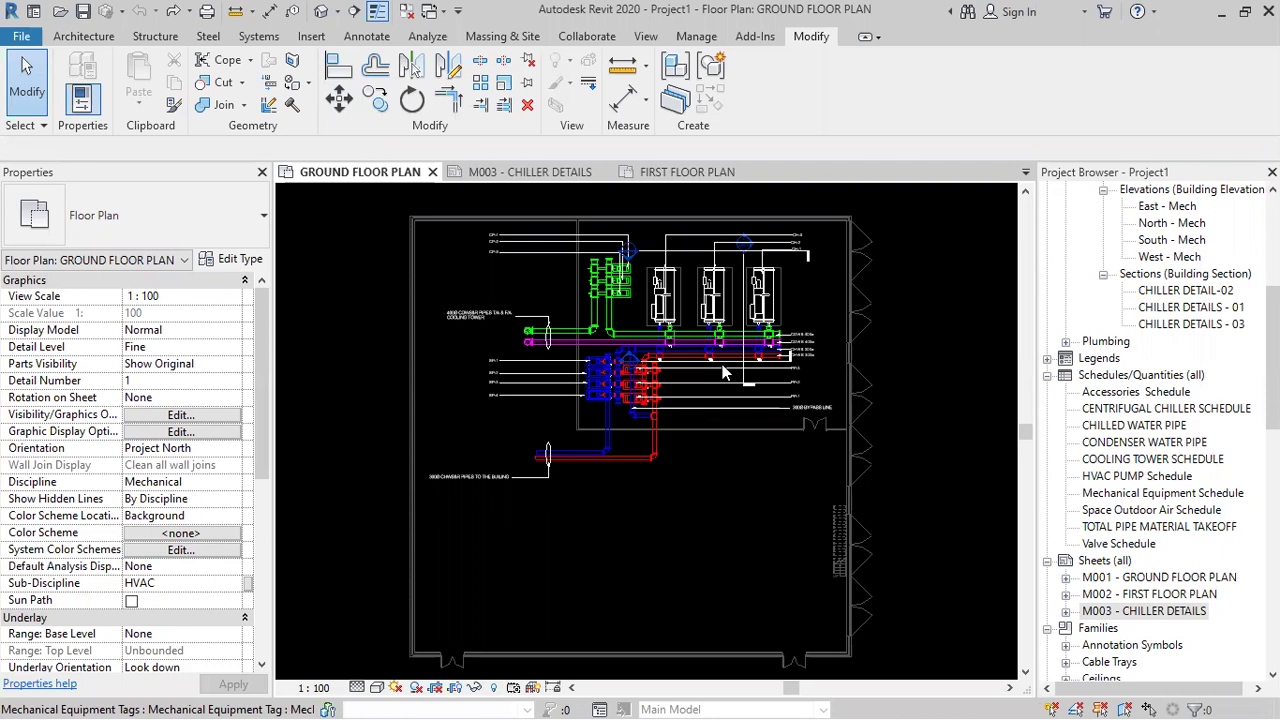
- Examine the SP and PP pump groups and their connected pipes on the ground floor plan
scroll(636, 407, up, 4)
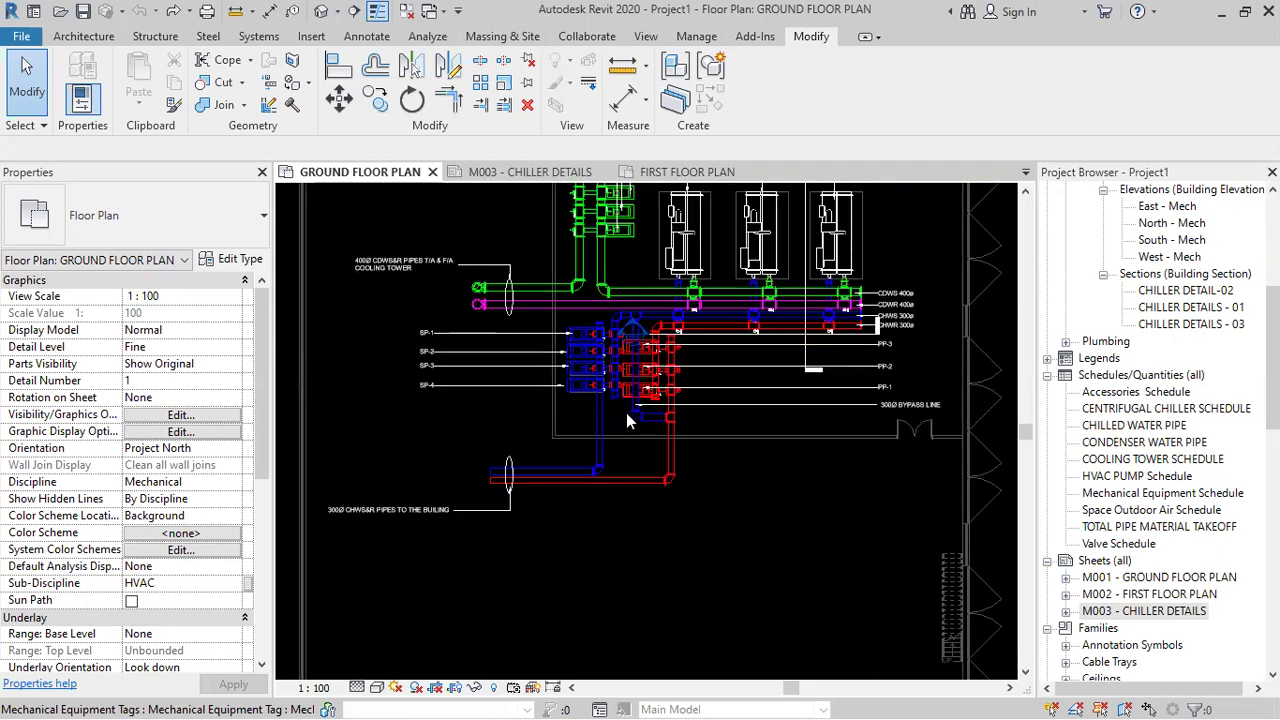
scroll(645, 397, up, 1)
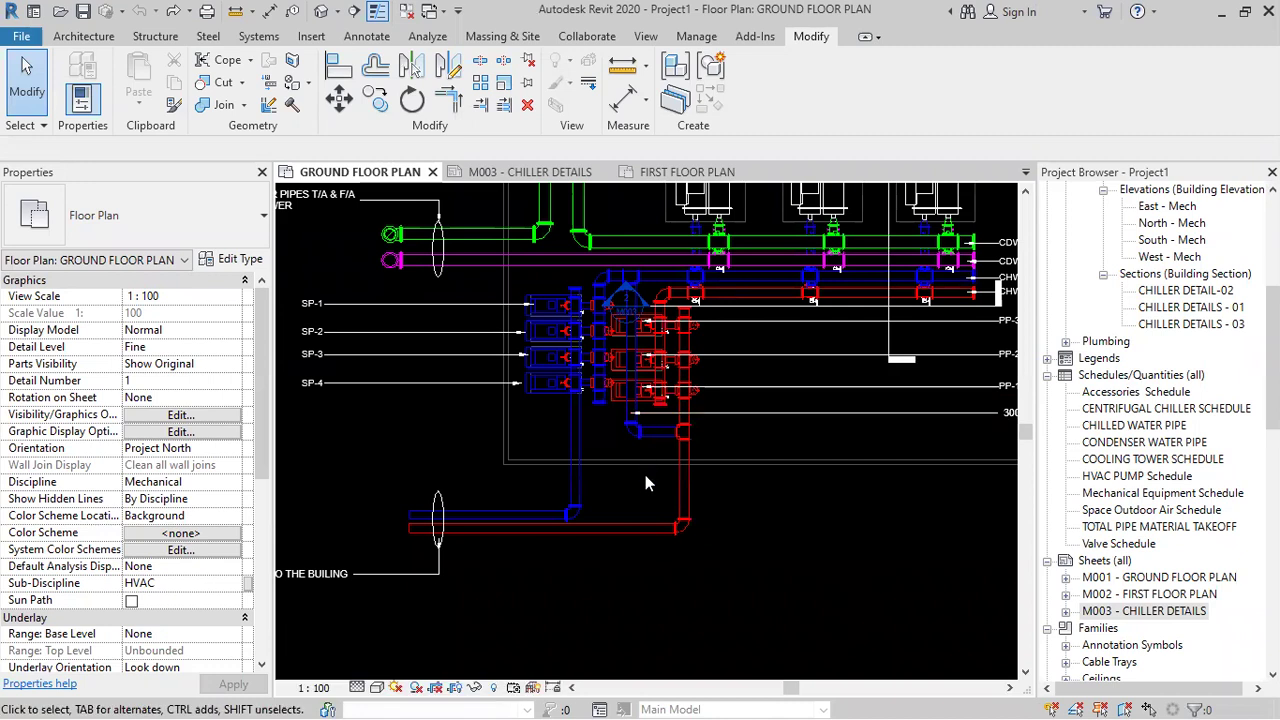
scroll(750, 469, down, 1)
middle_drag(753, 517, 697, 519)
scroll(697, 519, up, 2)
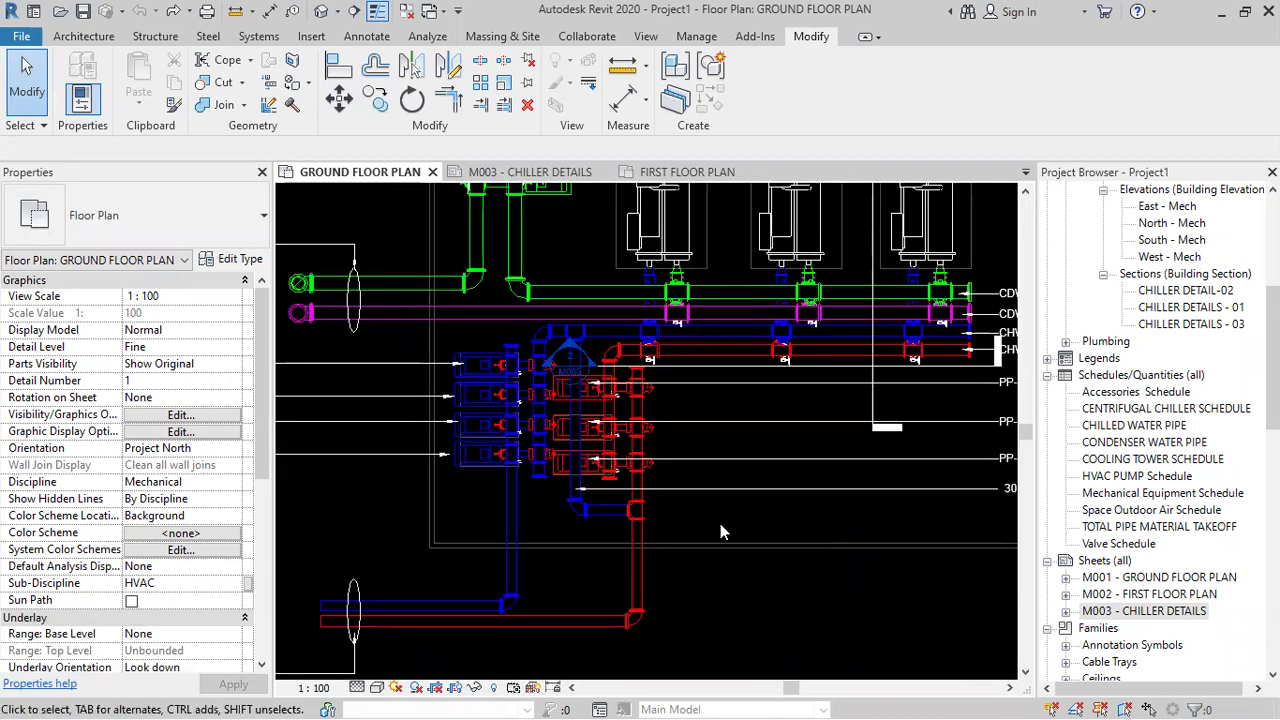
scroll(720, 523, down, 1)
middle_drag(720, 523, 729, 488)
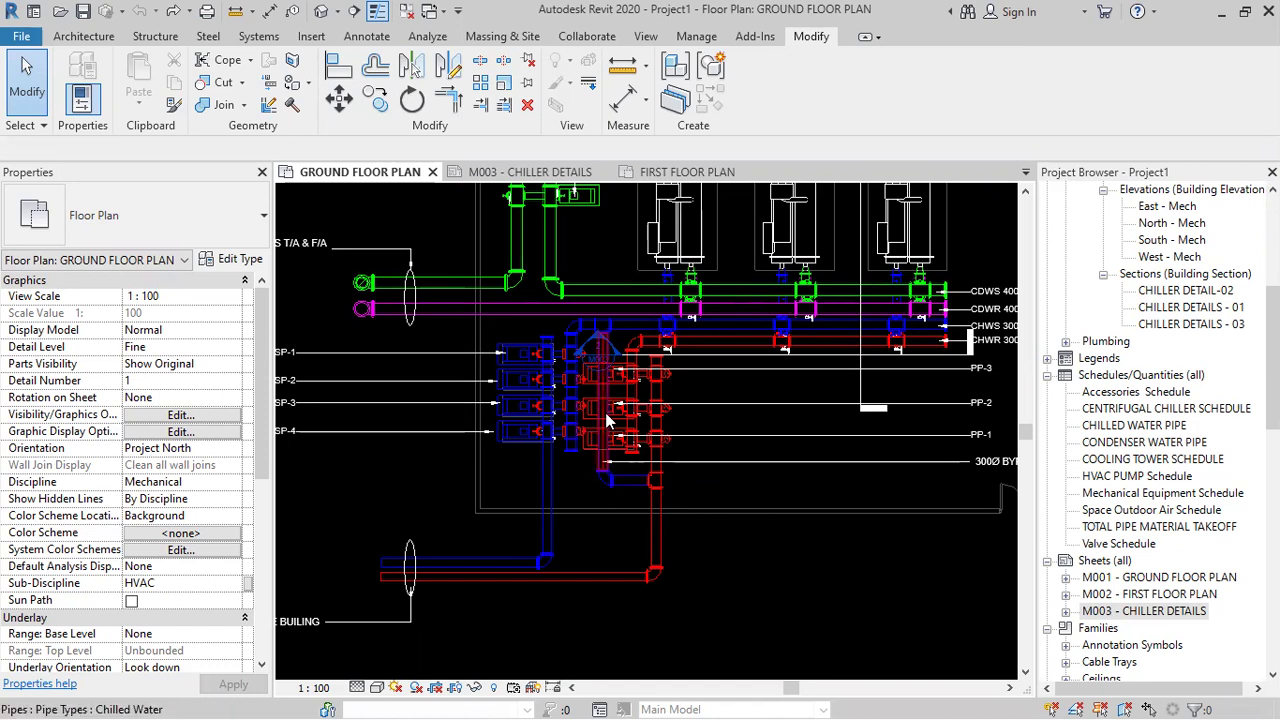
scroll(609, 409, down, 1)
scroll(609, 409, down, 2)
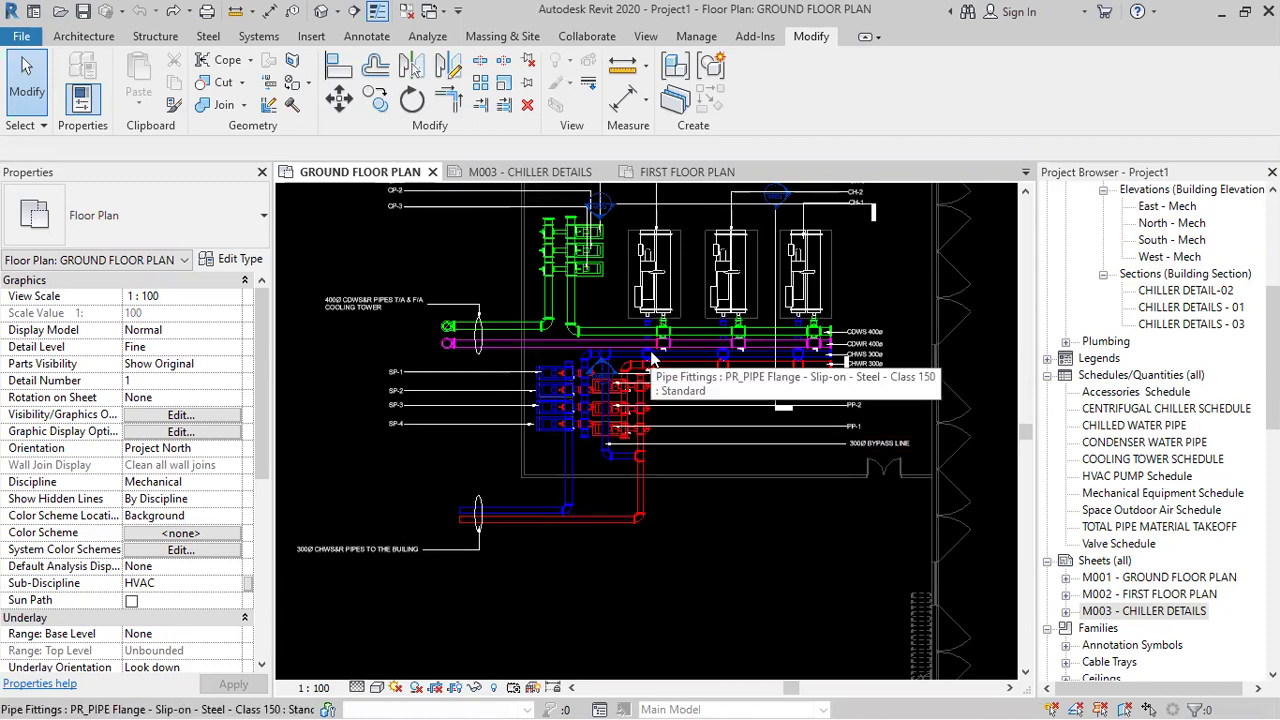
- Draw a rectangular callout around the two pump groups and select its boundary
click(646, 37)
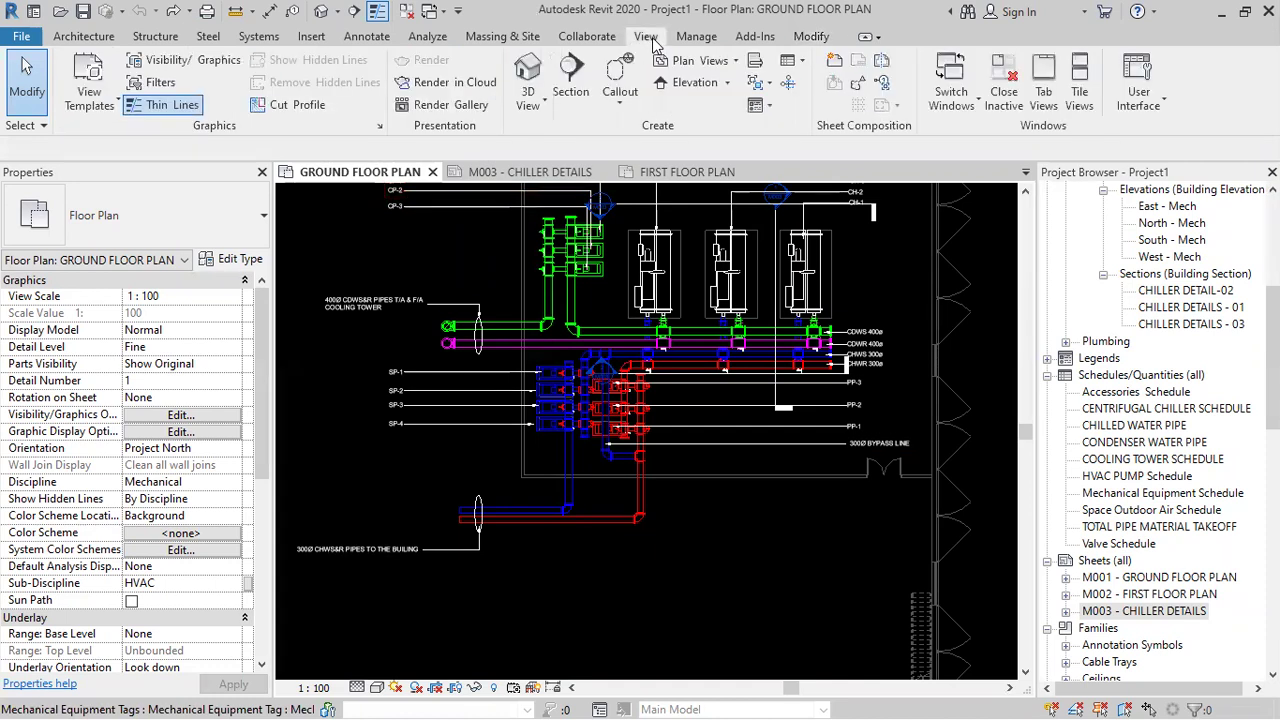
click(620, 100)
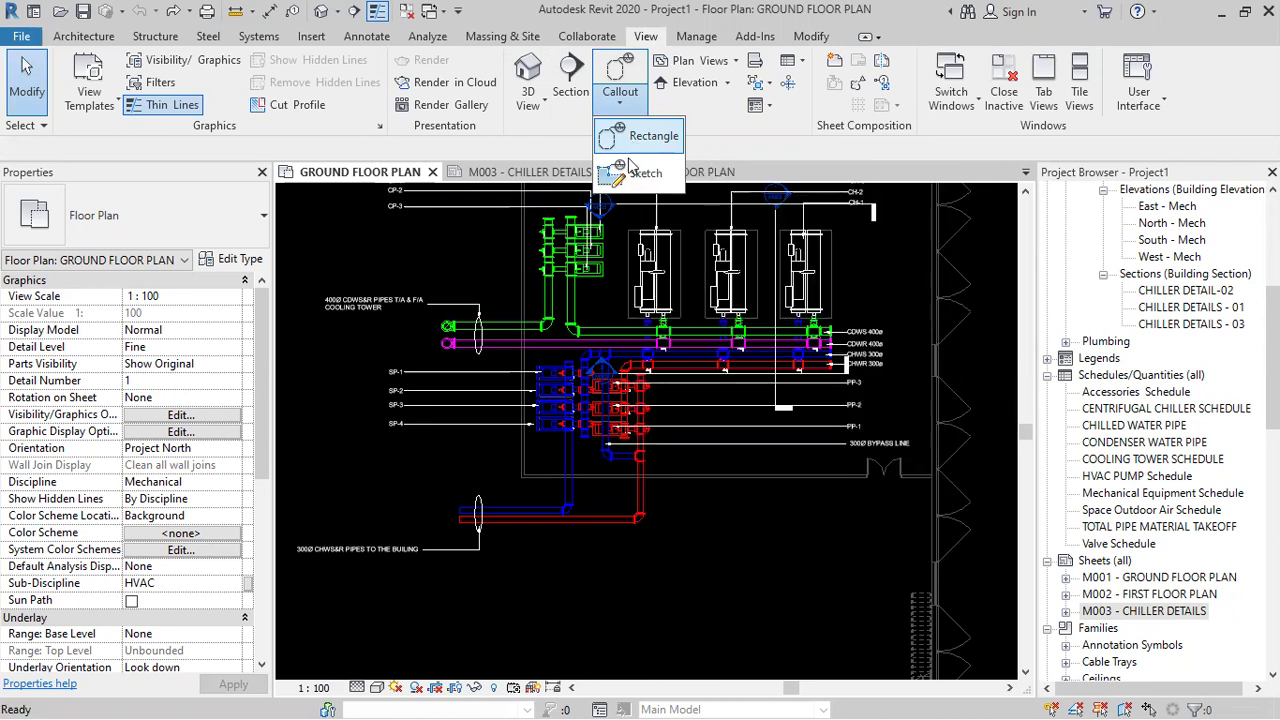
click(636, 140)
scroll(600, 375, up, 5)
middle_drag(600, 375, 606, 331)
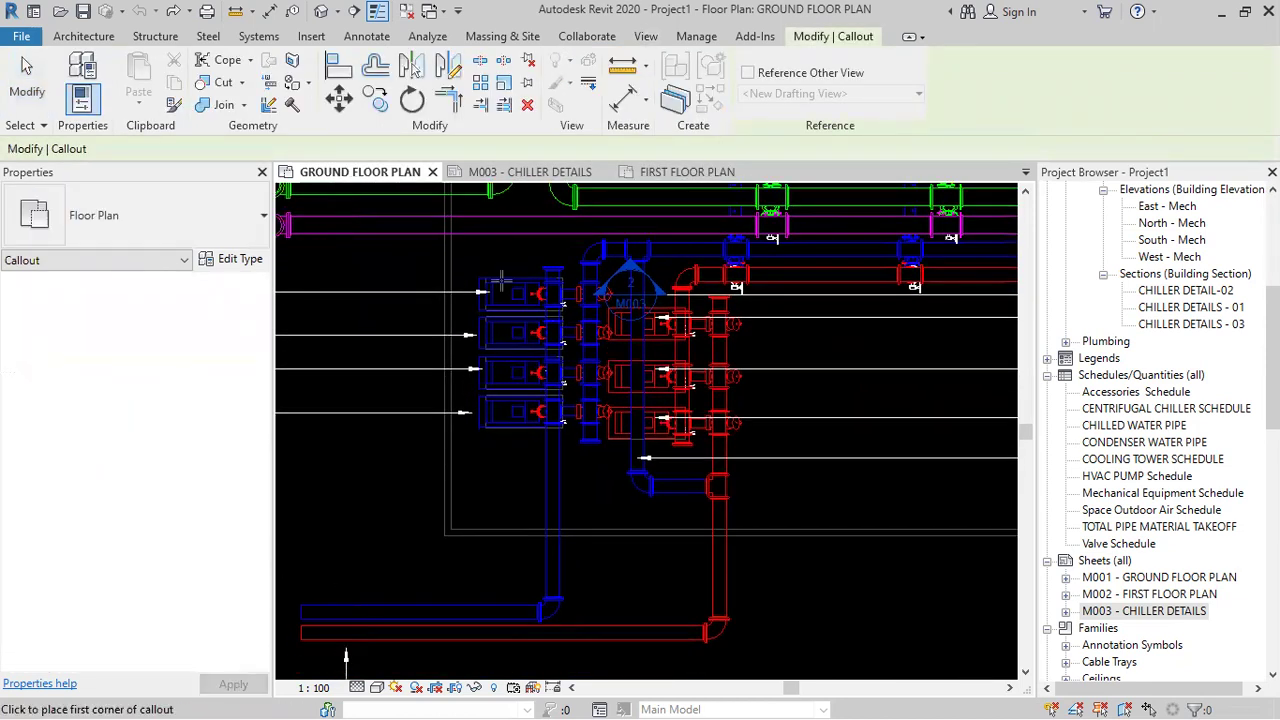
click(463, 252)
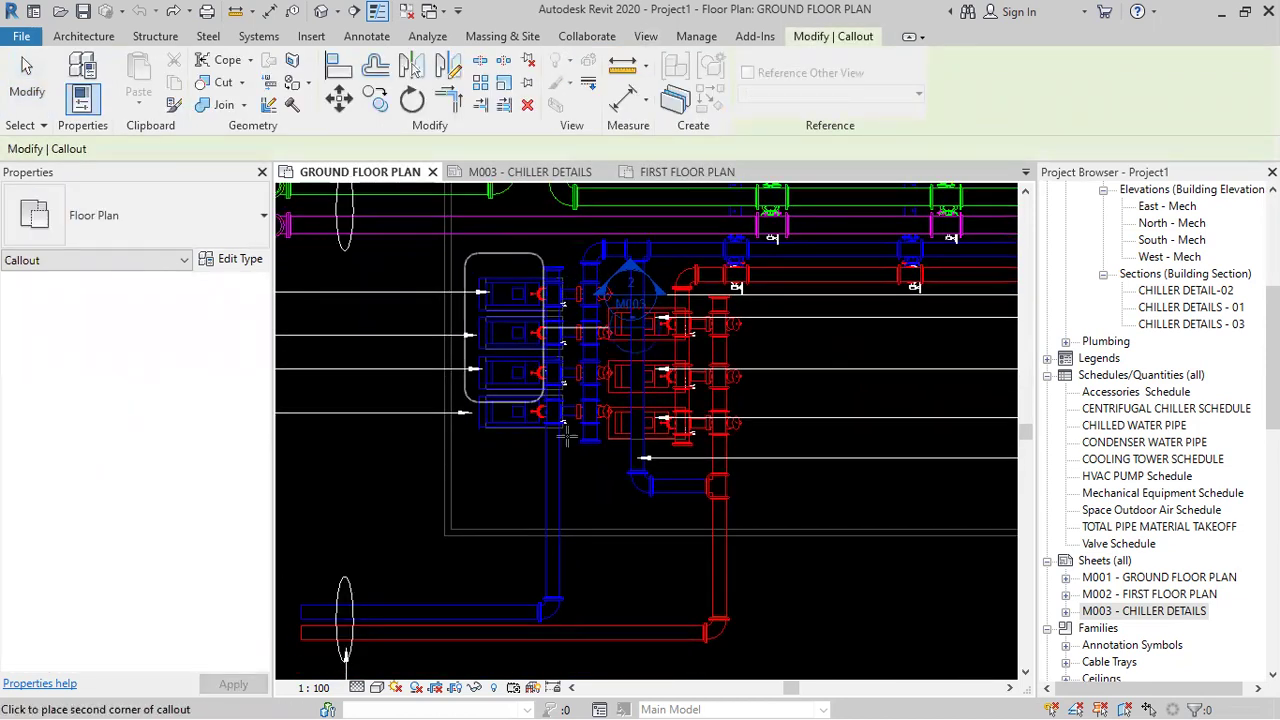
click(762, 510)
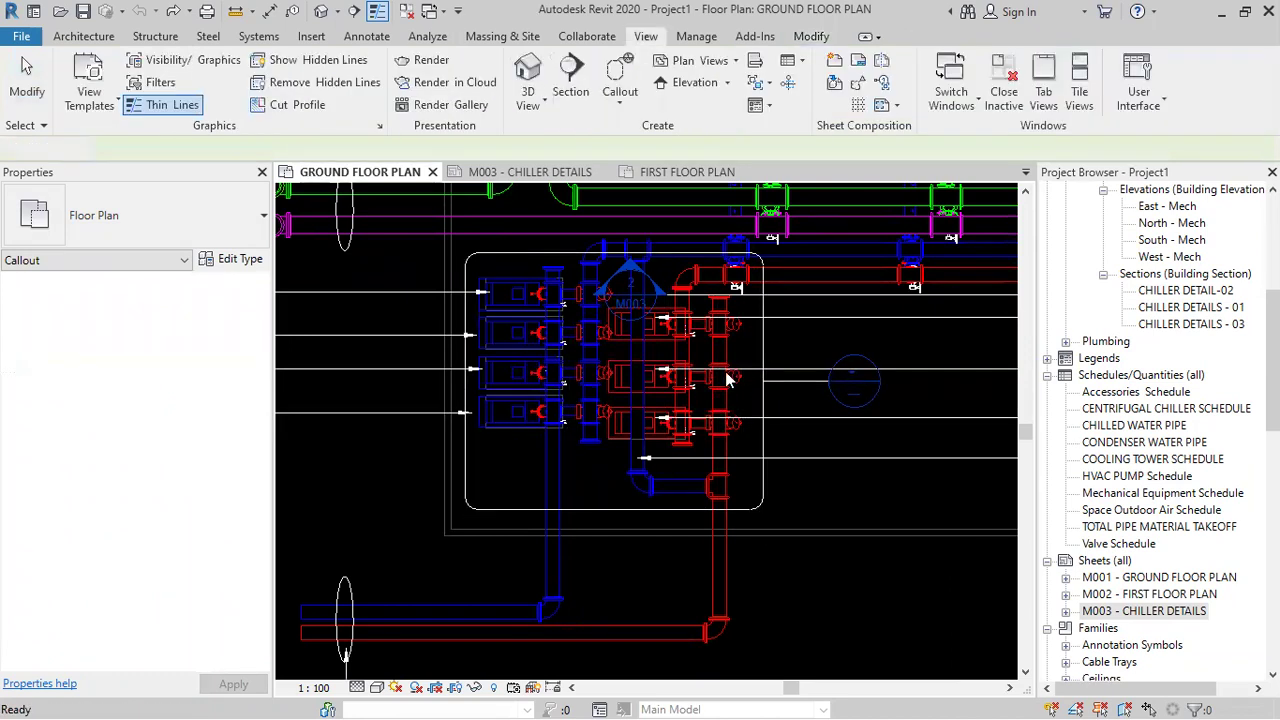
key(Escape)
scroll(648, 285, up, 2)
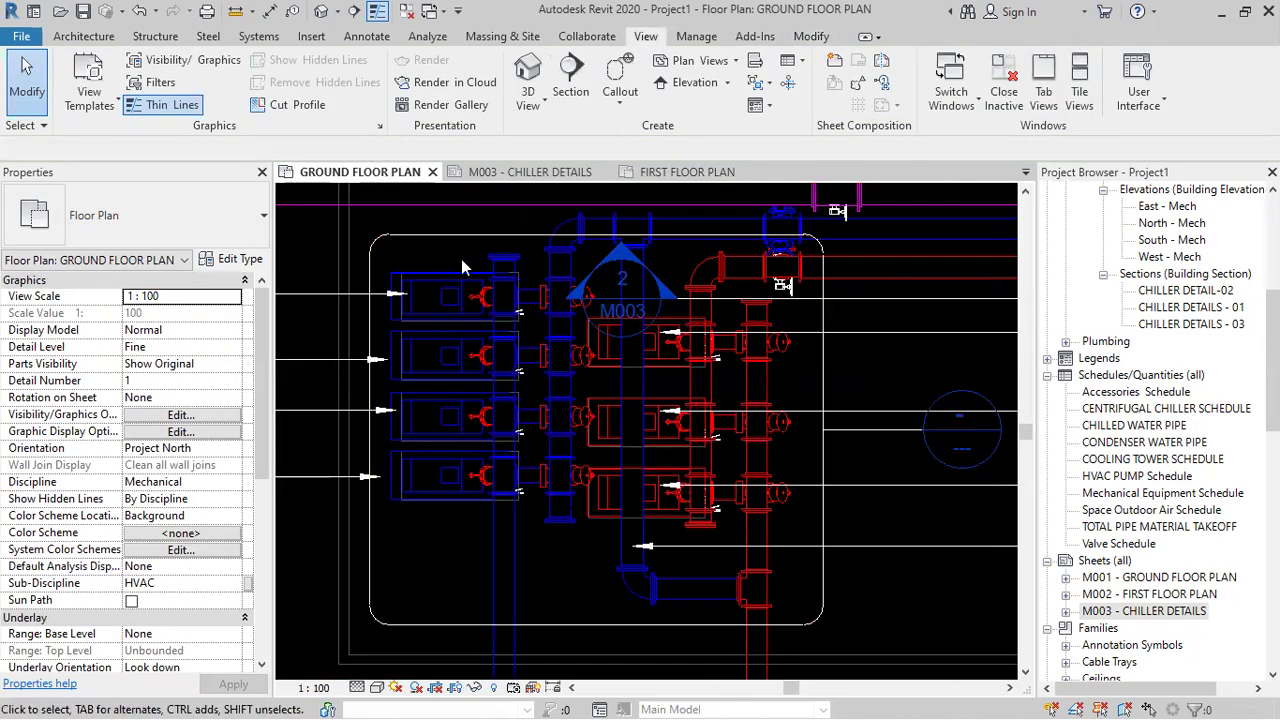
click(429, 262)
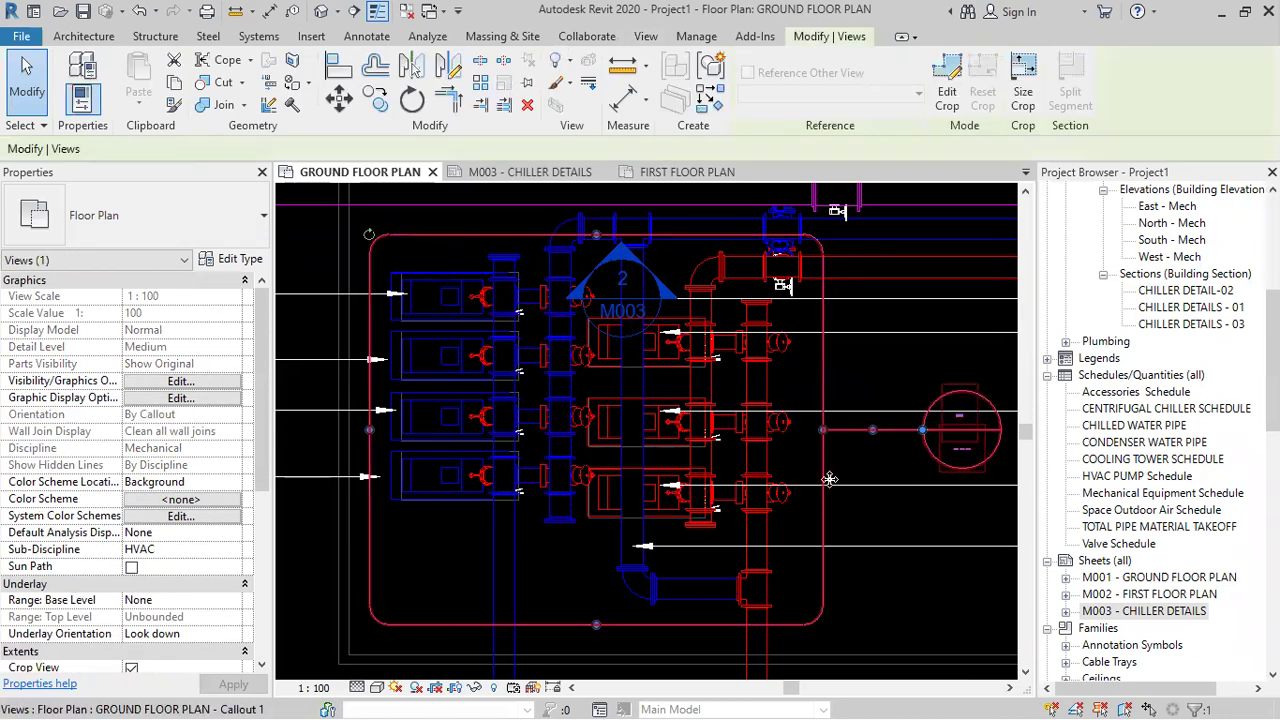
- Inspect where the rectangular callout overlaps the M003 section marker, and undo the callout
scroll(727, 250, up, 1)
scroll(727, 250, up, 2)
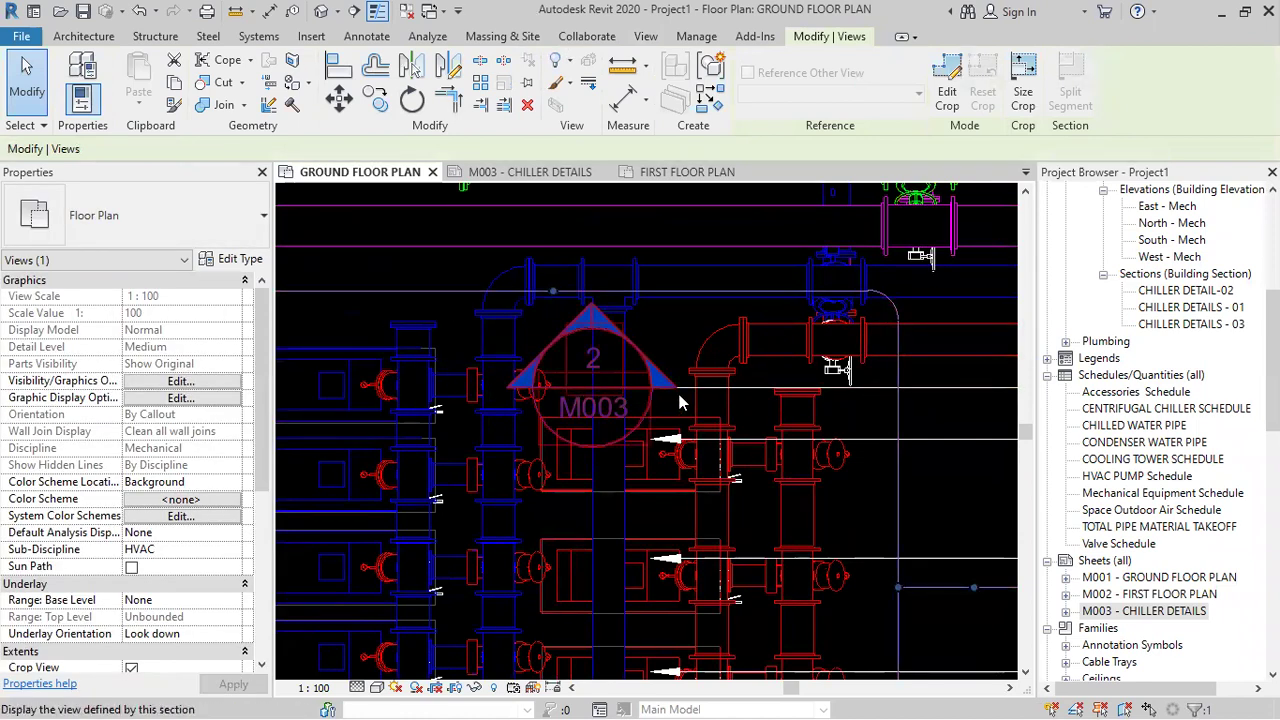
scroll(853, 365, down, 3)
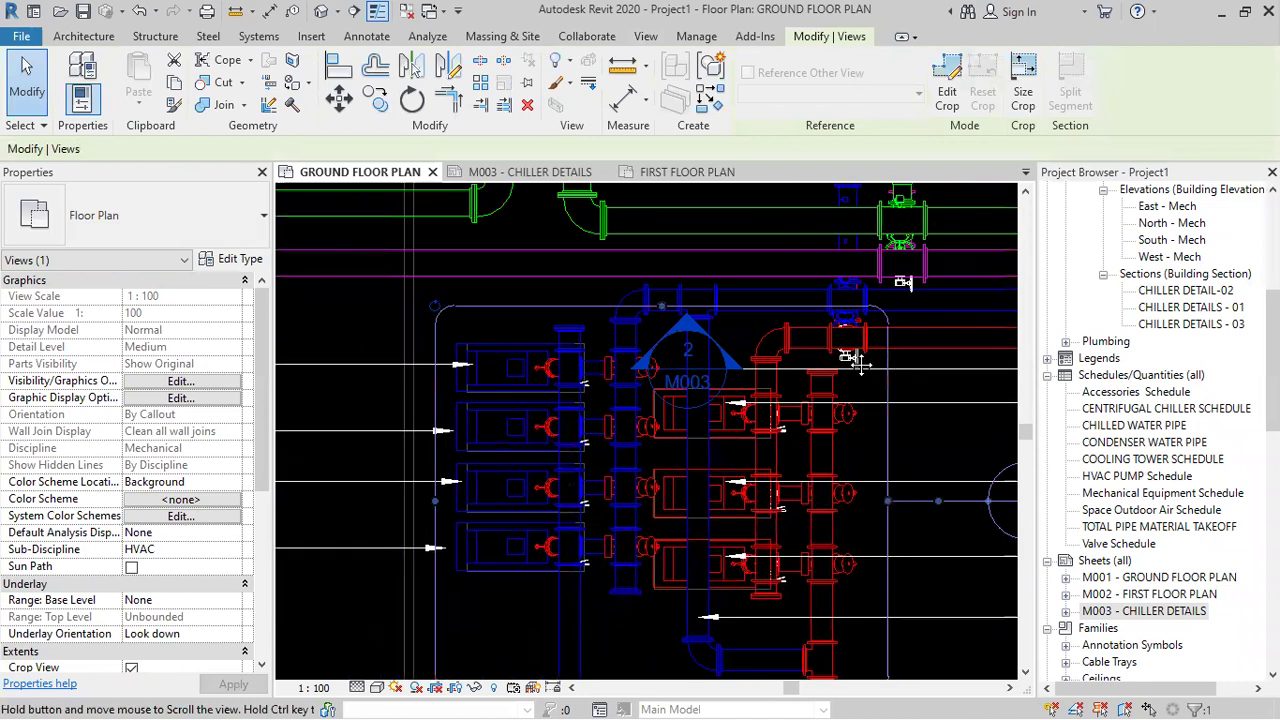
scroll(612, 279, up, 1)
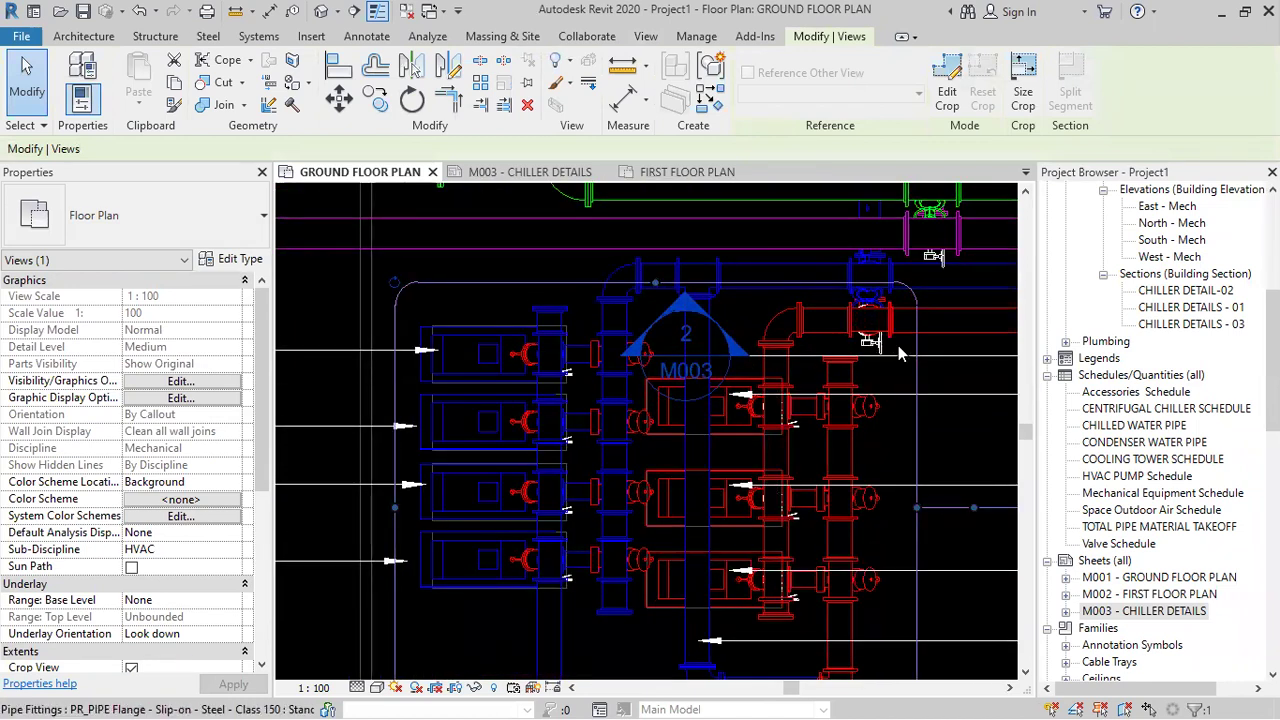
scroll(859, 383, down, 1)
middle_drag(859, 383, 816, 320)
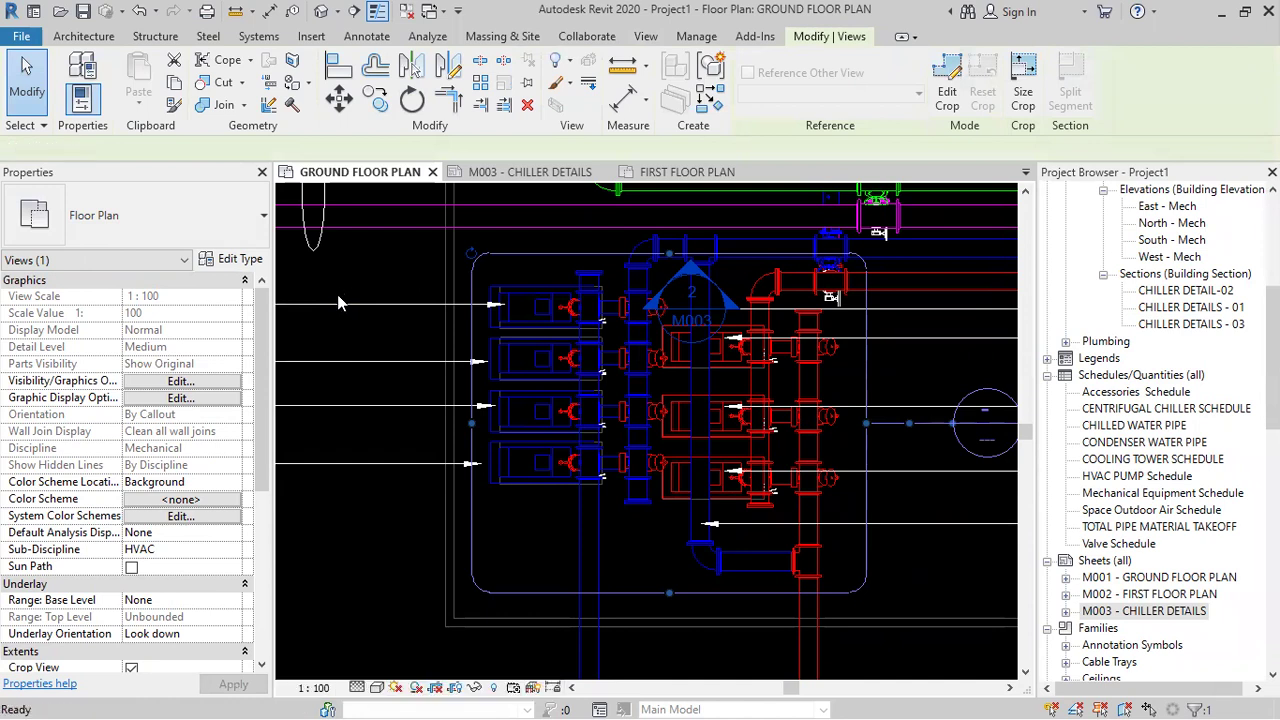
scroll(337, 294, down, 2)
key(Escape)
- Start a sketched callout and draw a rectangular profile about 6600 by 5800 around the pump groups
click(615, 110)
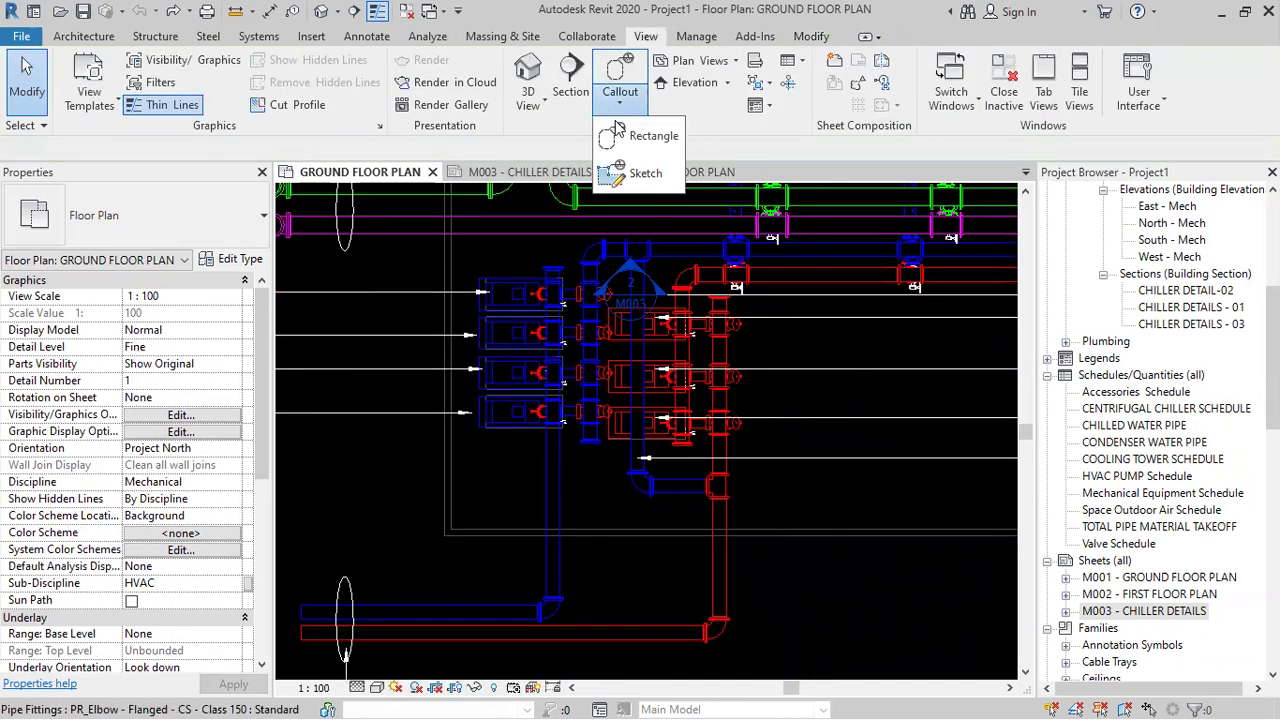
click(622, 176)
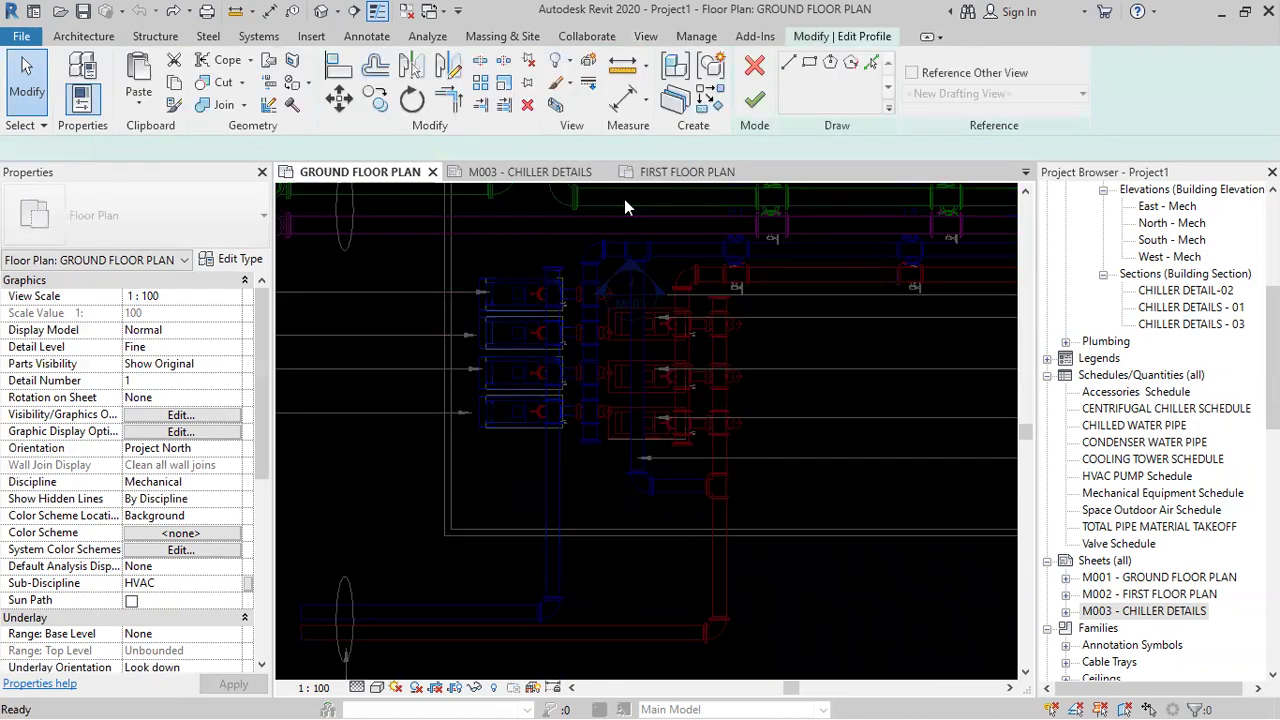
click(809, 62)
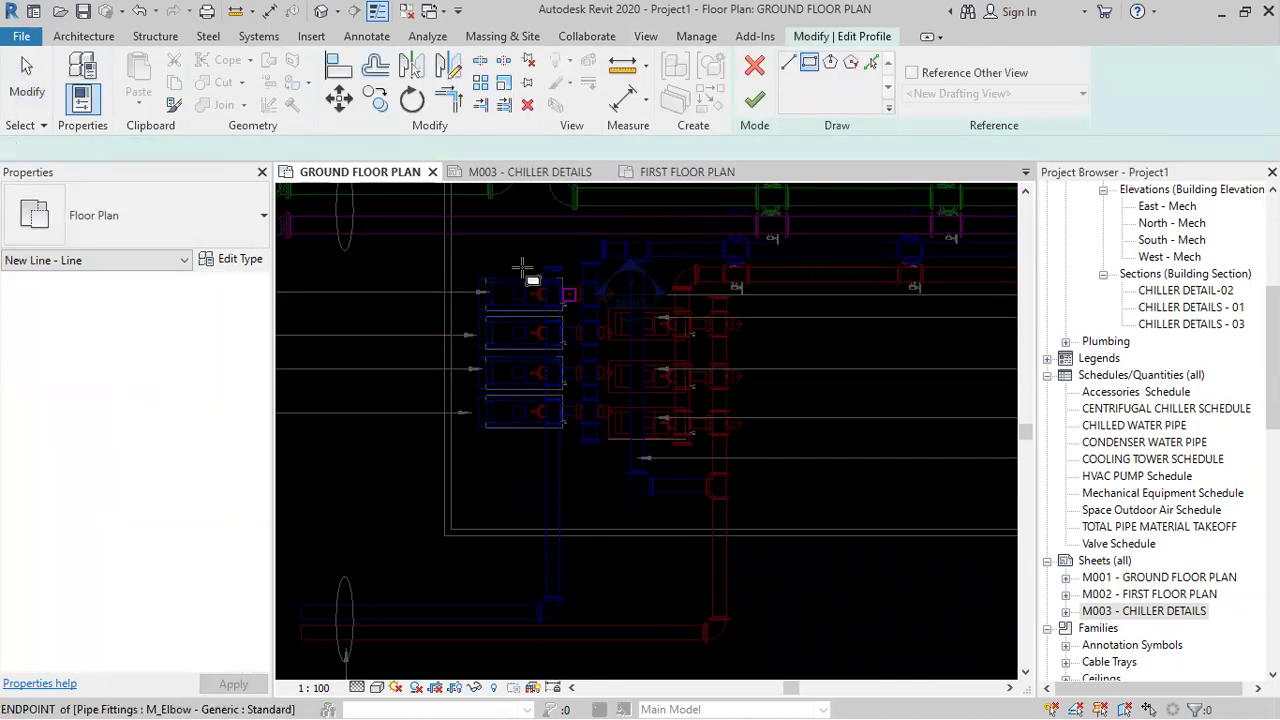
click(465, 262)
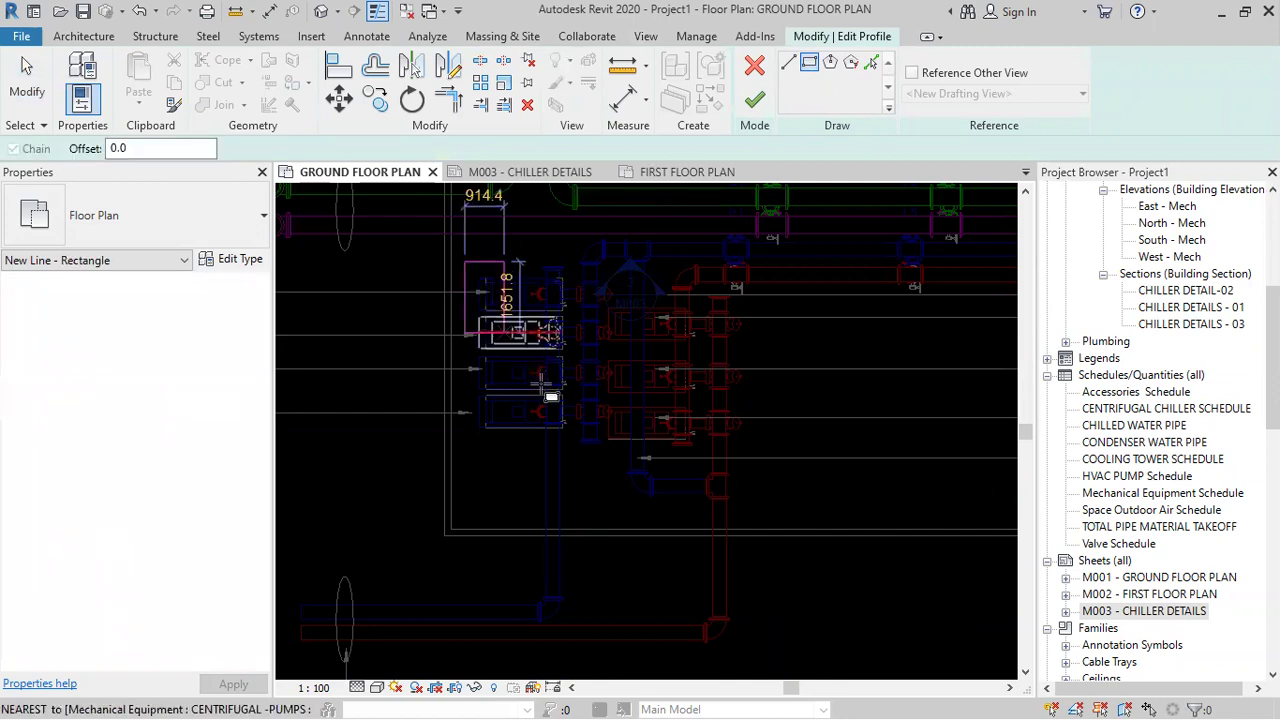
click(748, 500)
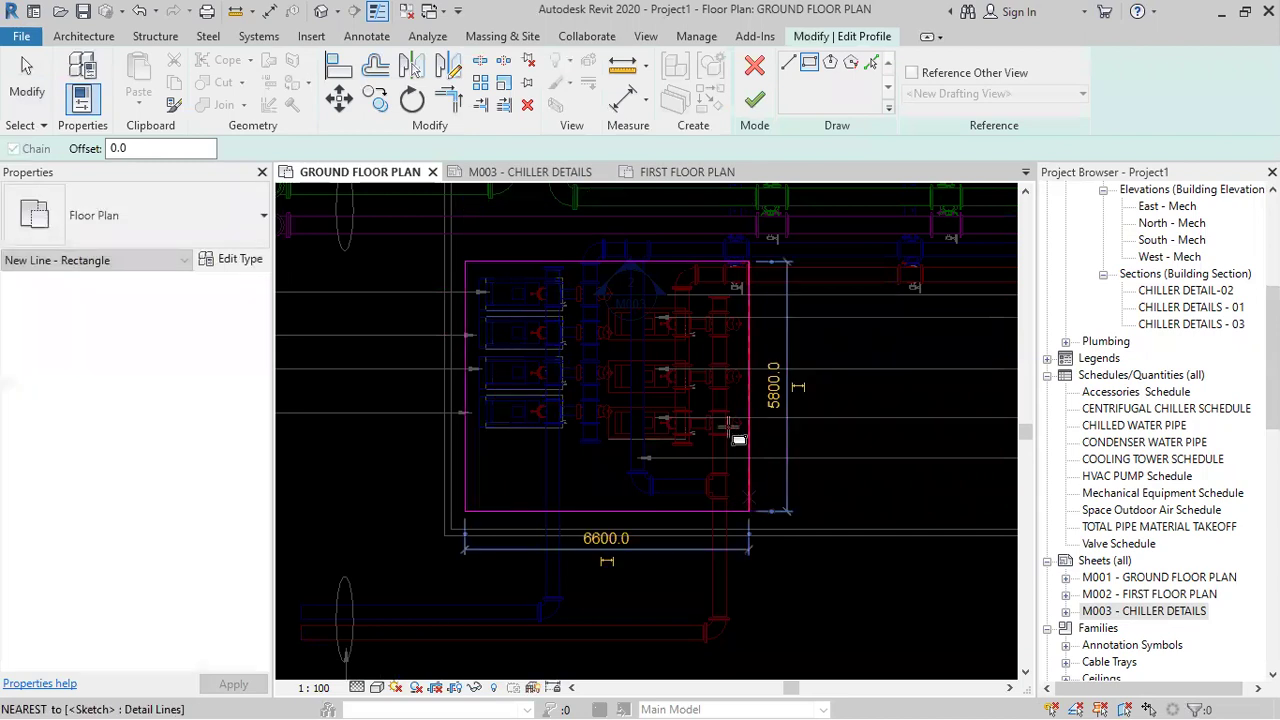
scroll(678, 413, up, 3)
middle_drag(678, 413, 682, 448)
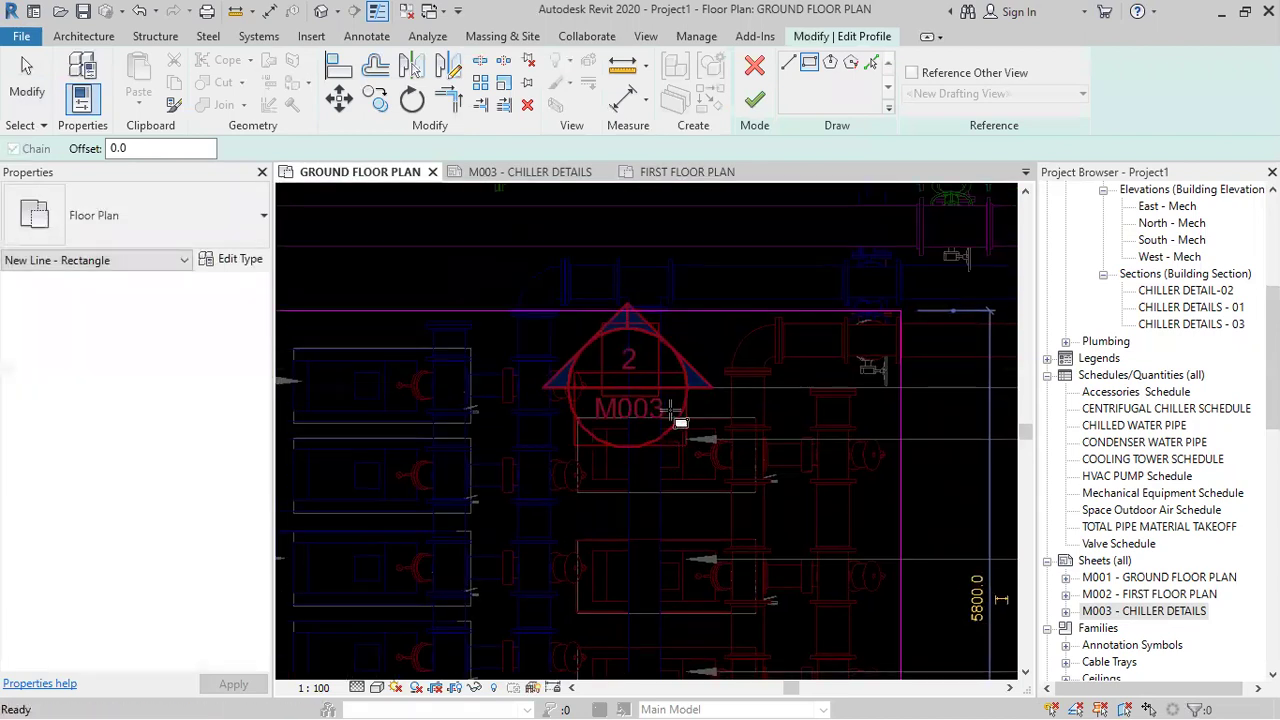
key(Escape)
key(Escape)
- Shorten the profile's upper edge to 3500 and sketch a step 700 down from its end and across toward the right edge
click(743, 318)
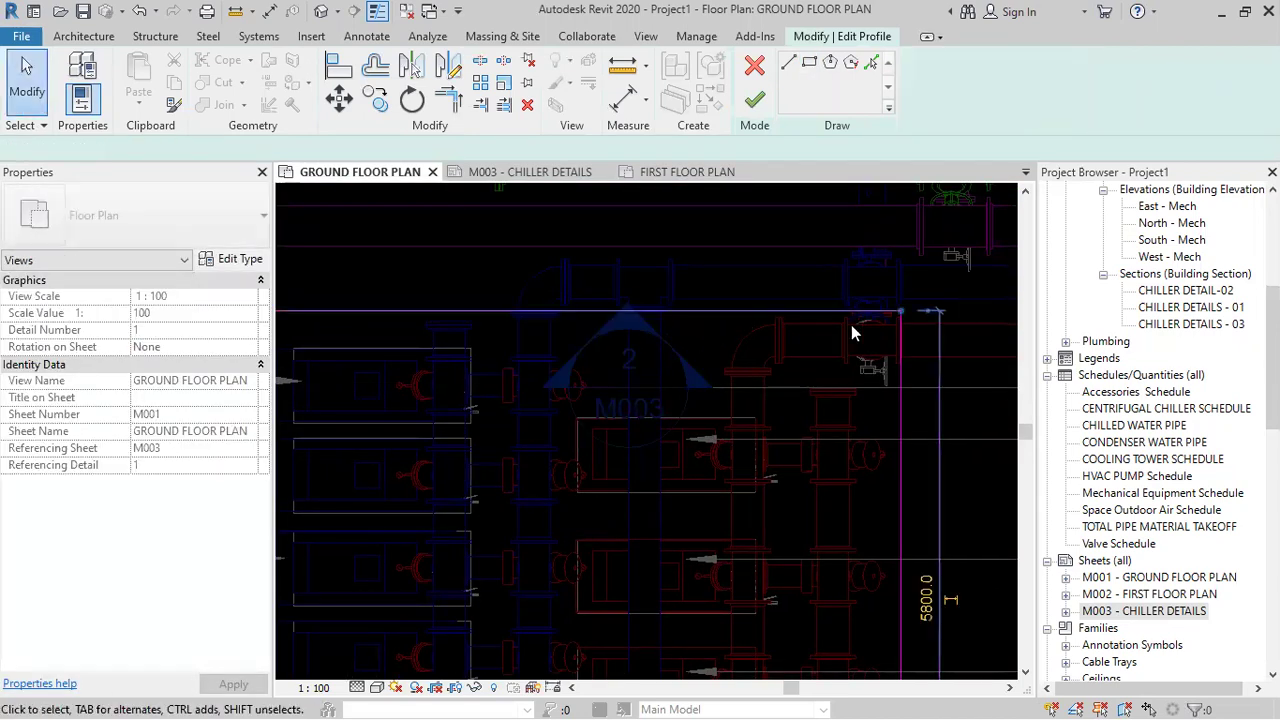
drag(750, 313, 592, 314)
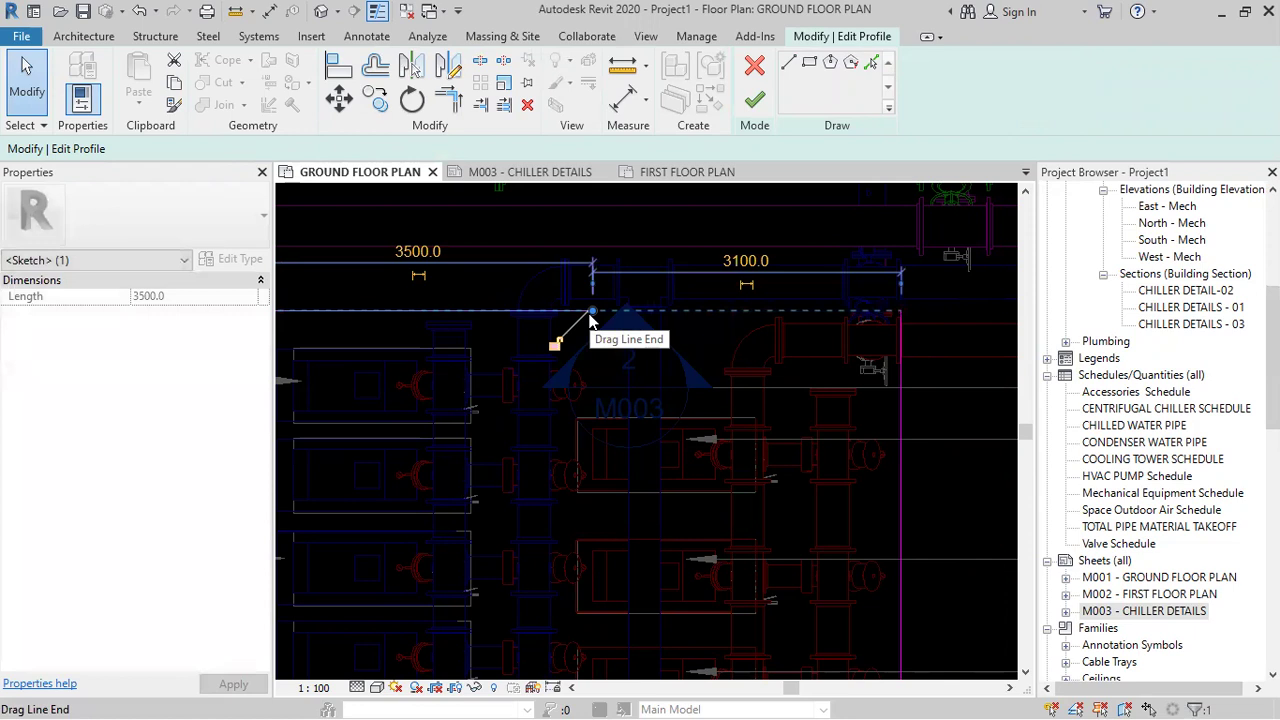
click(787, 63)
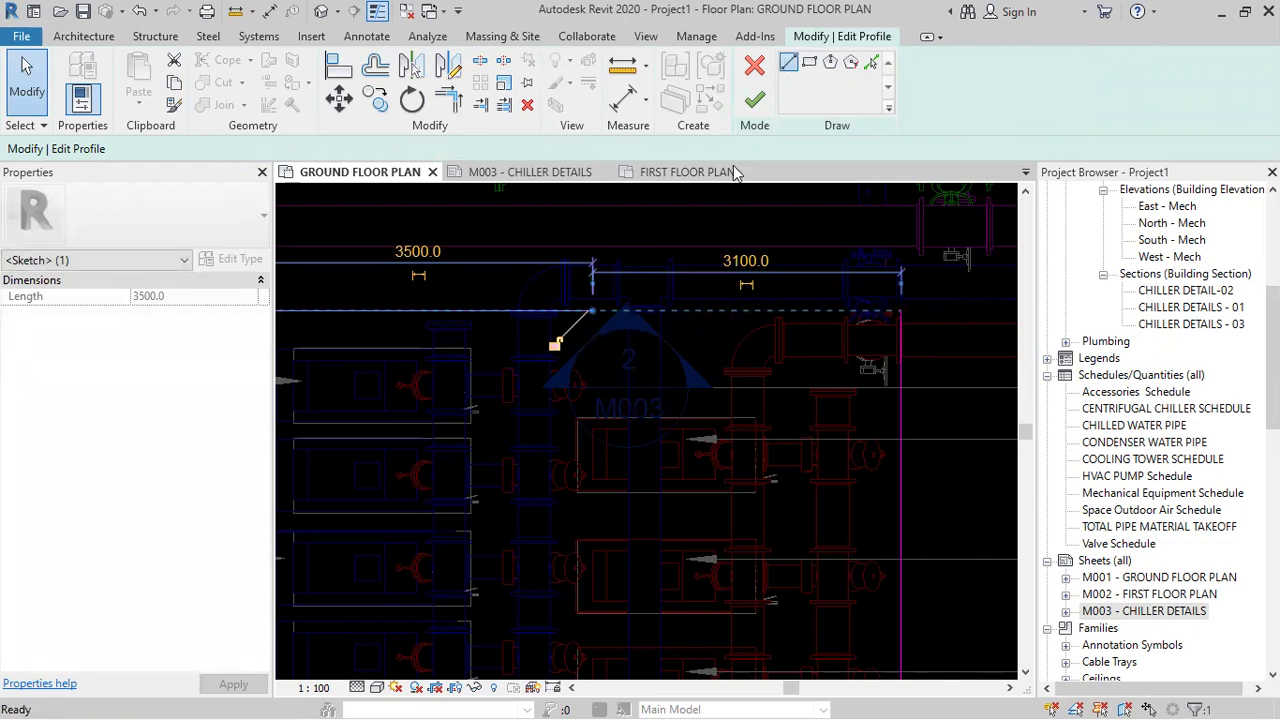
click(592, 314)
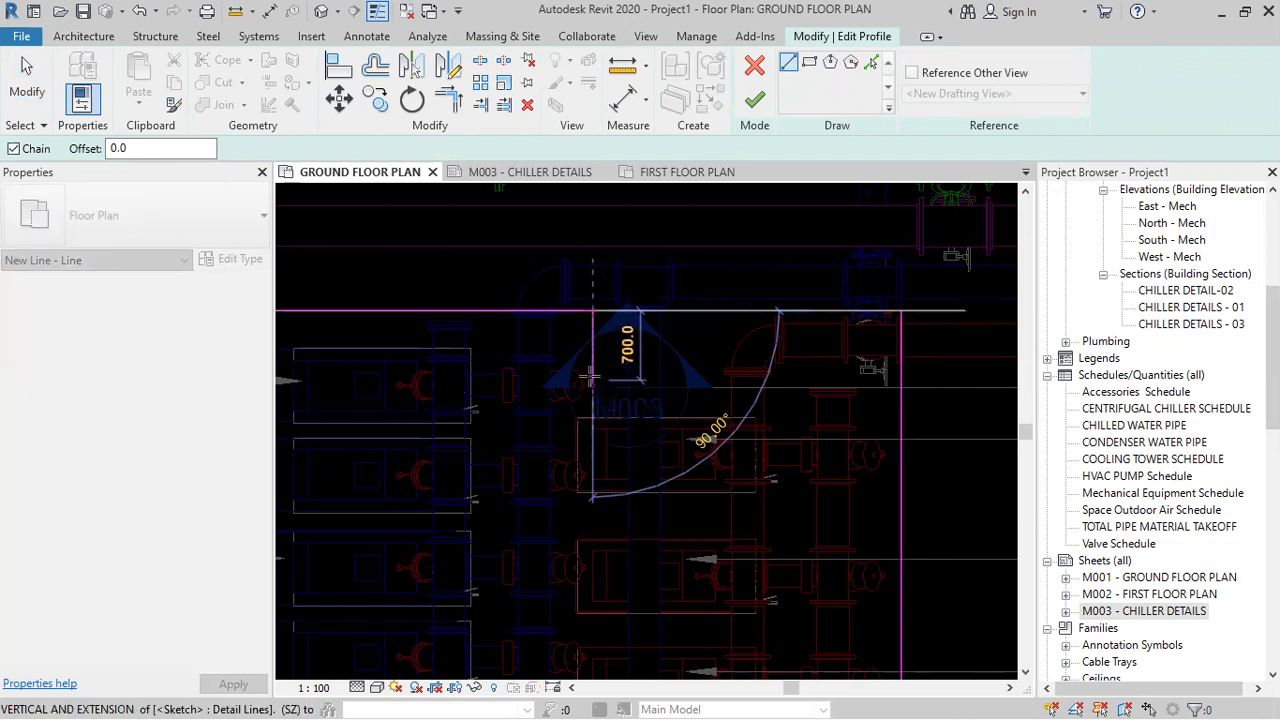
click(592, 379)
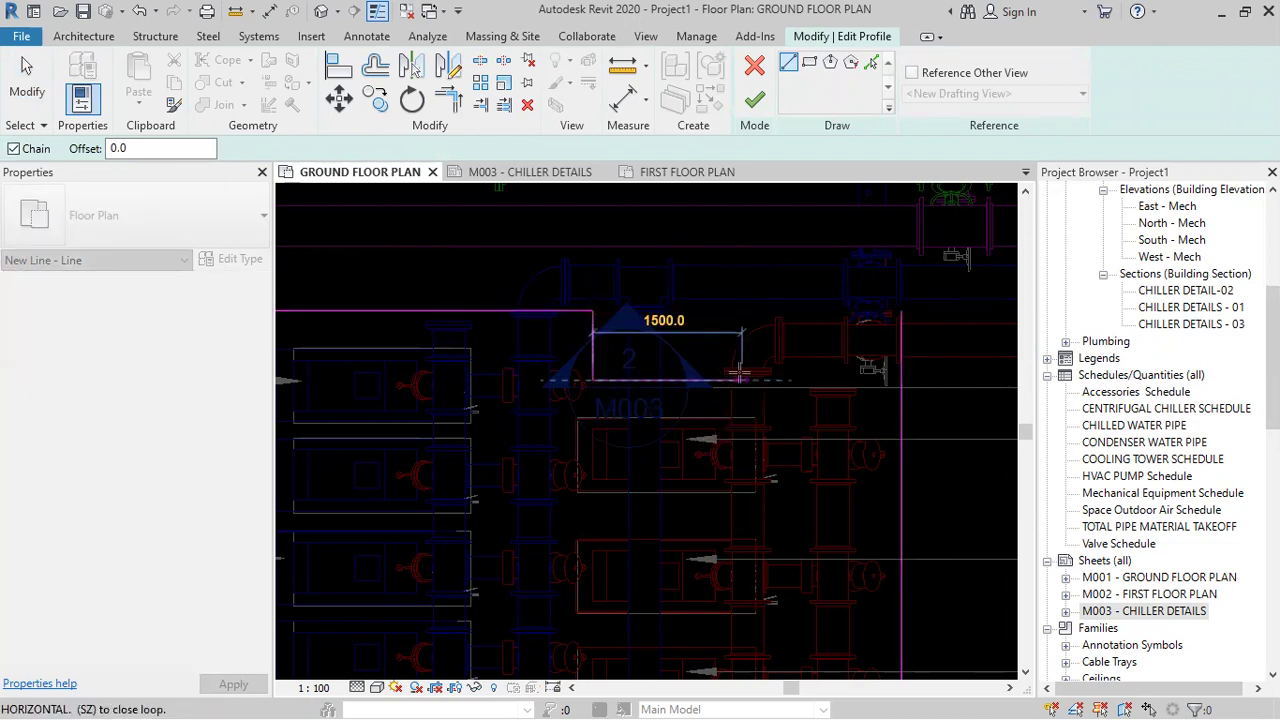
click(872, 379)
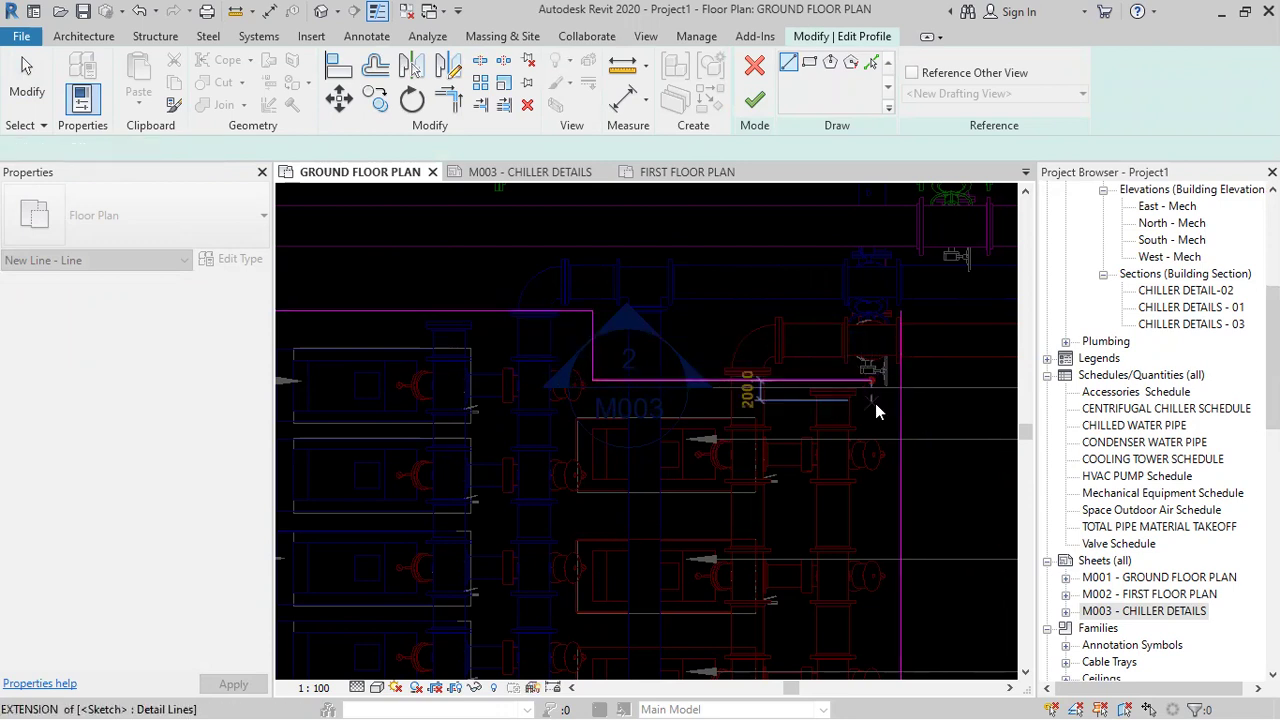
key(Escape)
key(Escape)
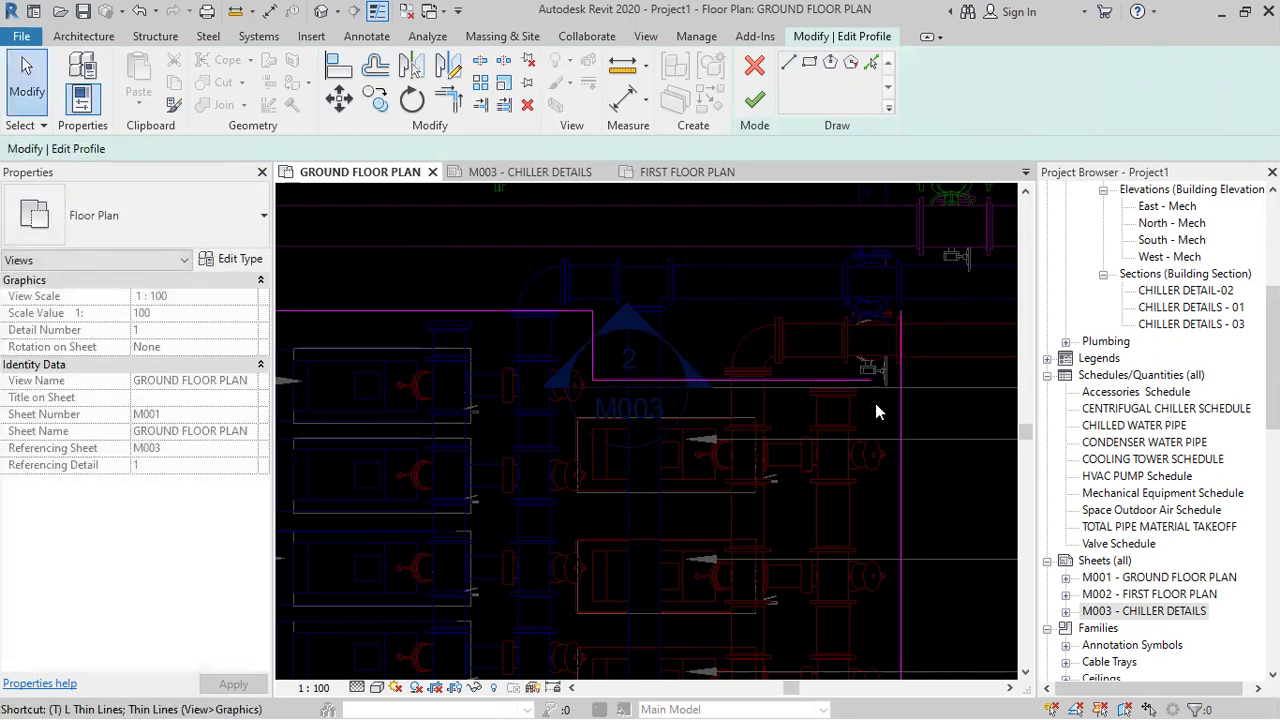
- Trim the new horizontal line and the profile's right edge to meet in a corner
scroll(868, 390, up, 2)
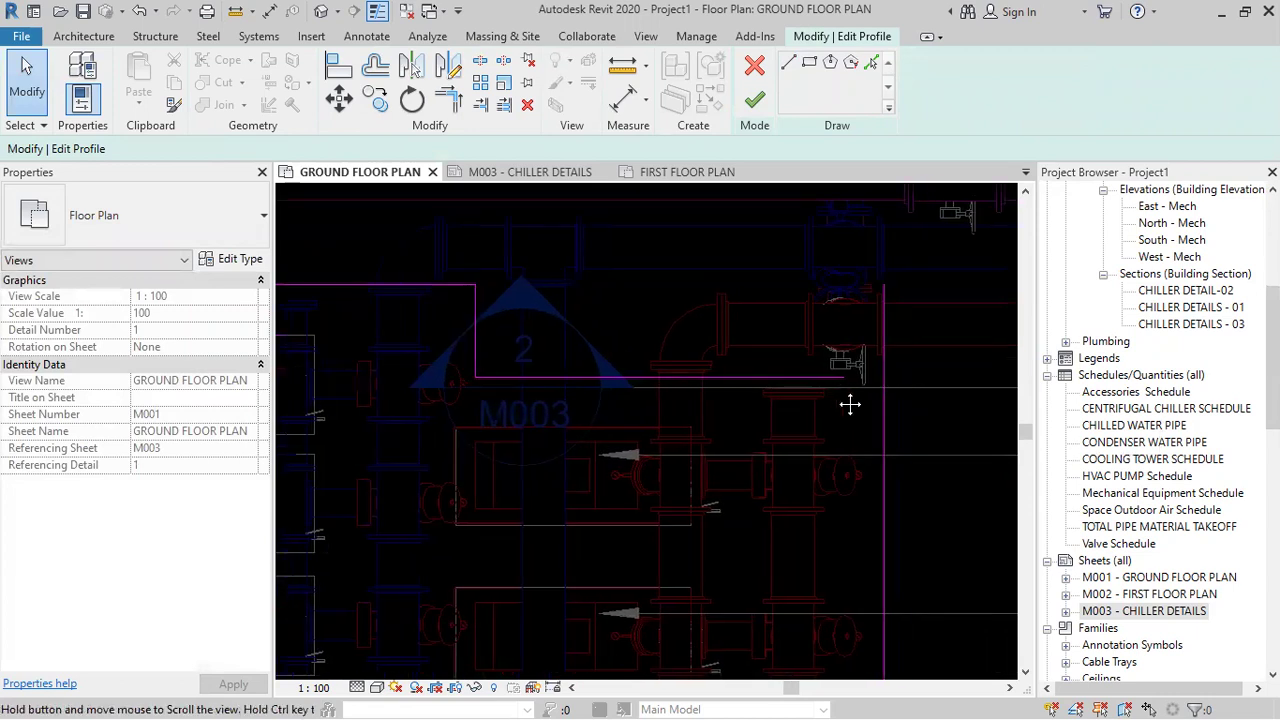
scroll(834, 386, up, 1)
key(t)
key(r)
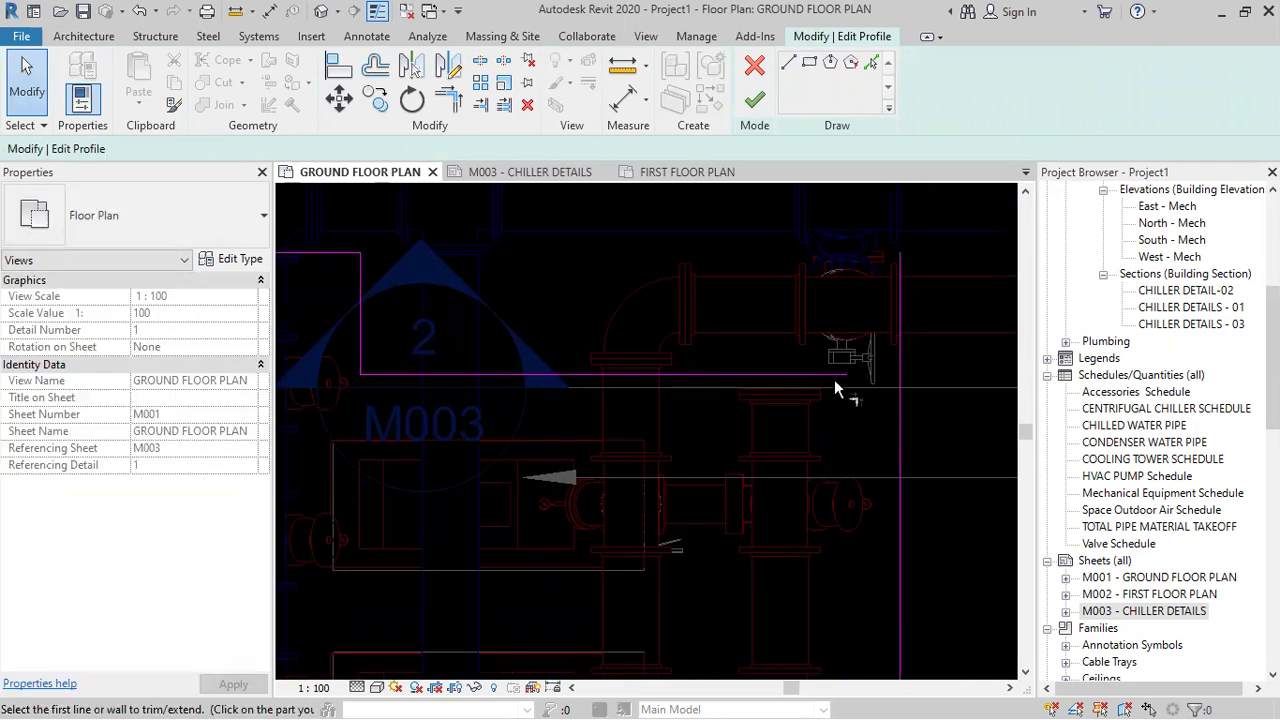
click(832, 374)
click(899, 423)
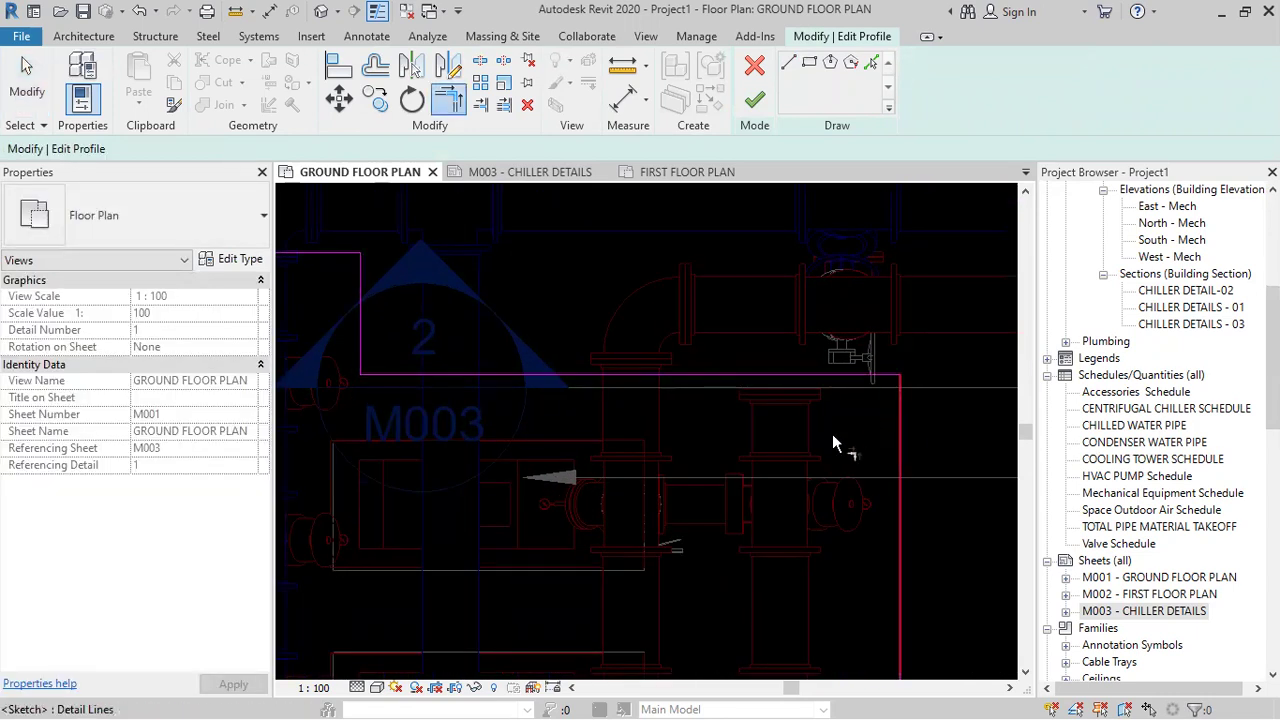
- Check the stepped profile around the pumps and finish the callout sketch
scroll(782, 405, down, 3)
scroll(778, 411, down, 3)
middle_drag(746, 468, 706, 468)
scroll(667, 381, up, 2)
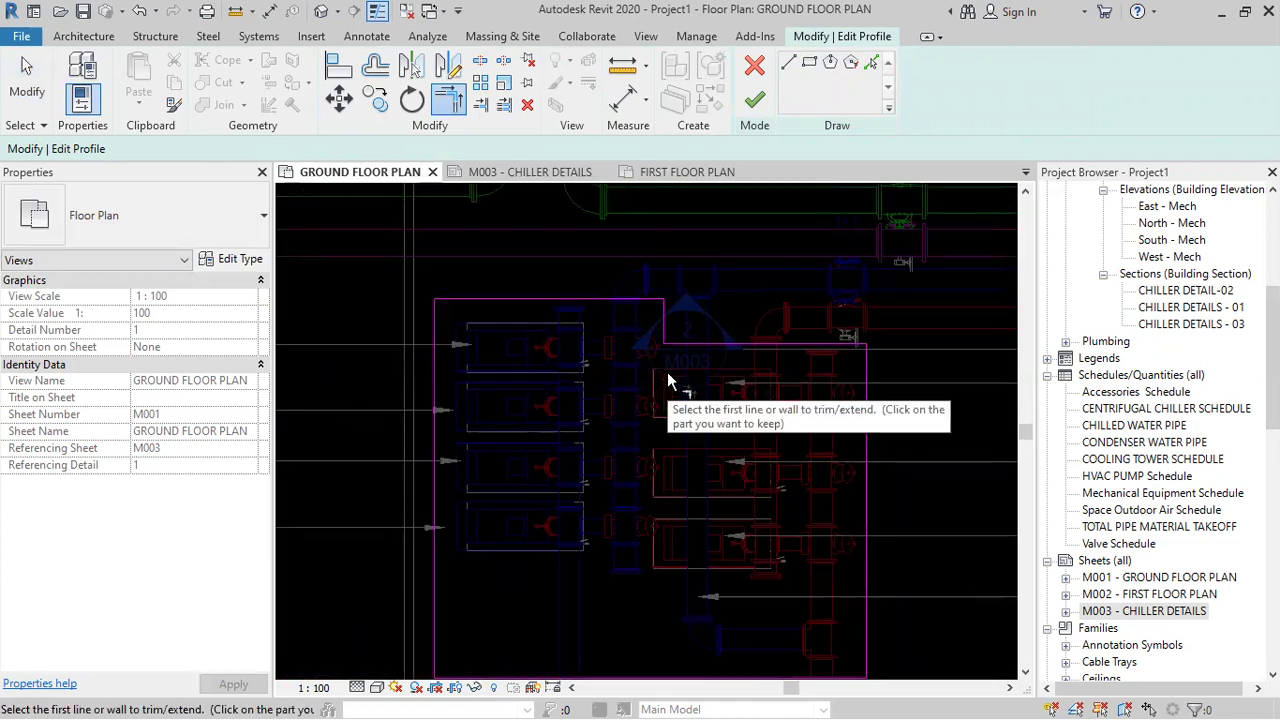
mouse_move(629, 391)
middle_down()
mouse_move(634, 425)
mouse_move(641, 398)
middle_up()
scroll(634, 425, down, 2)
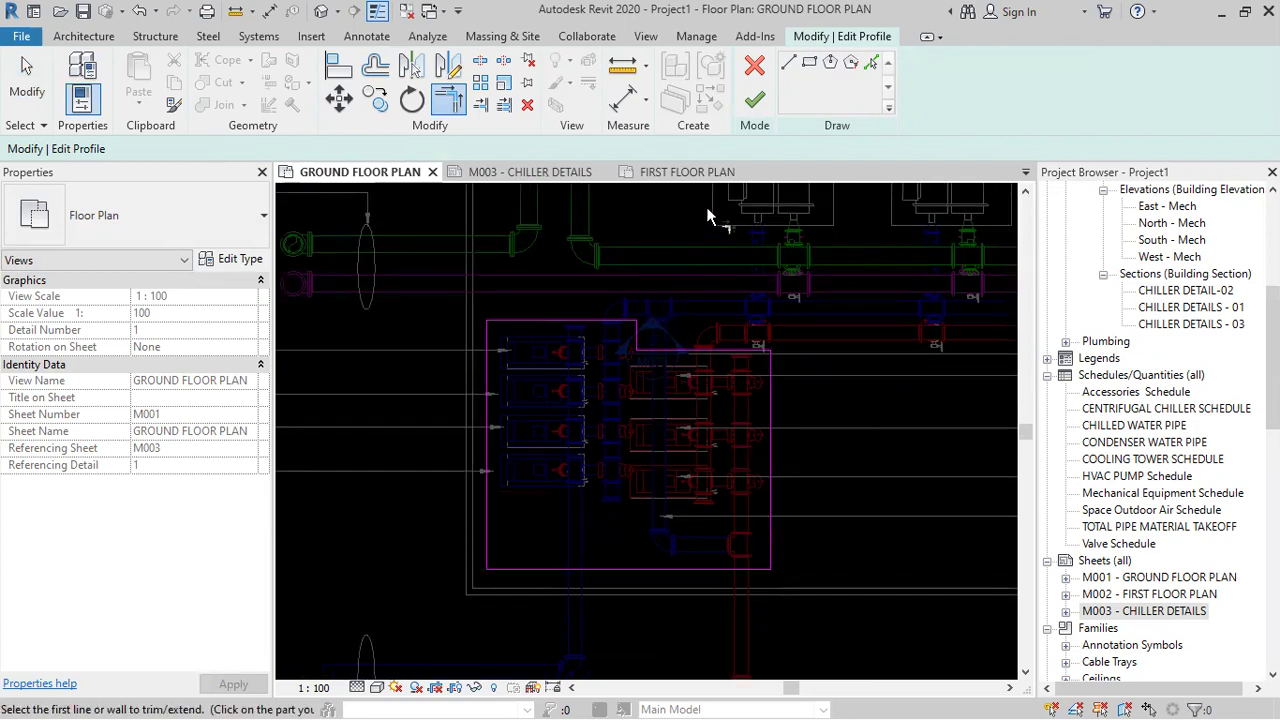
click(757, 108)
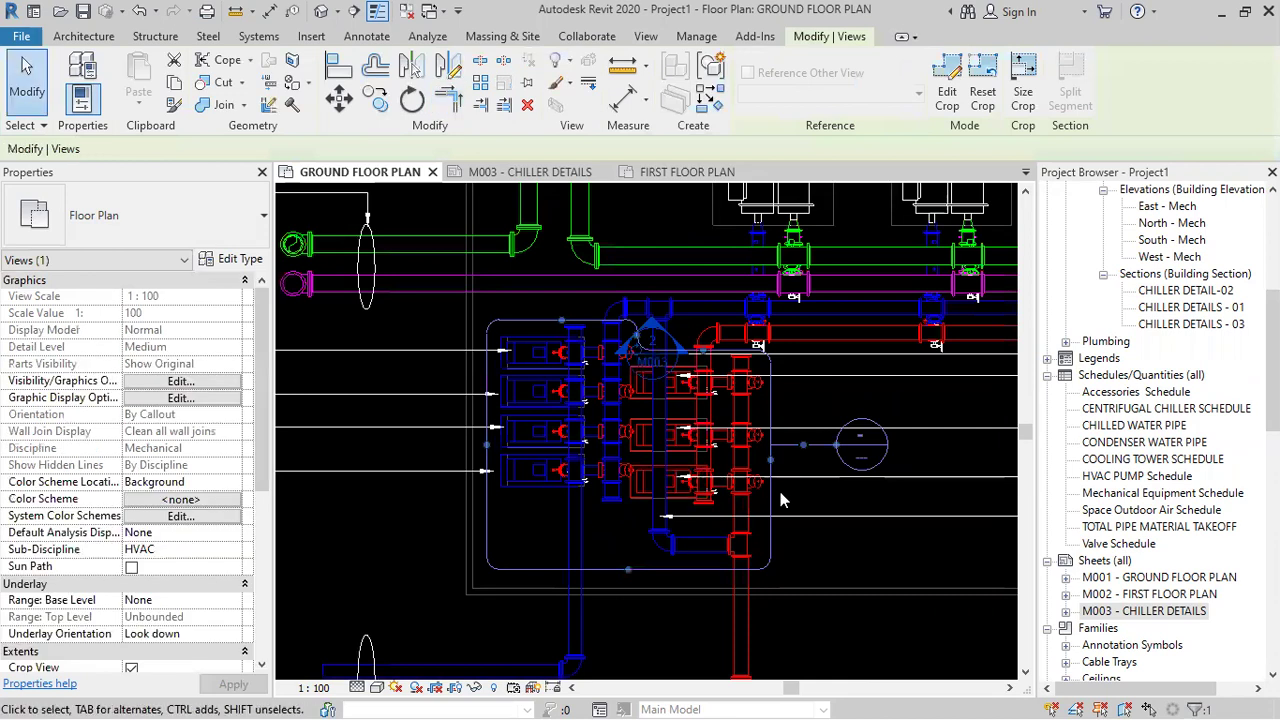
- Find the new callout view among the HVAC floor plans and rename it PUMP DETAIL- 01
middle_drag(747, 550, 707, 540)
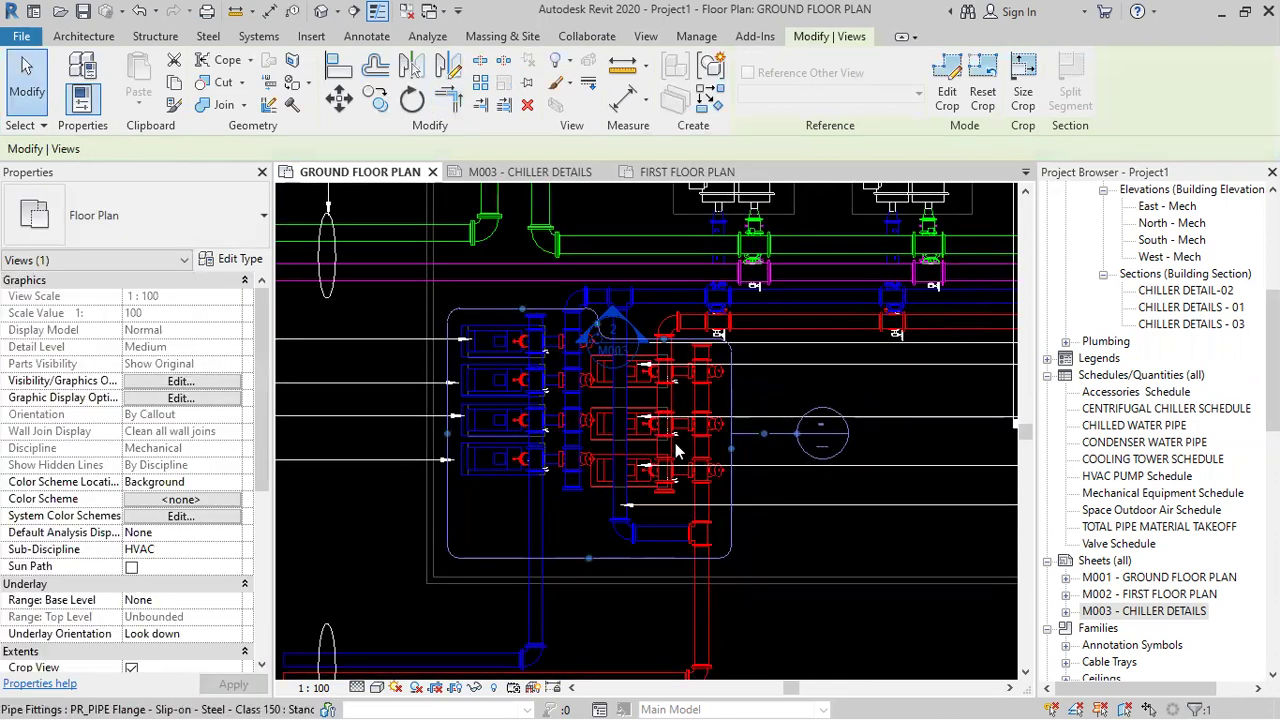
scroll(1147, 363, up, 2)
scroll(1147, 363, up, 3)
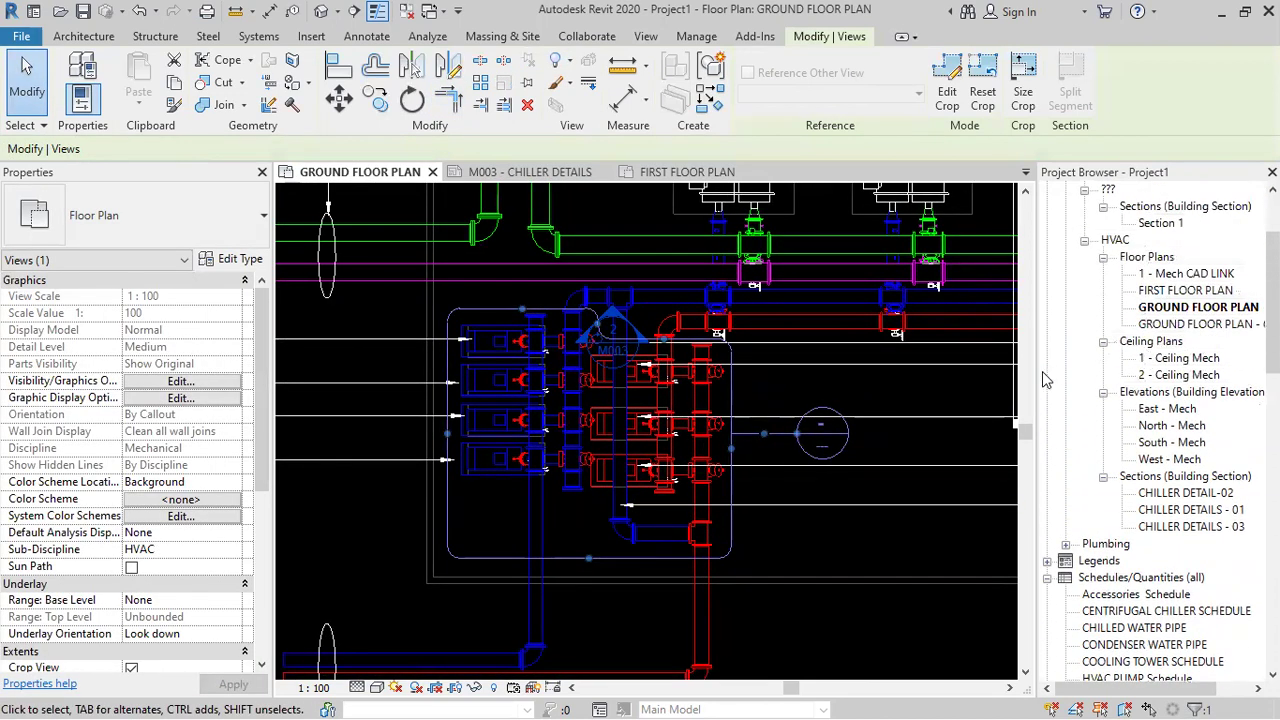
key(Escape)
drag(1137, 689, 1172, 690)
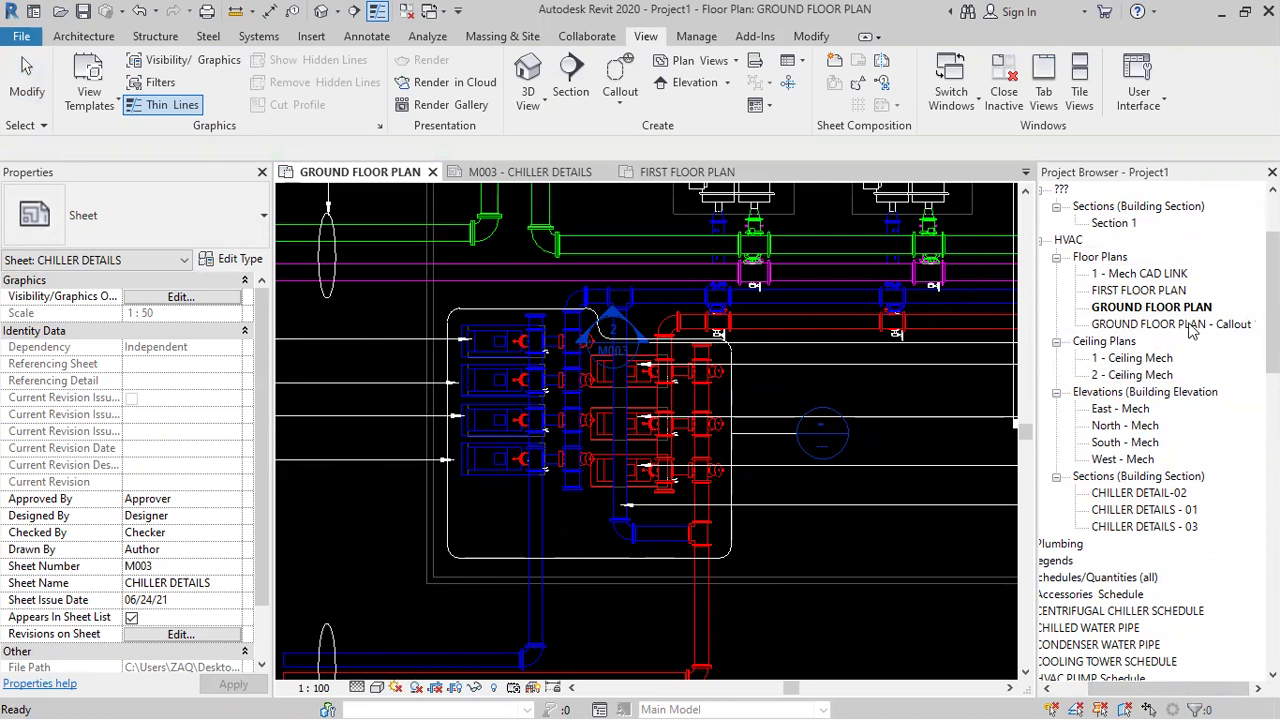
click(1190, 326)
click(1153, 328)
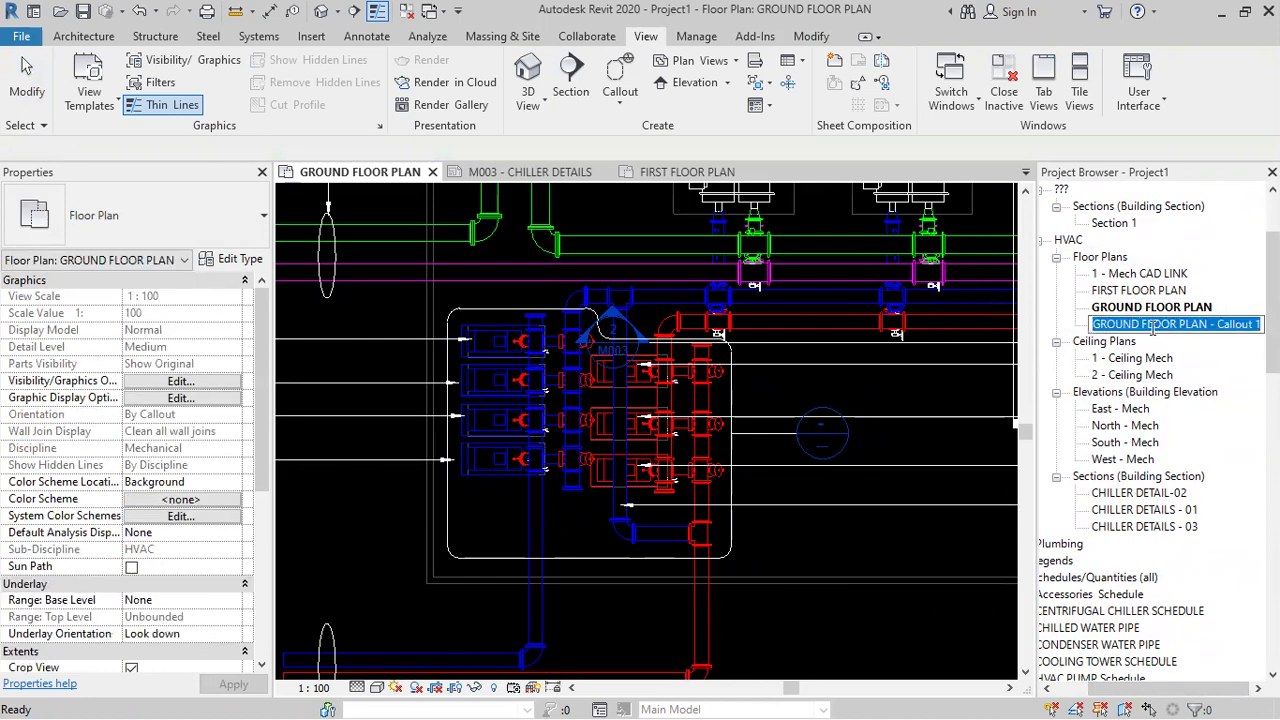
text(HVAC PU)
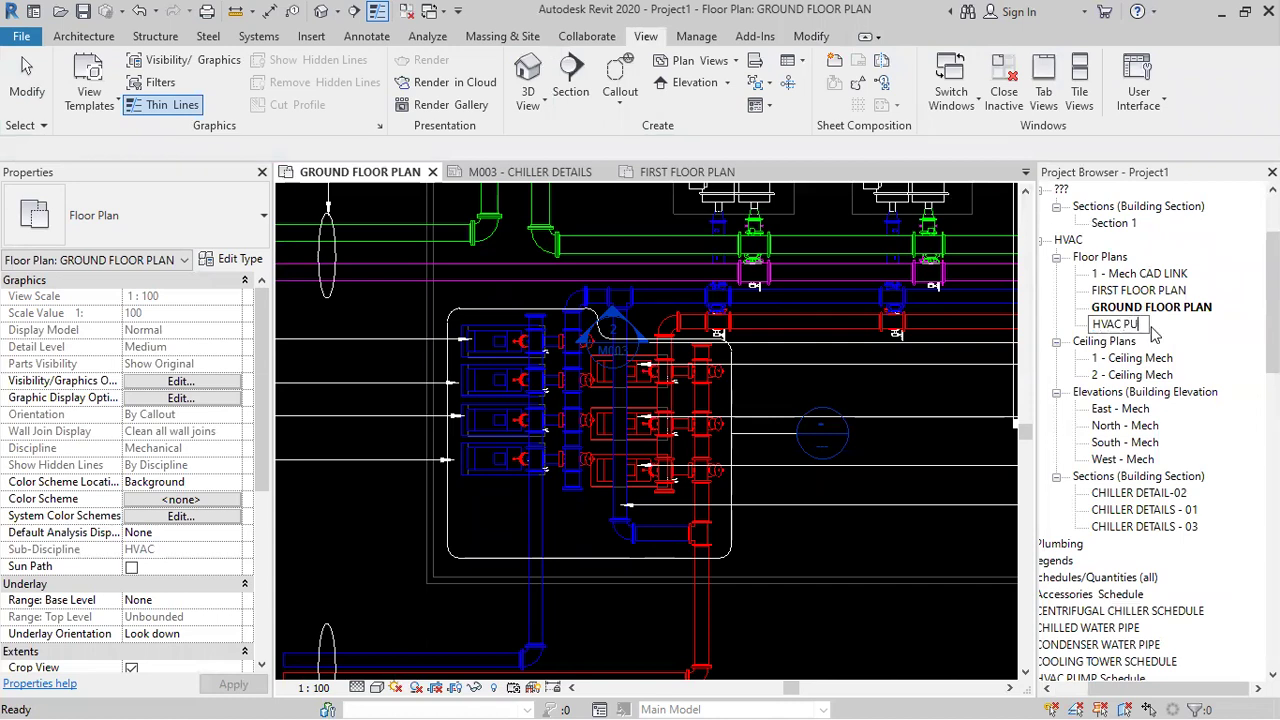
text(MP D)
key(Return)
text(PUMP DETAIL-01)
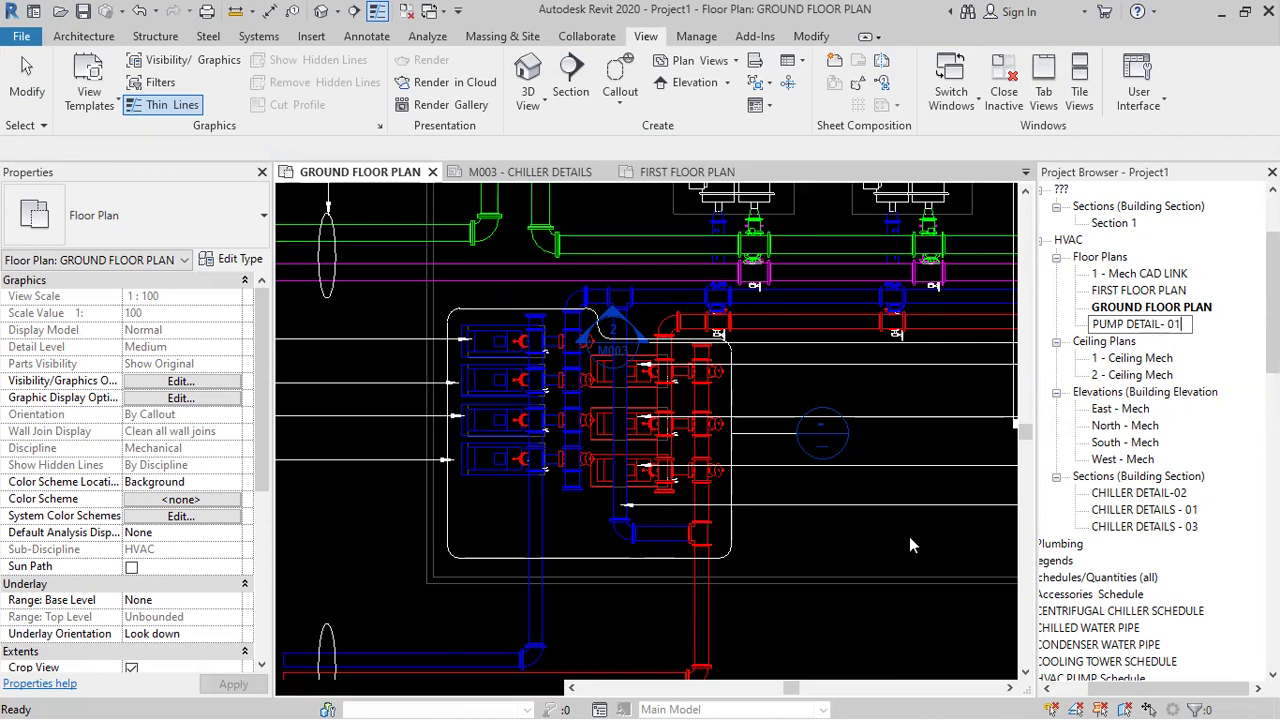
key(Return)
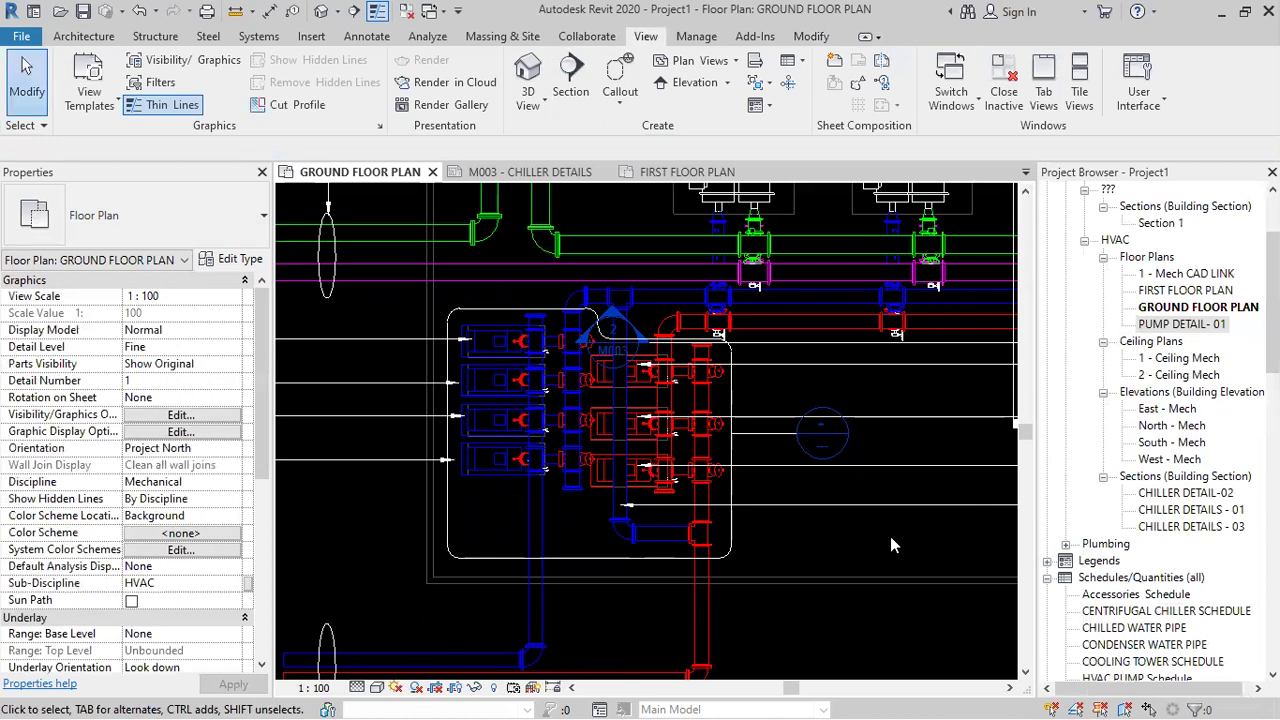
- Select the stepped callout on the ground floor plan and open its PUMP DETAIL- 01 view
click(731, 514)
right_click(731, 514)
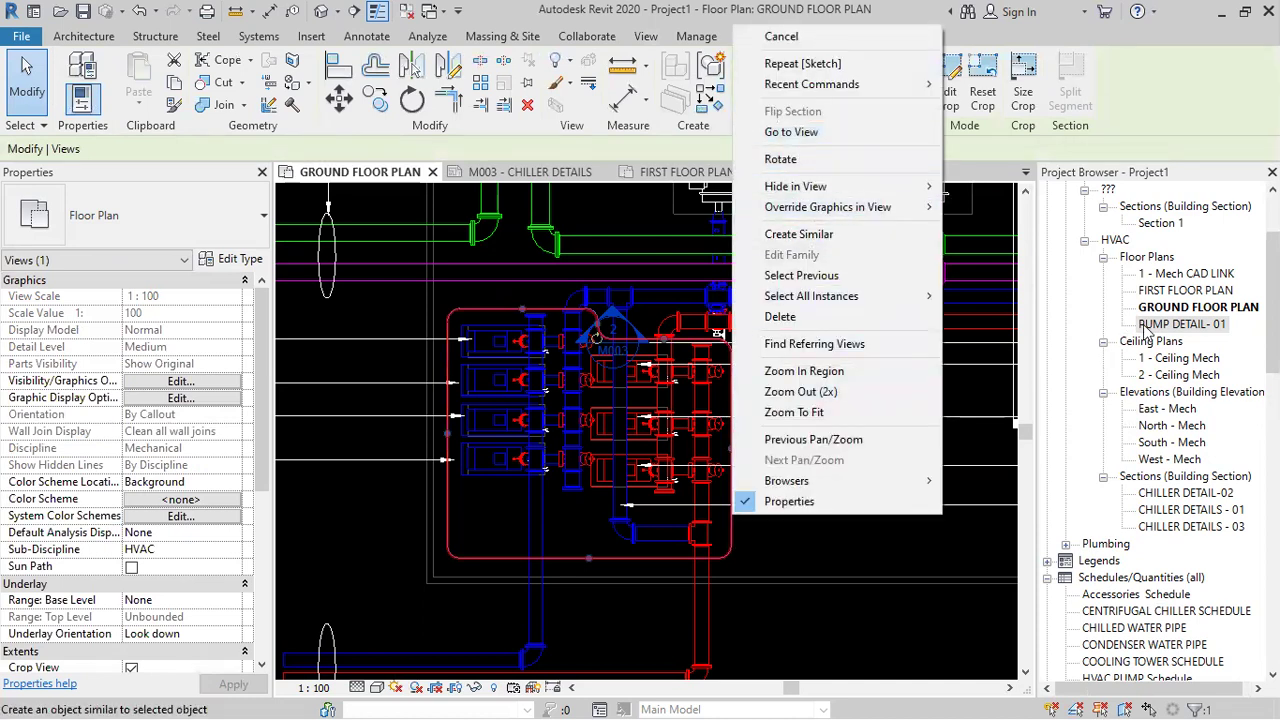
click(1180, 327)
double_click(1179, 326)
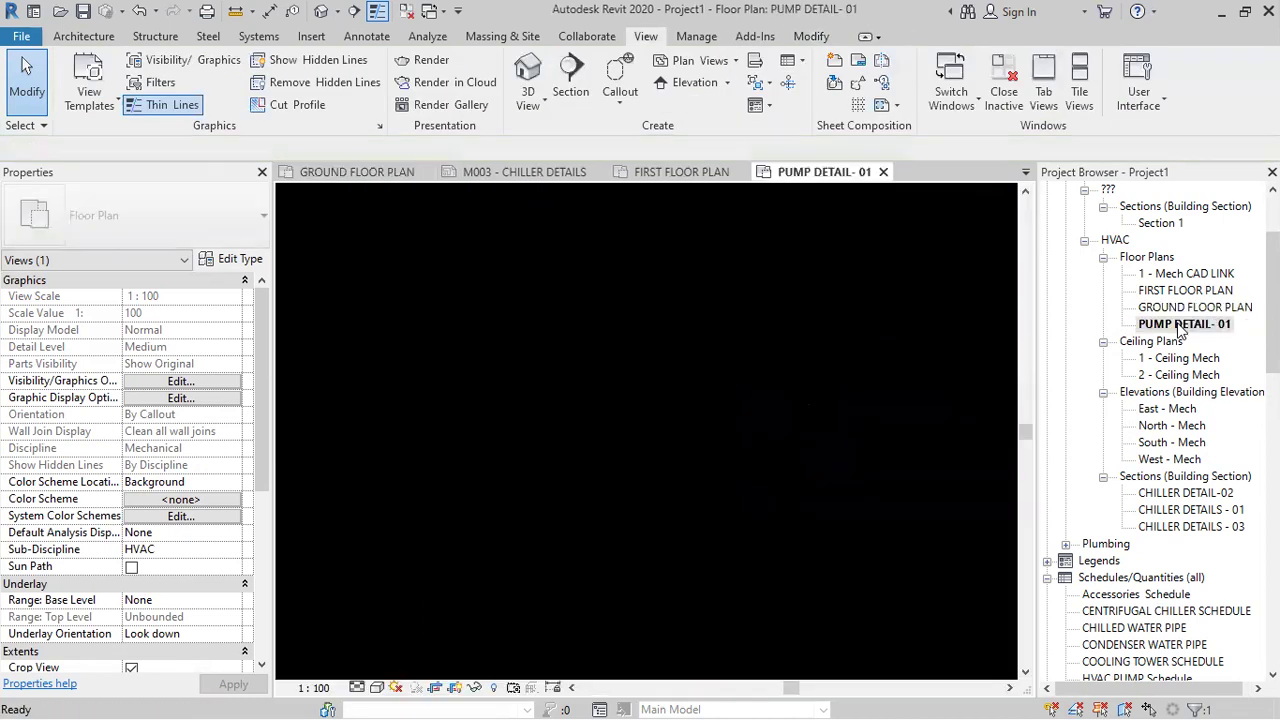
- Select the pump detail view's crop region and set its view template to None in place of Mechanical Plan
click(737, 500)
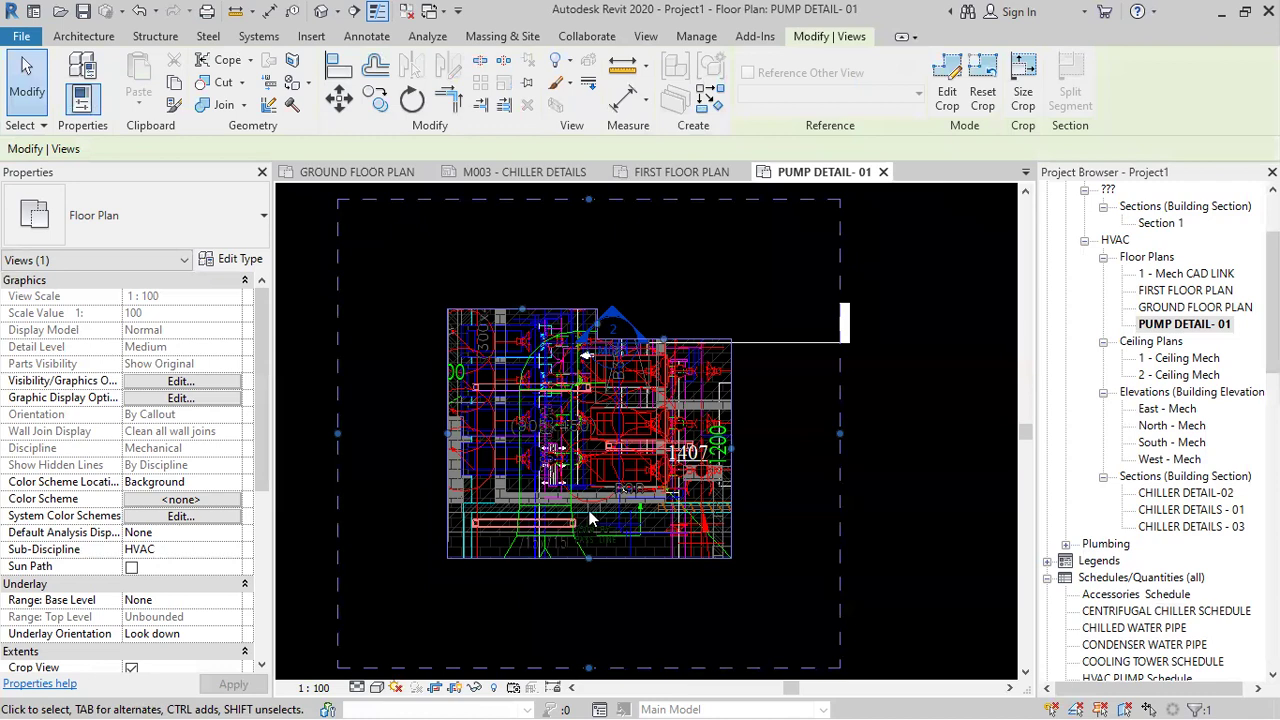
scroll(615, 505, down, 3)
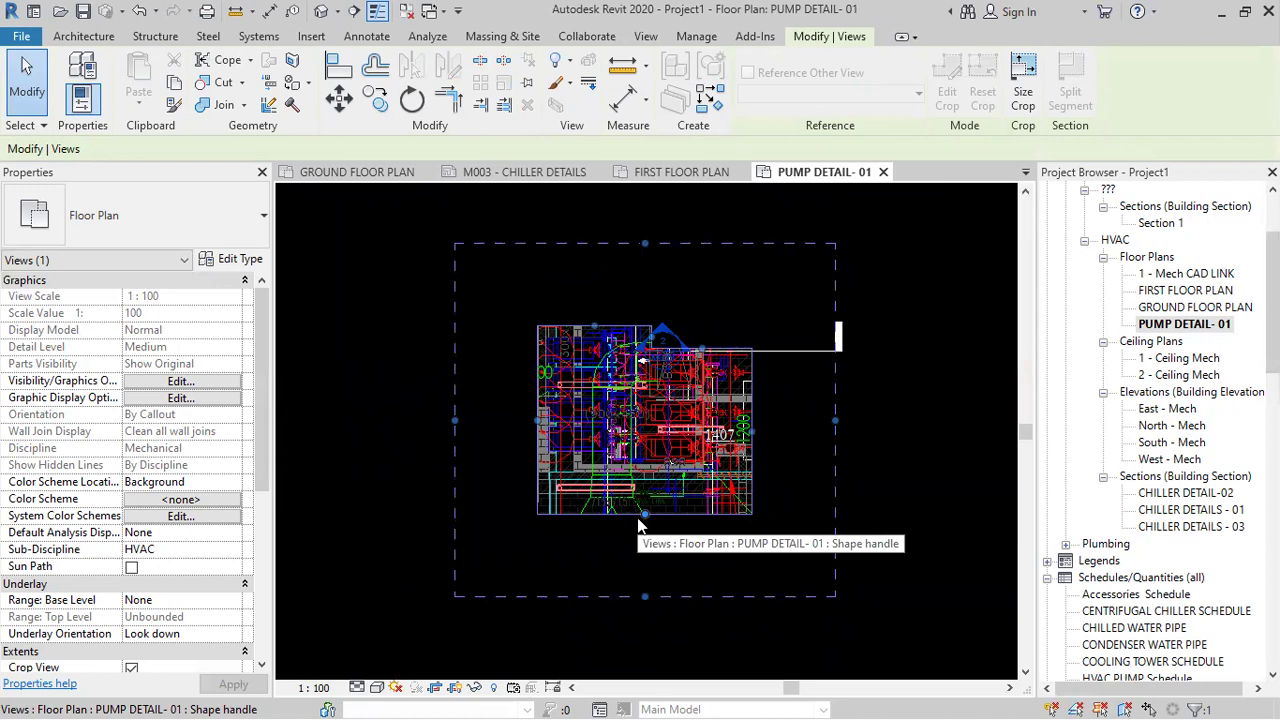
click(640, 522)
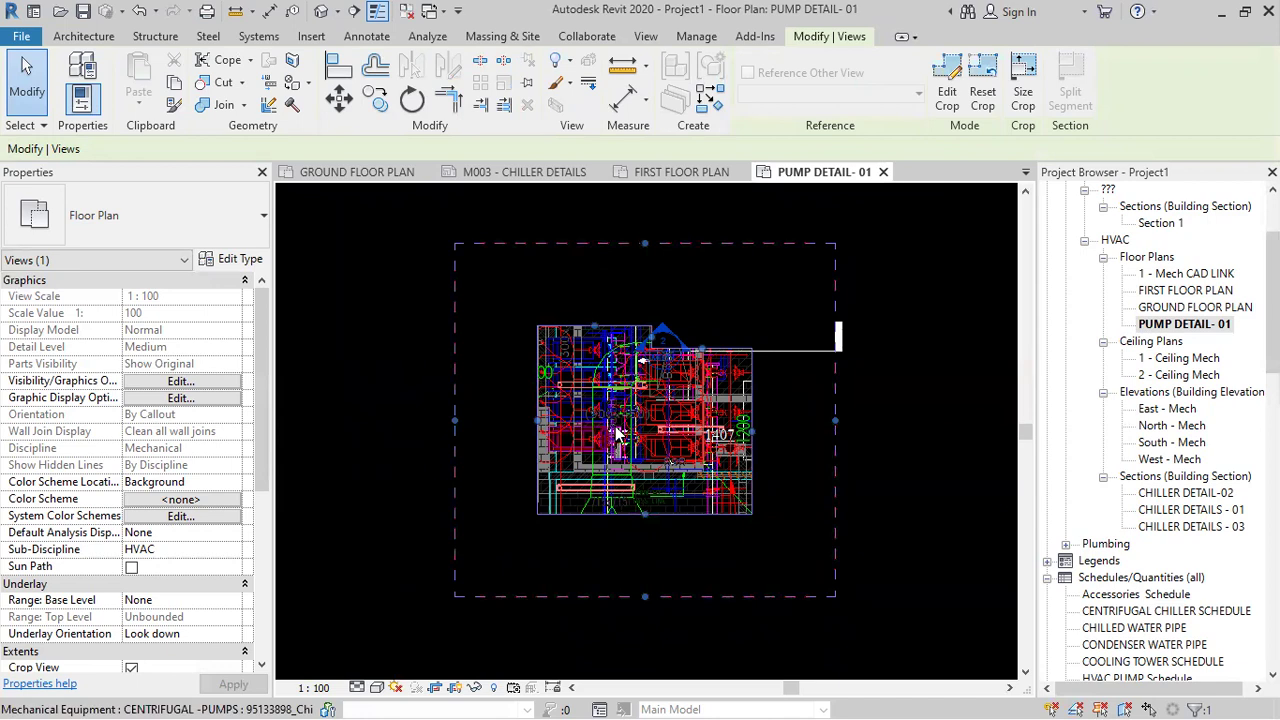
drag(264, 433, 255, 575)
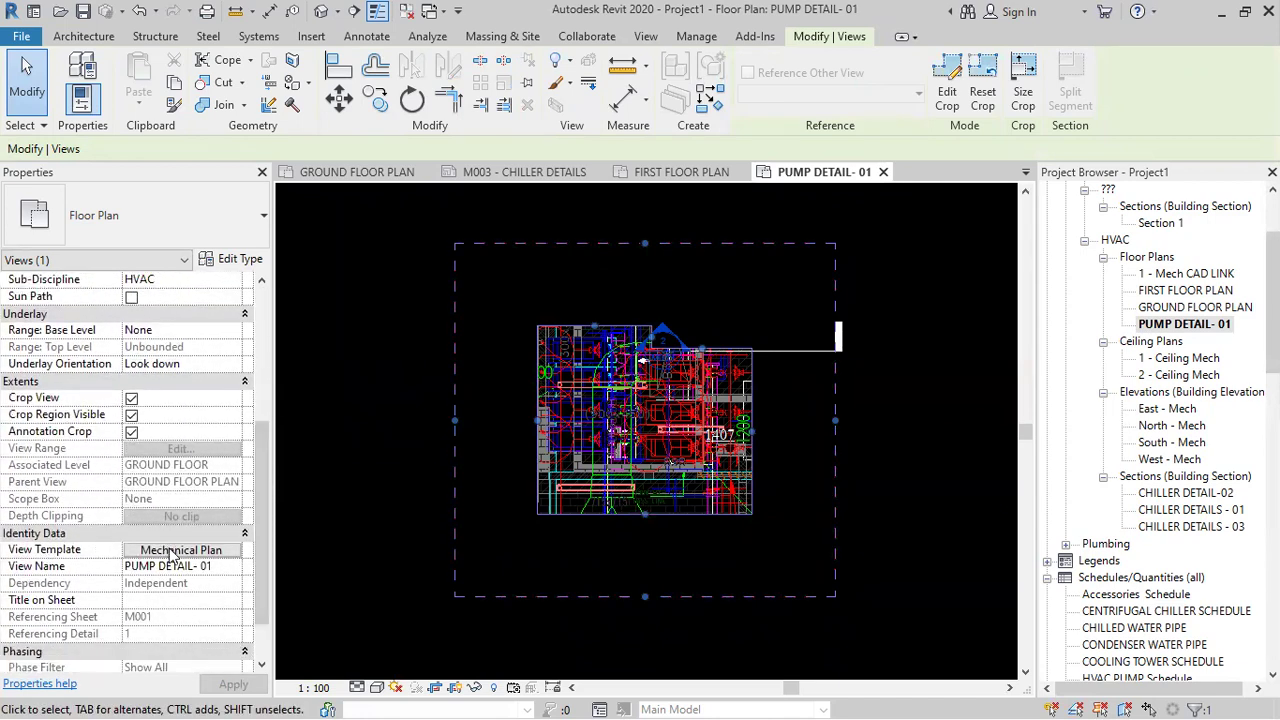
click(172, 551)
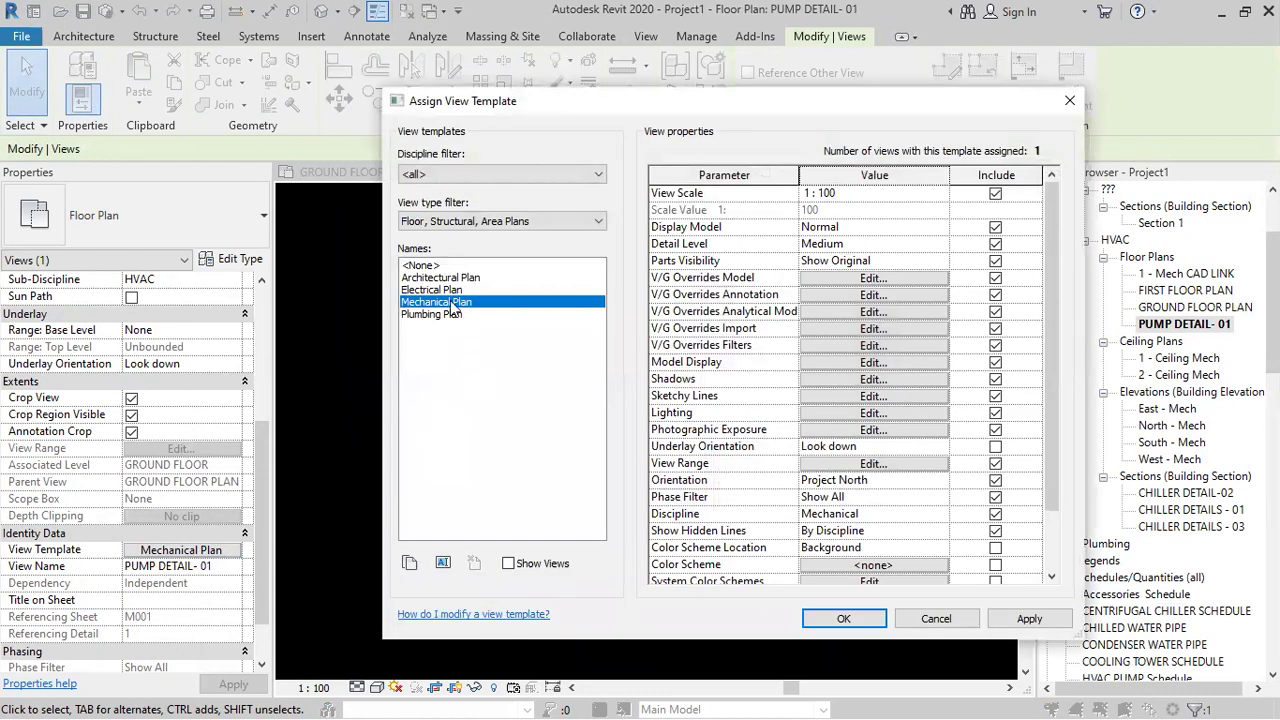
click(428, 266)
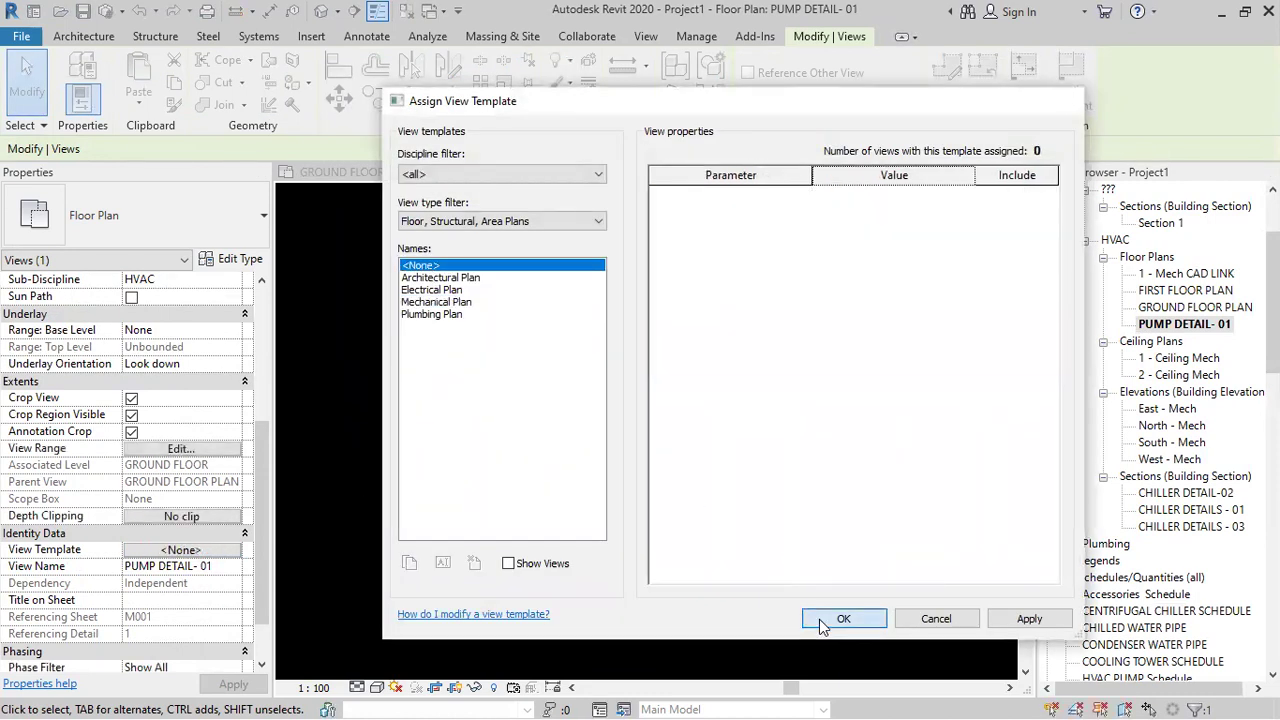
click(821, 621)
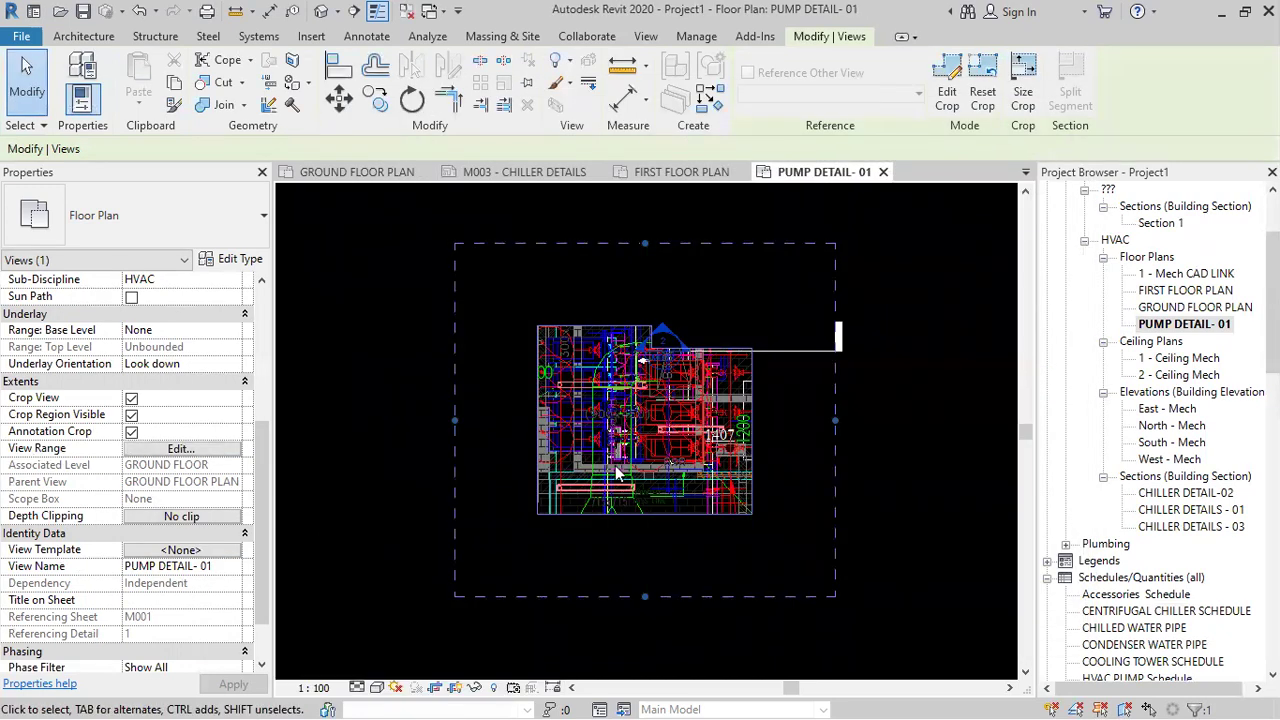
- Hide the imported HVAC CHILLED WATER PLANT and ROOF LAYOUT.dwg drawings in the pump detail view
scroll(636, 474, up, 2)
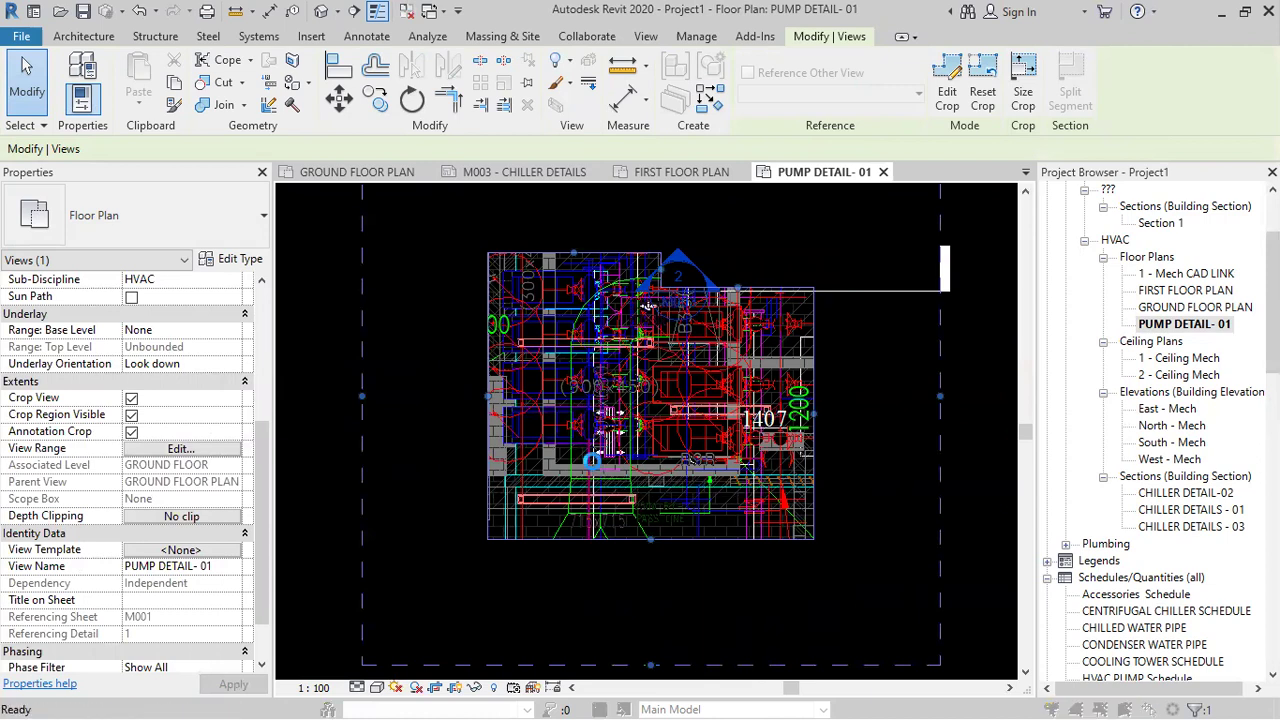
key(v)
key(g)
click(728, 128)
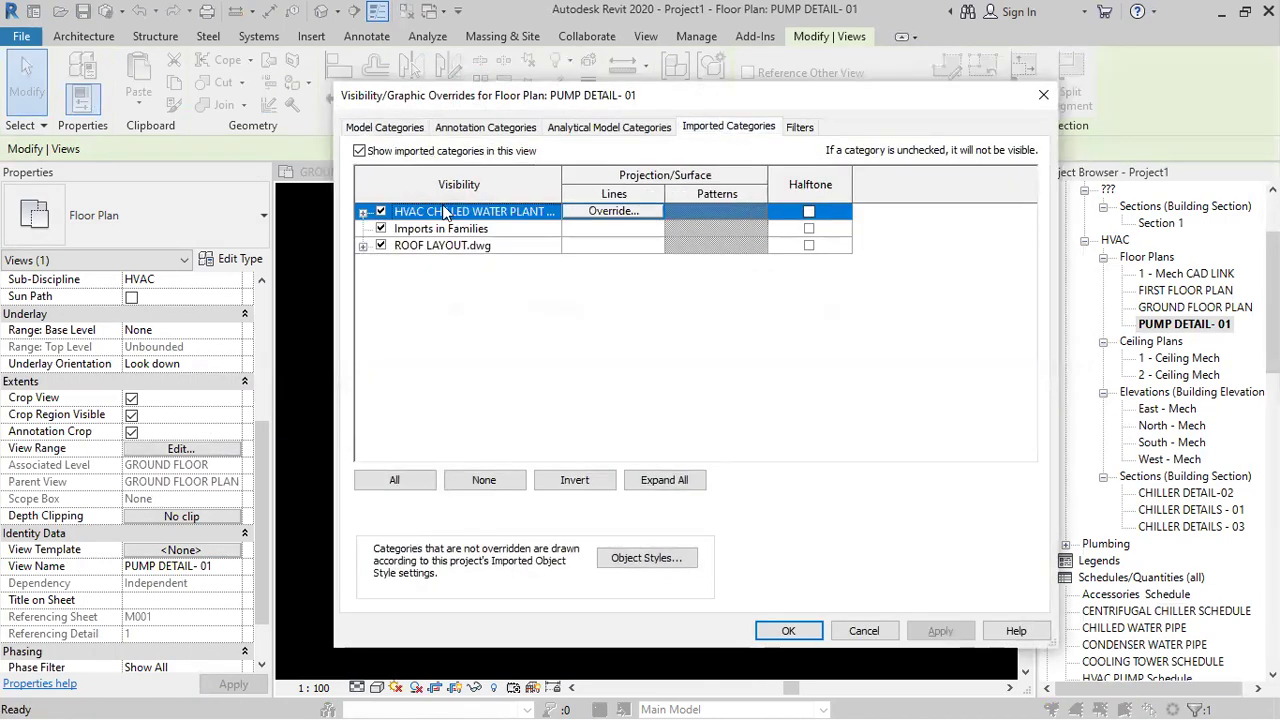
click(380, 246)
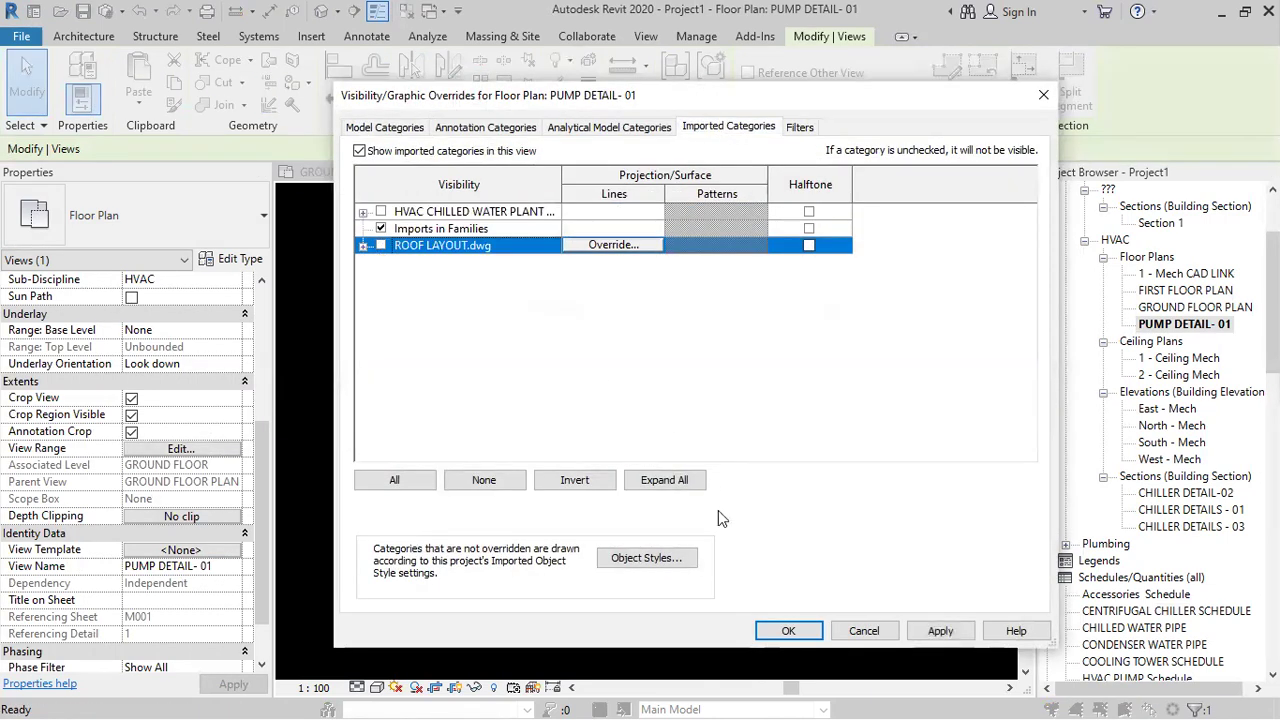
click(789, 631)
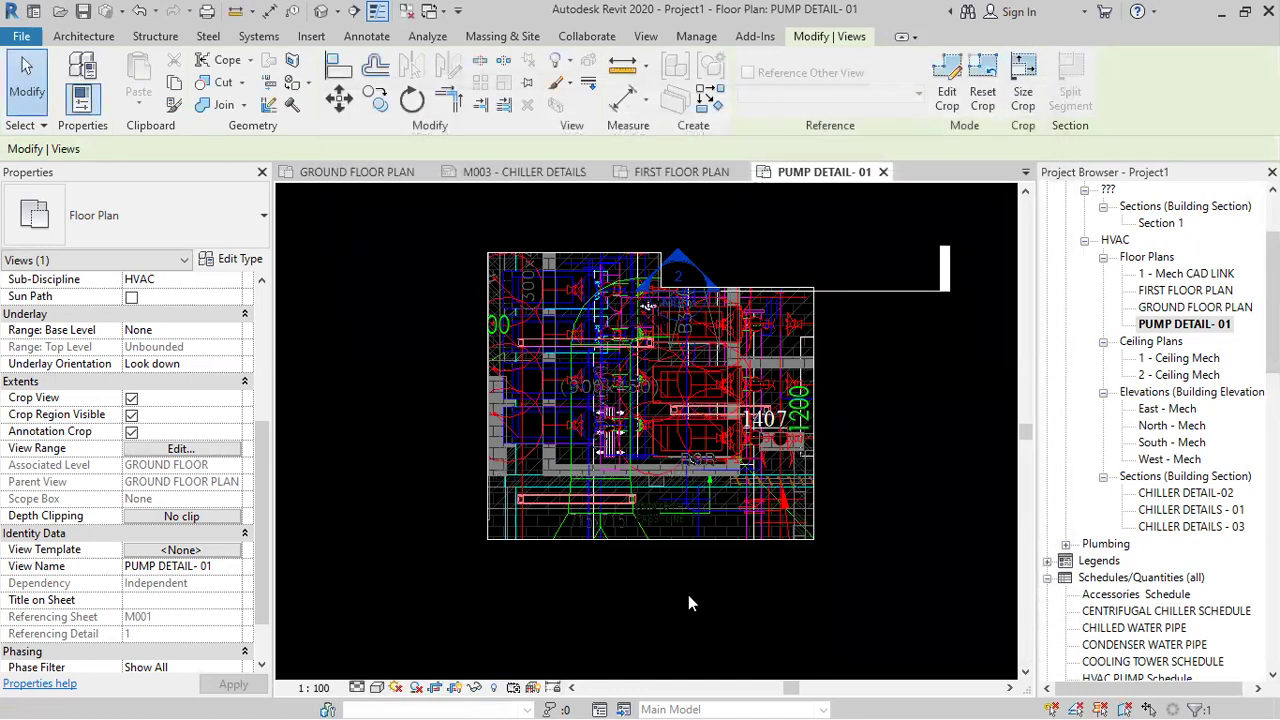
- Set the pump detail view's detail level to Fine and hide the CHILLER DETAIL-02 section marker in this view
click(357, 687)
click(380, 667)
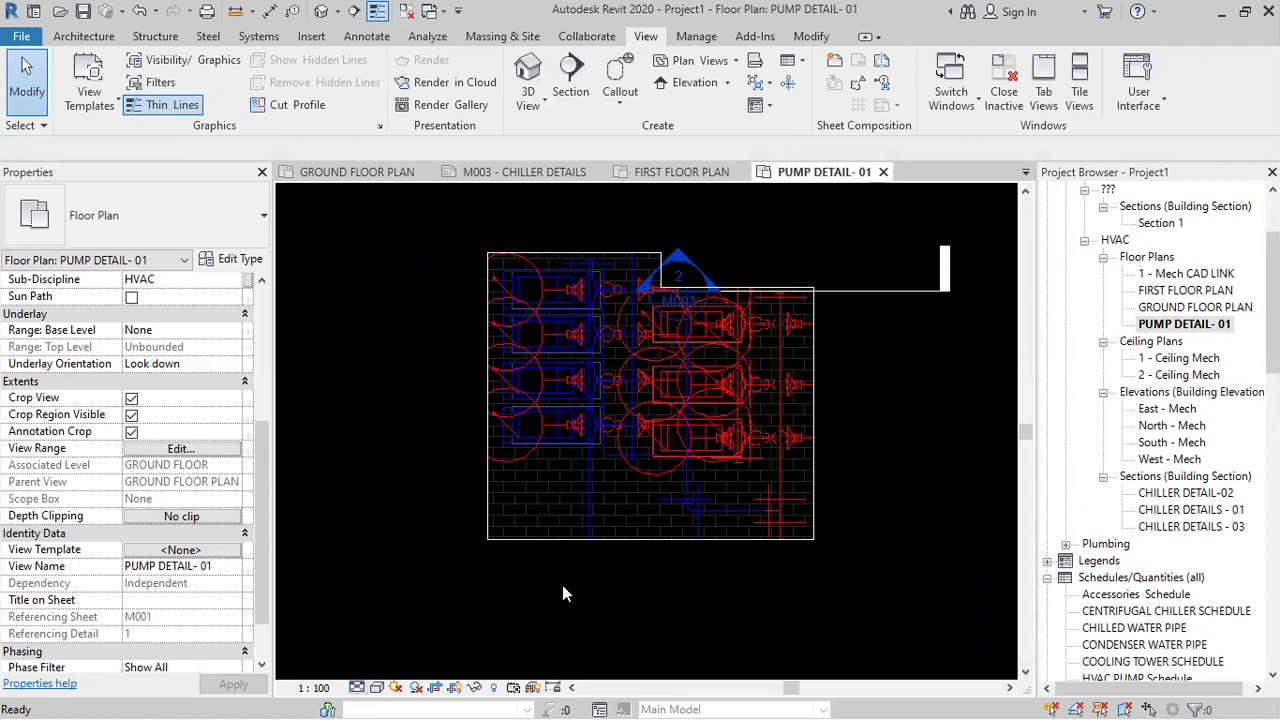
click(890, 293)
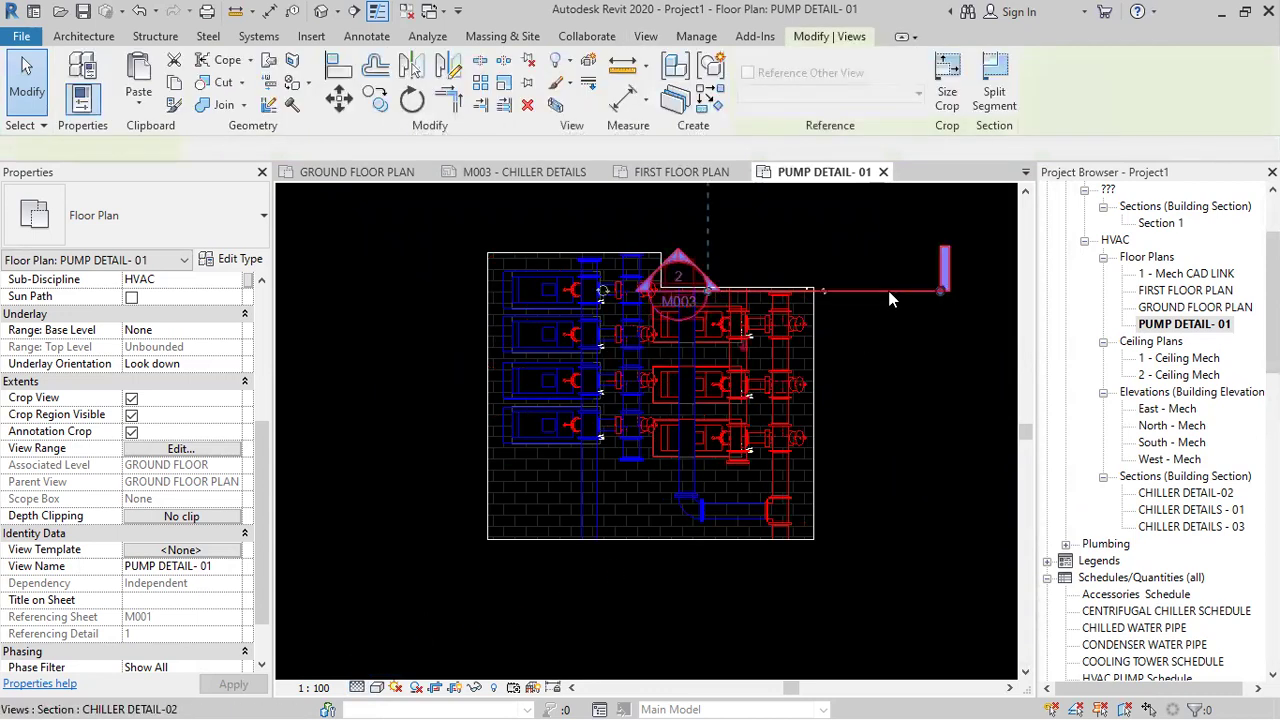
right_click(890, 298)
mouse_move(1090, 391)
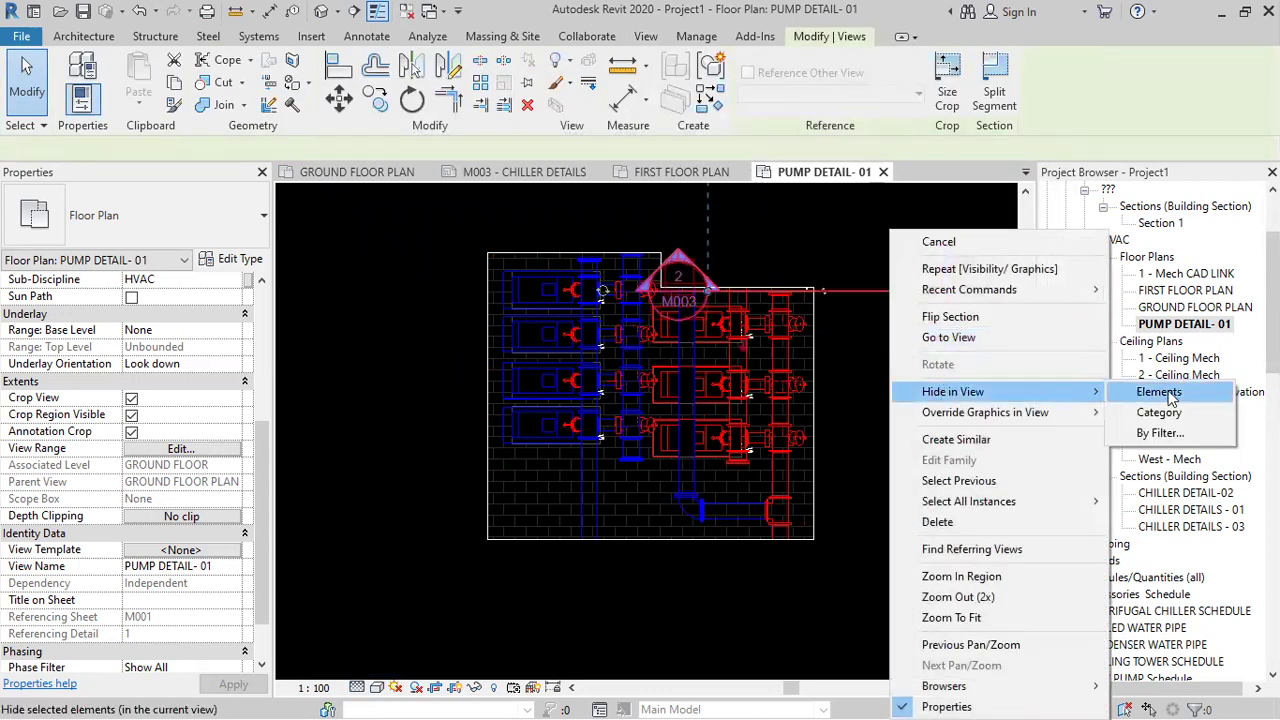
click(1160, 392)
- Turn off the visibility of the Floors category in the pump detail view
scroll(699, 579, down, 1)
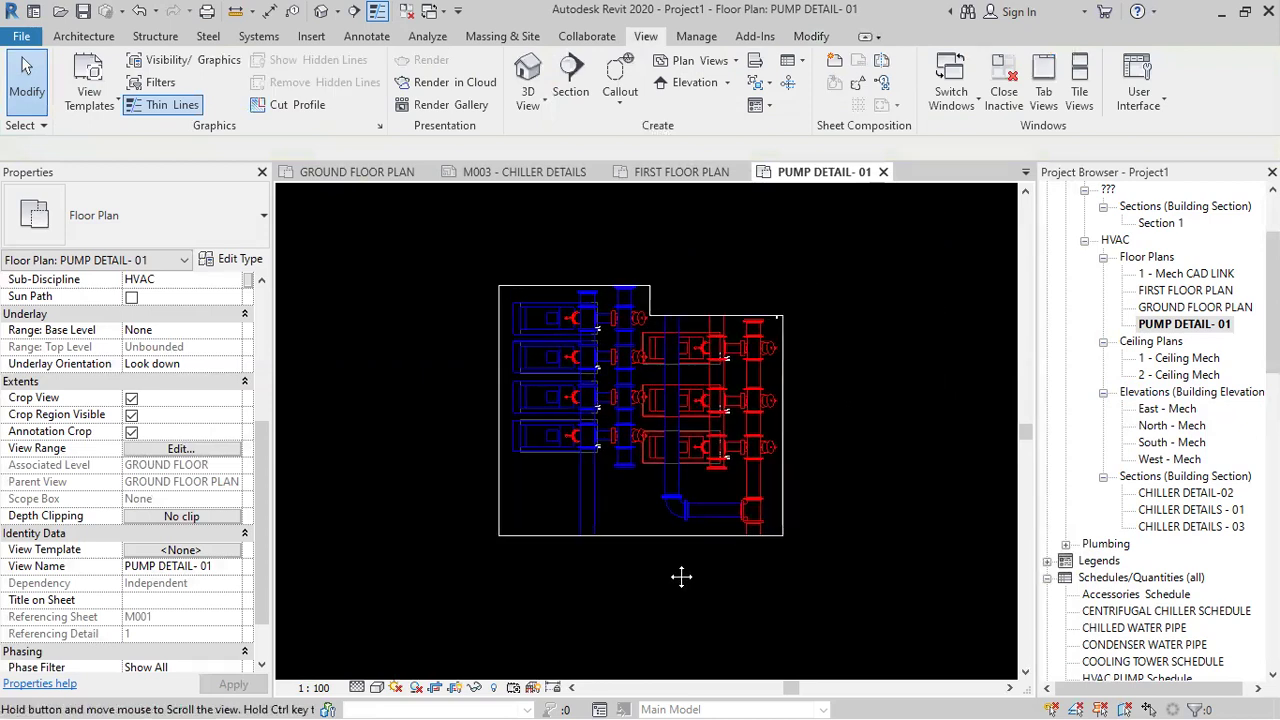
scroll(598, 542, up, 3)
scroll(589, 527, down, 1)
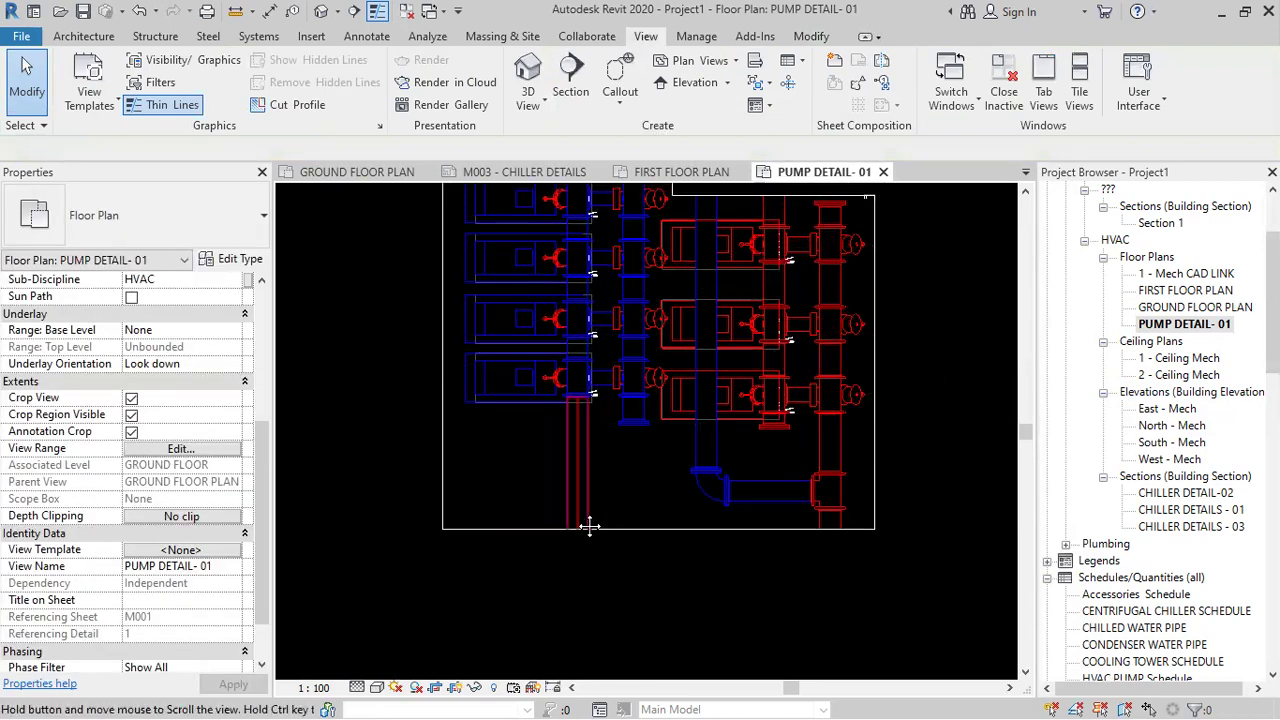
middle_drag(589, 527, 577, 521)
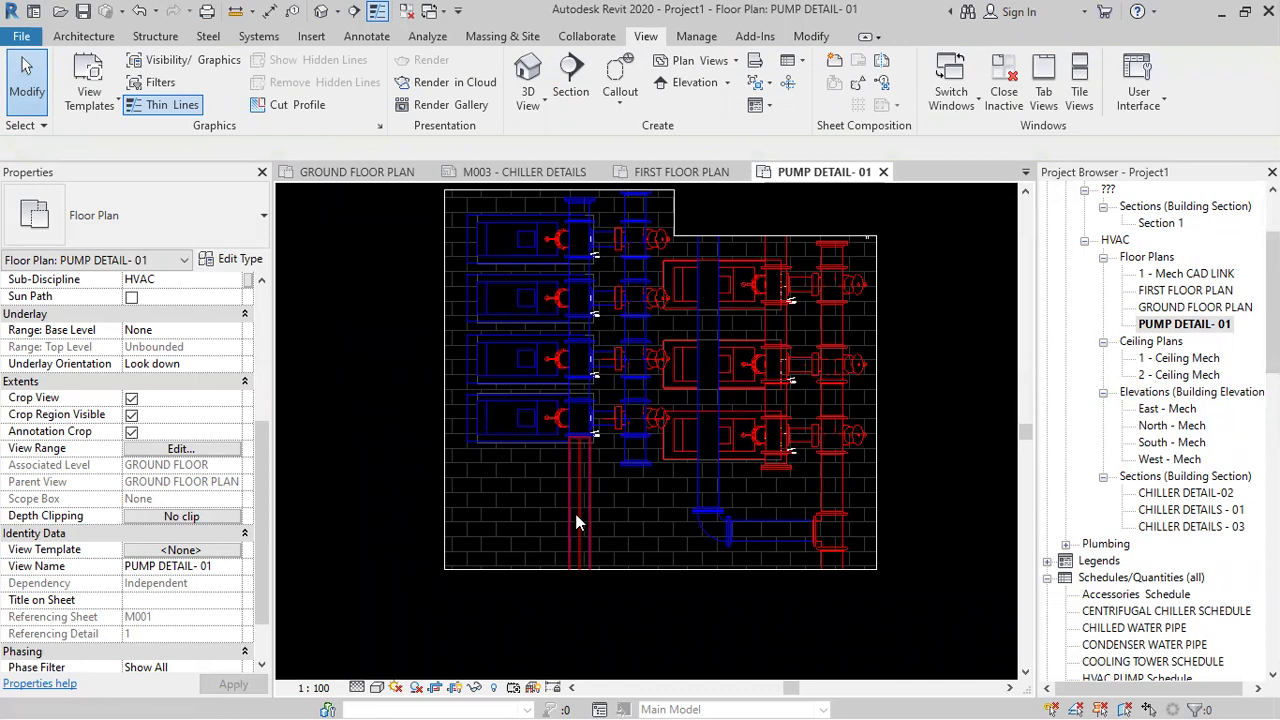
key(g)
click(452, 307)
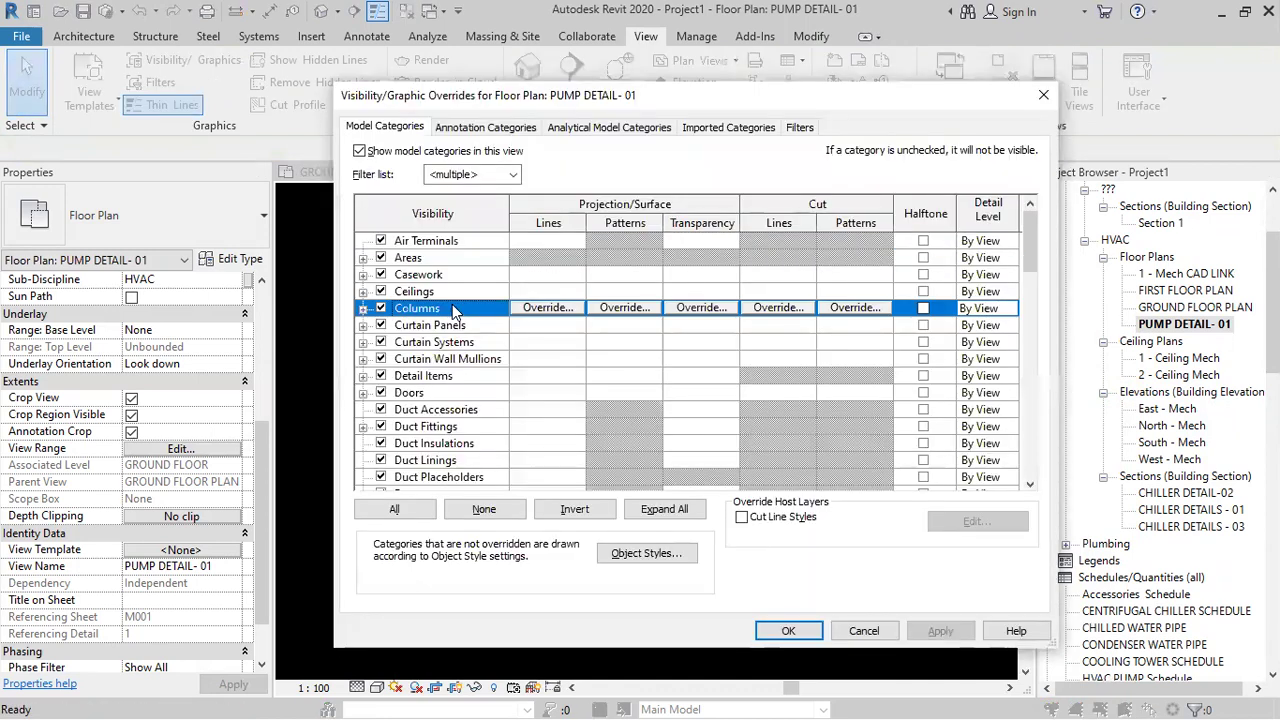
scroll(430, 380, down, 3)
click(390, 443)
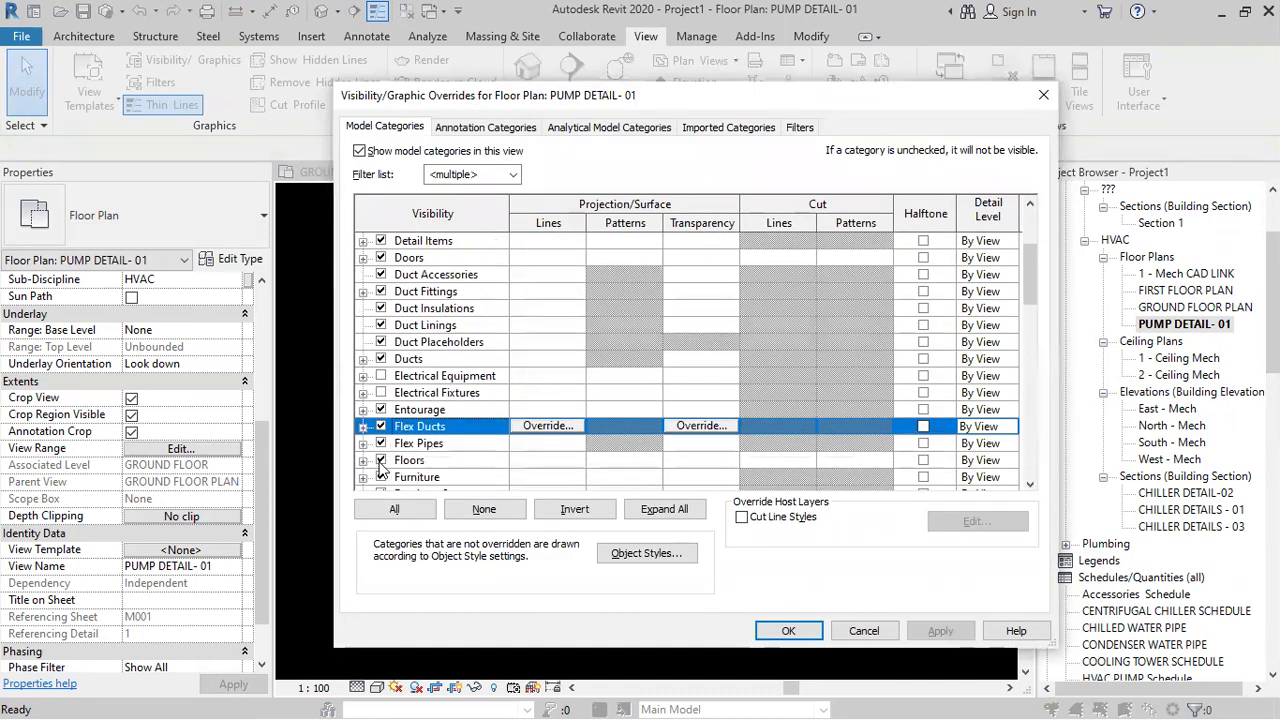
click(392, 464)
click(785, 631)
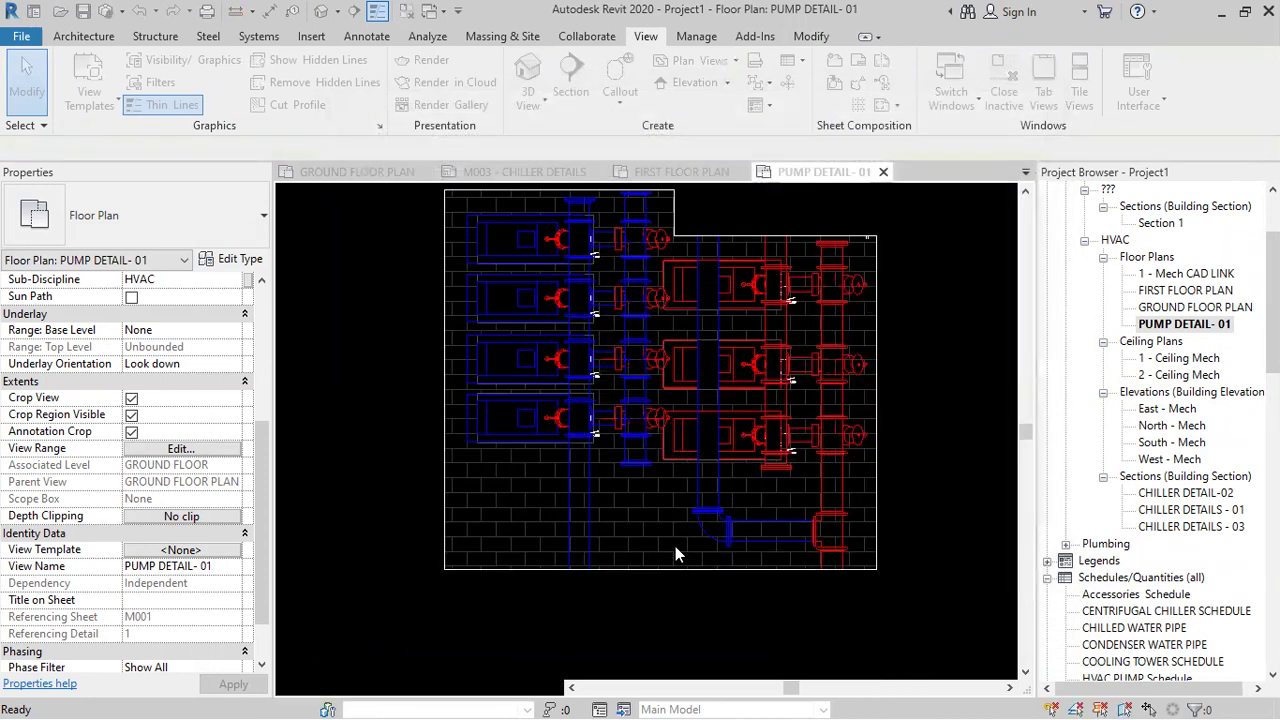
scroll(660, 514, down, 1)
click(654, 546)
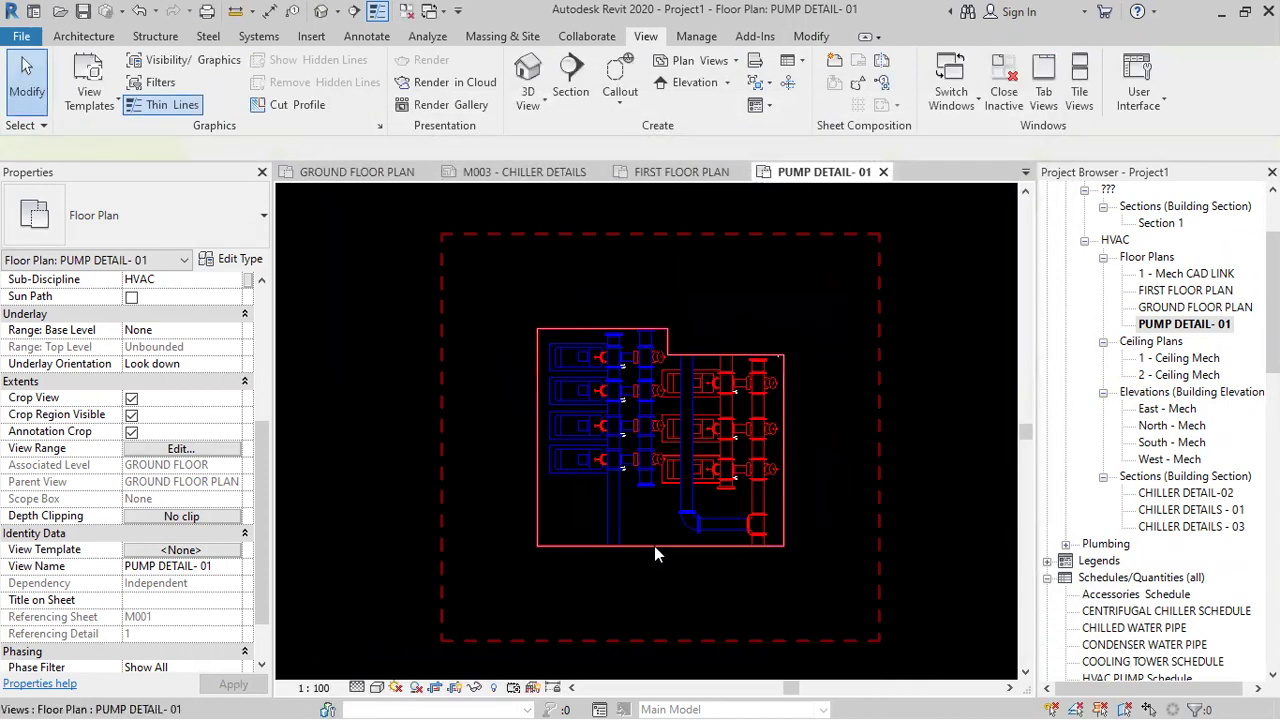
key(Escape)
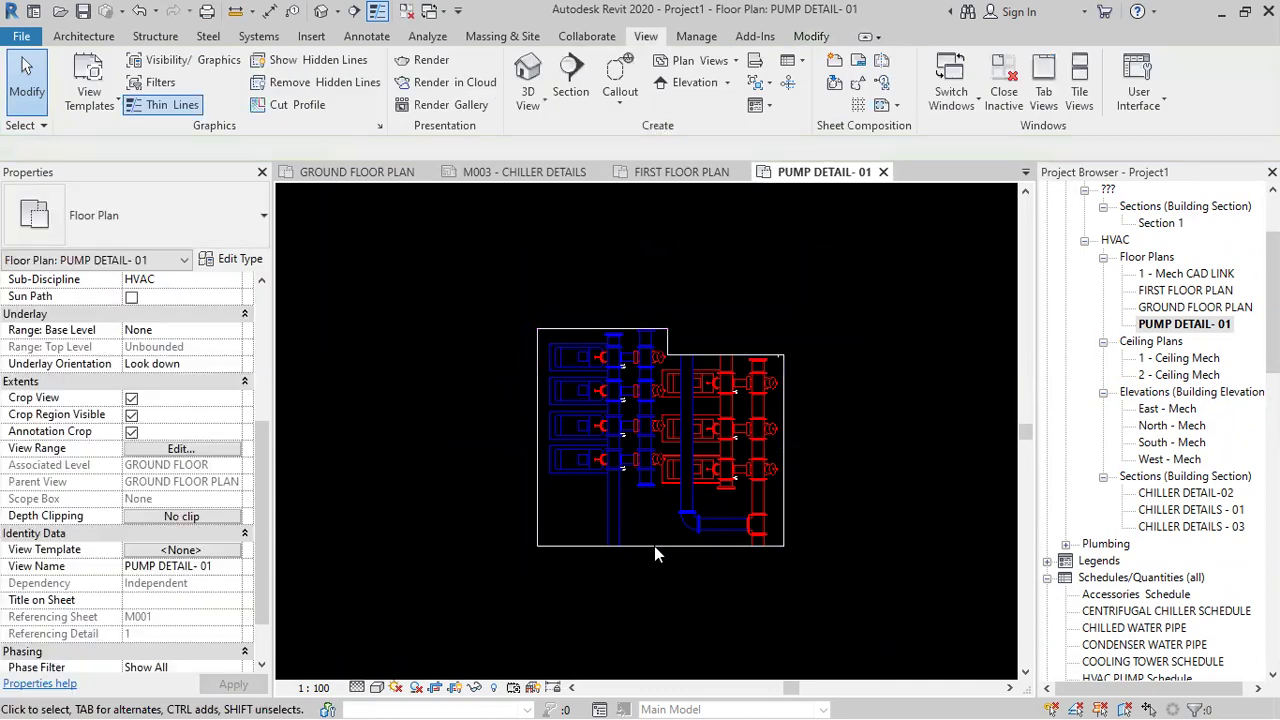
click(654, 546)
middle_drag(654, 546, 624, 566)
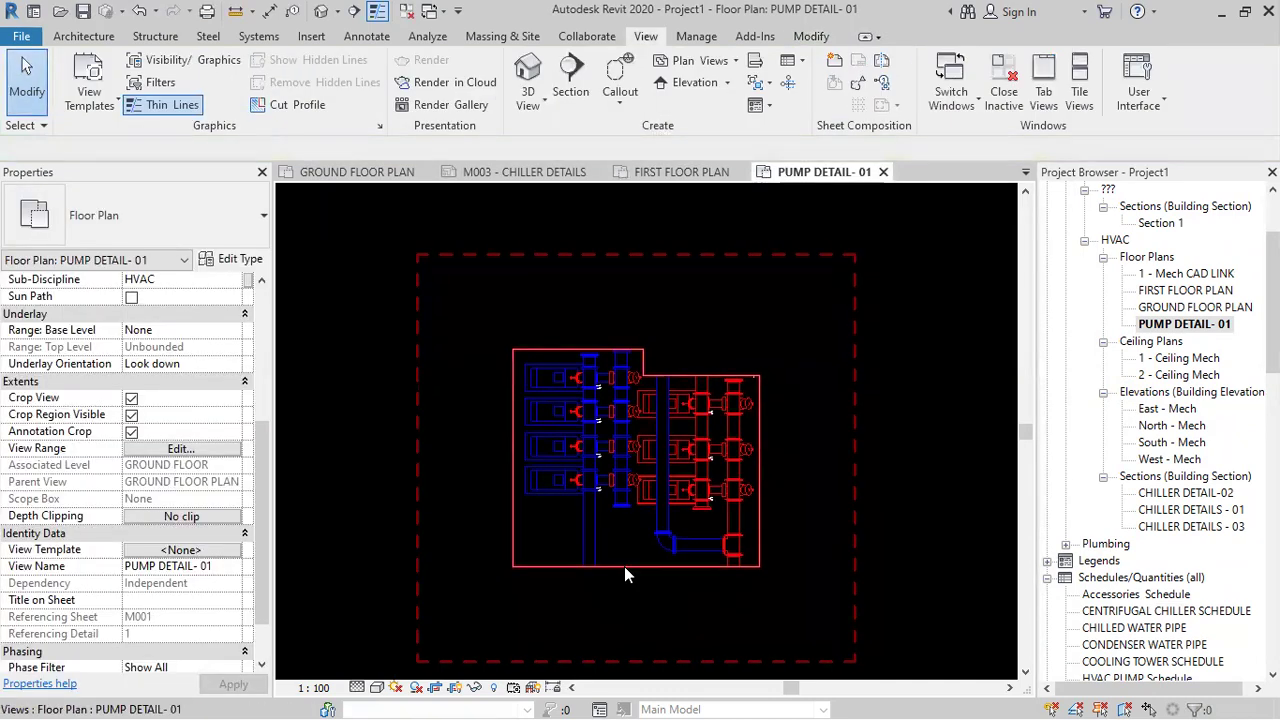
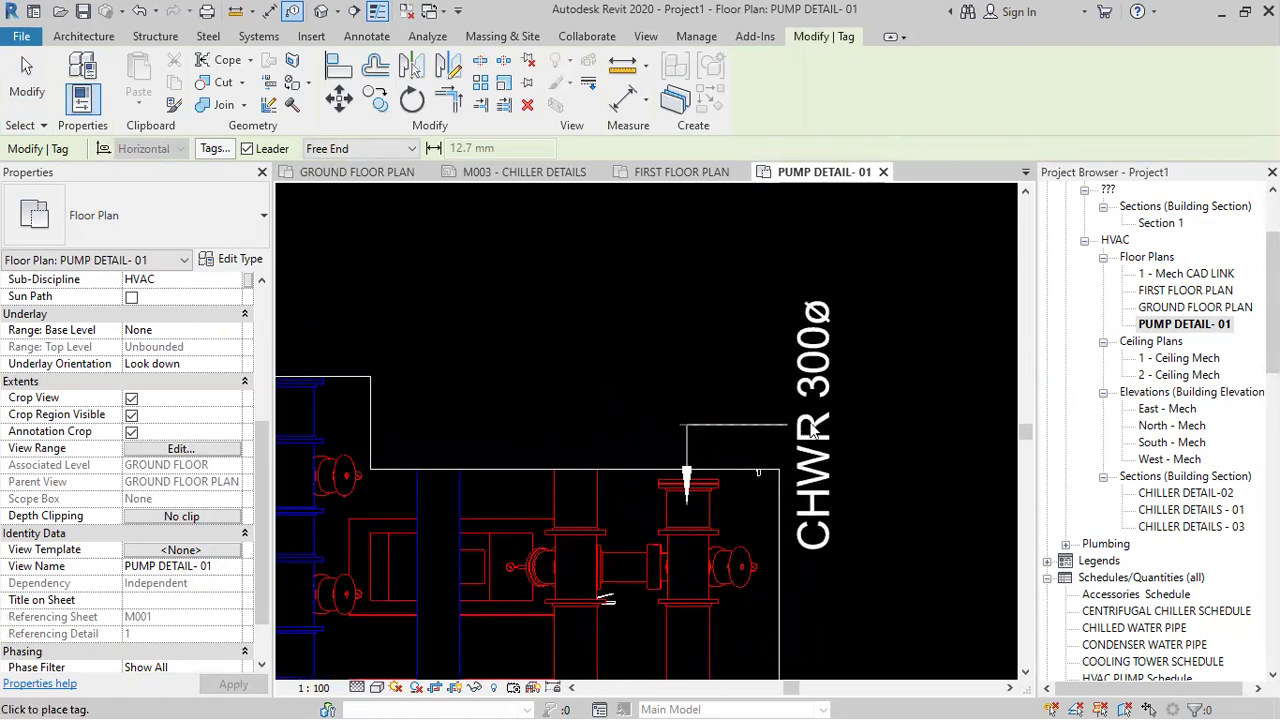
- Place a horizontal CHWR 300ø tag with a free-end leader for the rightmost red header pipe, above the crop boundary
key(space)
click(855, 445)
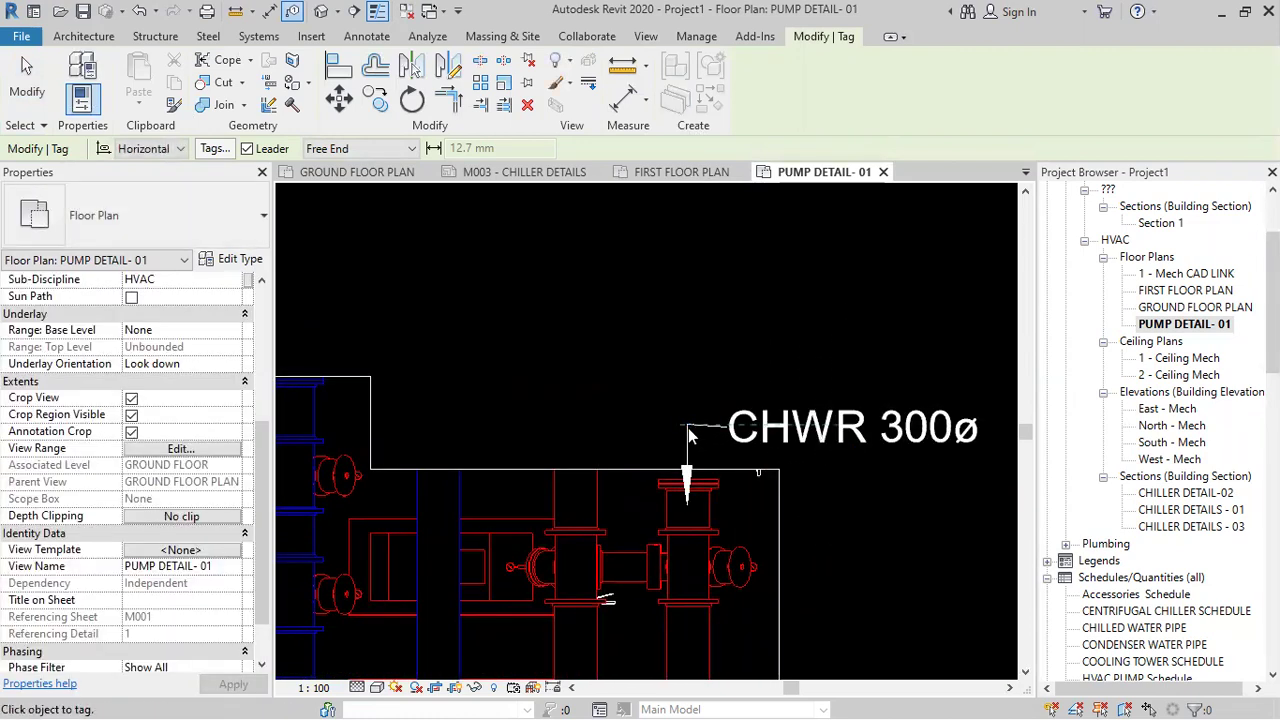
key(Escape)
key(Escape)
scroll(707, 441, down, 5)
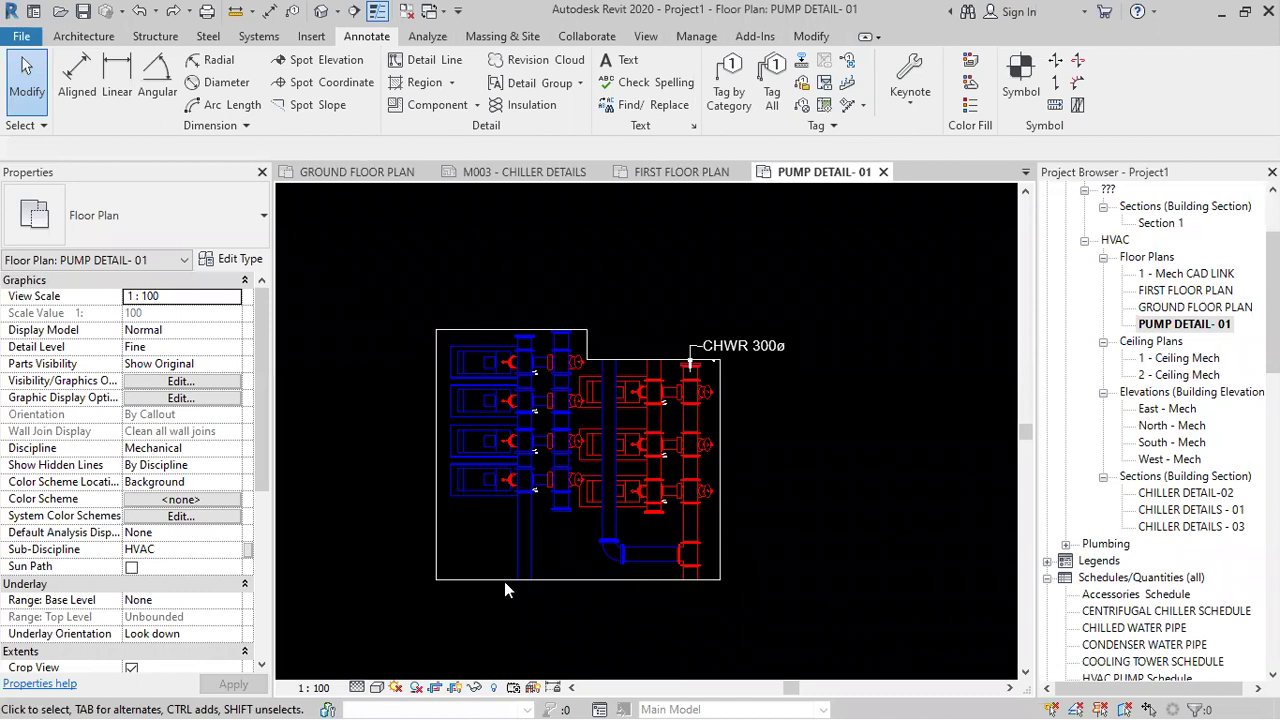
- Place a horizontal CHWS 300ø tag with a free-end leader for the leftmost blue header pipe, below the crop boundary
key(t)
key(g)
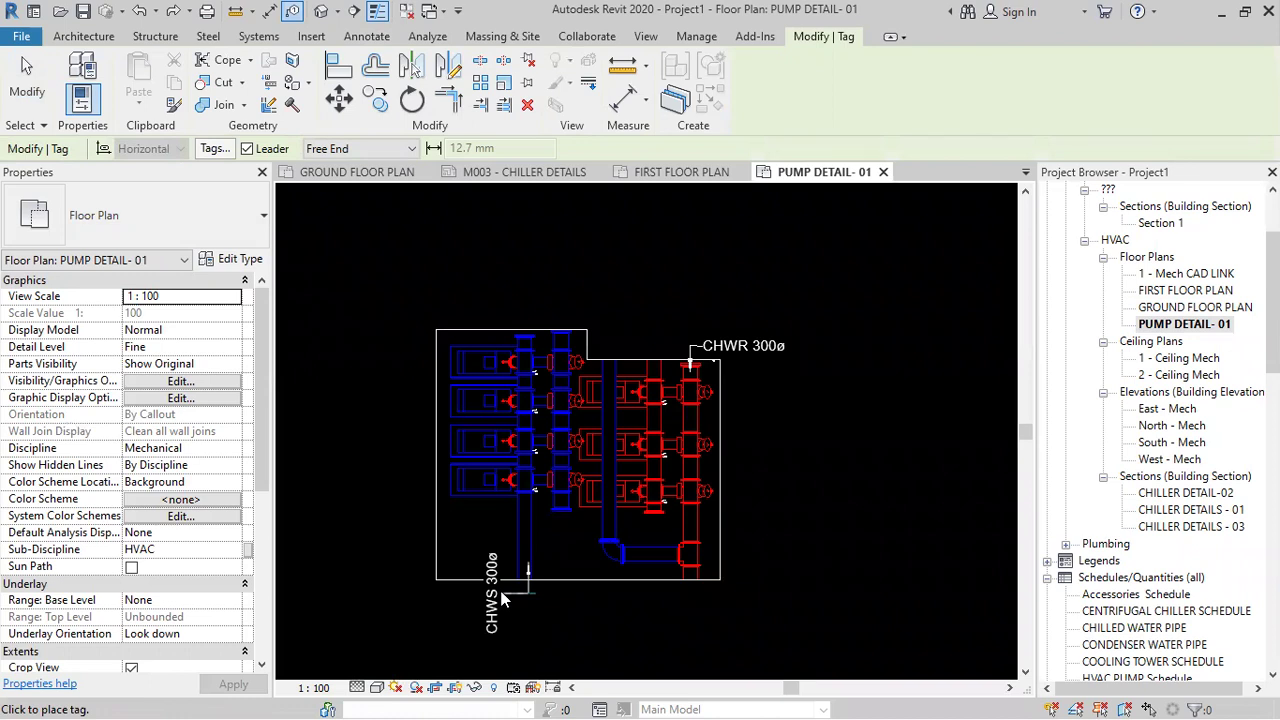
key(space)
click(503, 598)
drag(489, 611, 529, 595)
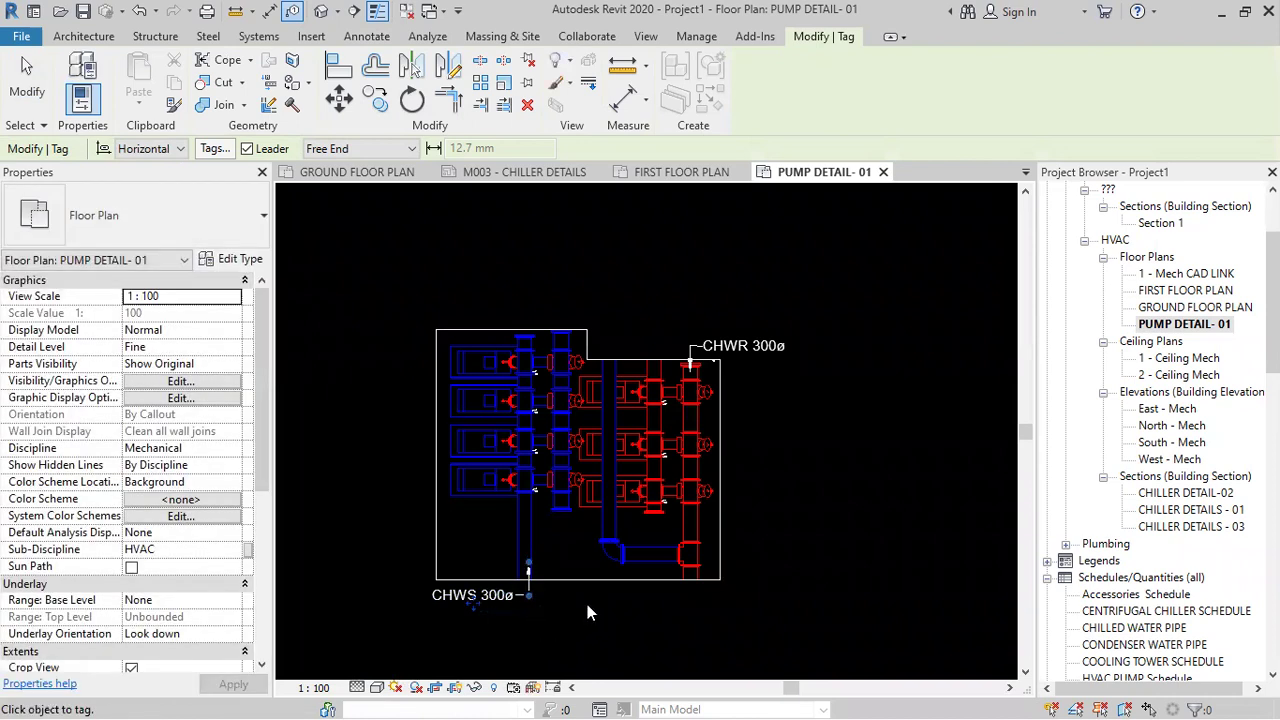
click(577, 609)
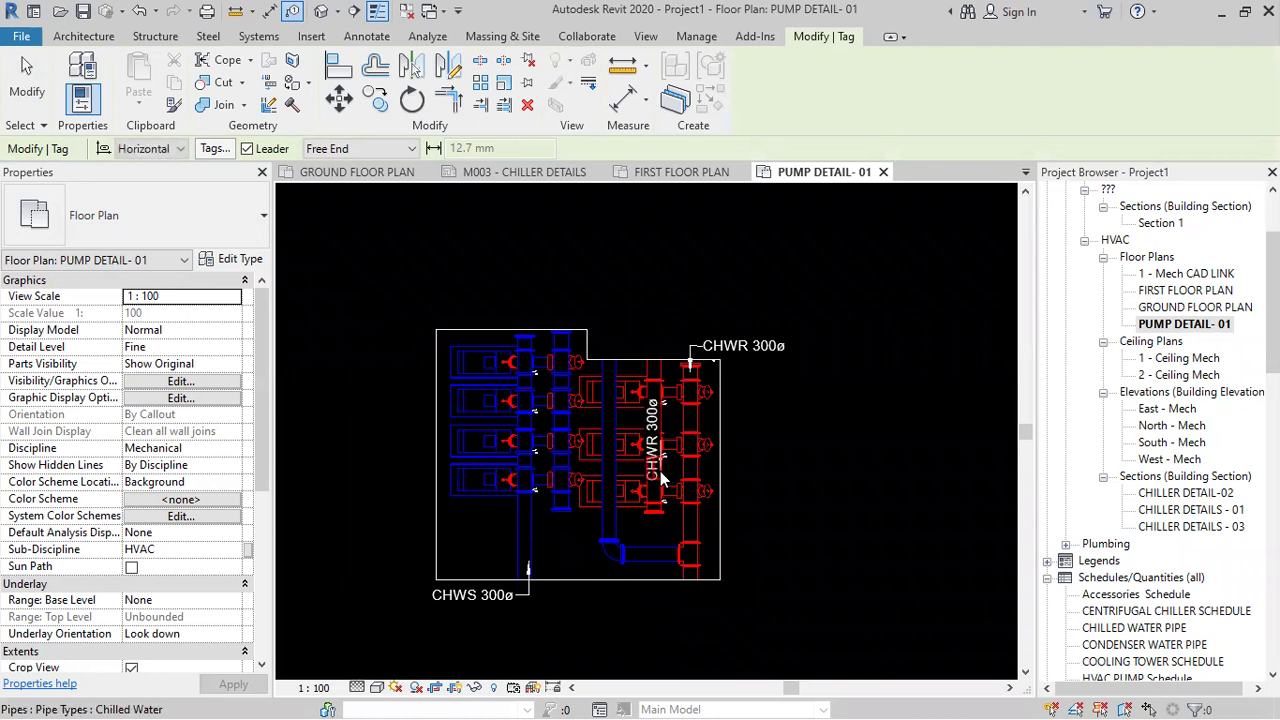
- Tag the three red pumps as PP-3, PP-2 and PP-1 with straight horizontal leaders, lined up outside the crop boundary's right edge
click(628, 407)
click(737, 410)
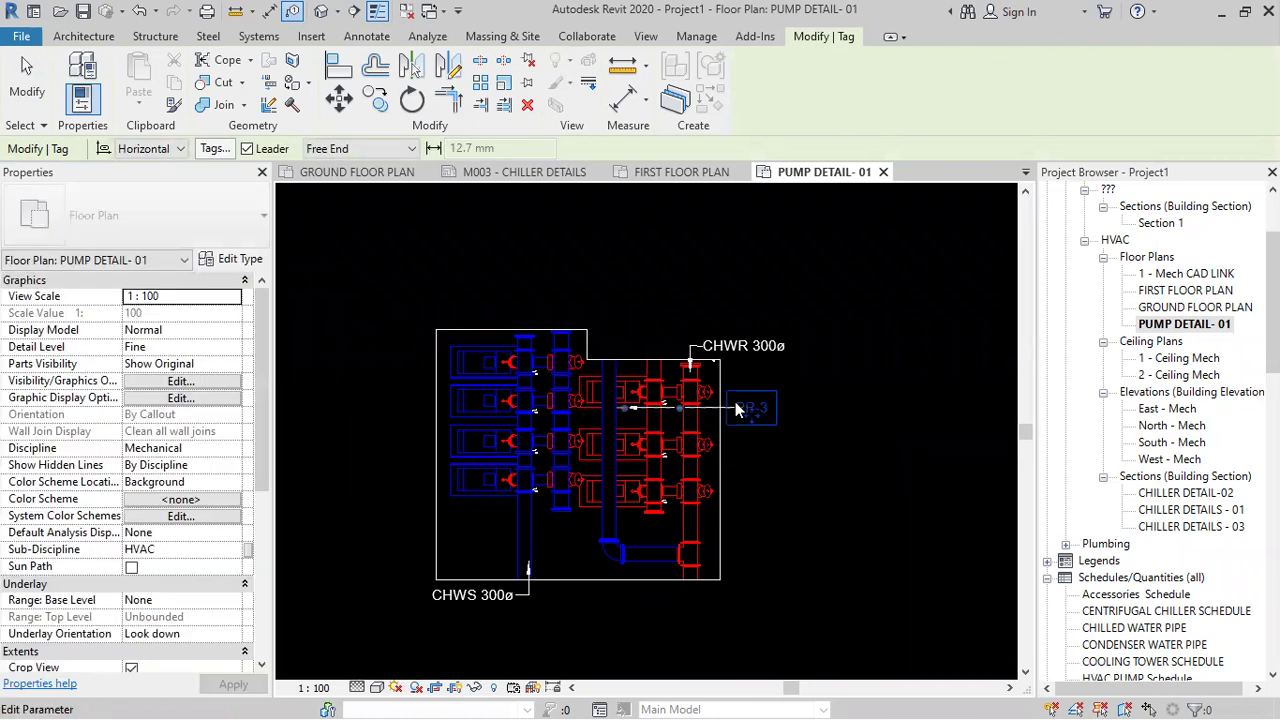
click(626, 459)
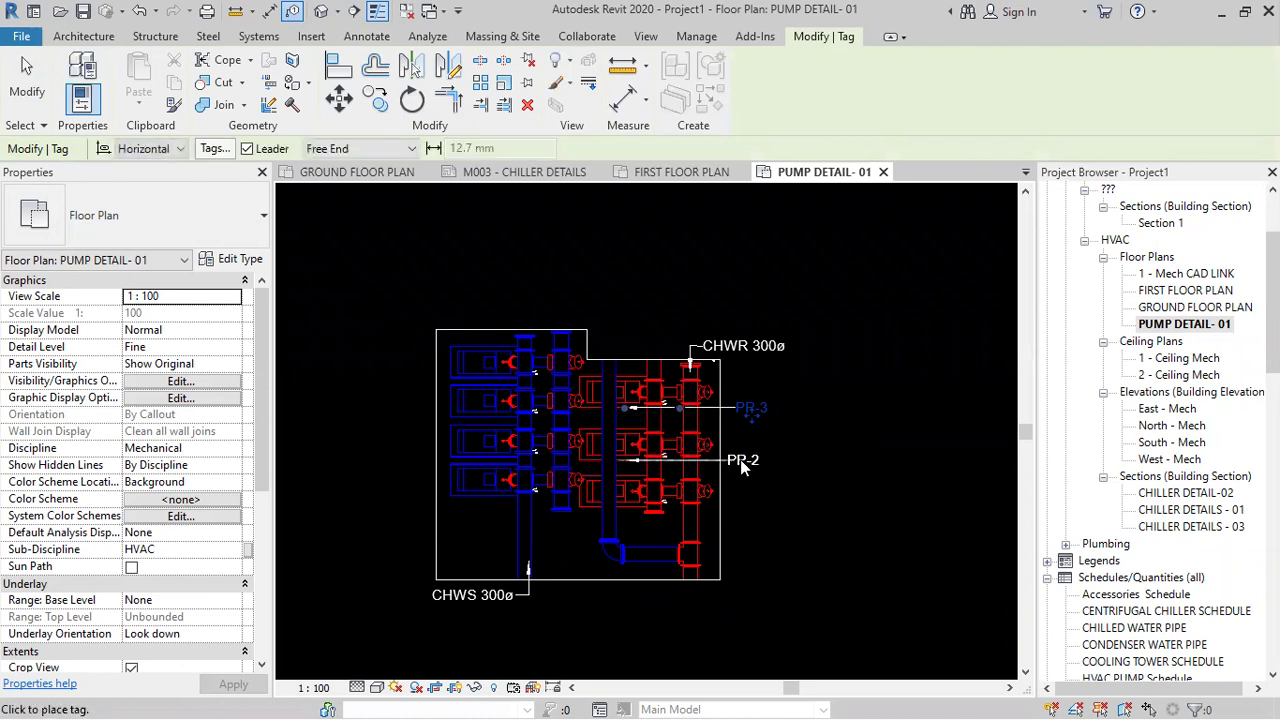
click(735, 460)
click(737, 460)
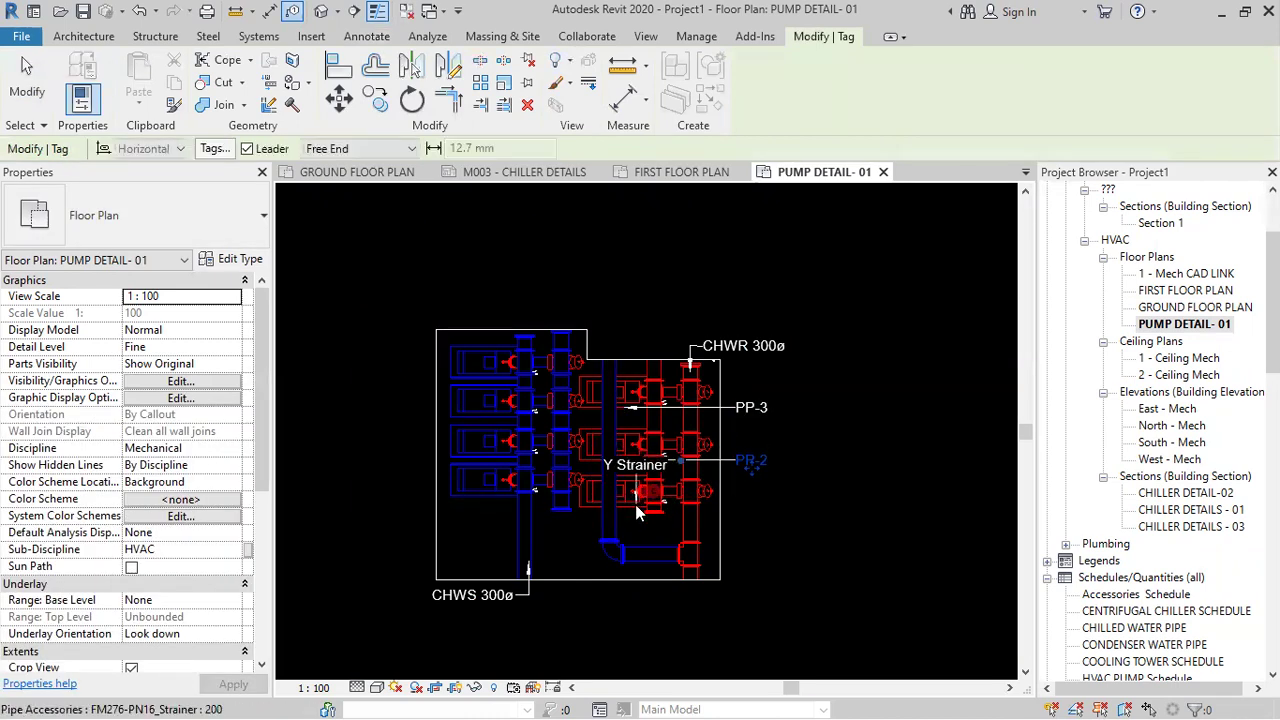
key(Escape)
key(t)
key(g)
scroll(630, 505, up, 3)
scroll(628, 501, up, 2)
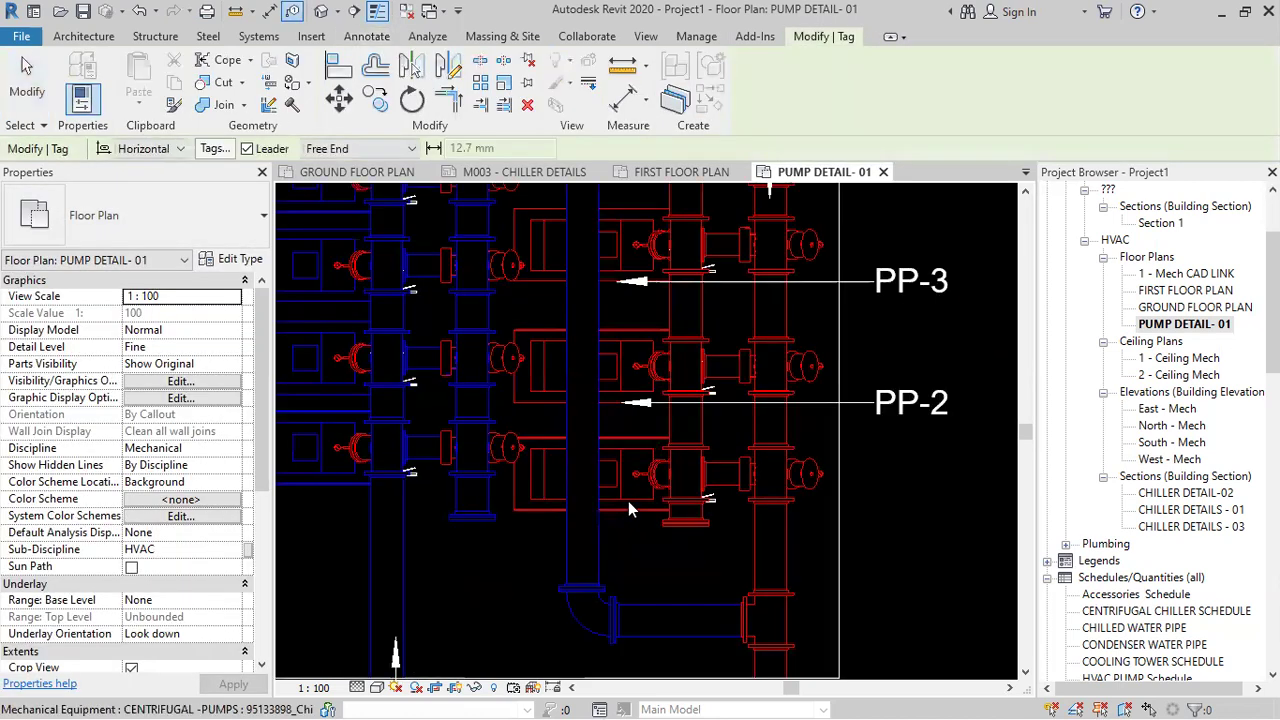
scroll(628, 501, down, 2)
click(636, 500)
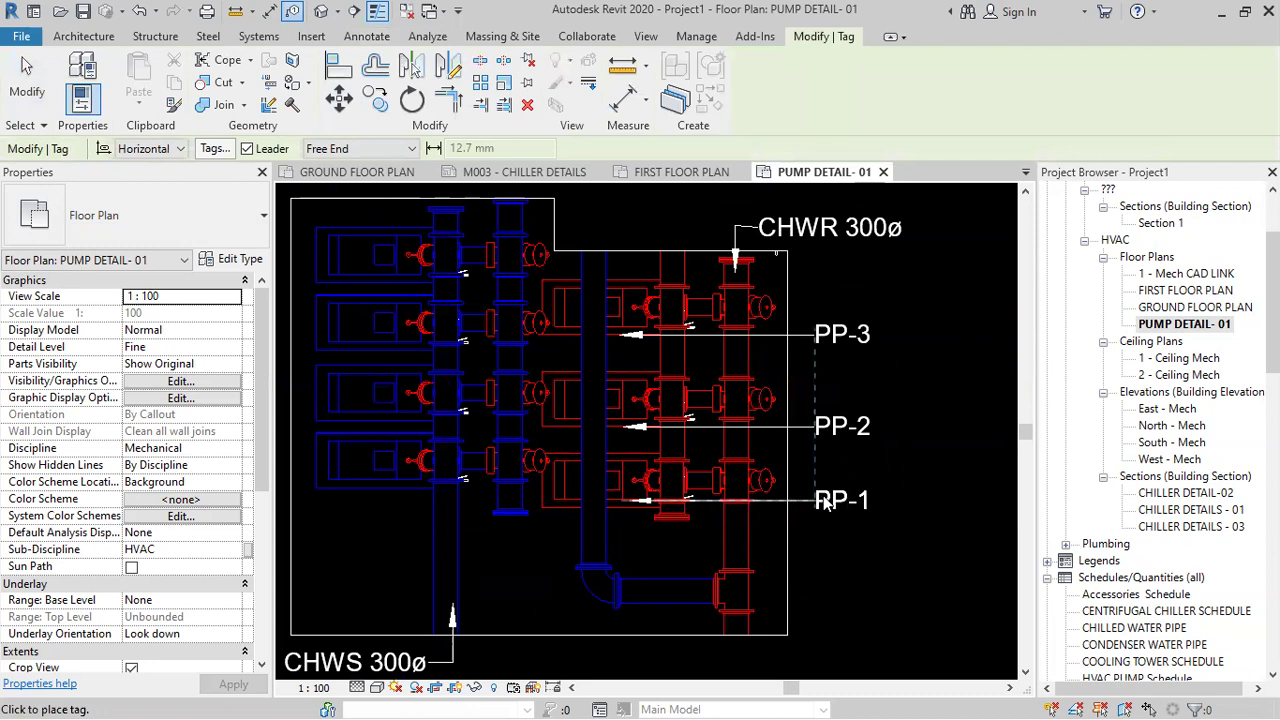
click(824, 500)
- Tag the four blue pumps as SP-1 to SP-4 with straight horizontal leaders, lined up outside the crop boundary's left edge
scroll(640, 460, down, 3)
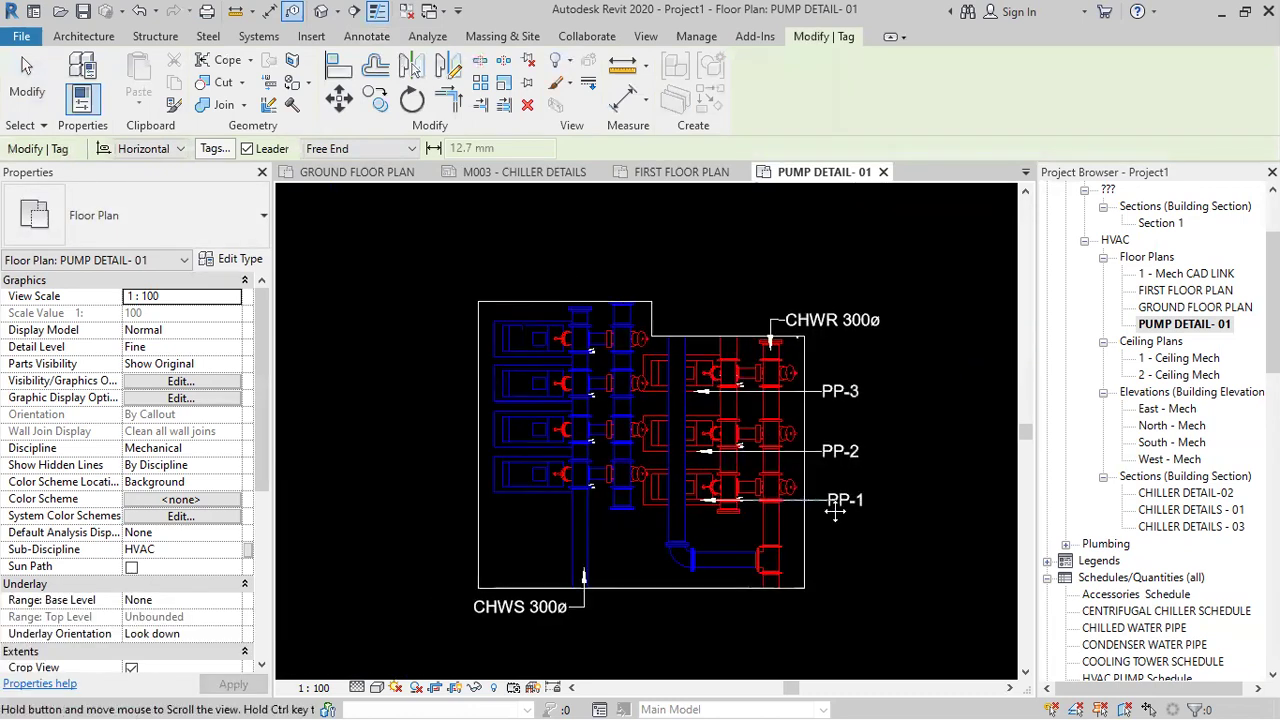
click(557, 351)
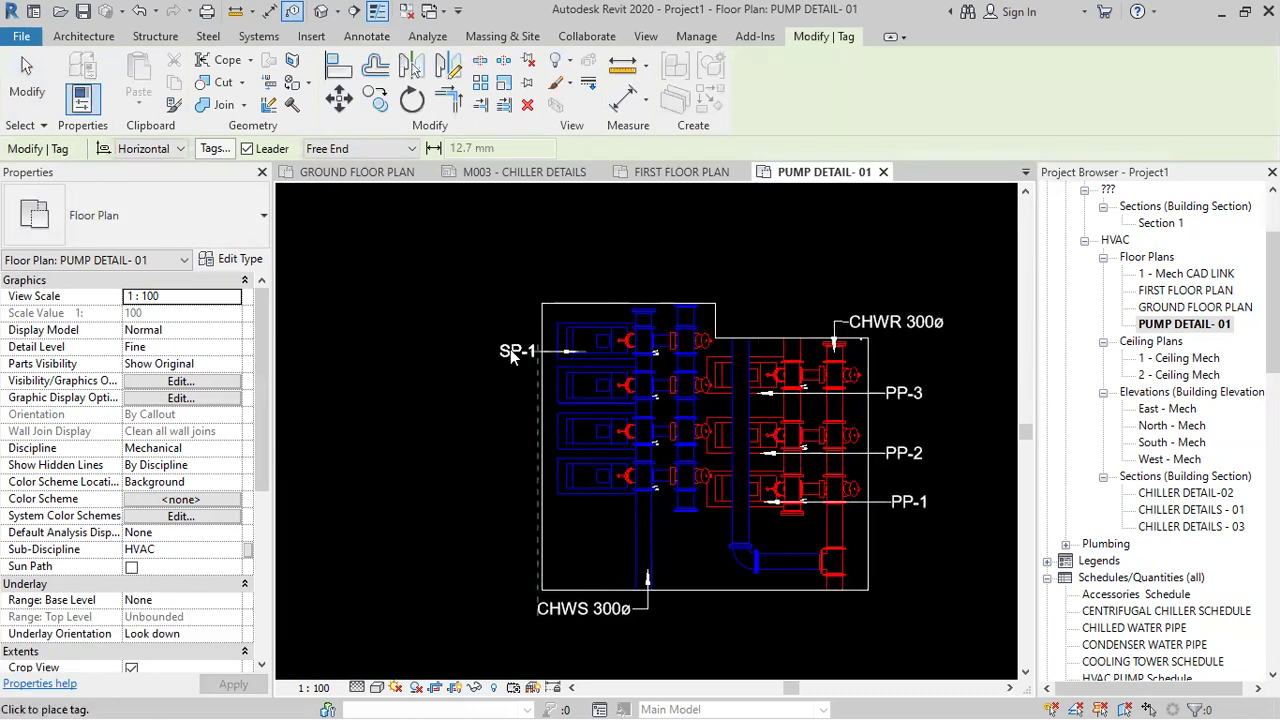
click(510, 349)
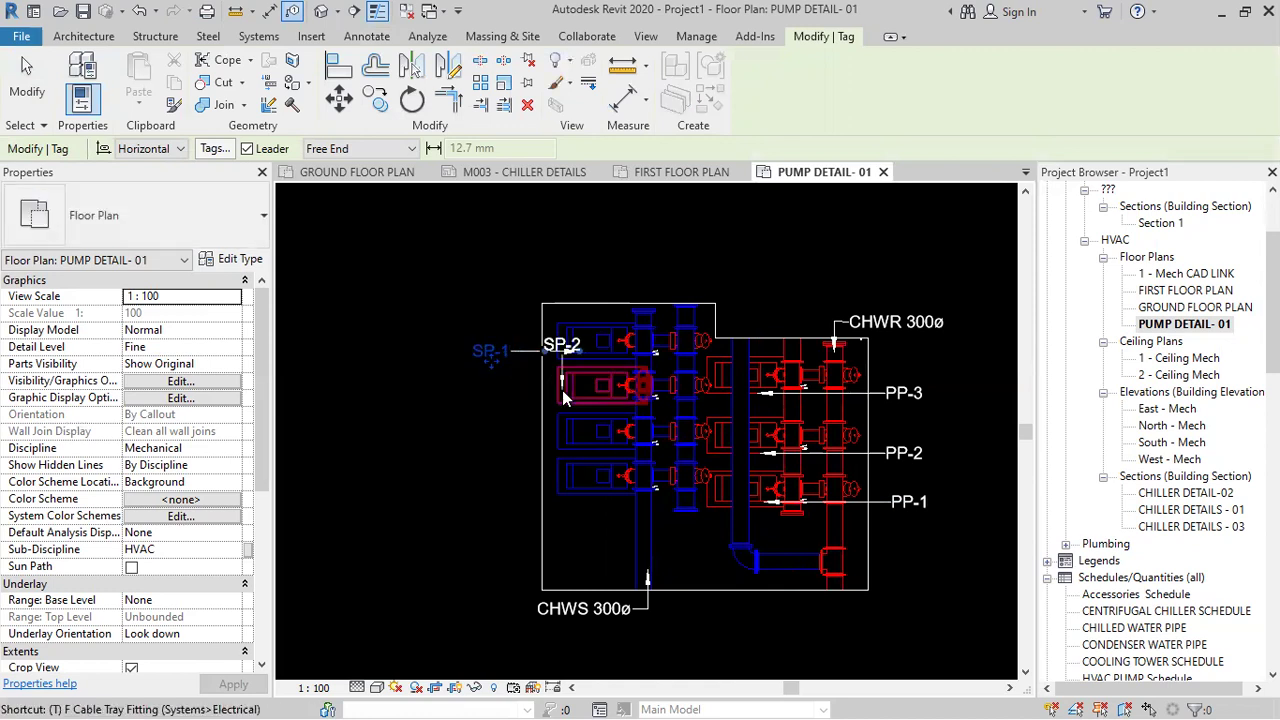
click(574, 396)
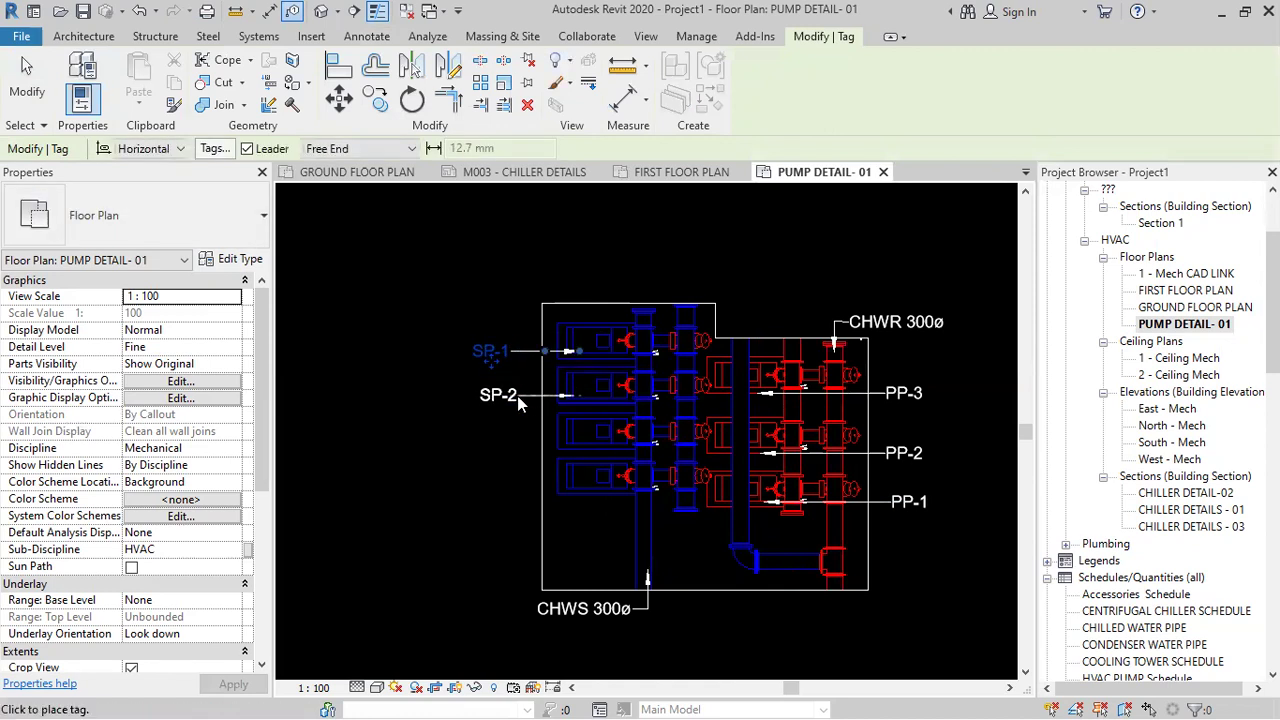
click(512, 394)
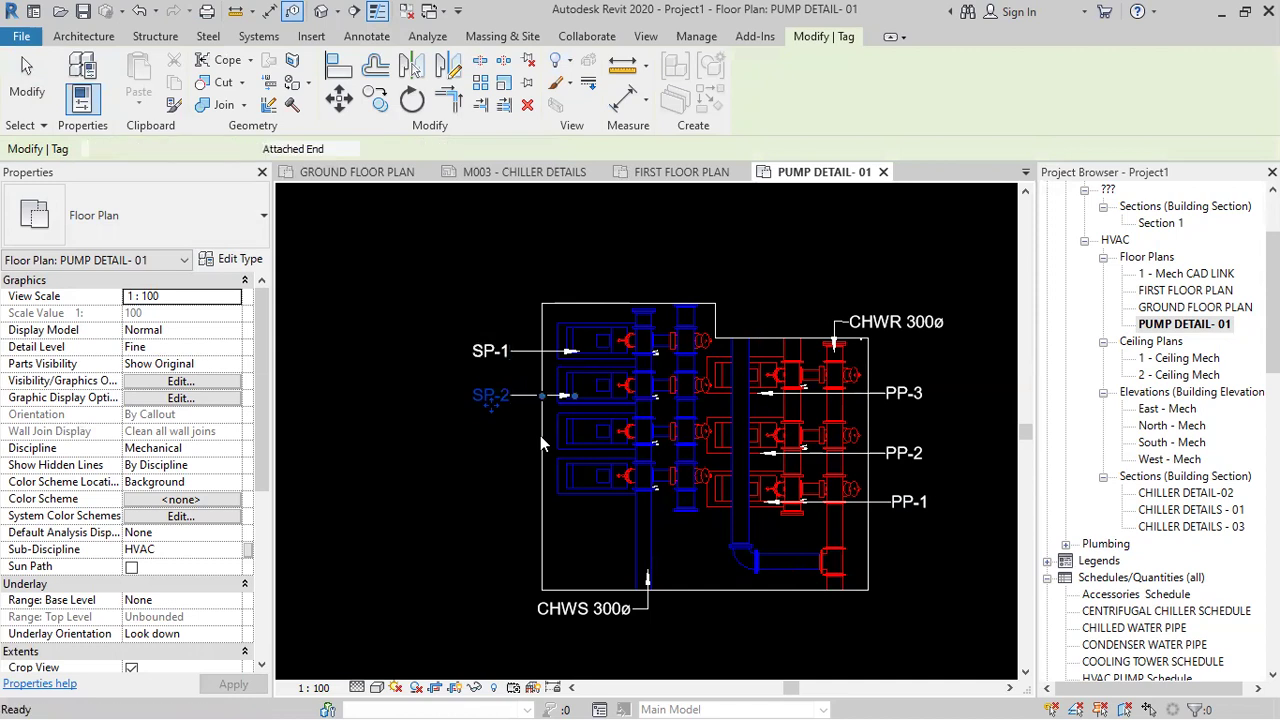
click(565, 445)
click(512, 437)
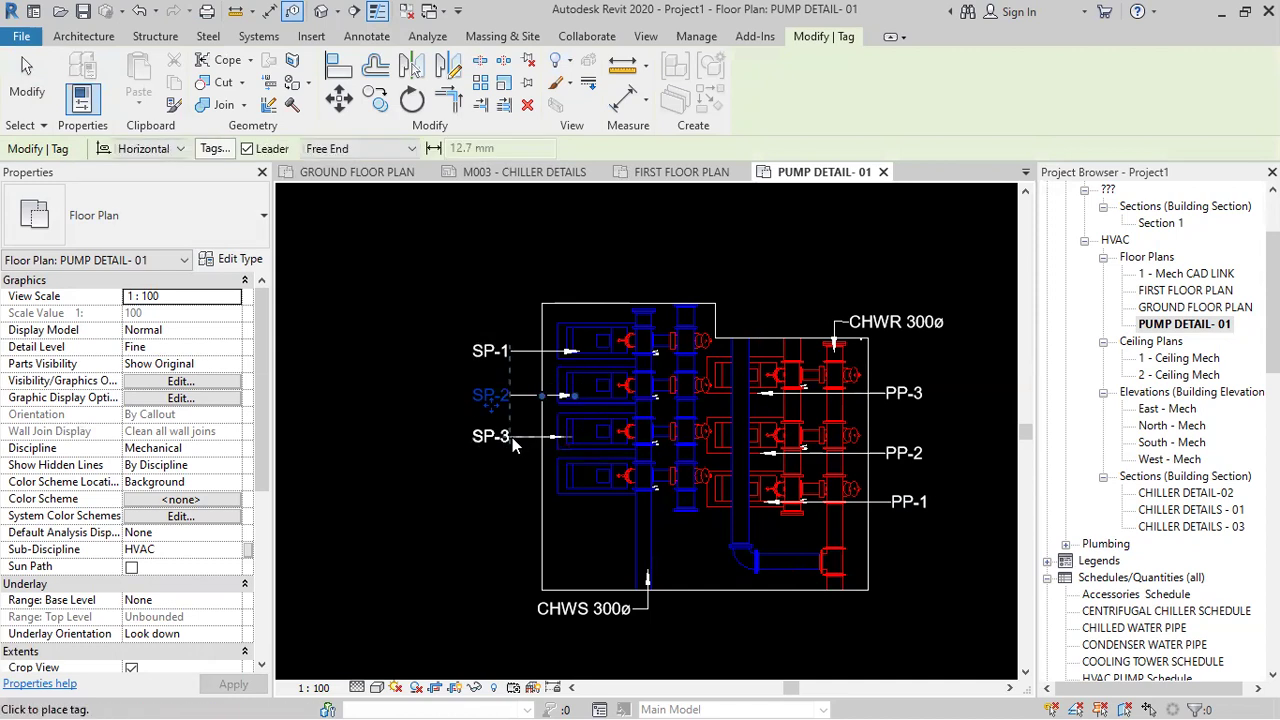
click(547, 472)
click(508, 474)
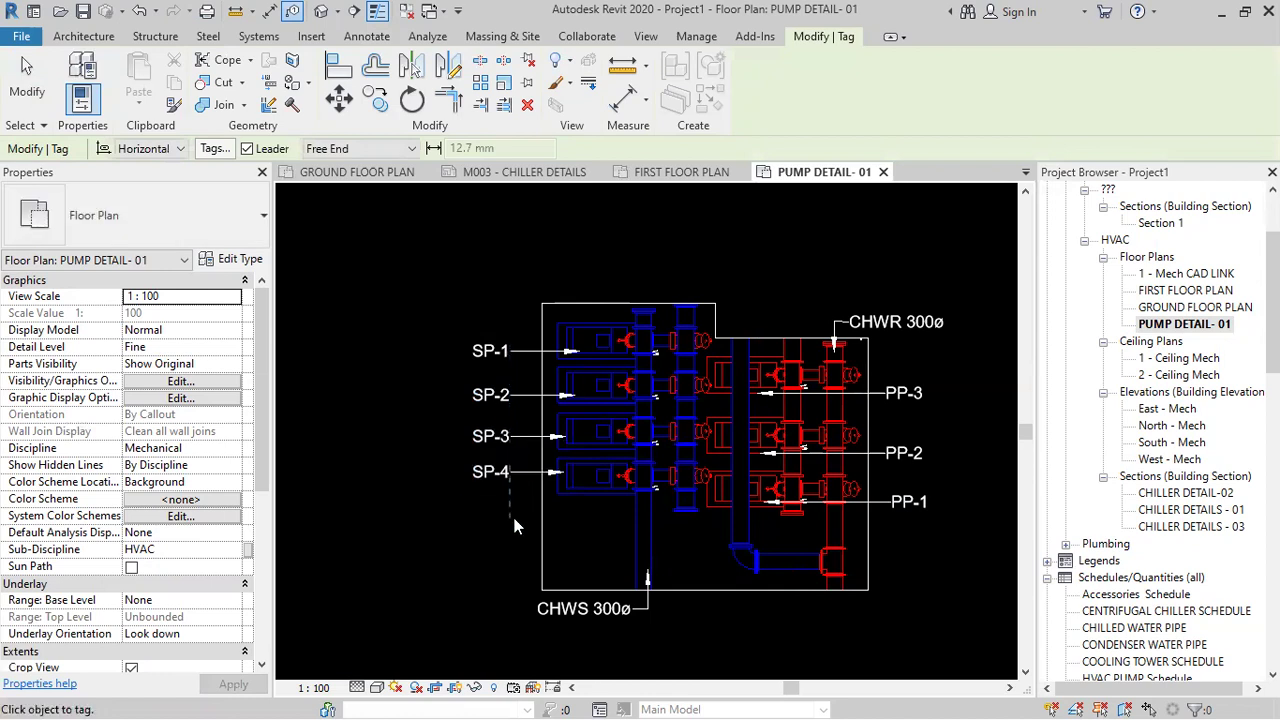
scroll(513, 514, down, 2)
scroll(621, 420, up, 2)
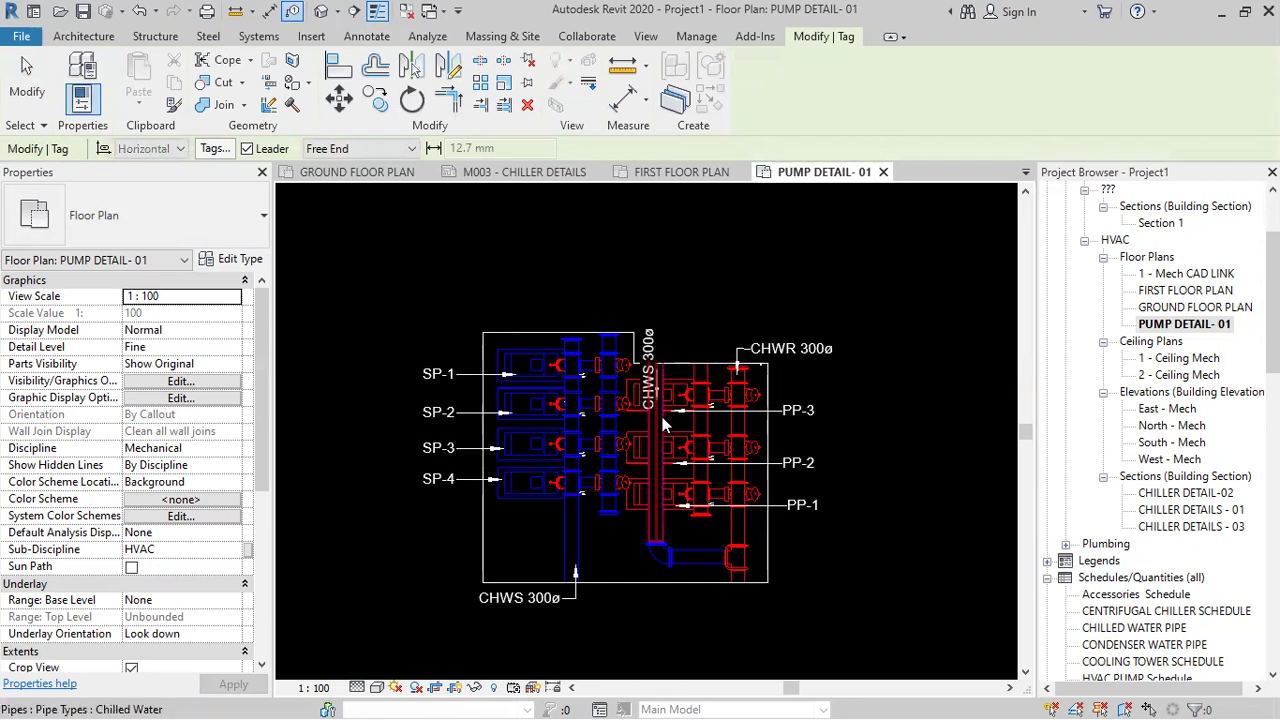
key(Escape)
key(Escape)
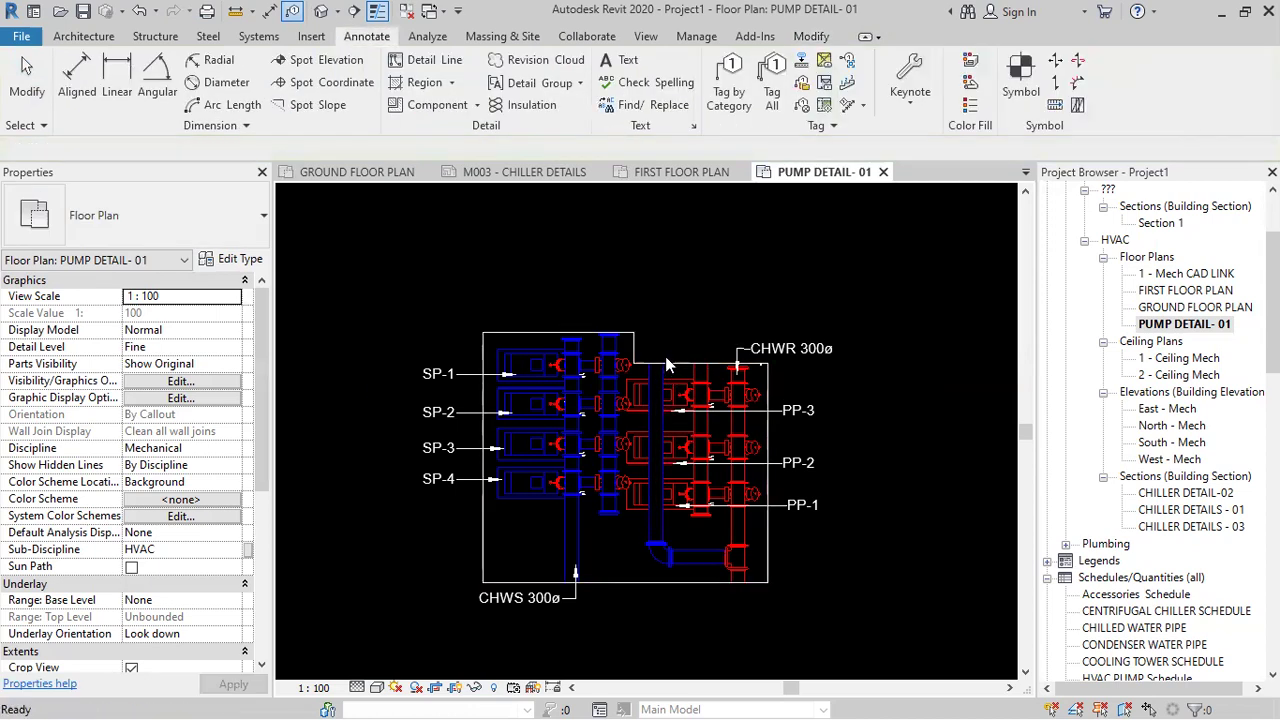
- Place a 2.5mm Arial text note reading BY PASS LINE above the crop boundary, over the red pump group
click(624, 62)
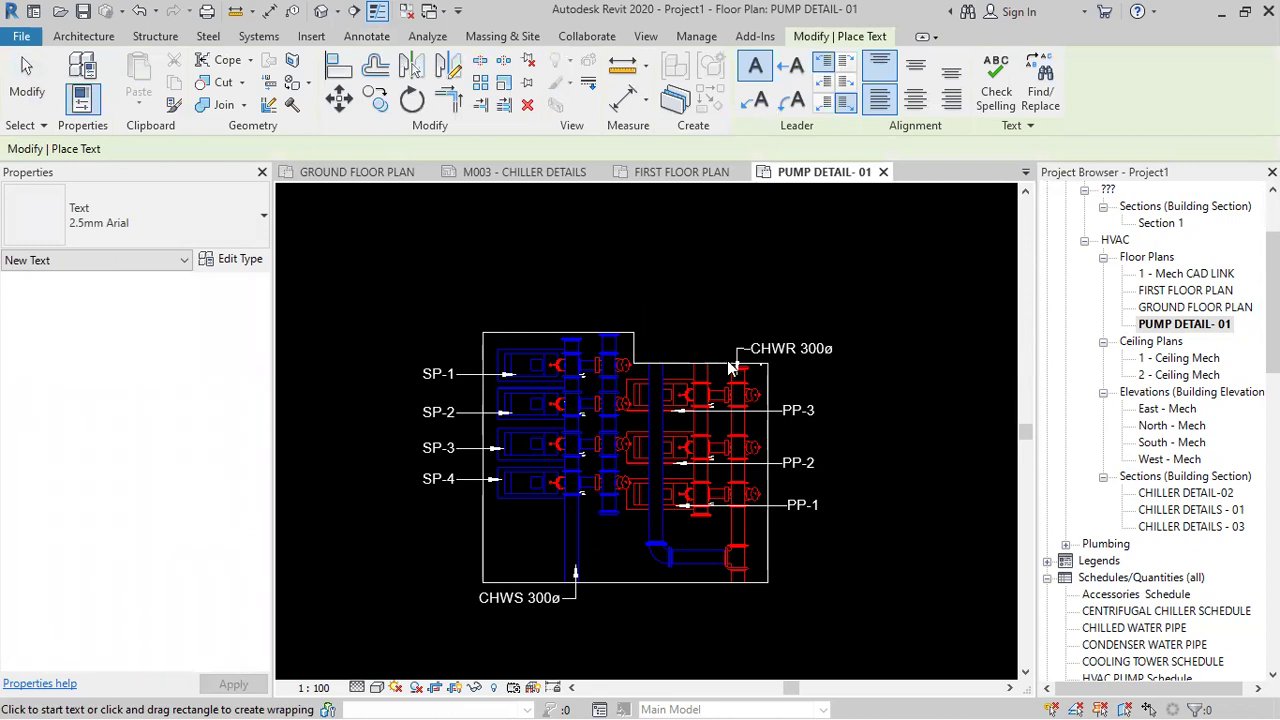
click(700, 295)
text(BY PASS LINE)
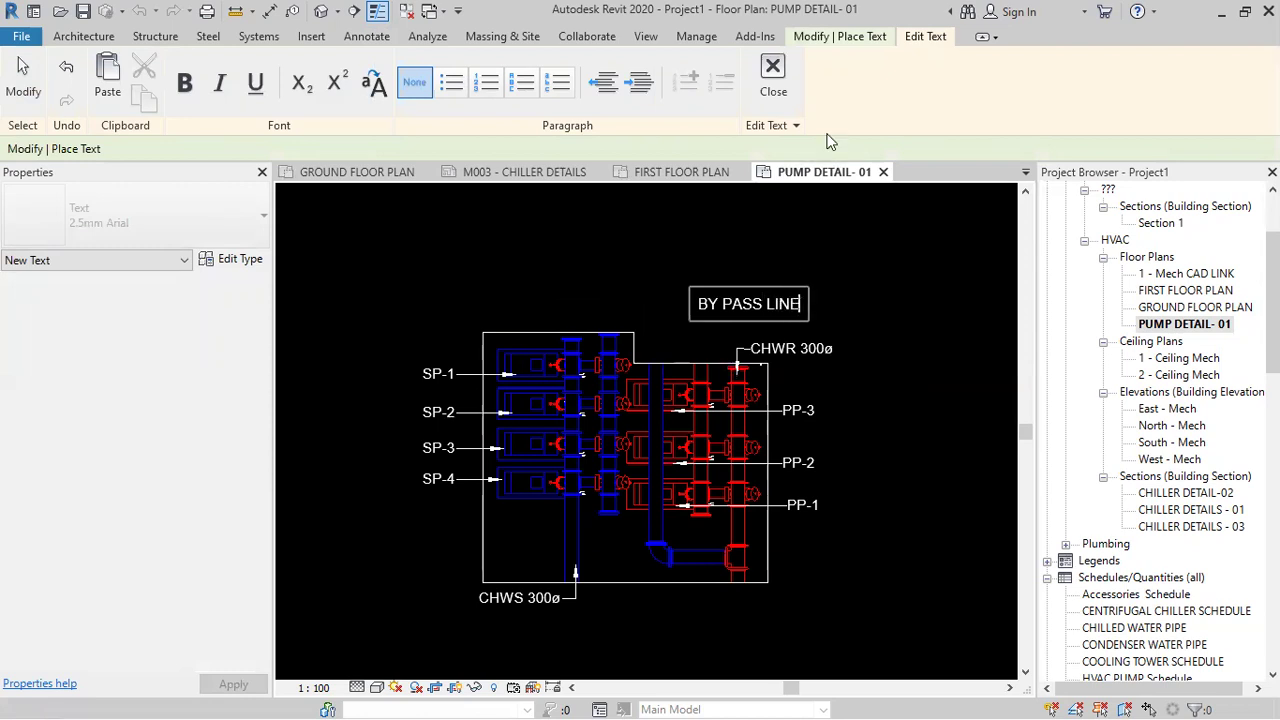
click(773, 72)
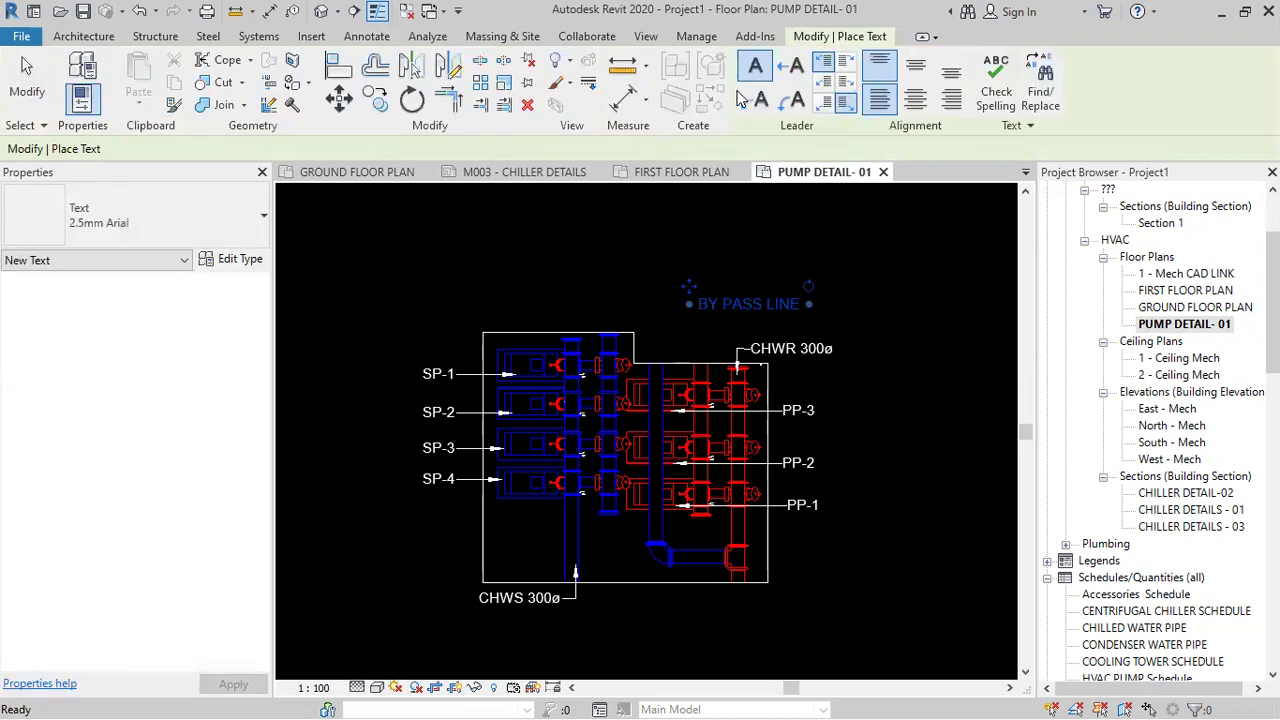
click(752, 99)
key(Escape)
key(Escape)
- Add an elbowed leader from the BY PASS LINE note down to the upper end of the vertical blue bypass pipe
click(722, 308)
click(752, 66)
mouse_move(671, 345)
mouse_down()
mouse_move(657, 357)
mouse_move(655, 302)
mouse_up()
click(617, 285)
scroll(654, 487, up, 2)
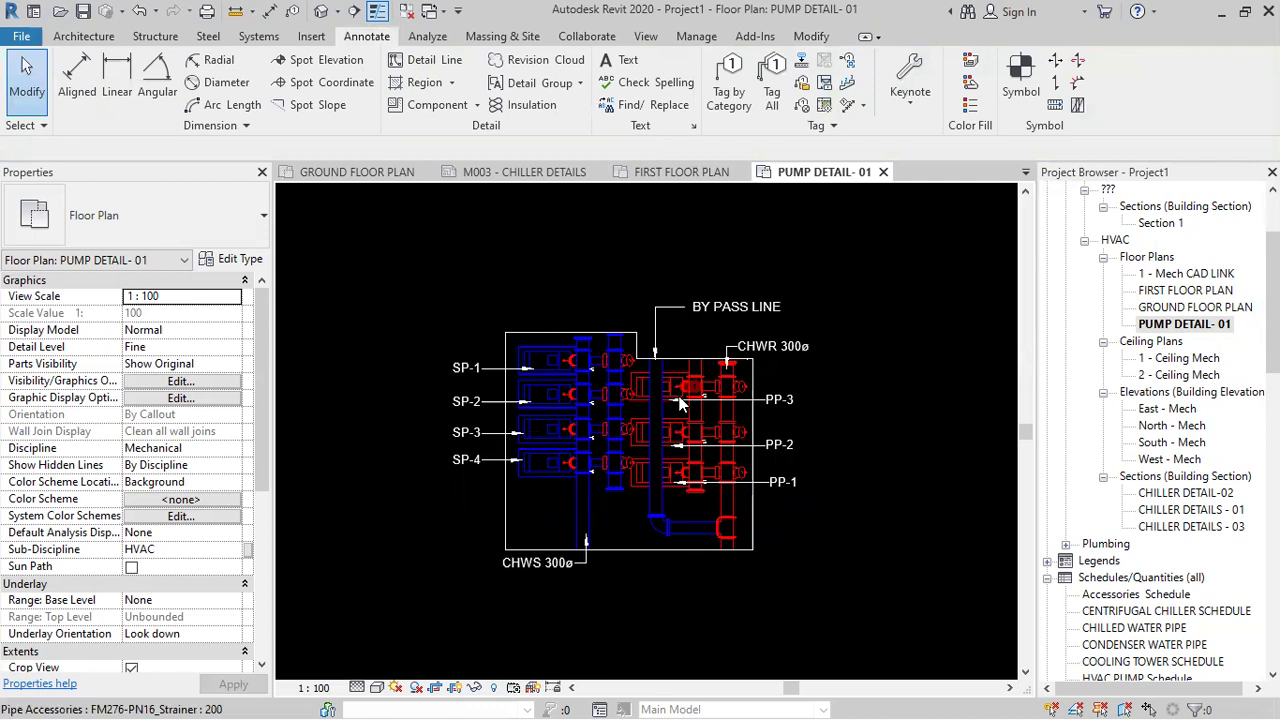
scroll(712, 411, down, 2)
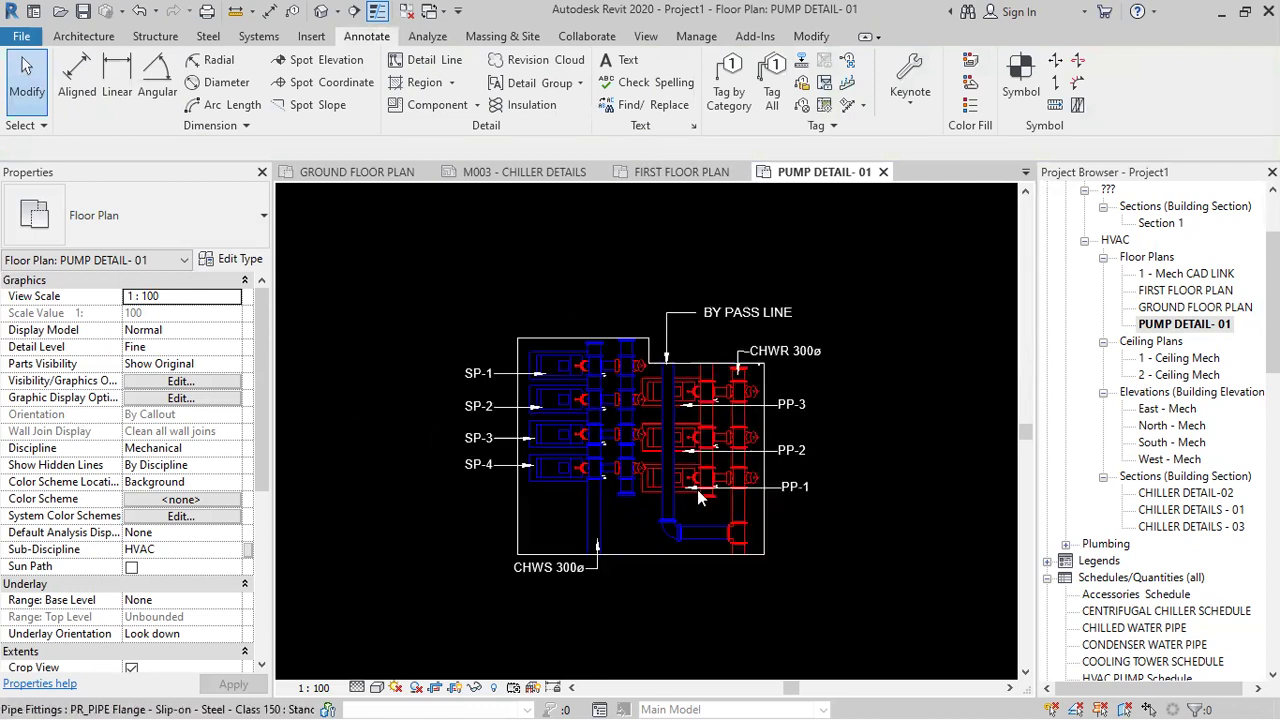
scroll(607, 532, down, 2)
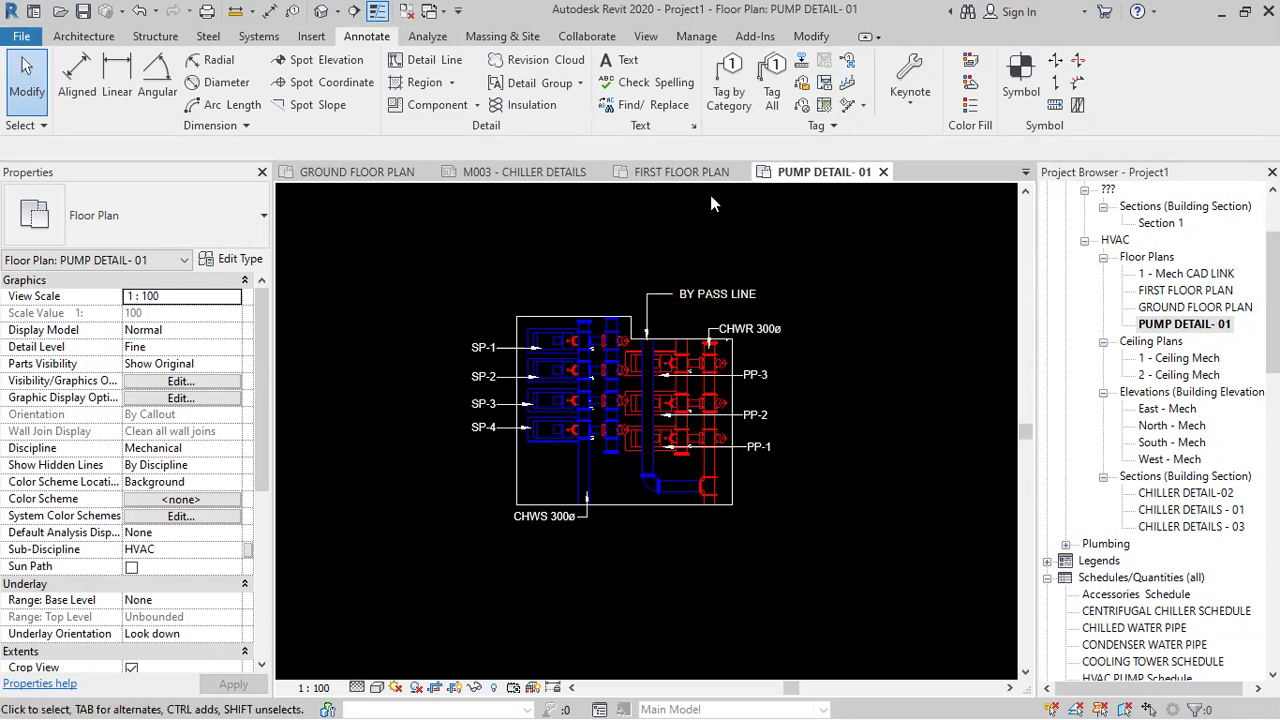
- In the GROUND FLOOR PLAN view, draw a horizontal building section across both pump groups, just above the SP-4 and PP-1 pumps
double_click(1172, 305)
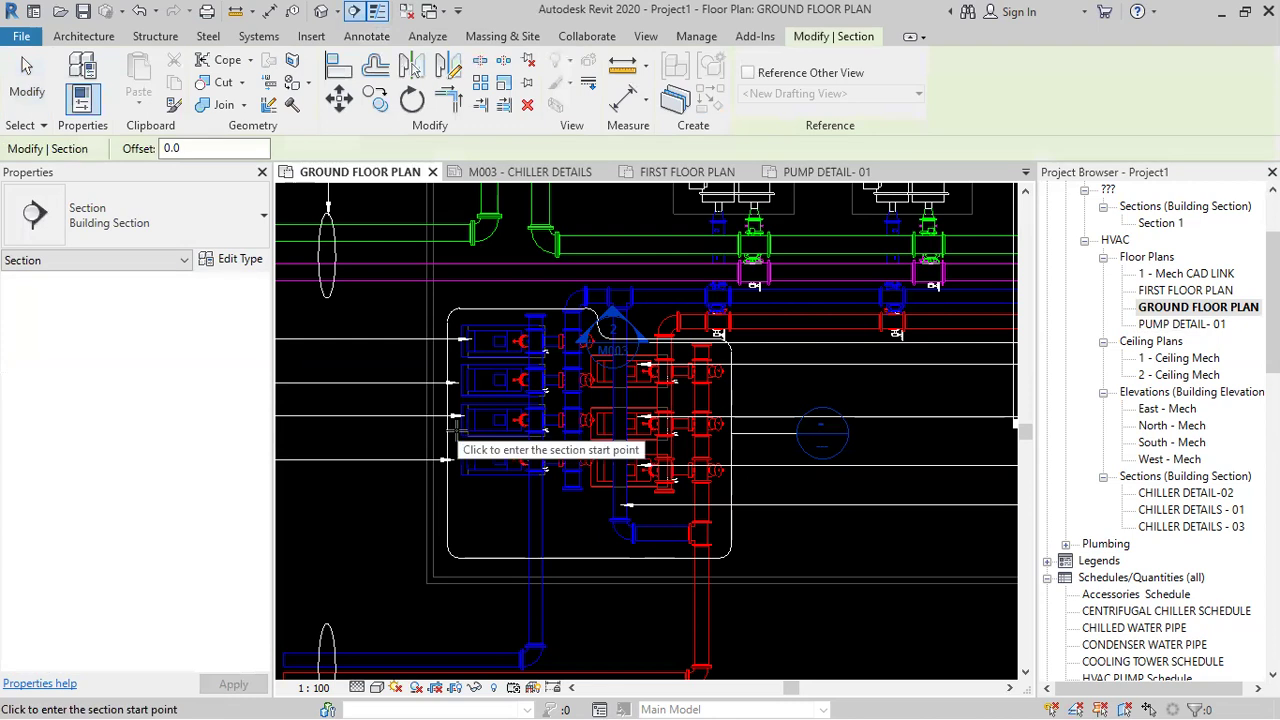
scroll(454, 432, up, 2)
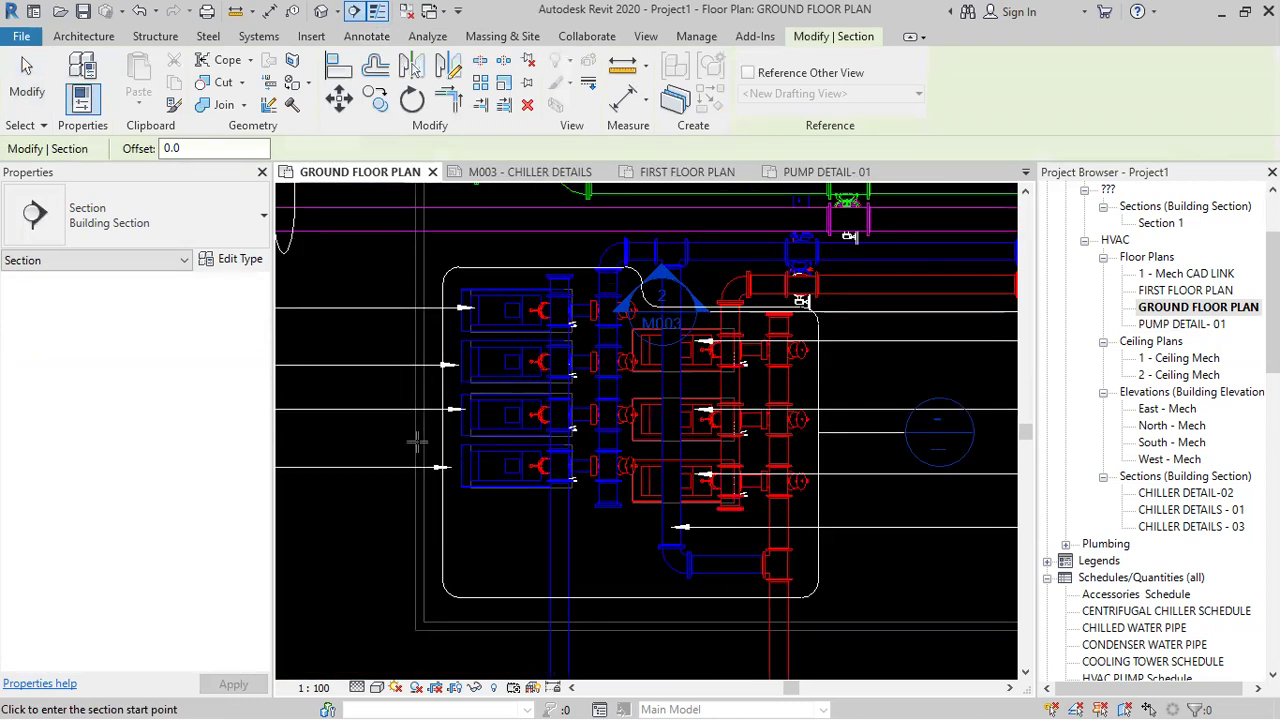
click(417, 441)
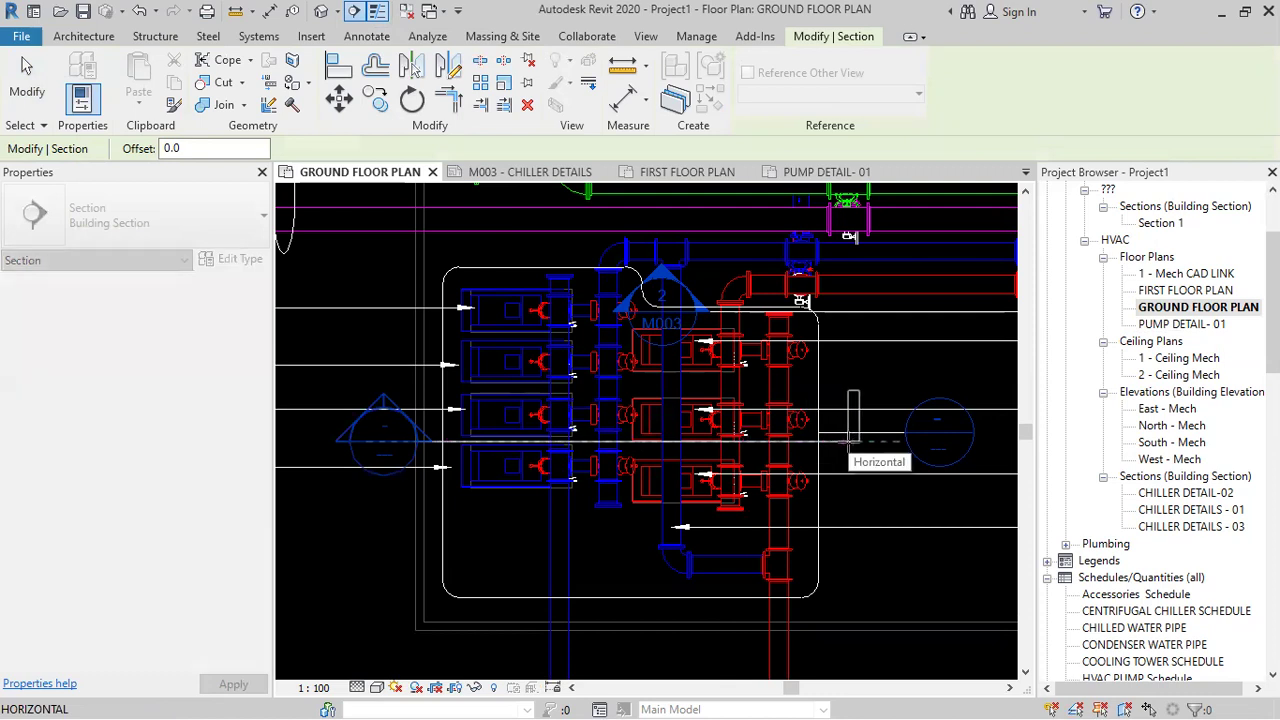
click(845, 437)
key(Escape)
- Reduce the new section's far clip offset to about 937.1 so its depth ends just beyond the SP-3 and PP-2 pump row
scroll(665, 418, down, 2)
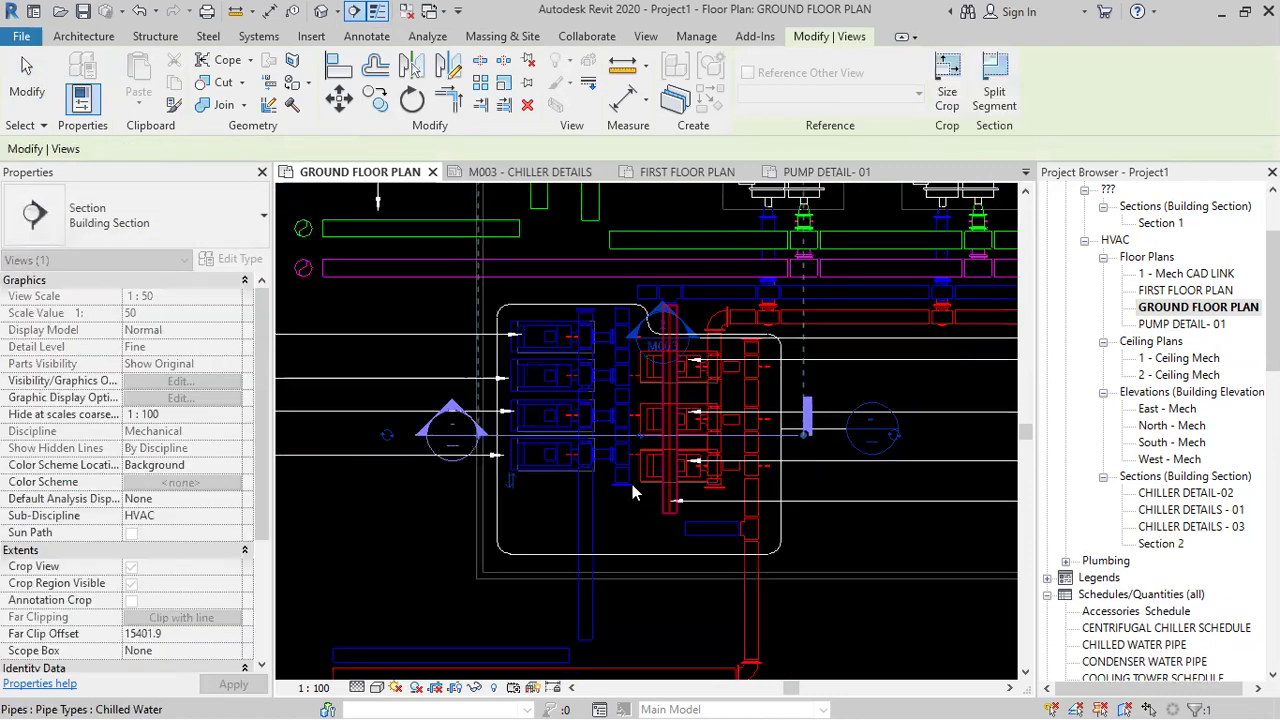
scroll(626, 525, down, 2)
scroll(632, 411, down, 2)
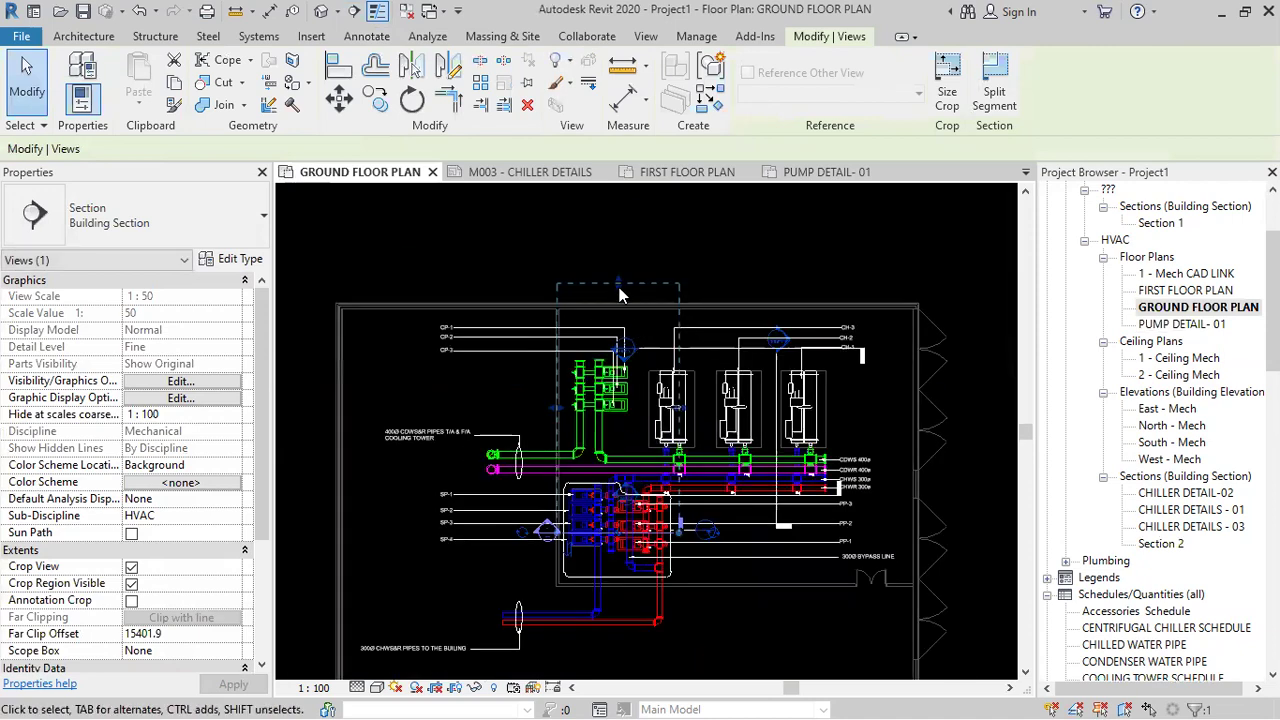
scroll(610, 497, up, 5)
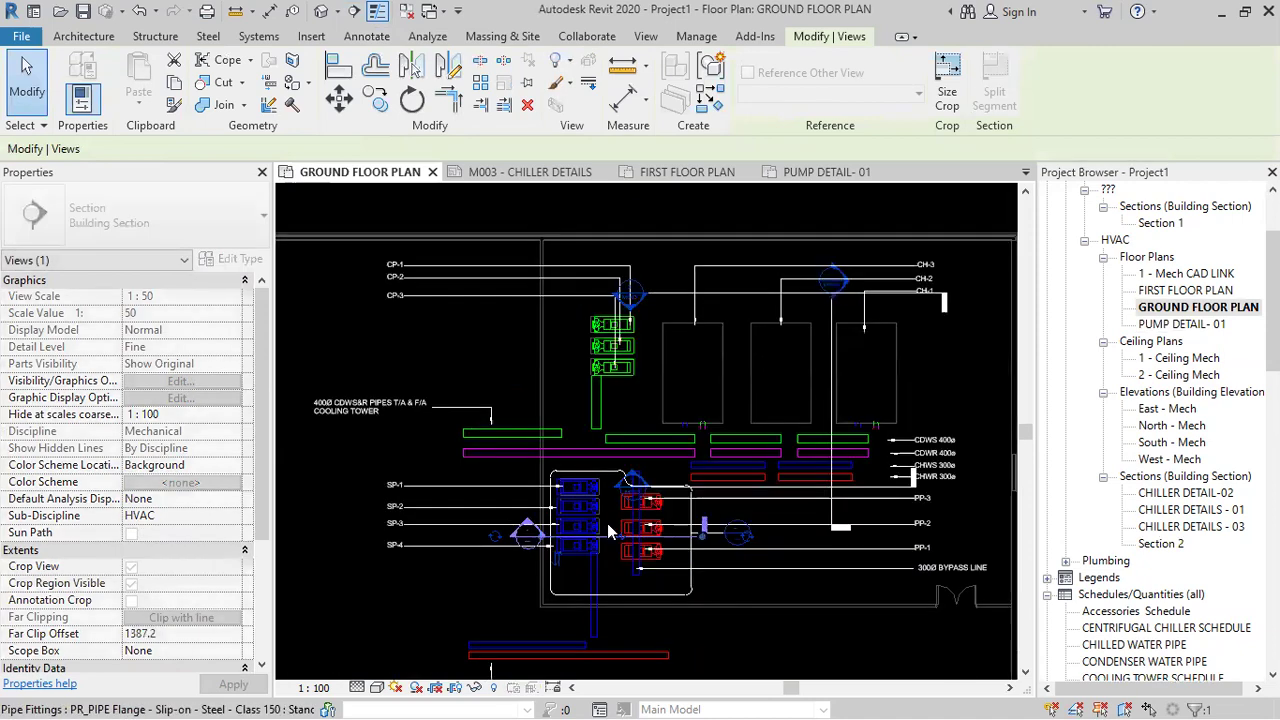
middle_drag(622, 471, 638, 396)
scroll(669, 399, up, 2)
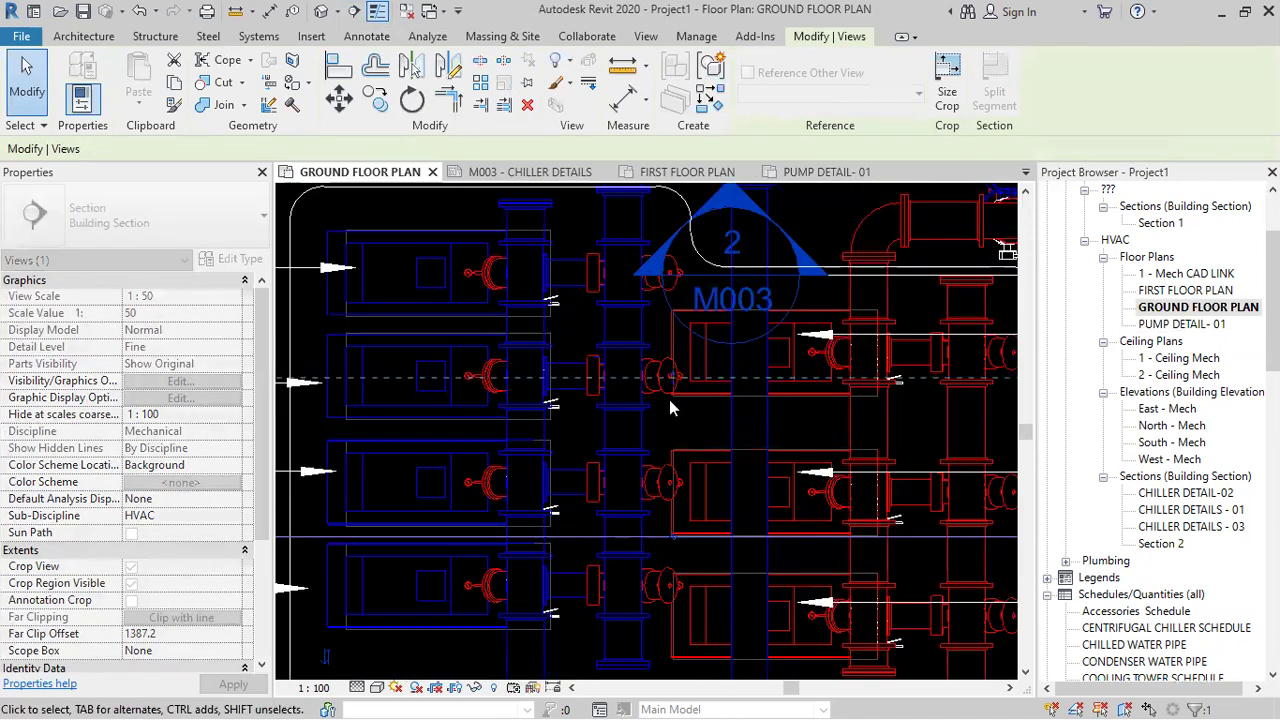
scroll(692, 411, down, 1)
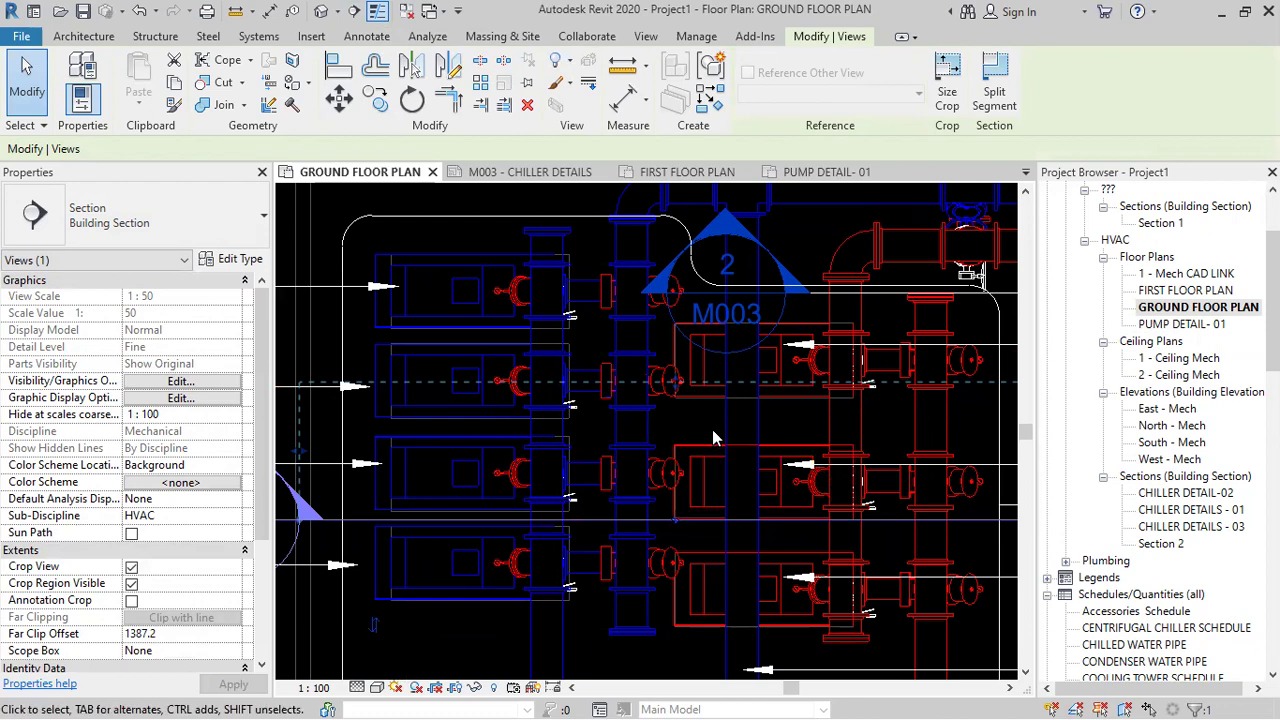
middle_drag(742, 404, 671, 398)
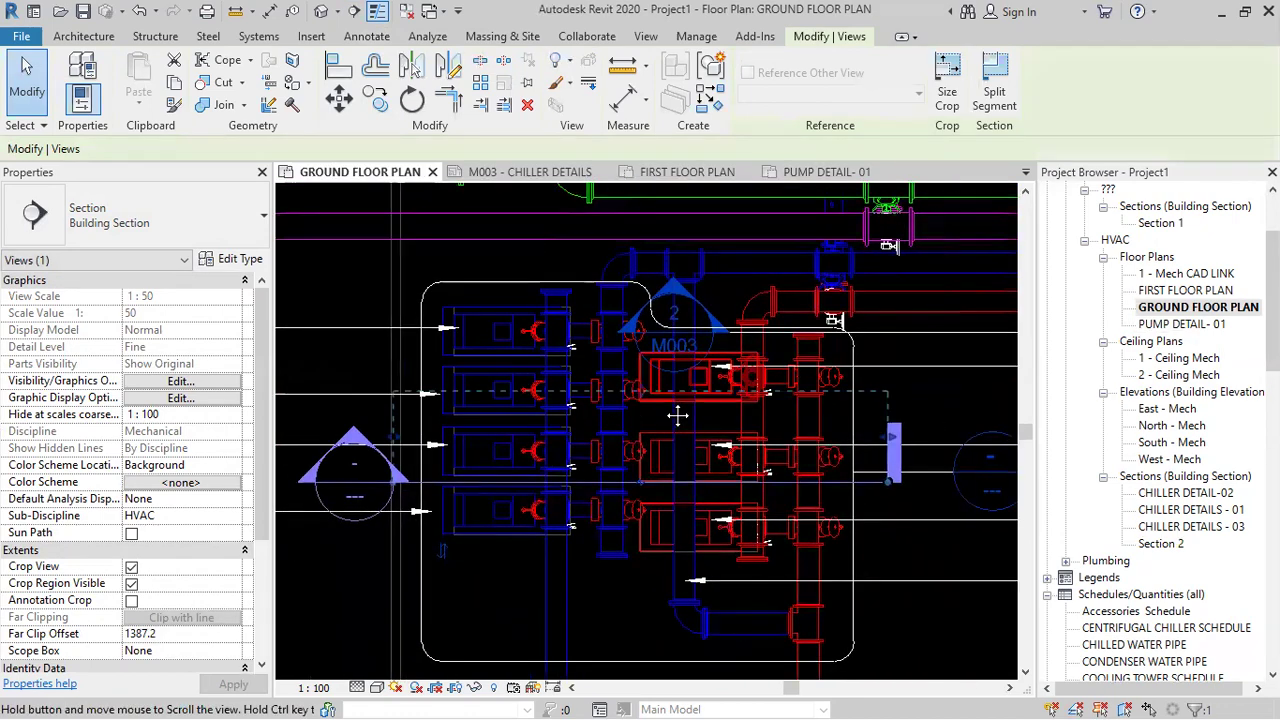
scroll(621, 440, up, 1)
drag(658, 362, 651, 417)
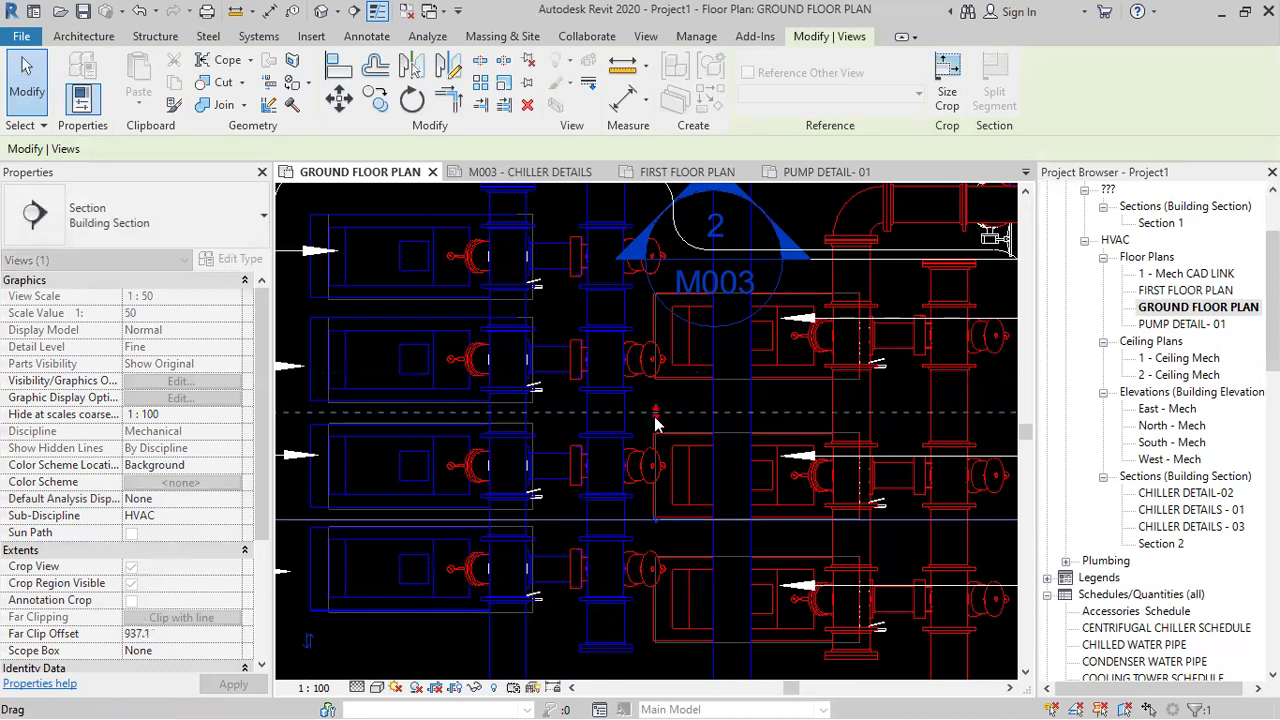
- Open the view of the new section through the pump groups
scroll(648, 445, down, 3)
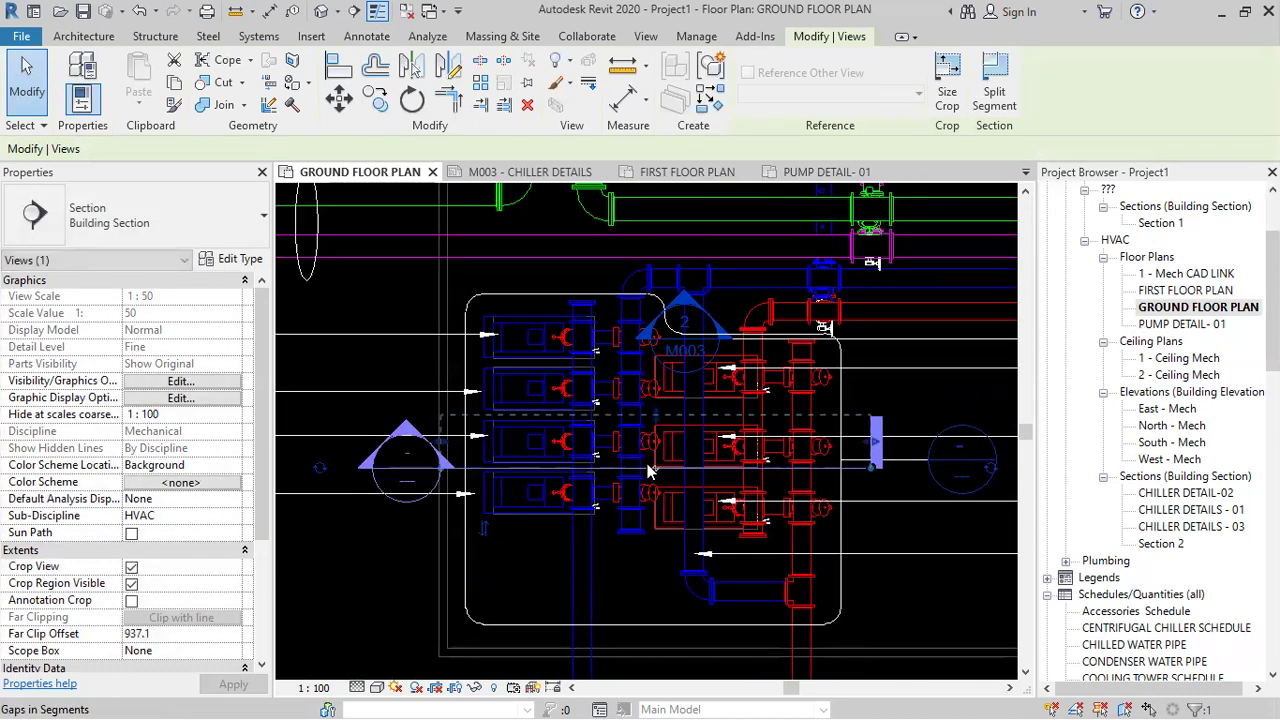
right_click(641, 440)
click(698, 337)
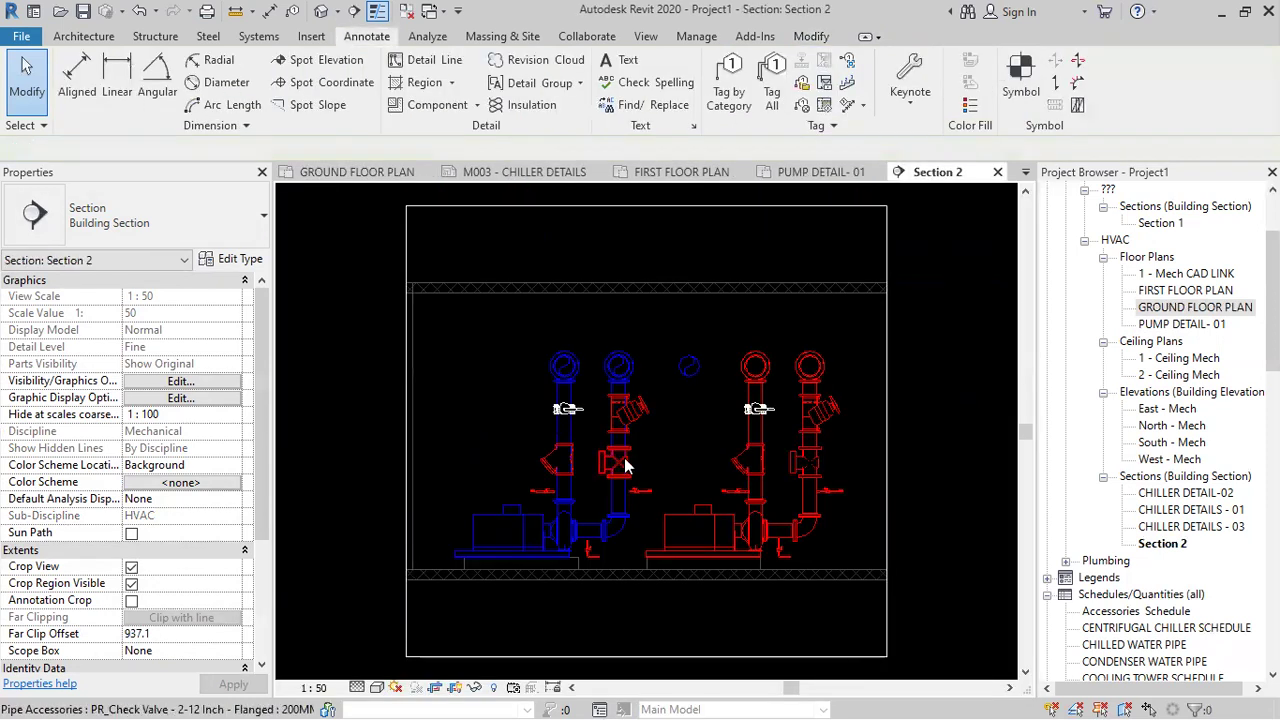
- Open the default 3D view and examine the chilled water pump groups with their risers and valves
scroll(641, 440, down, 3)
scroll(147, 513, down, 4)
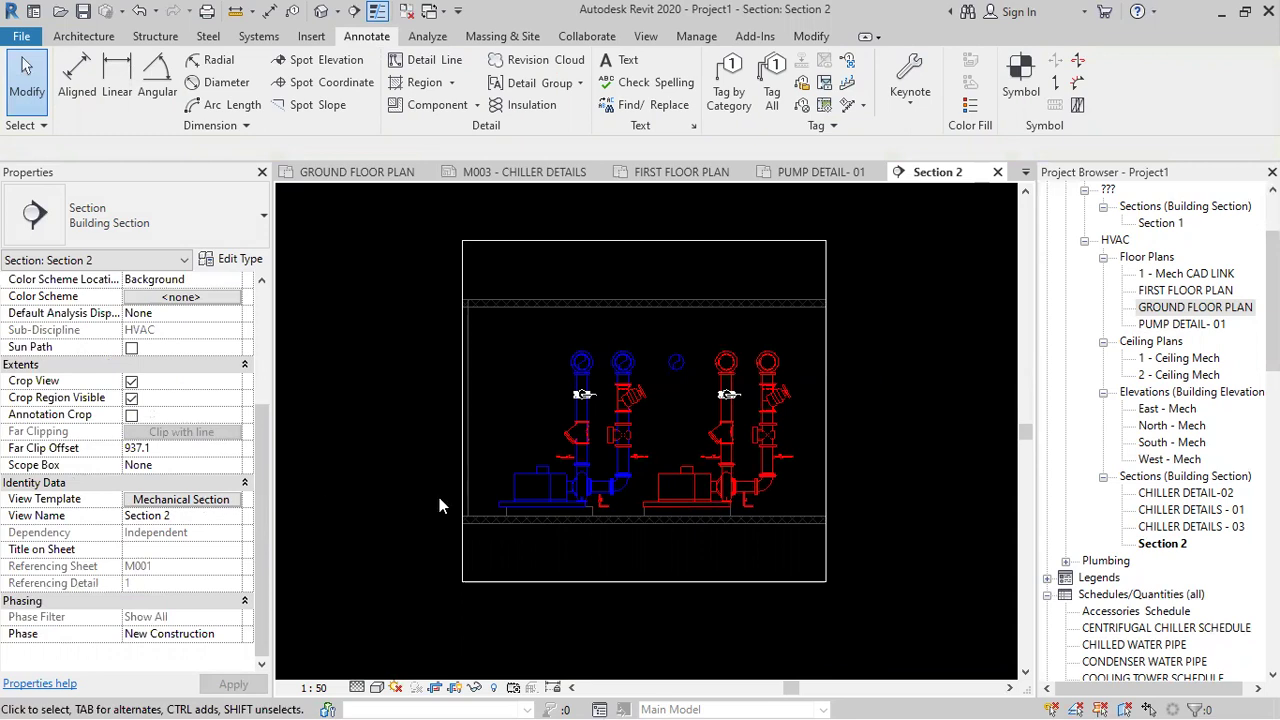
scroll(693, 480, up, 2)
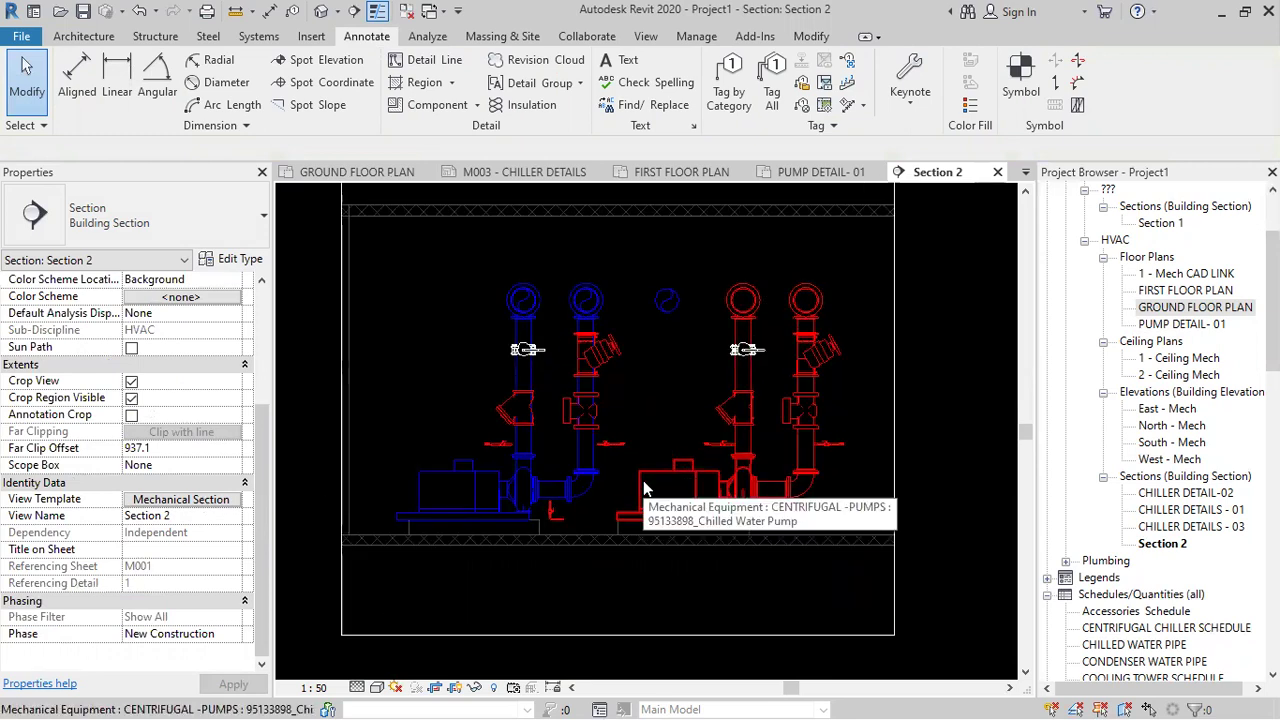
scroll(566, 442, up, 1)
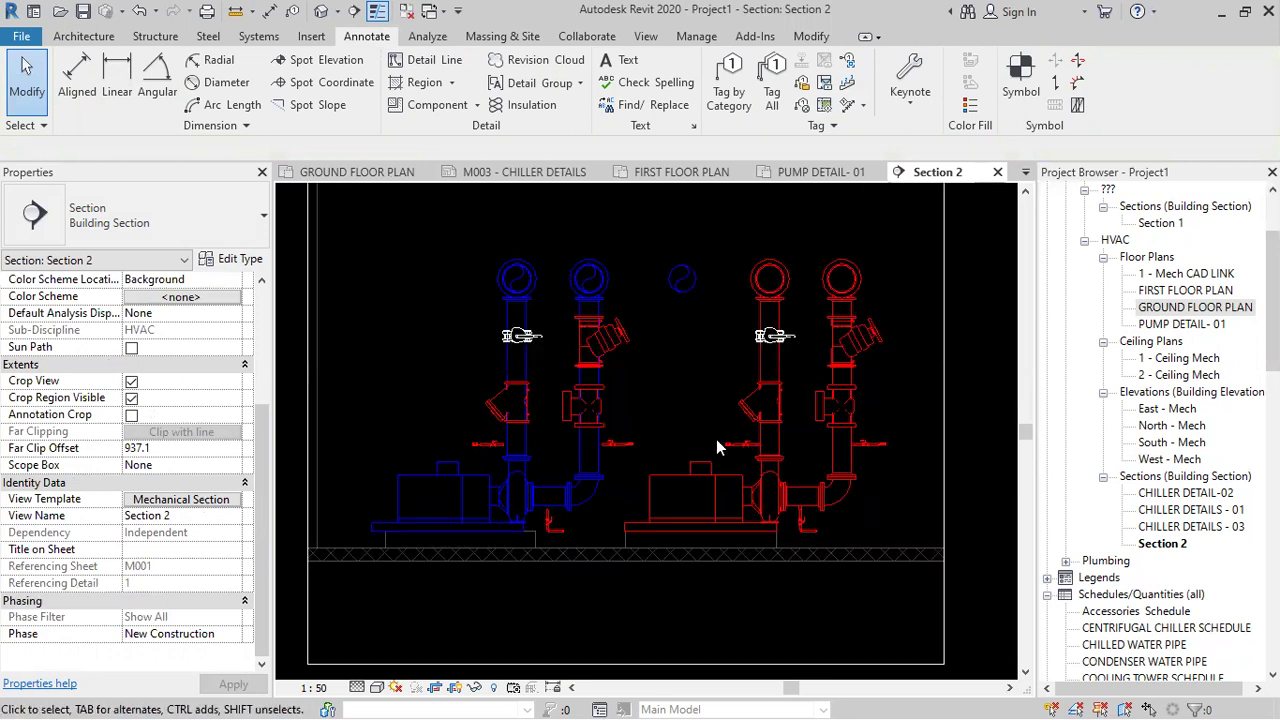
scroll(1203, 330, up, 3)
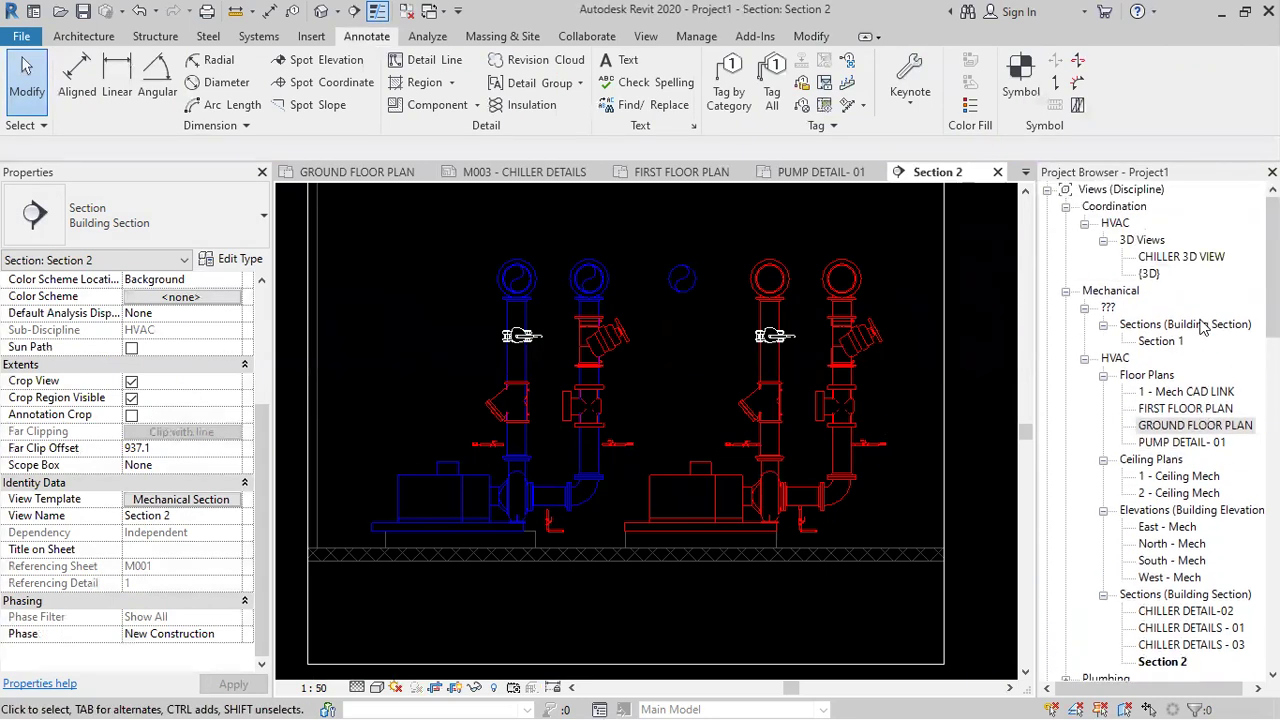
double_click(1152, 273)
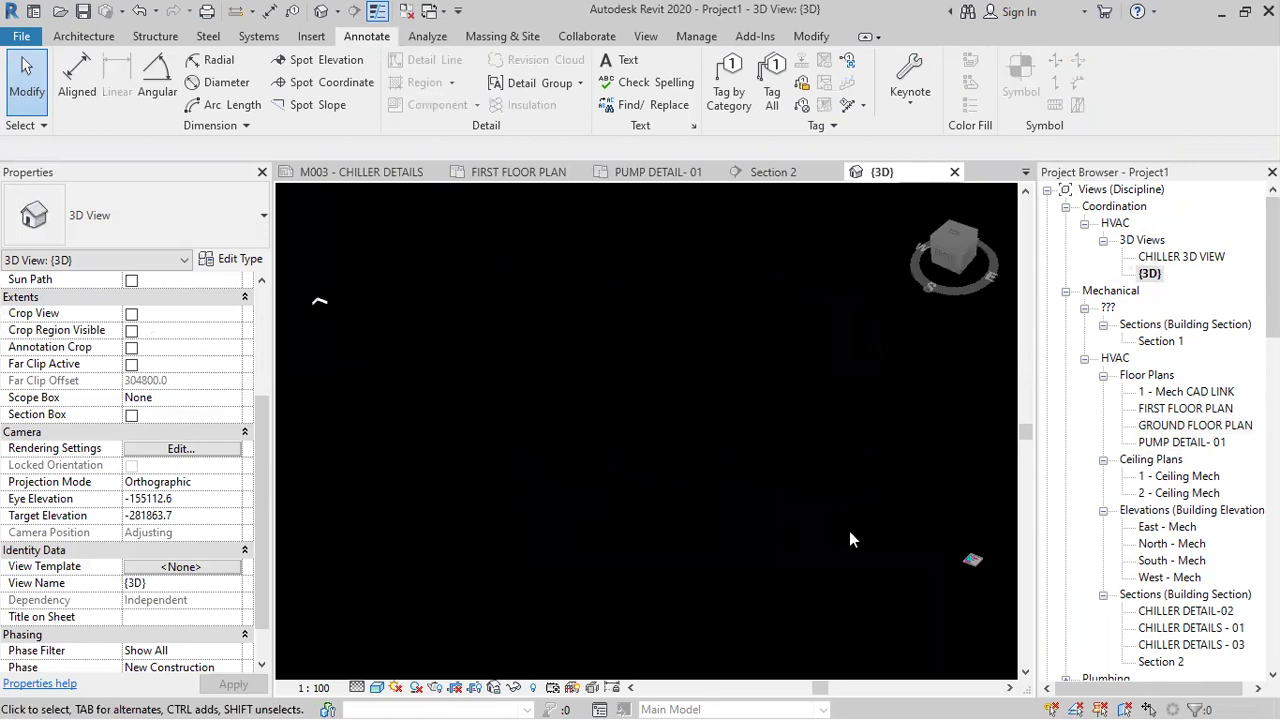
scroll(1001, 559, up, 6)
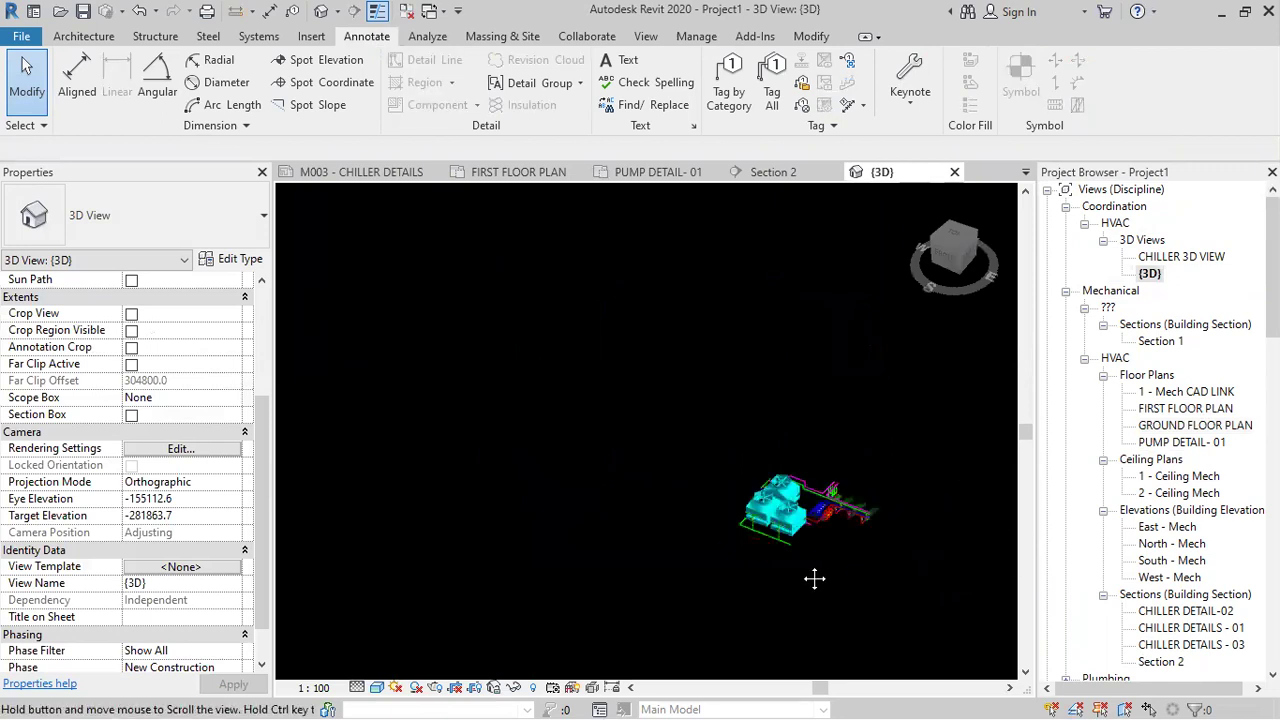
scroll(845, 525, up, 10)
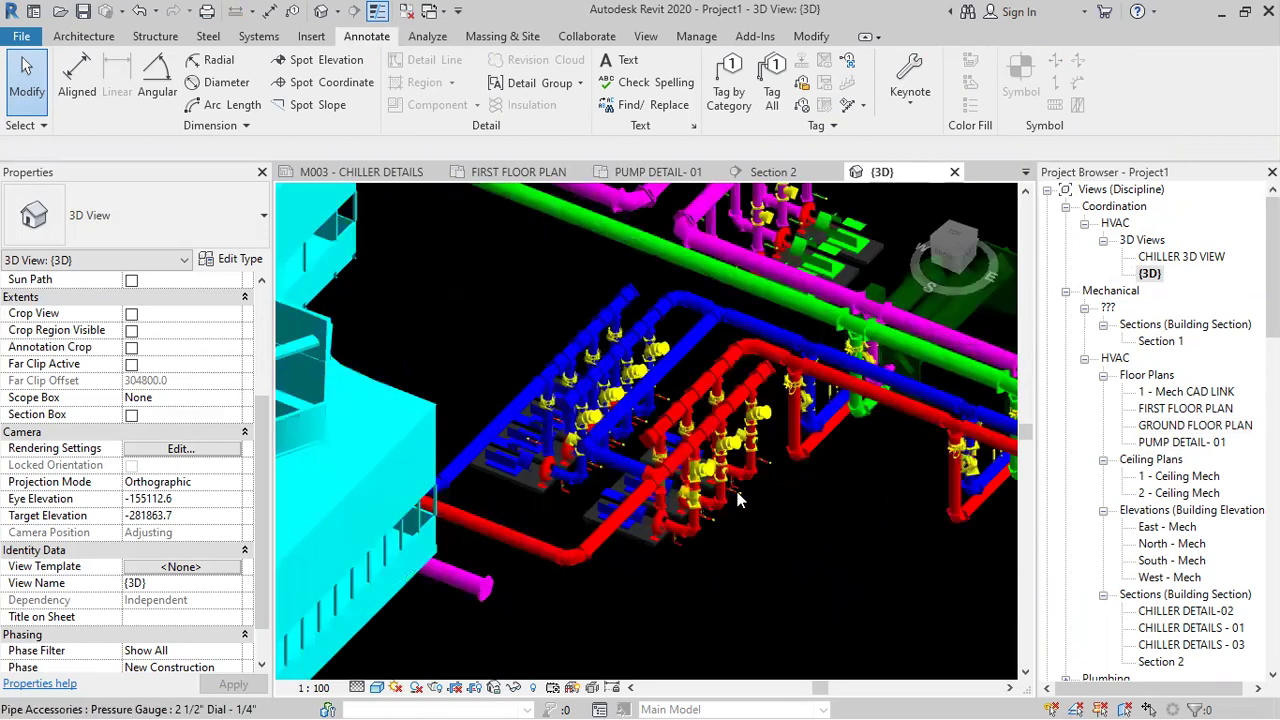
click(697, 484)
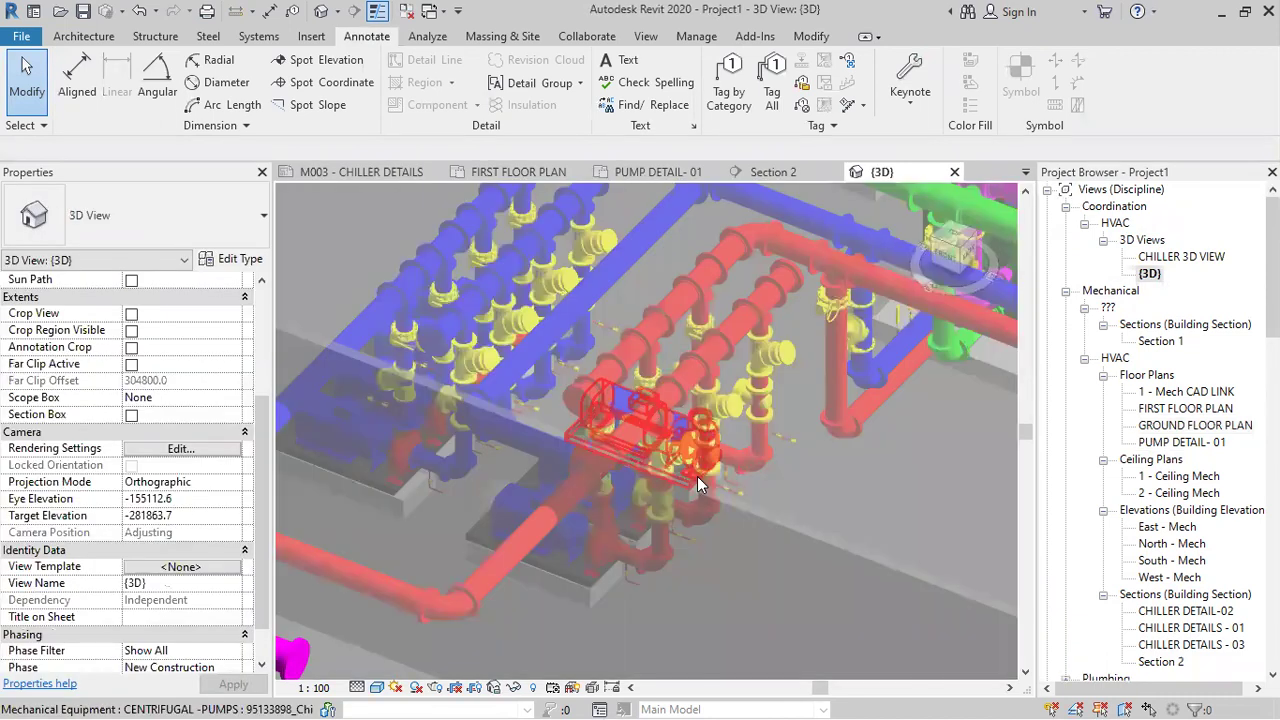
key(Delete)
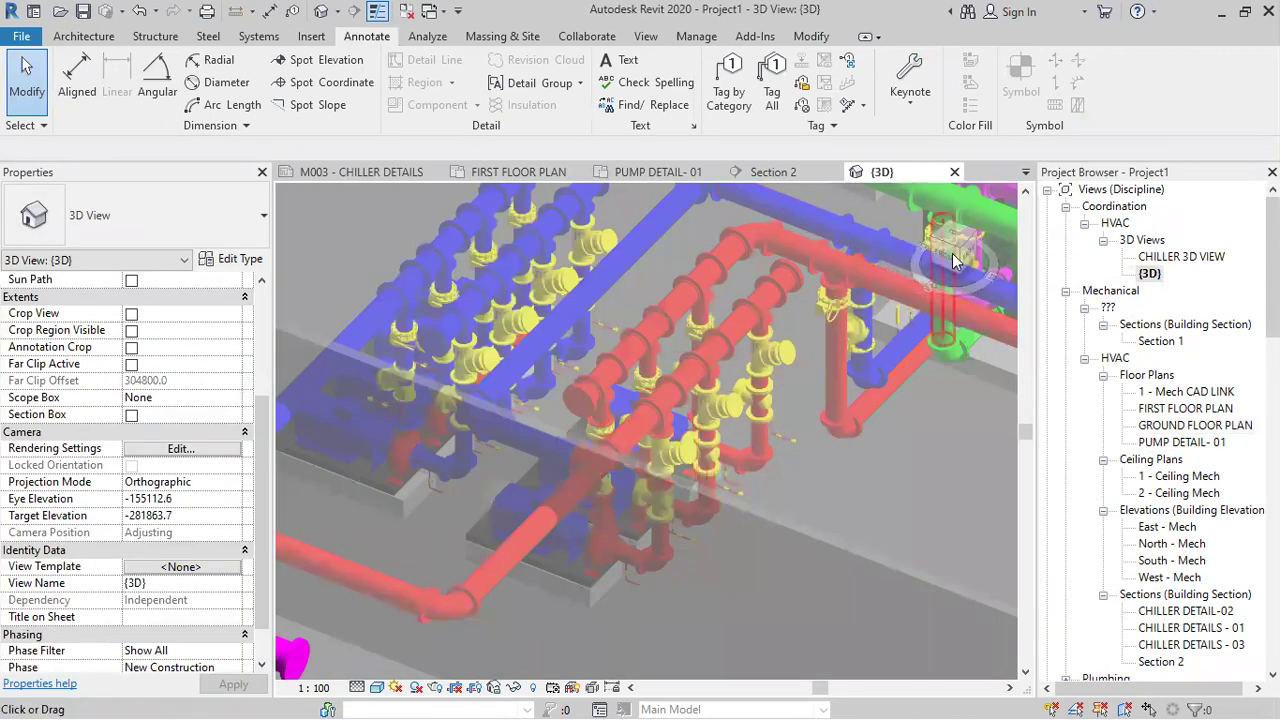
- Return to the Section 2 view and add the Valves filter to its Mechanical Section view template
click(773, 172)
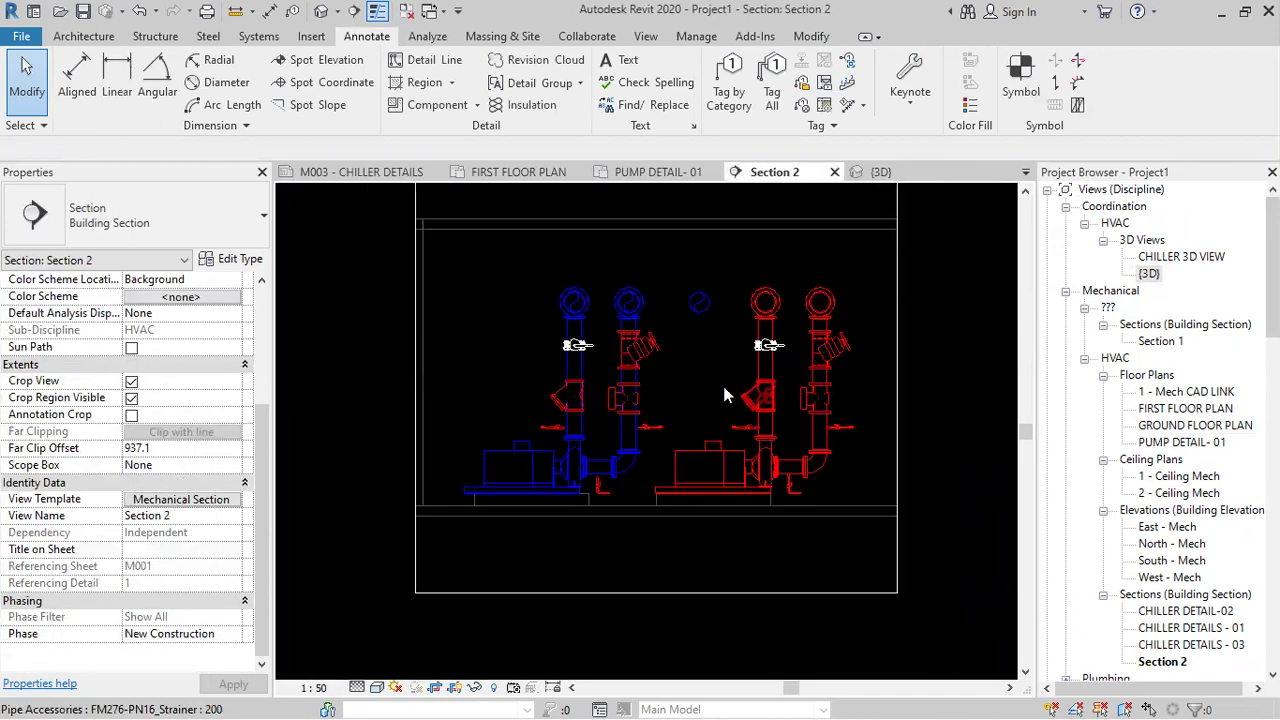
scroll(608, 385, up, 3)
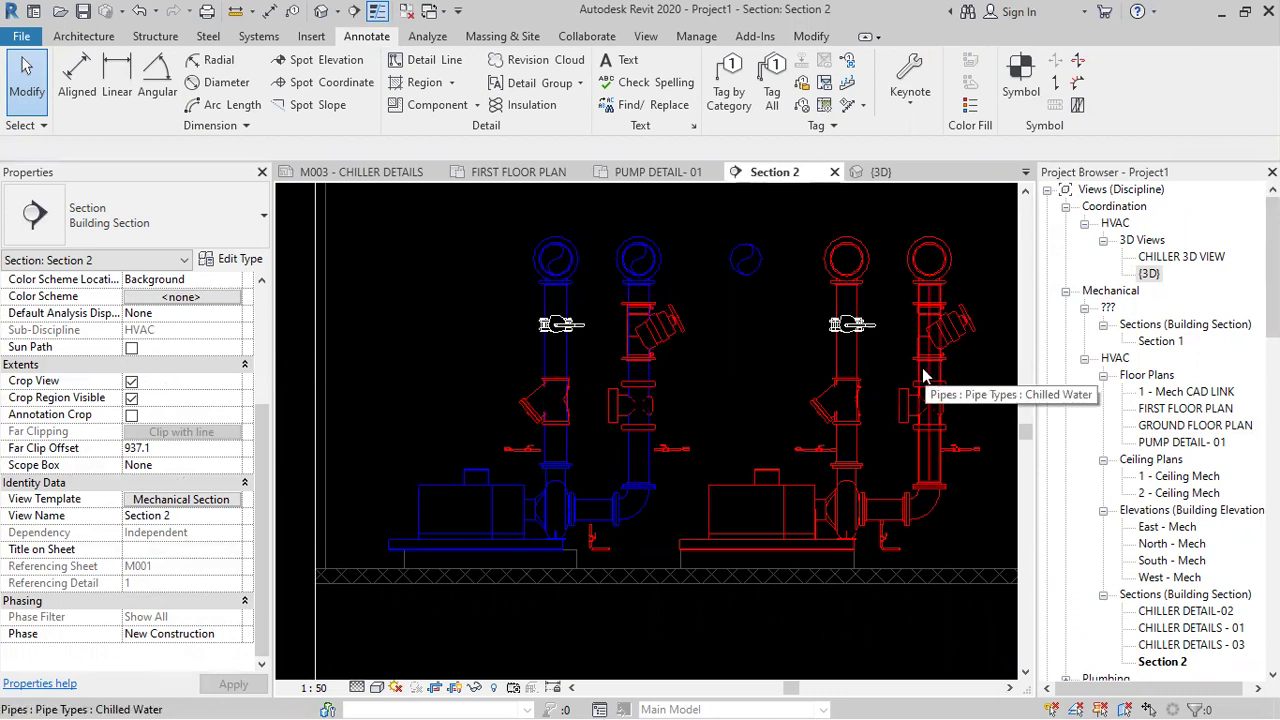
middle_drag(840, 425, 804, 387)
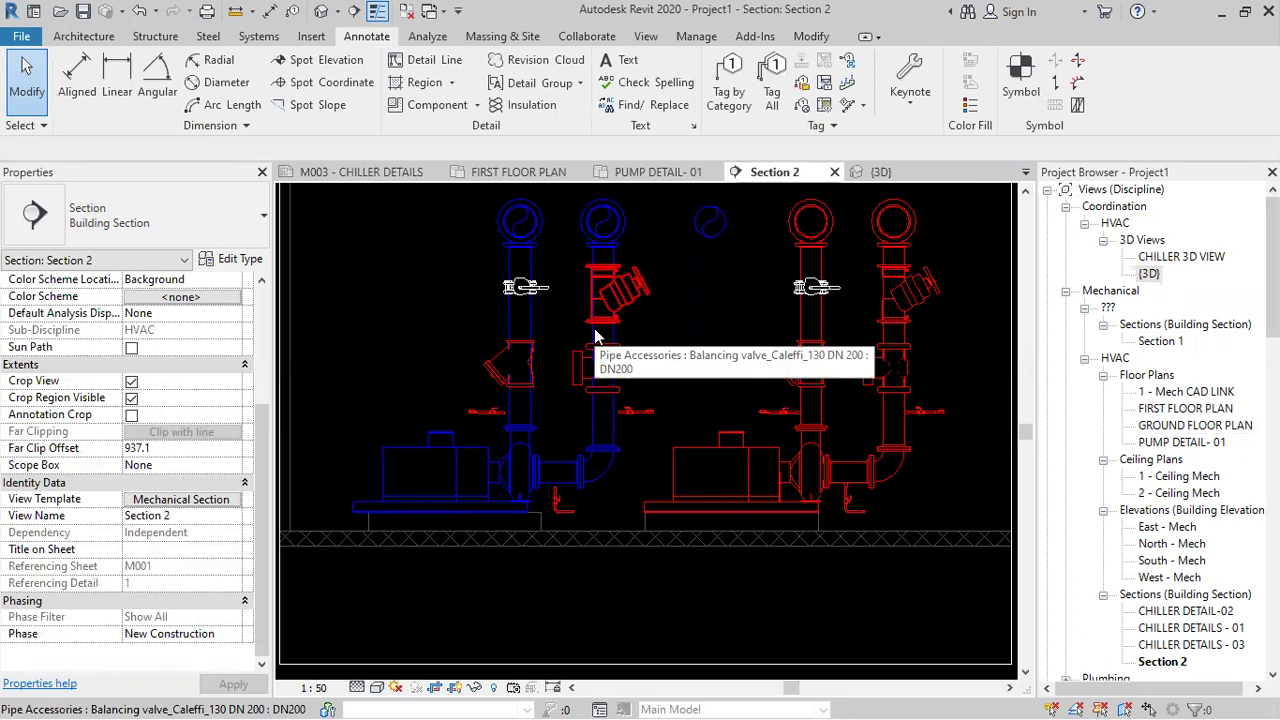
scroll(716, 486, down, 2)
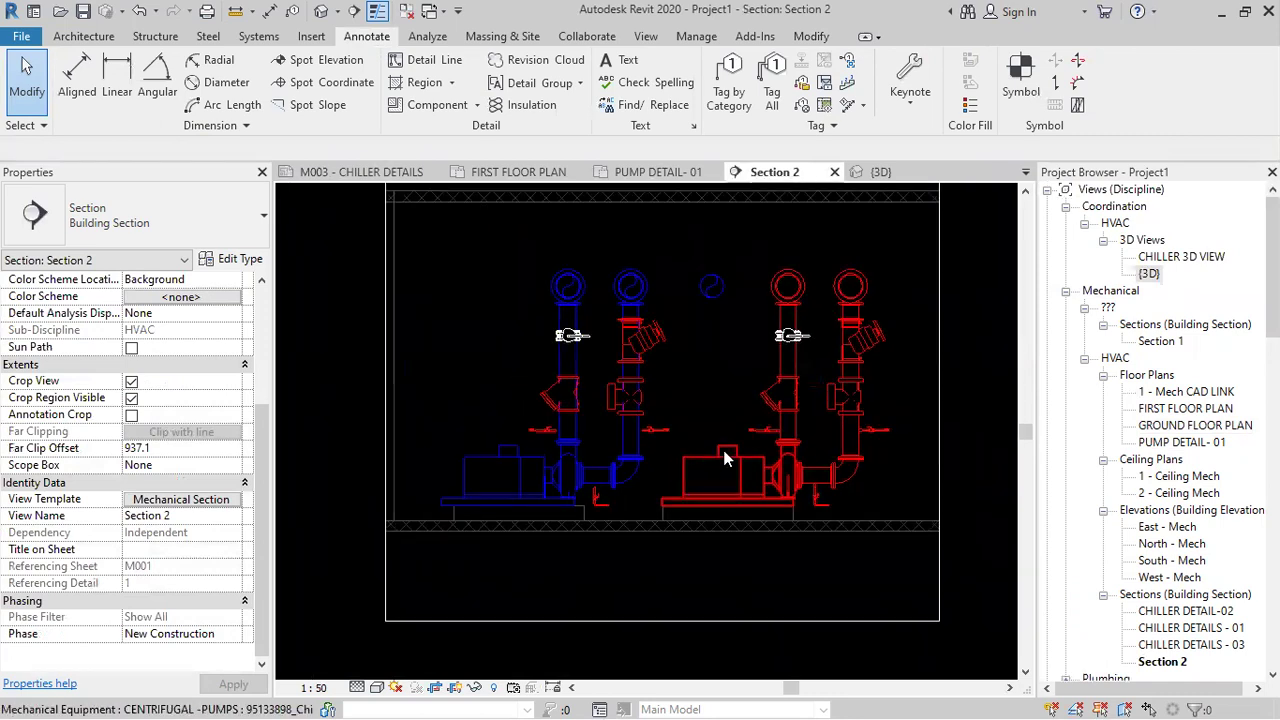
scroll(725, 458, down, 1)
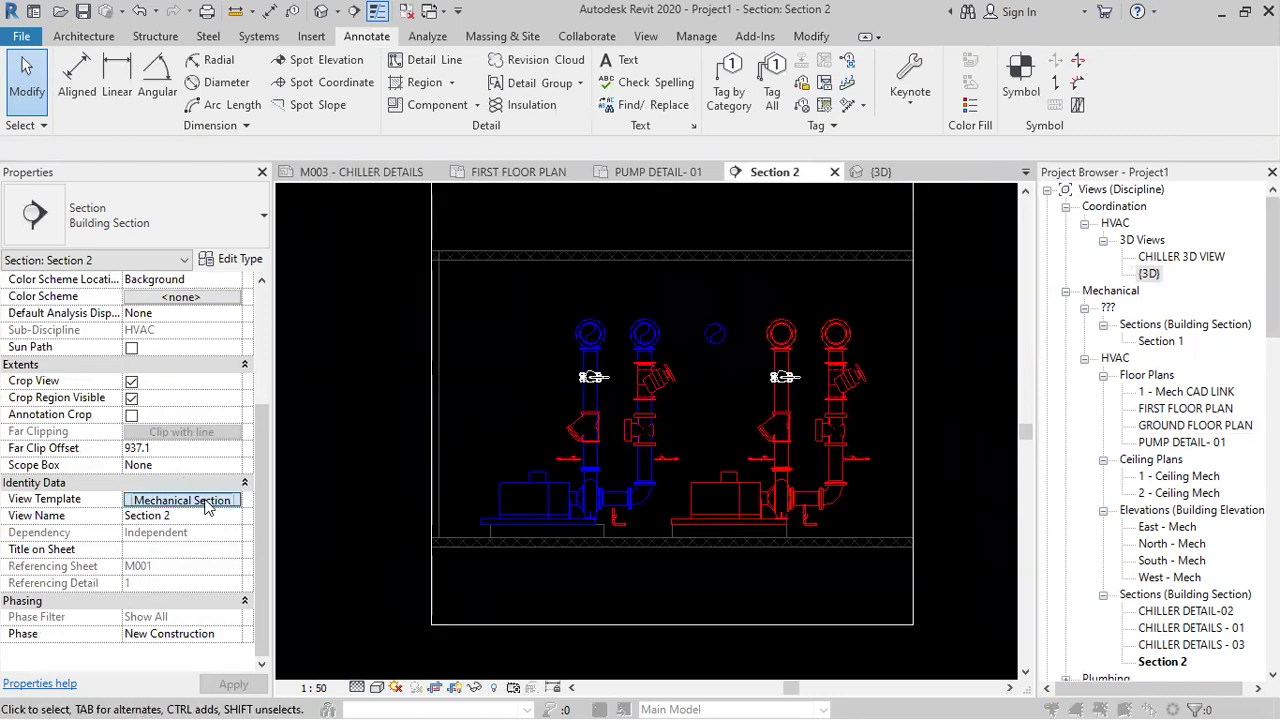
click(200, 500)
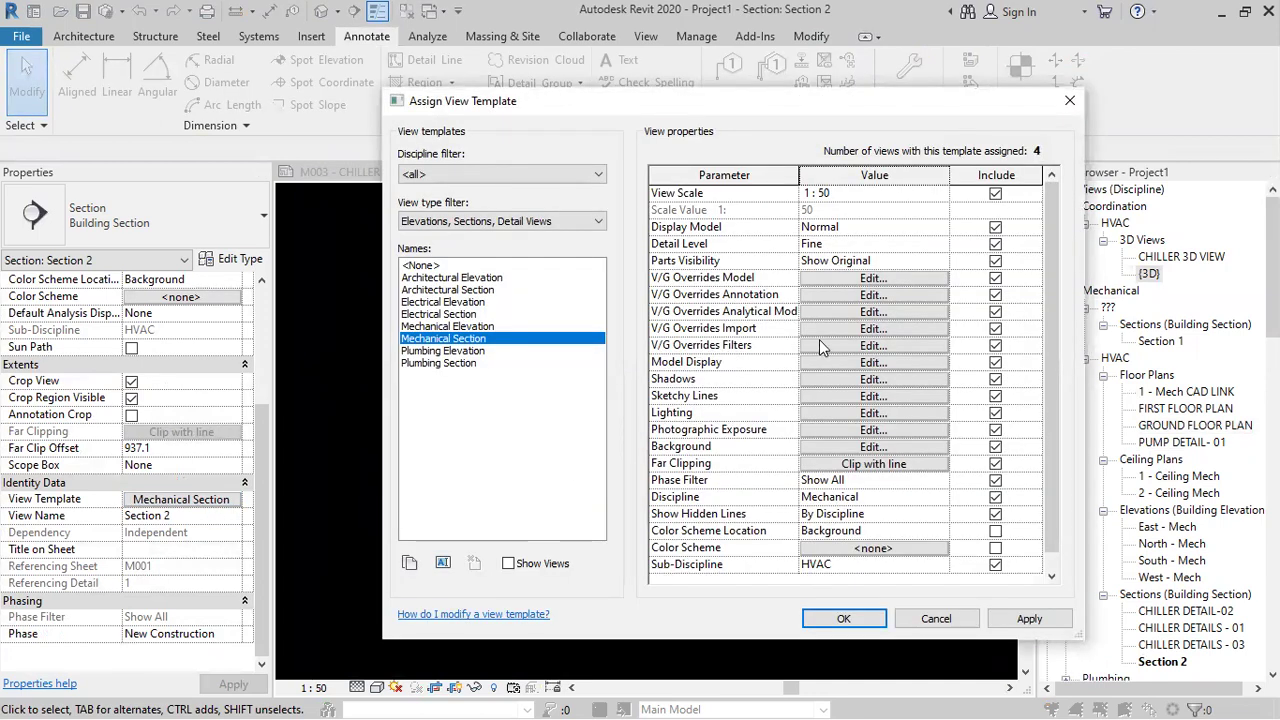
click(819, 343)
click(418, 483)
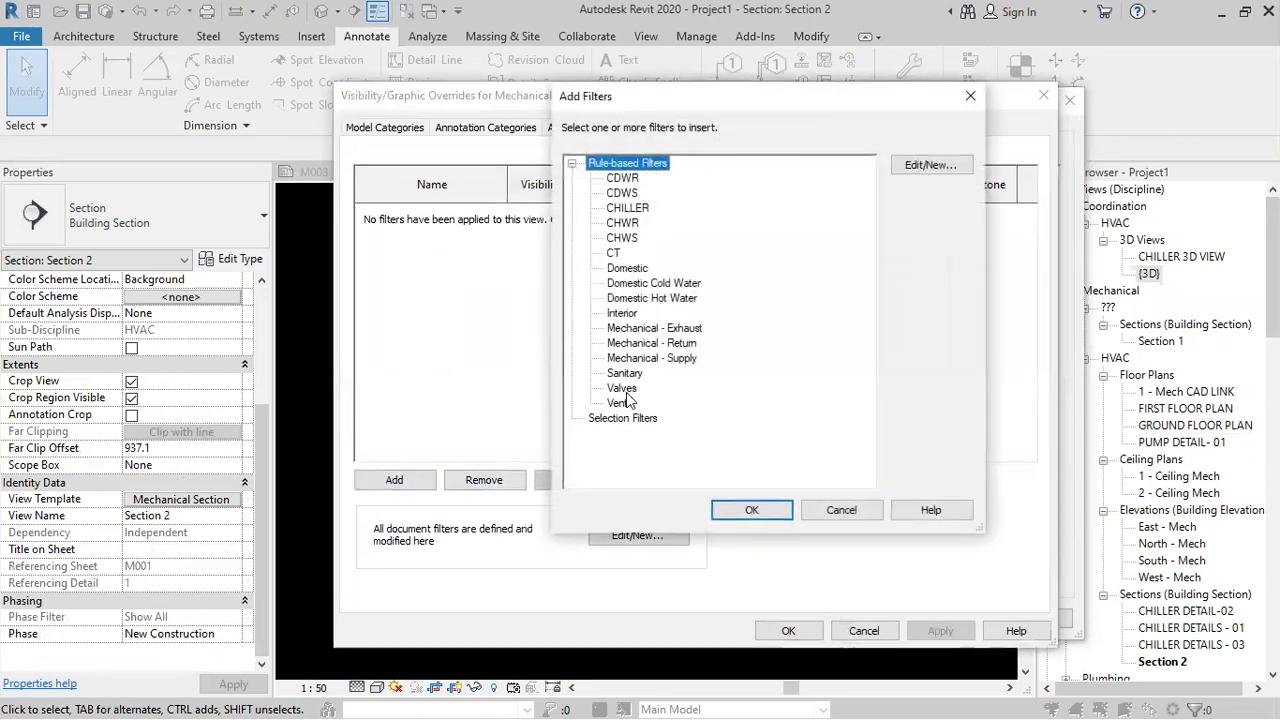
click(624, 389)
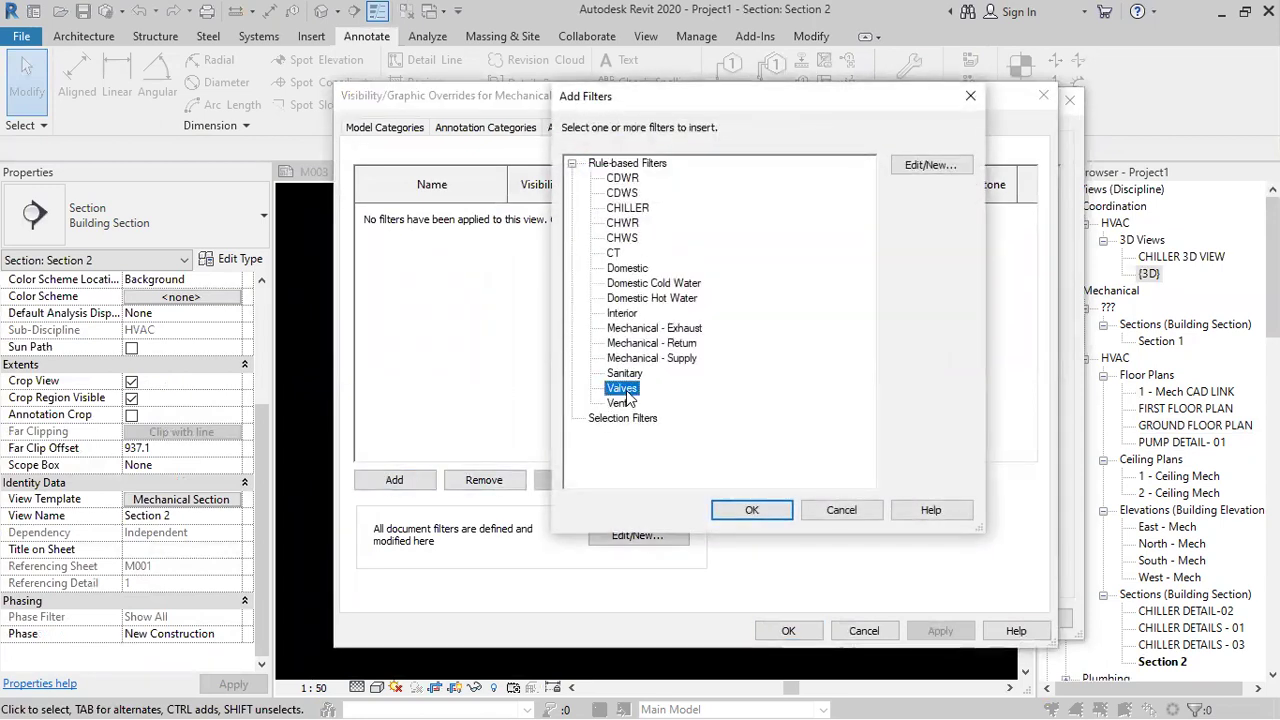
click(748, 510)
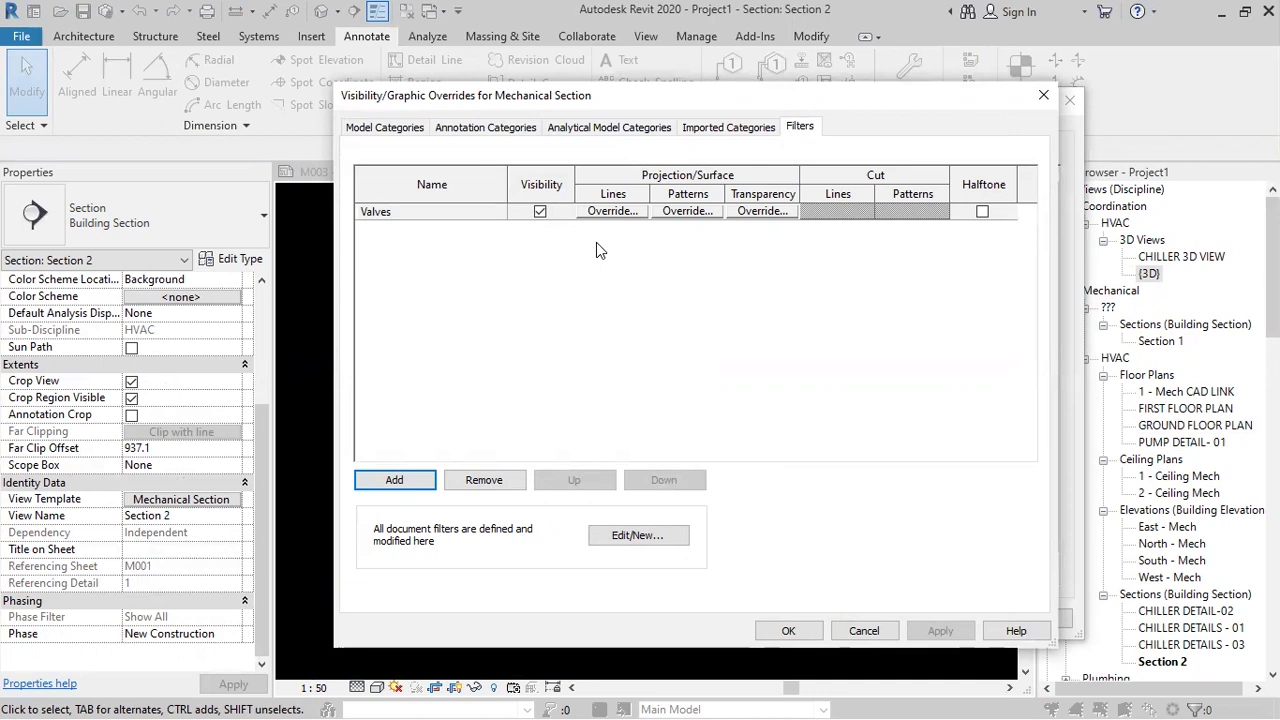
- Override the Valves filter's projection lines with a solid yellow pattern and apply the updated template to the section
click(598, 210)
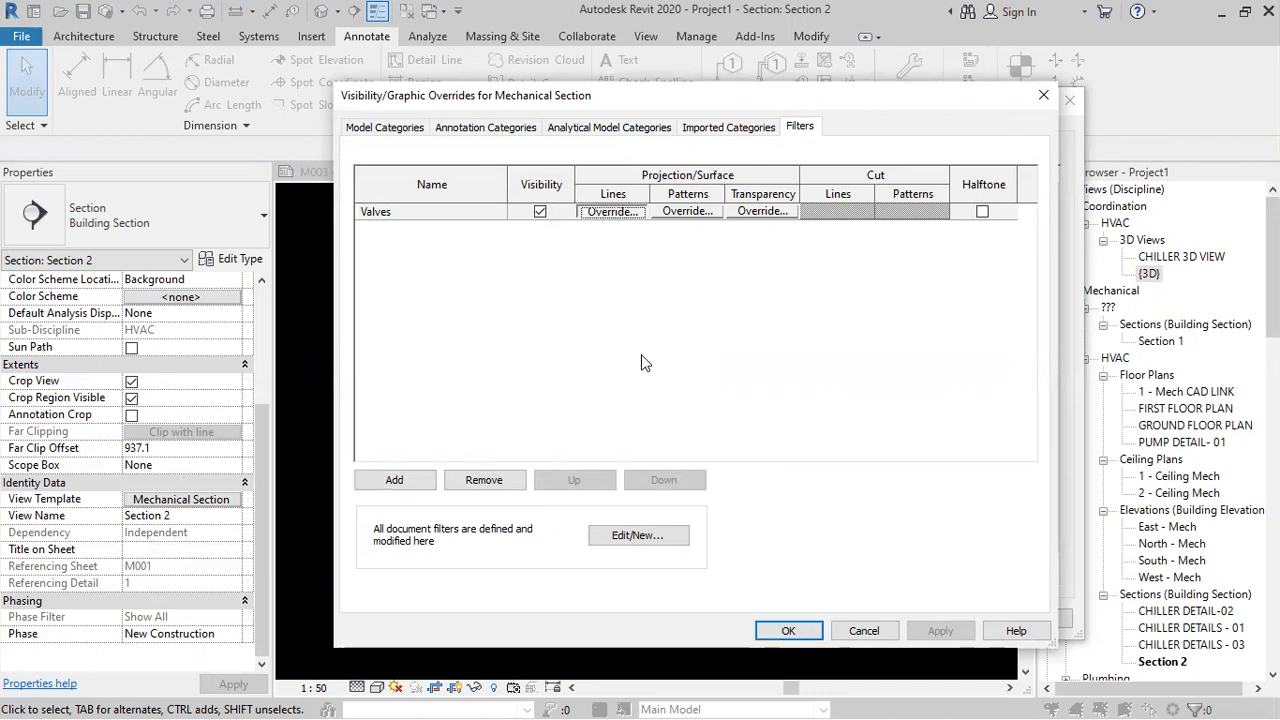
click(681, 368)
click(549, 389)
click(763, 534)
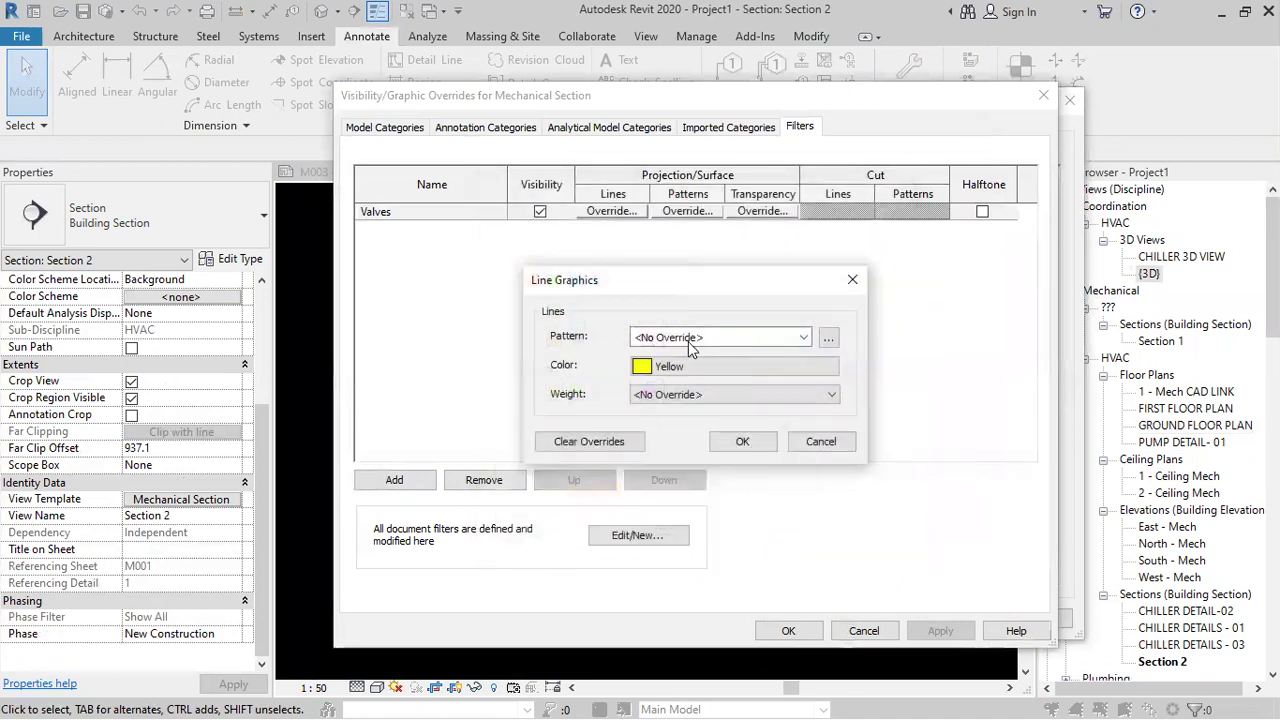
click(700, 337)
click(645, 24)
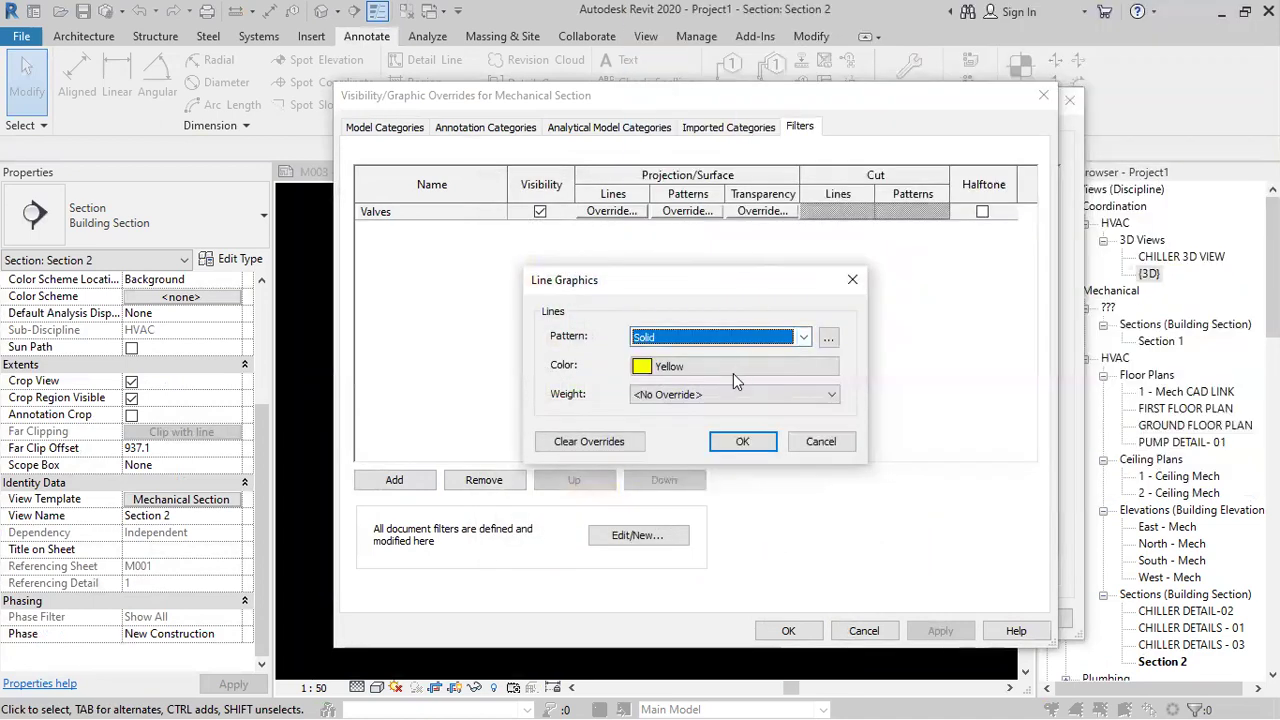
click(742, 443)
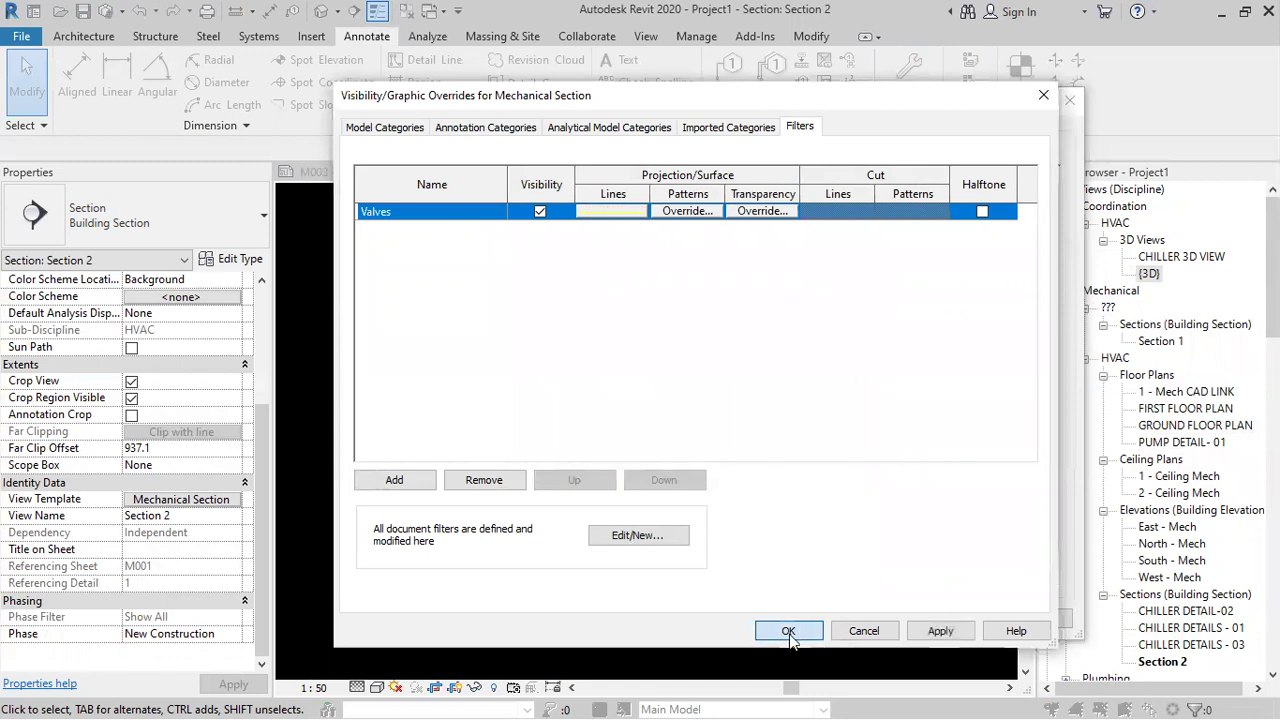
click(789, 632)
click(838, 619)
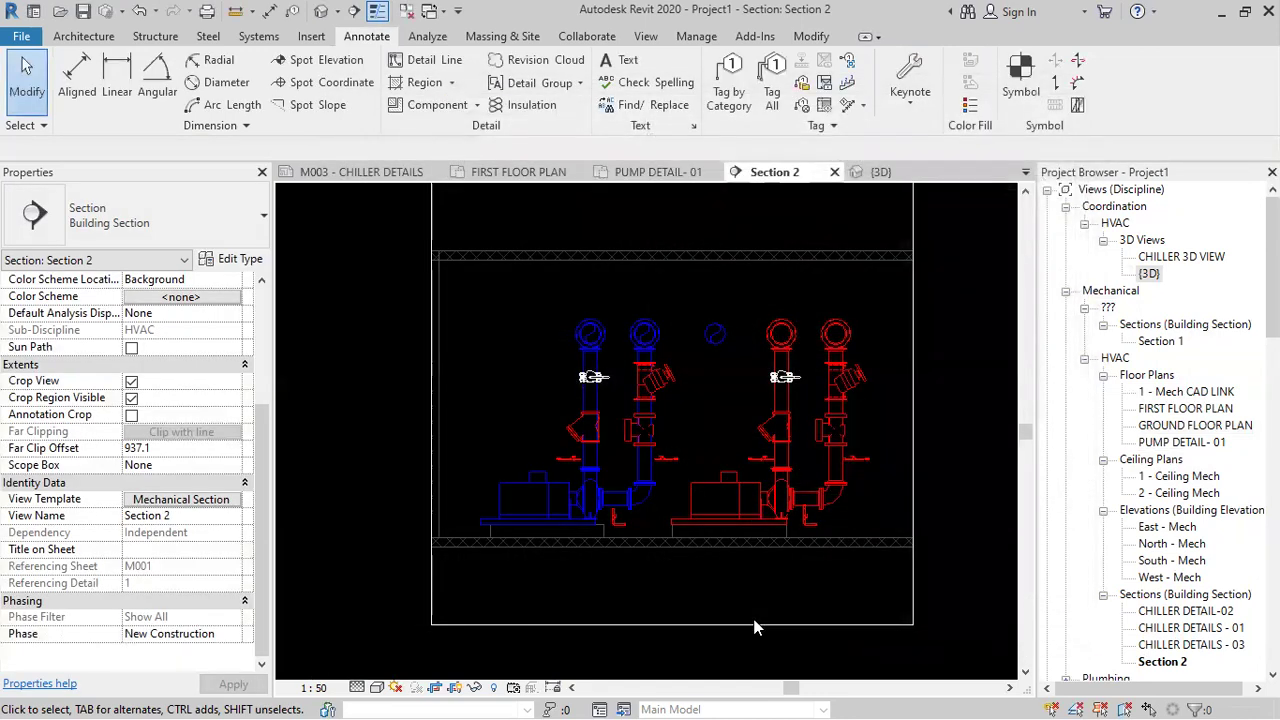
- Tag both red header pipes above the pump as CHWR 300ø, stacking the elbowed-leader labels just outside the crop boundary
scroll(782, 533, up, 2)
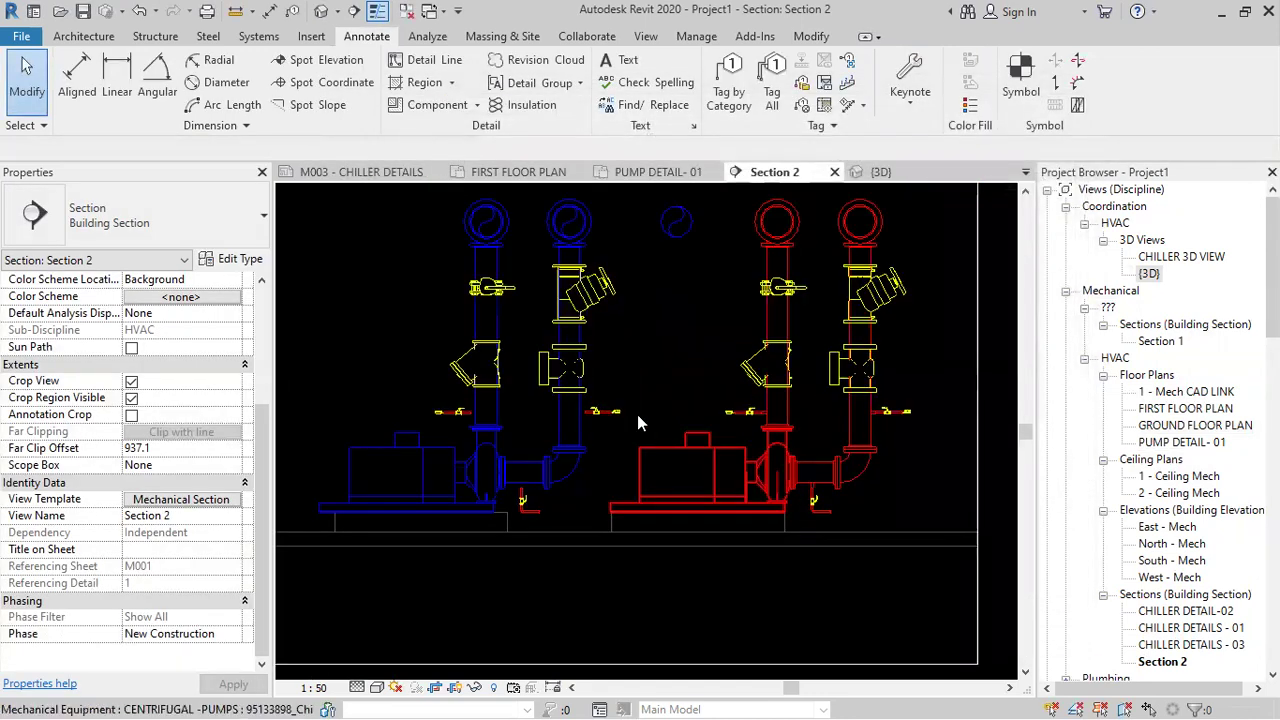
scroll(737, 349, down, 2)
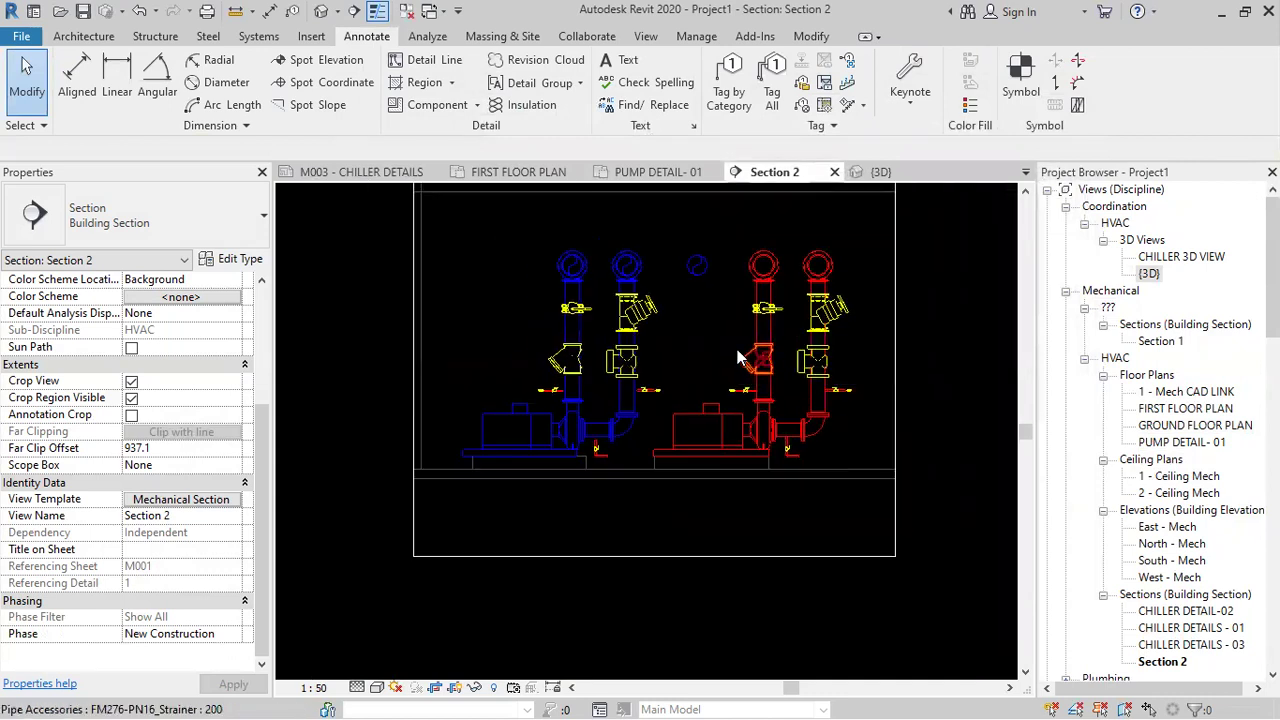
scroll(847, 409, up, 2)
scroll(658, 405, down, 4)
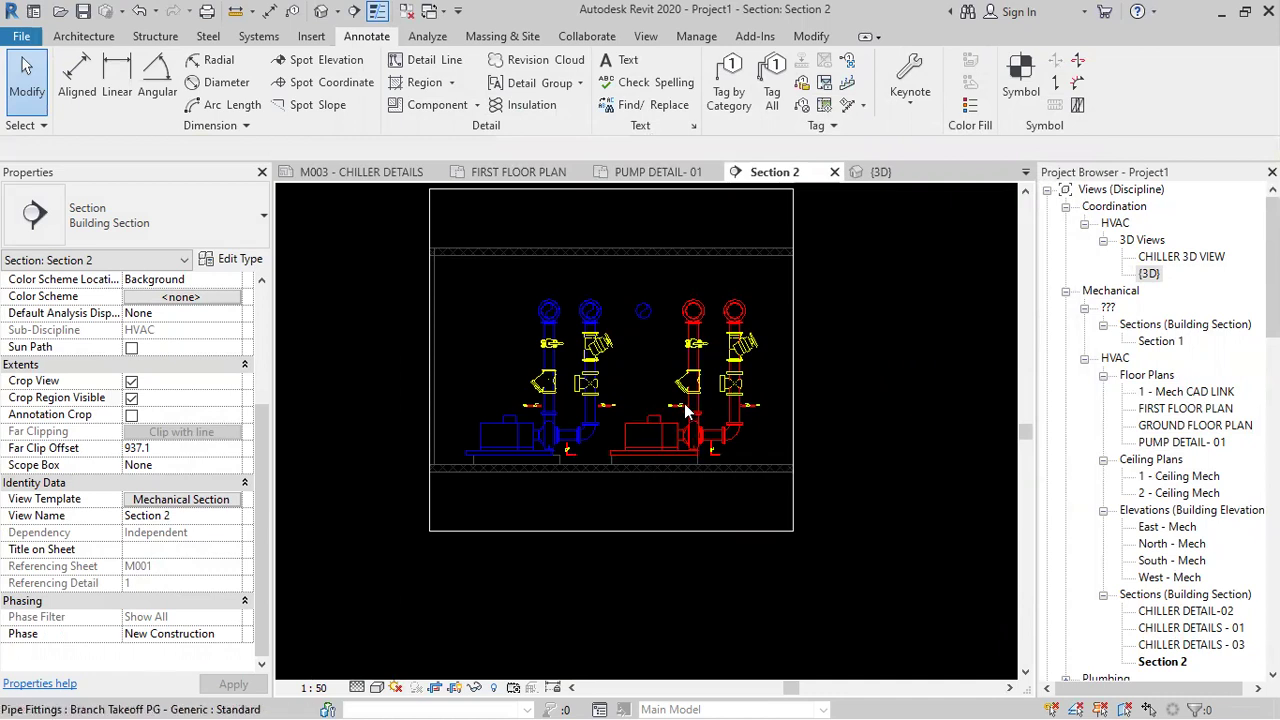
key(t)
key(g)
scroll(740, 310, up, 3)
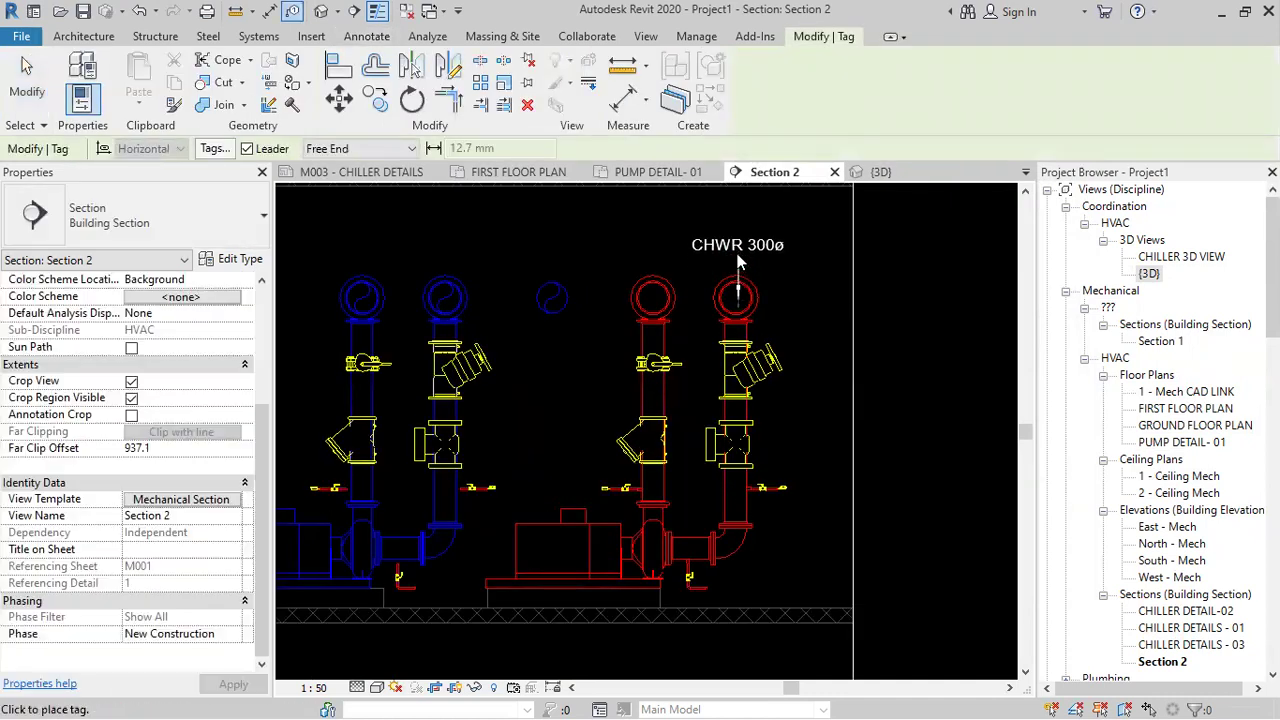
scroll(740, 262, down, 2)
click(850, 262)
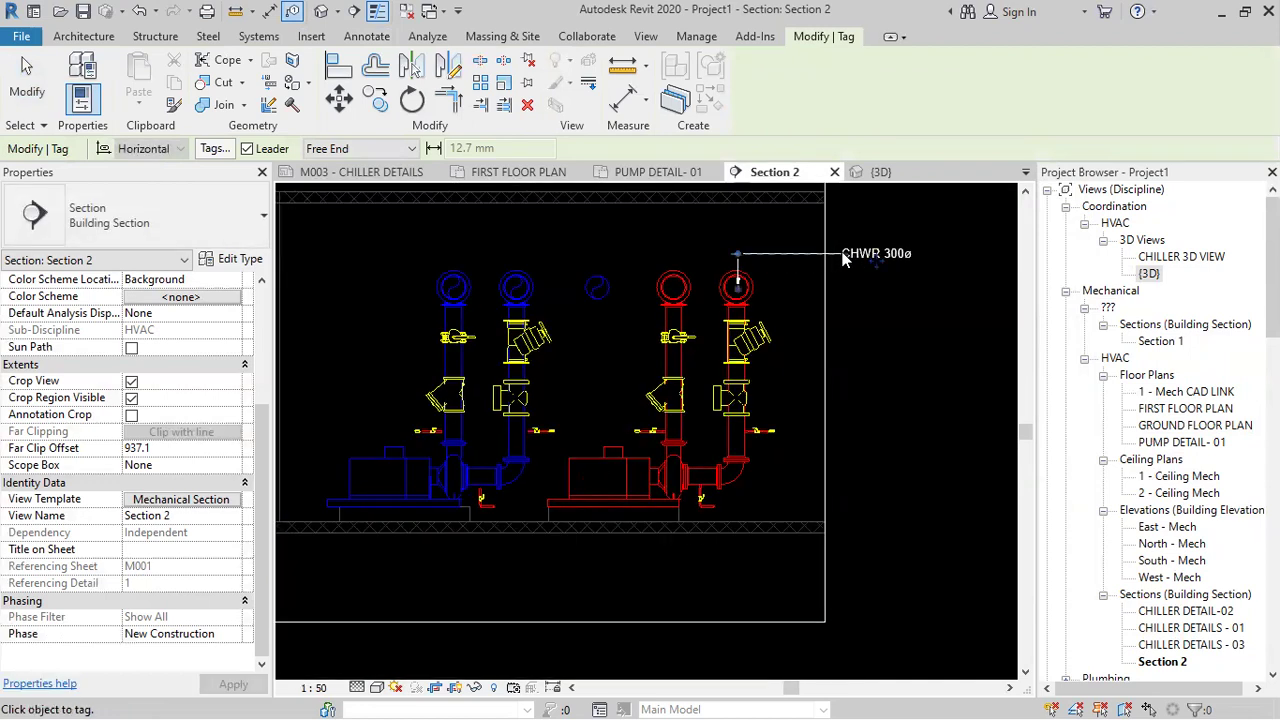
click(673, 288)
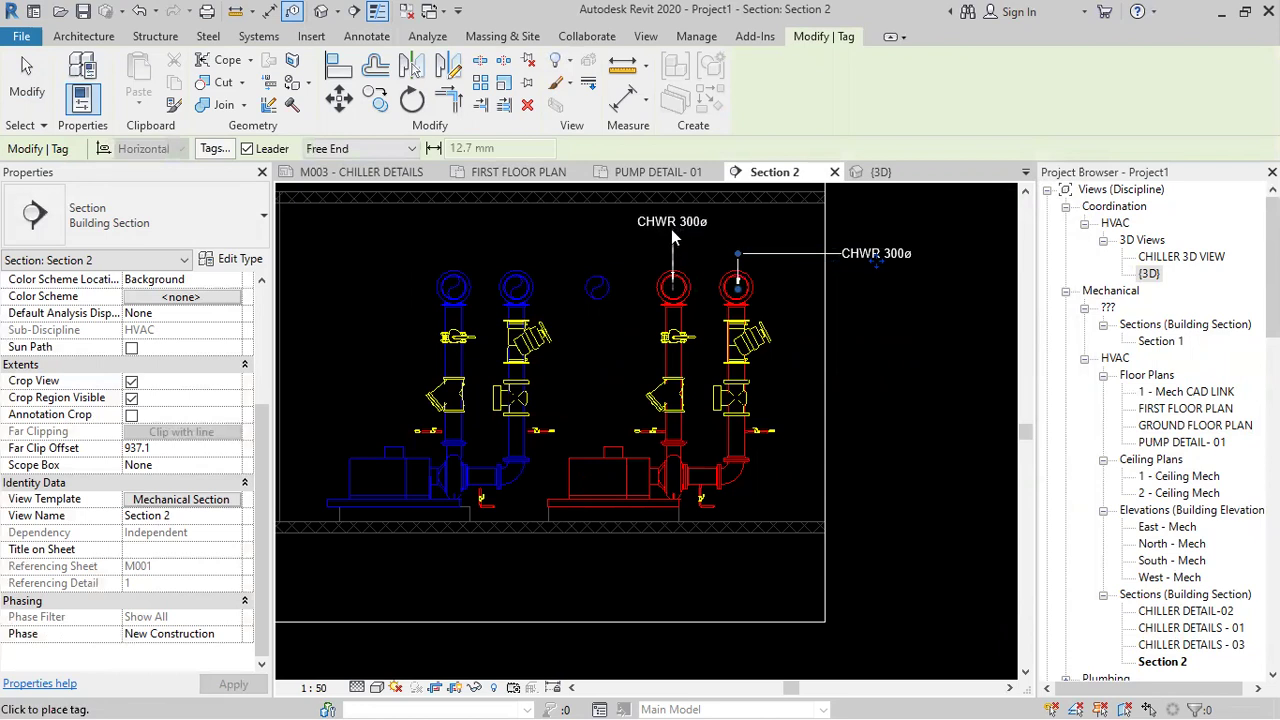
click(842, 232)
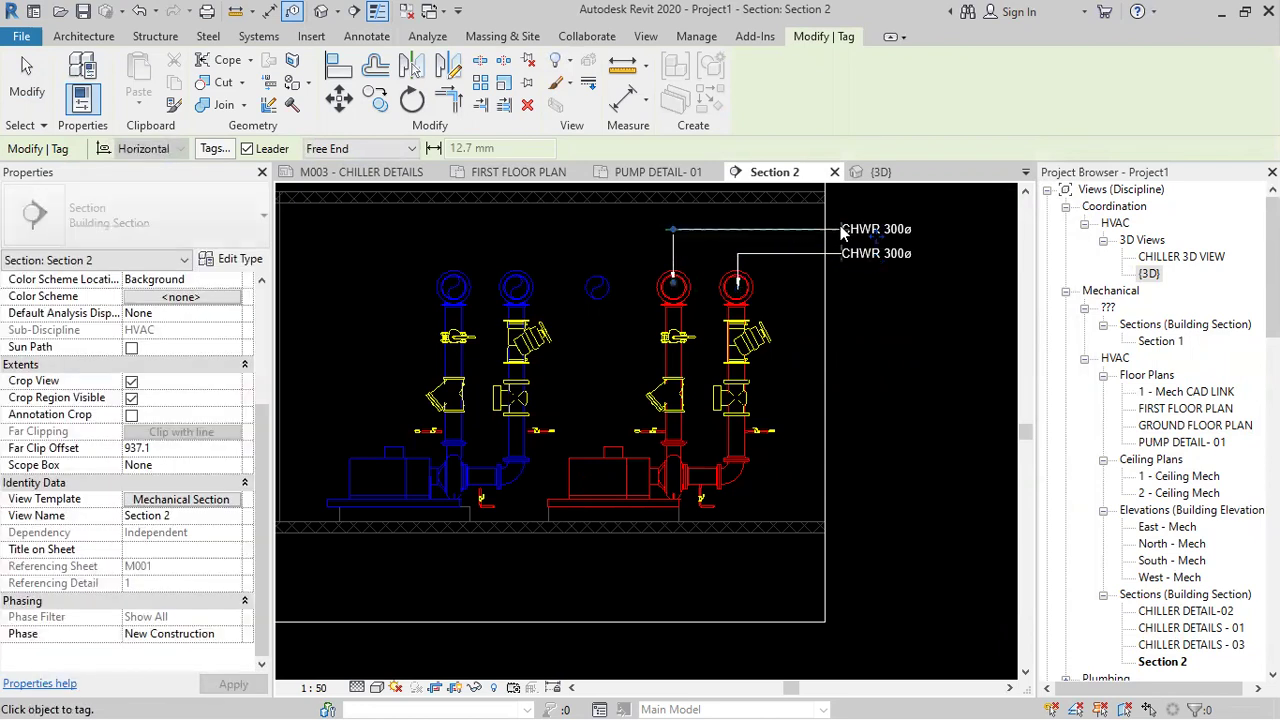
- Tag the Balancing Valve and Non-Return Valve on the outer red riser, aligning both labels below the CHWR tags
click(748, 338)
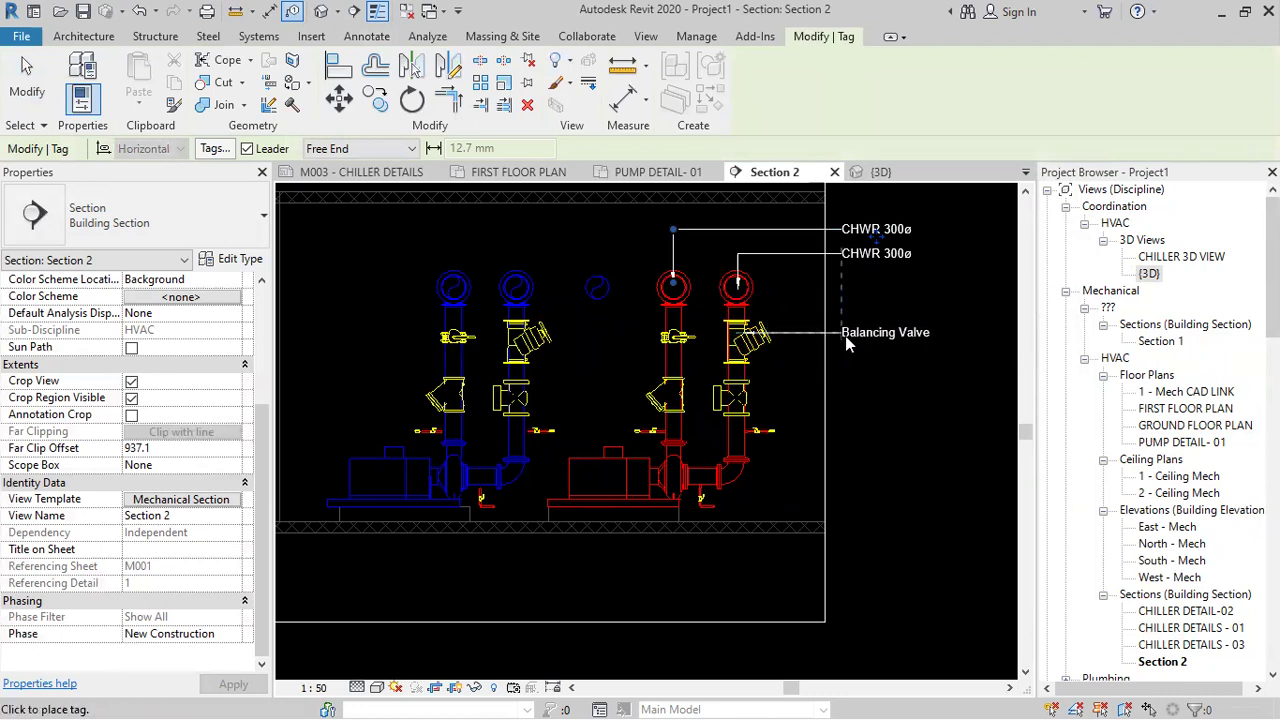
click(840, 331)
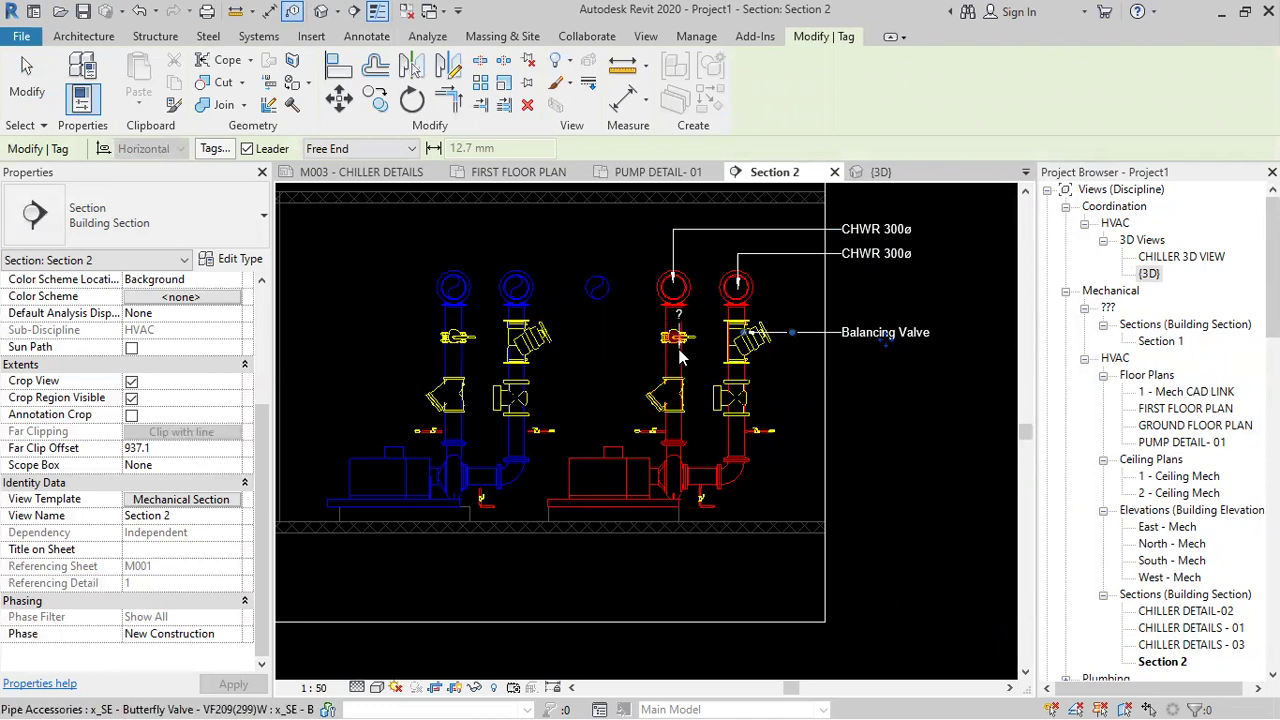
scroll(748, 400, up, 1)
click(738, 398)
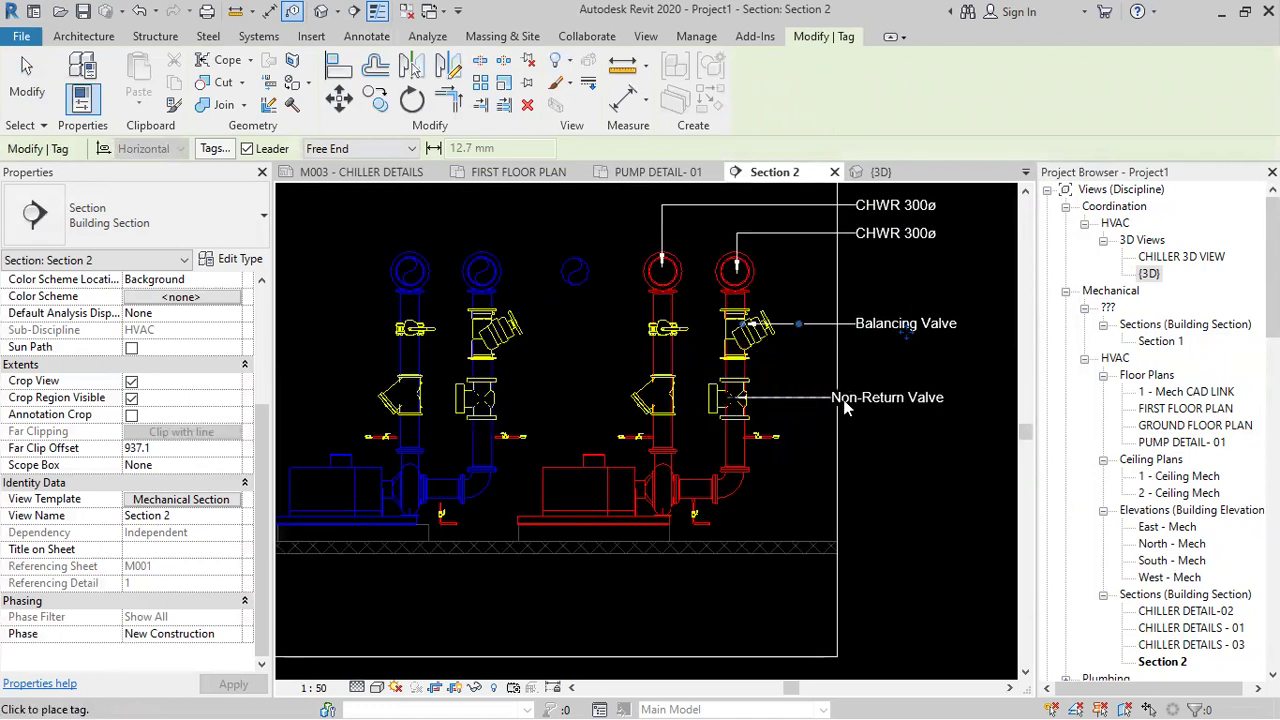
click(858, 408)
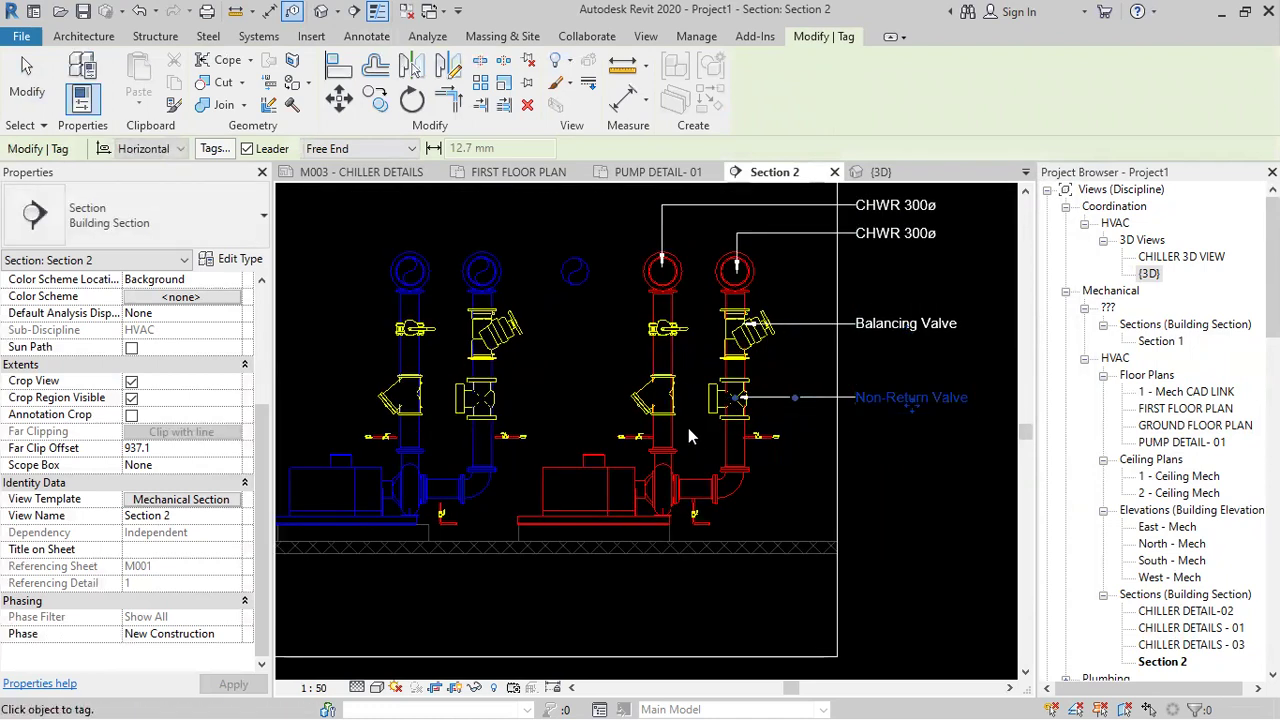
scroll(690, 428, down, 1)
scroll(745, 445, up, 3)
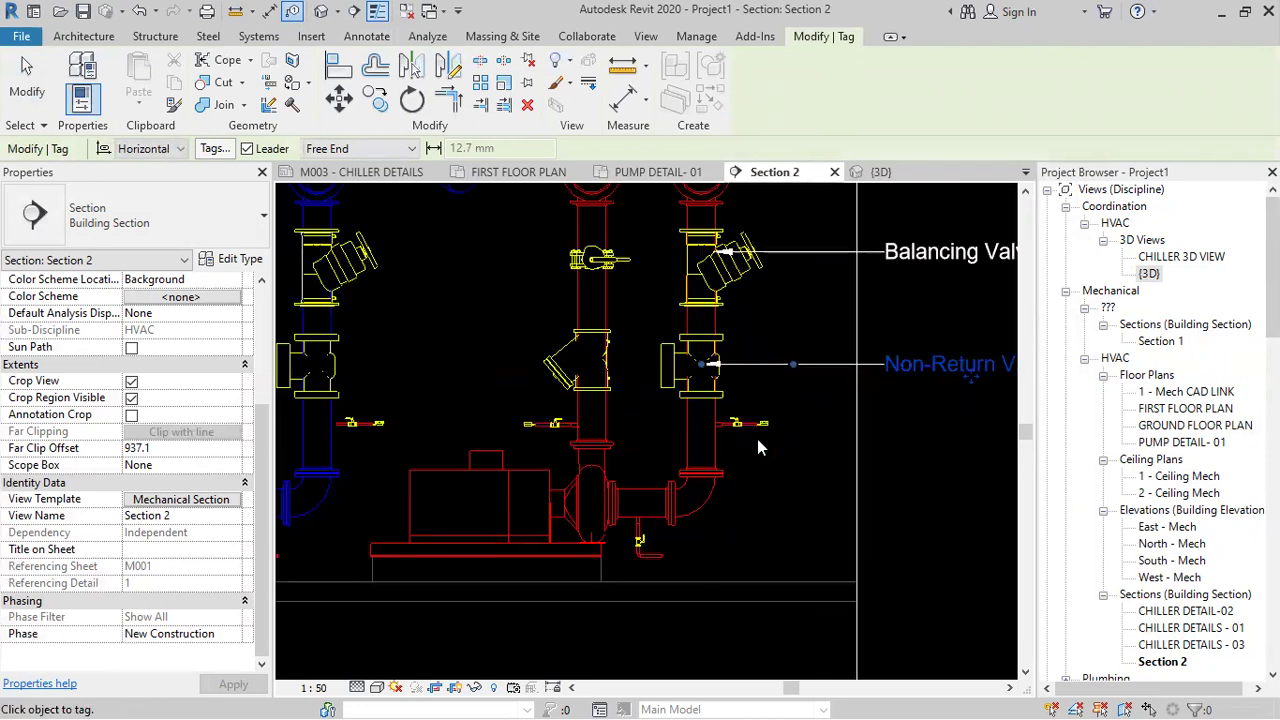
- Tag the Pressure Gauge on the outer red riser and the Isolating Valve under the red pump, aligning both labels below the Non-Return Valve tag
click(812, 435)
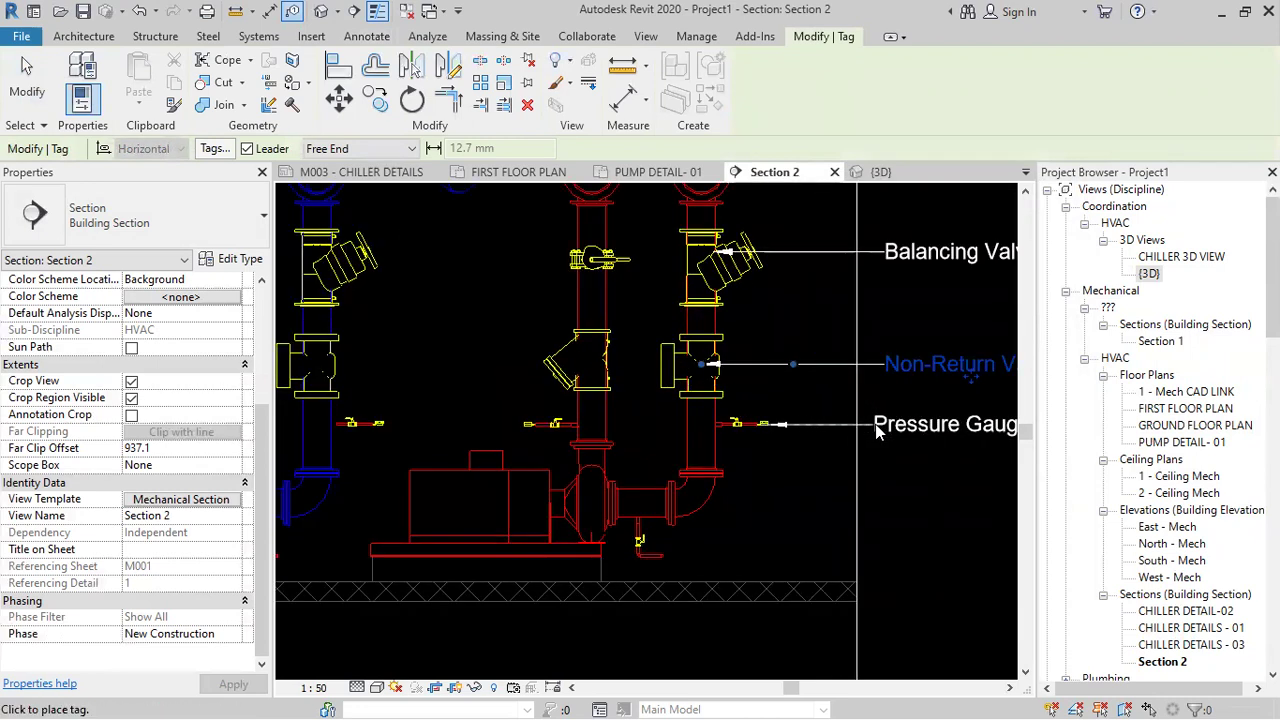
click(881, 424)
middle_drag(763, 500, 717, 459)
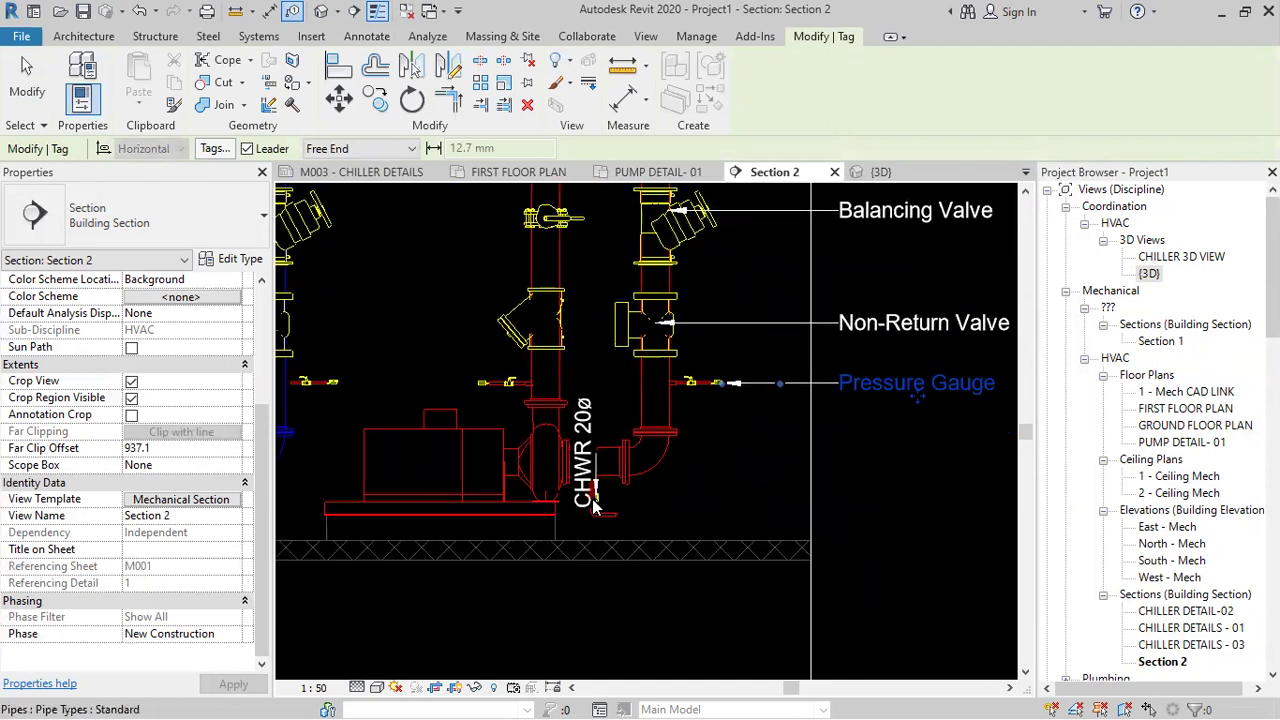
scroll(593, 505, up, 2)
scroll(593, 505, down, 2)
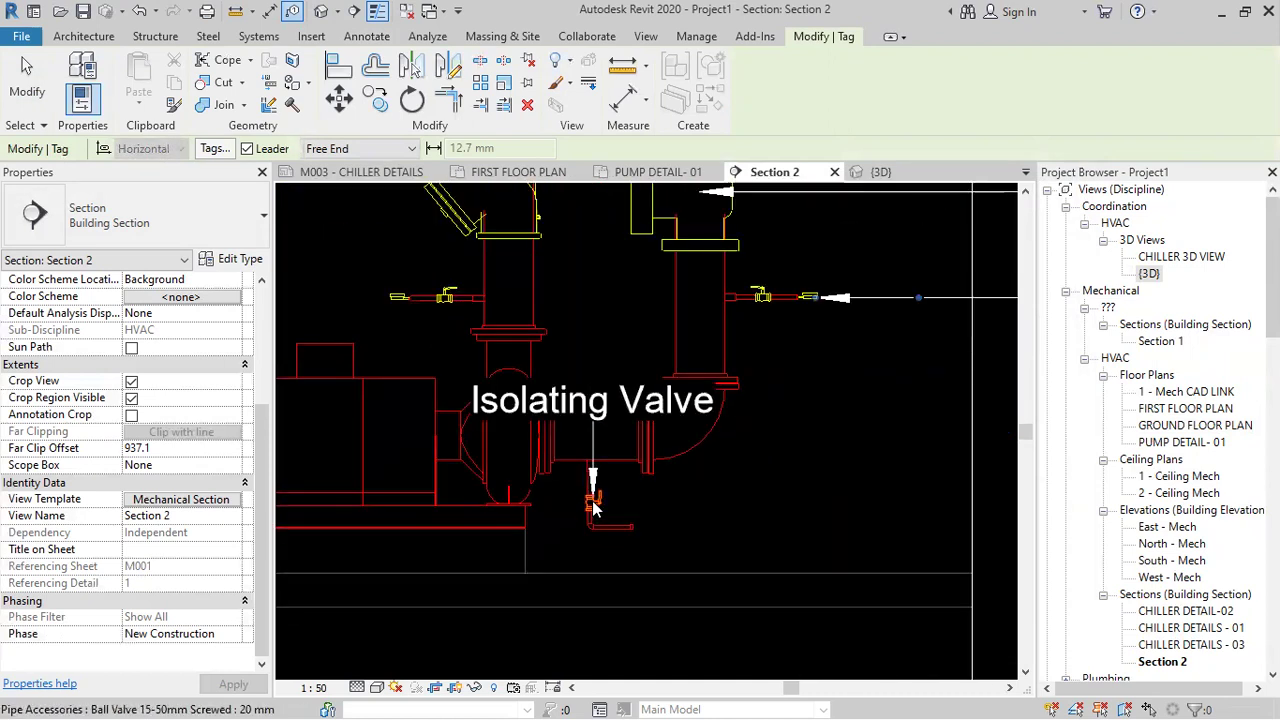
scroll(673, 517, down, 1)
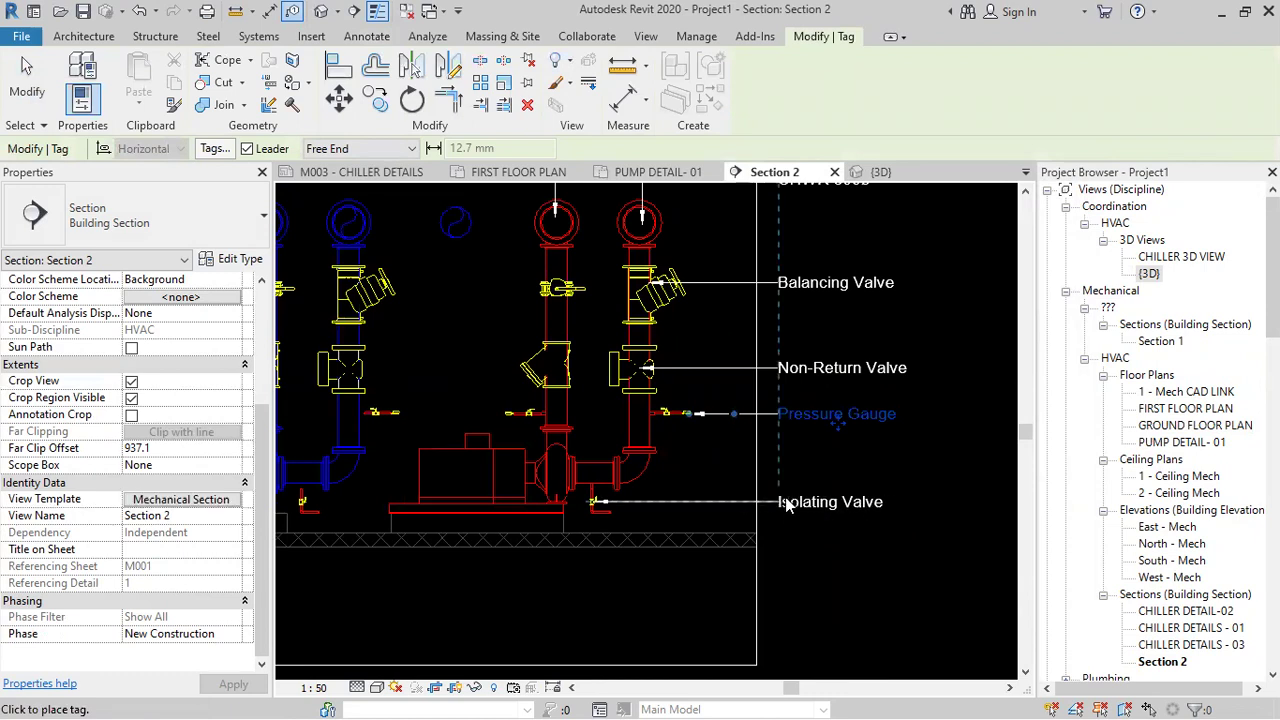
click(787, 505)
- Tag the Y Strainer and Butterfly Valve on the inner blue riser, aligning both labels outside the crop boundary on the blue pump's side
scroll(522, 440, up, 2)
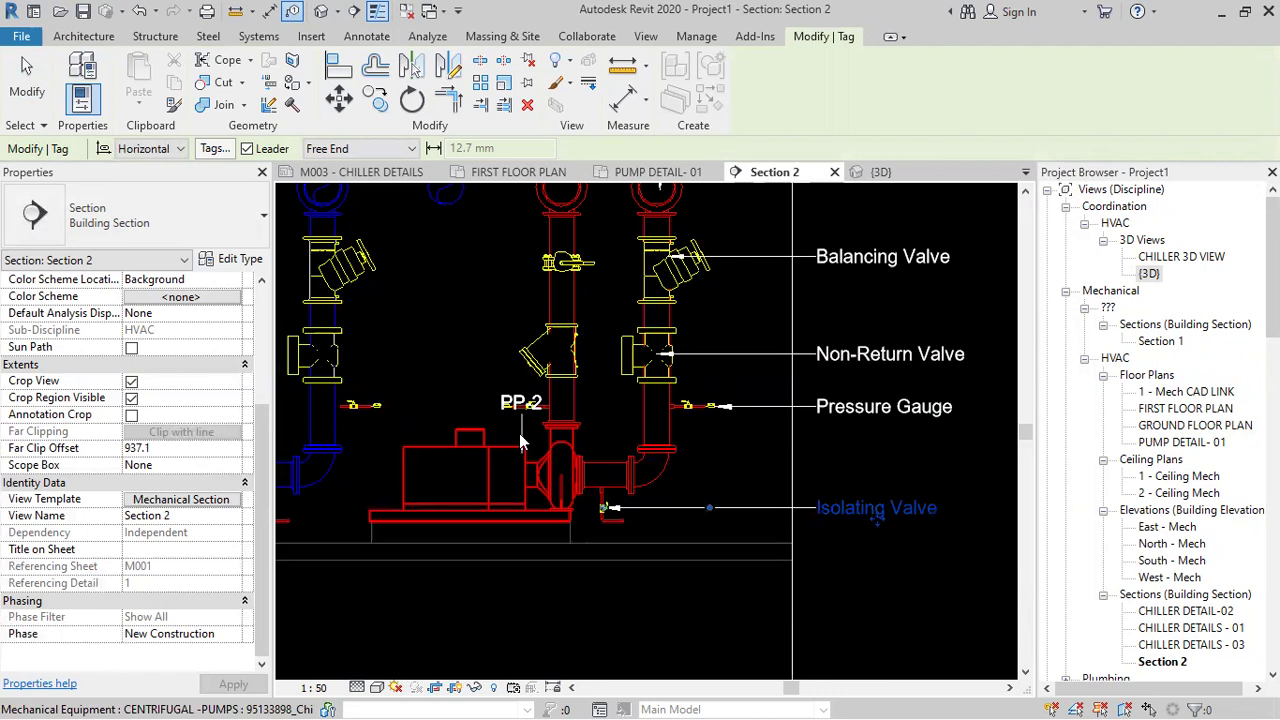
scroll(540, 416, down, 5)
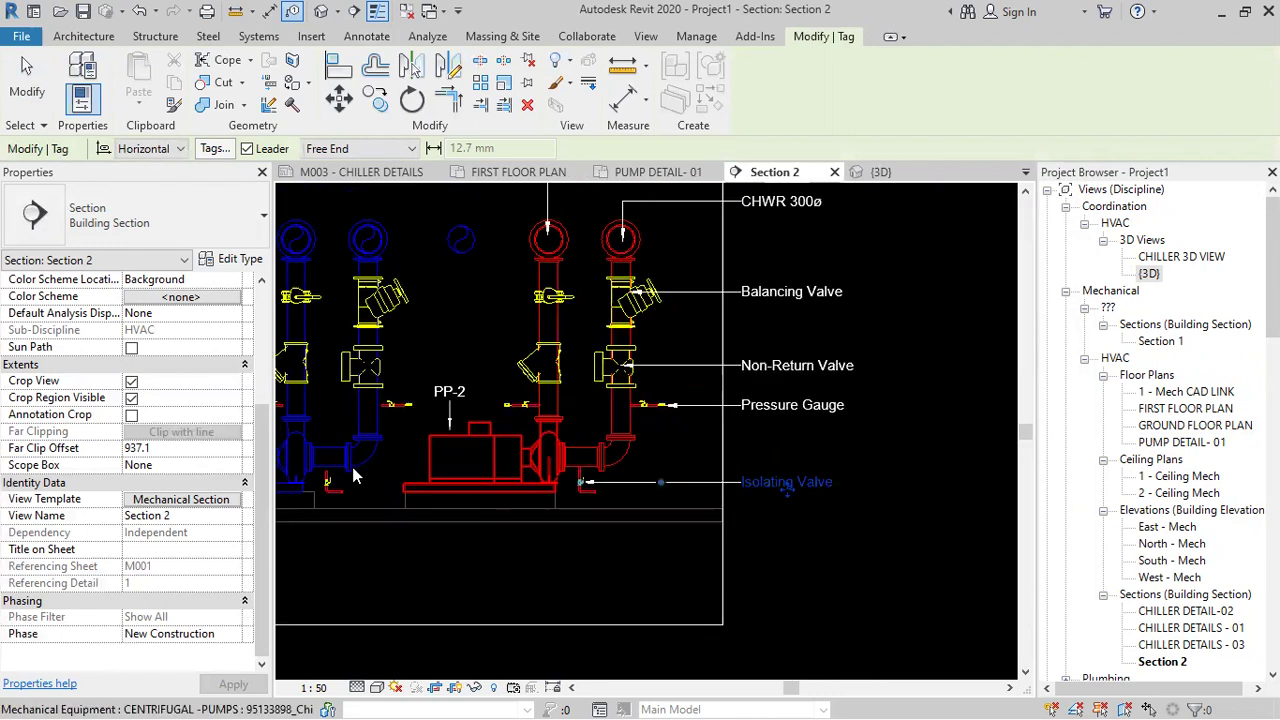
scroll(560, 418, up, 3)
scroll(560, 430, down, 3)
middle_drag(594, 456, 612, 512)
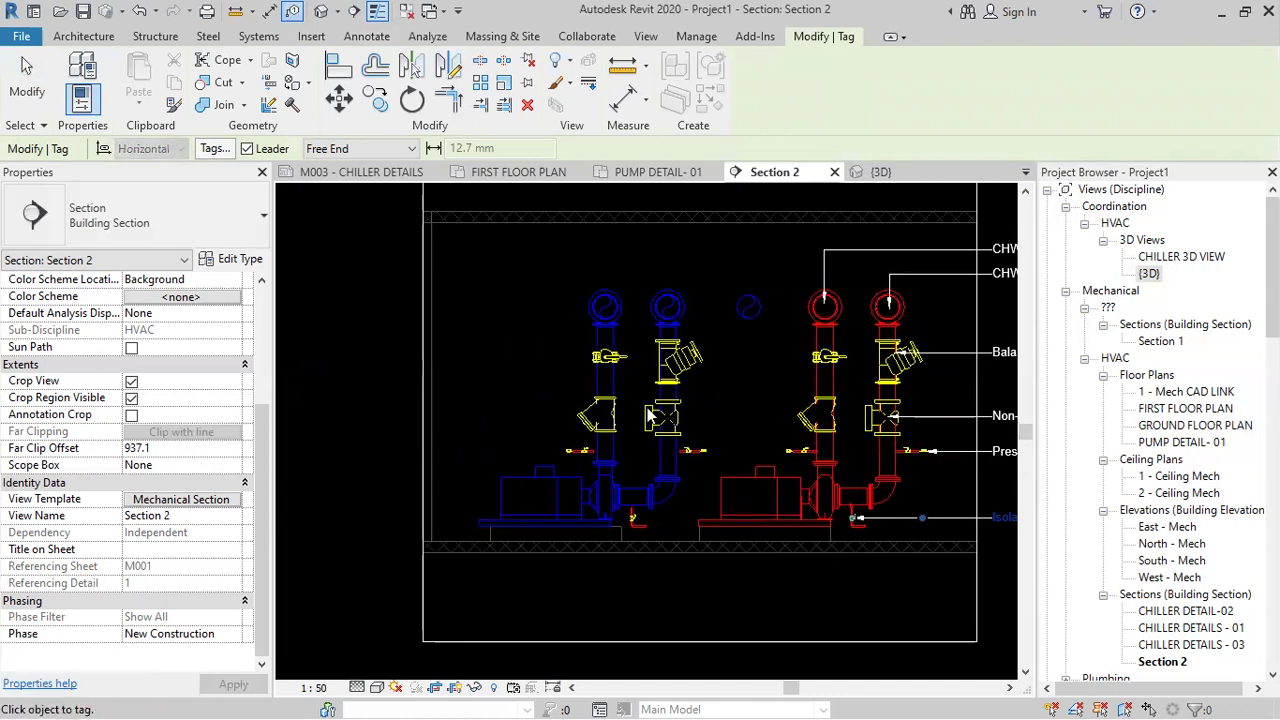
middle_drag(595, 420, 668, 430)
click(674, 428)
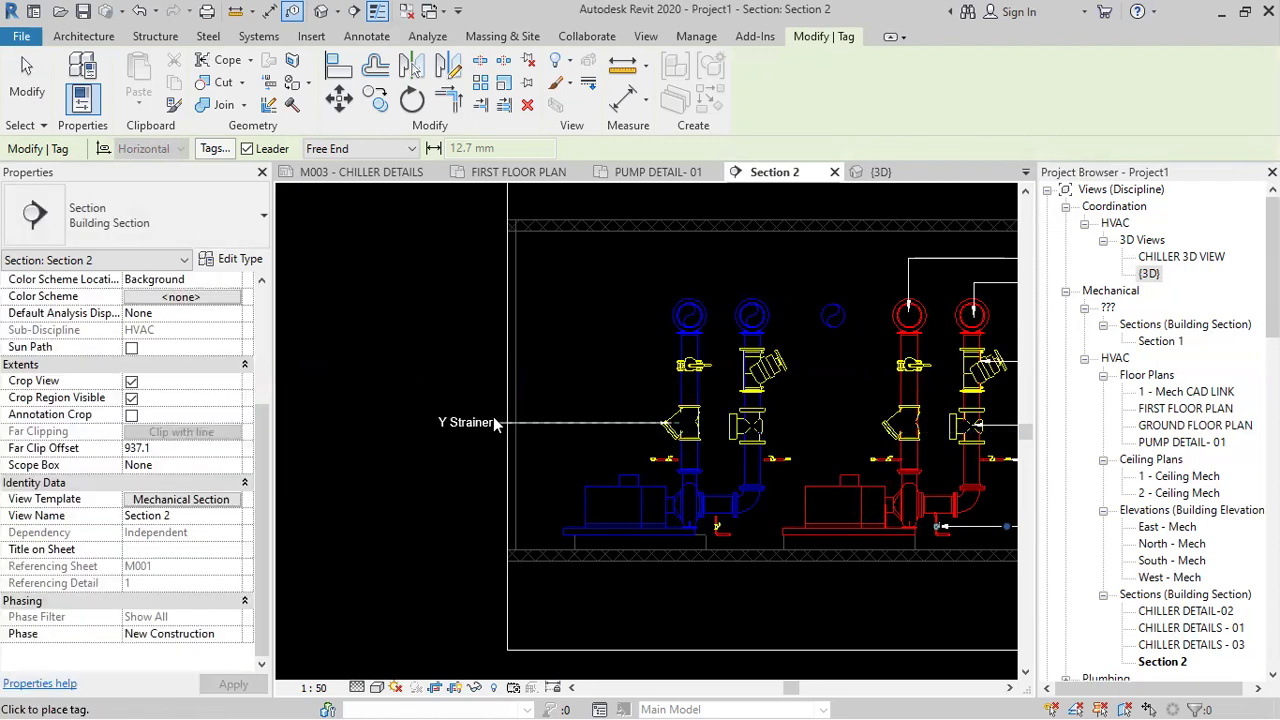
click(494, 423)
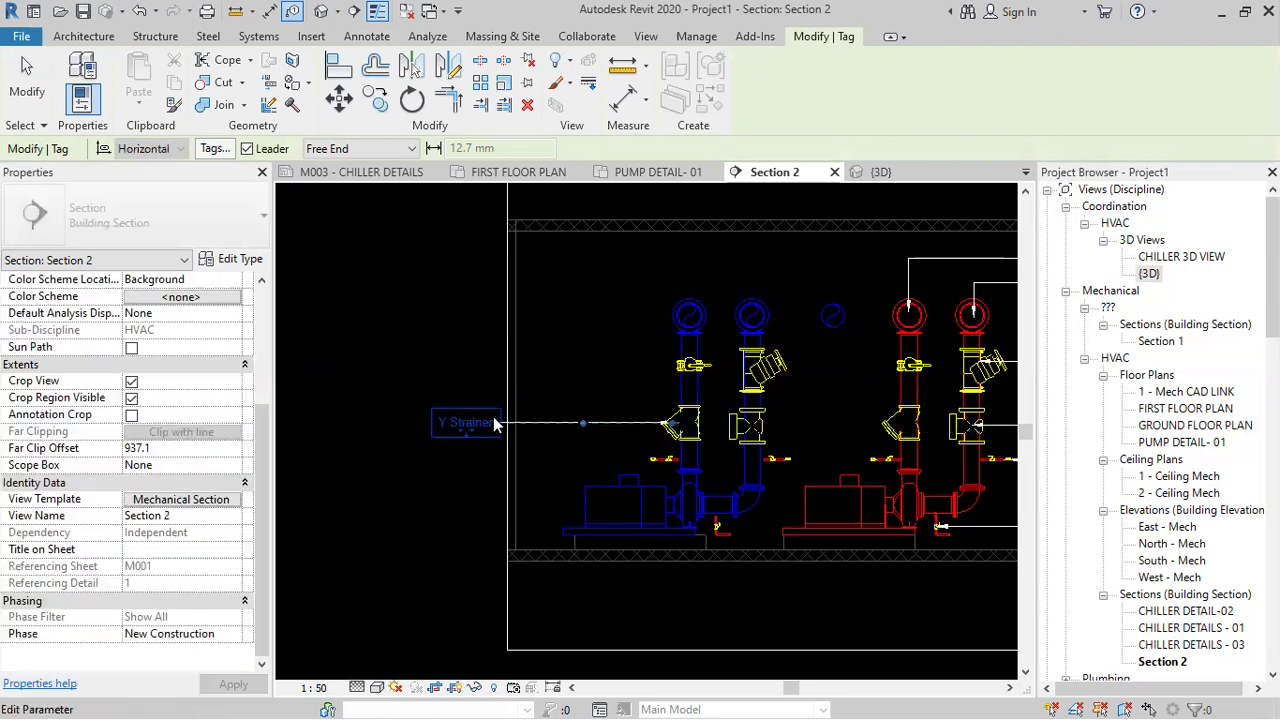
click(622, 375)
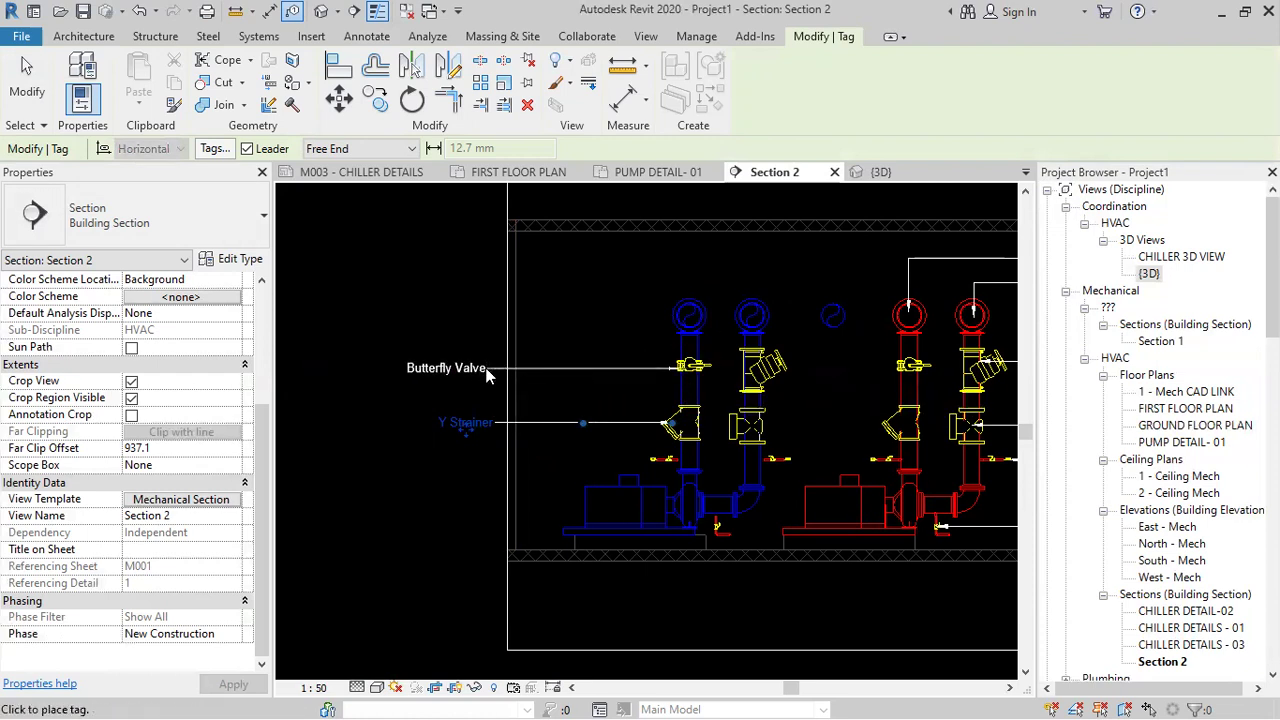
click(490, 370)
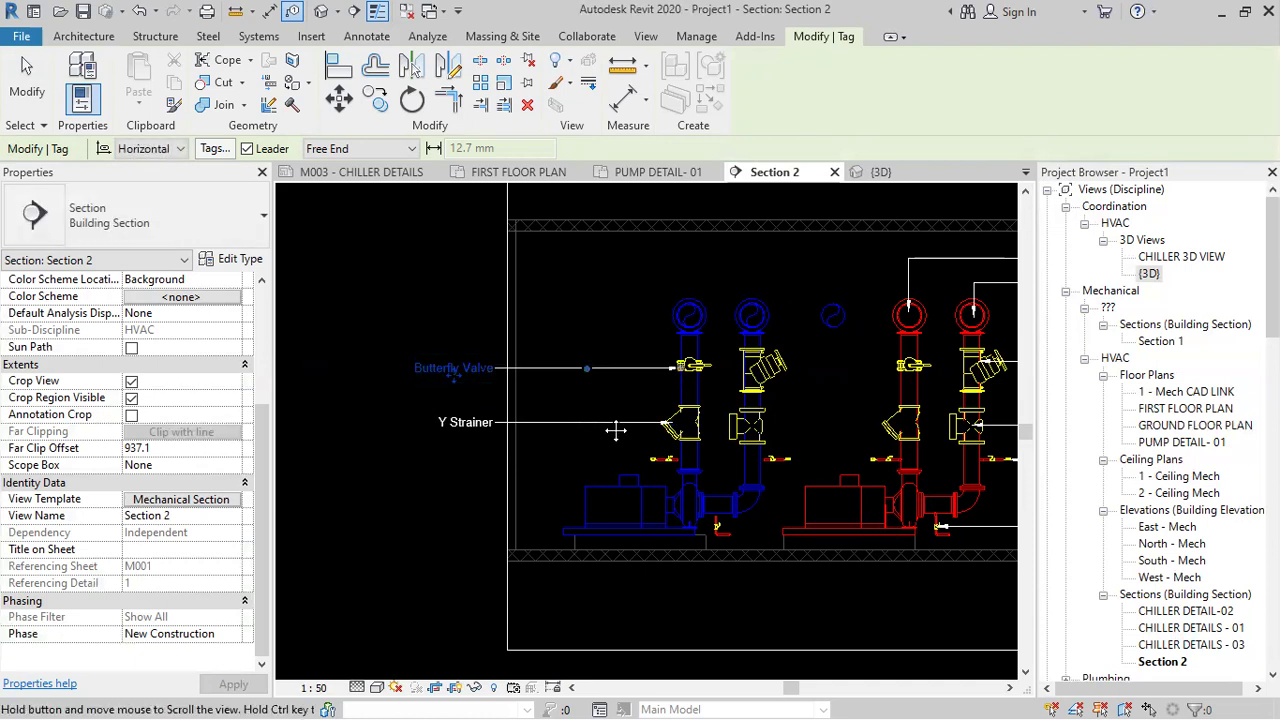
- Tag both blue header pipes as CHWS 300ø with elbowed leaders, stacking the labels in line above the Butterfly Valve tag
middle_drag(600, 376, 600, 426)
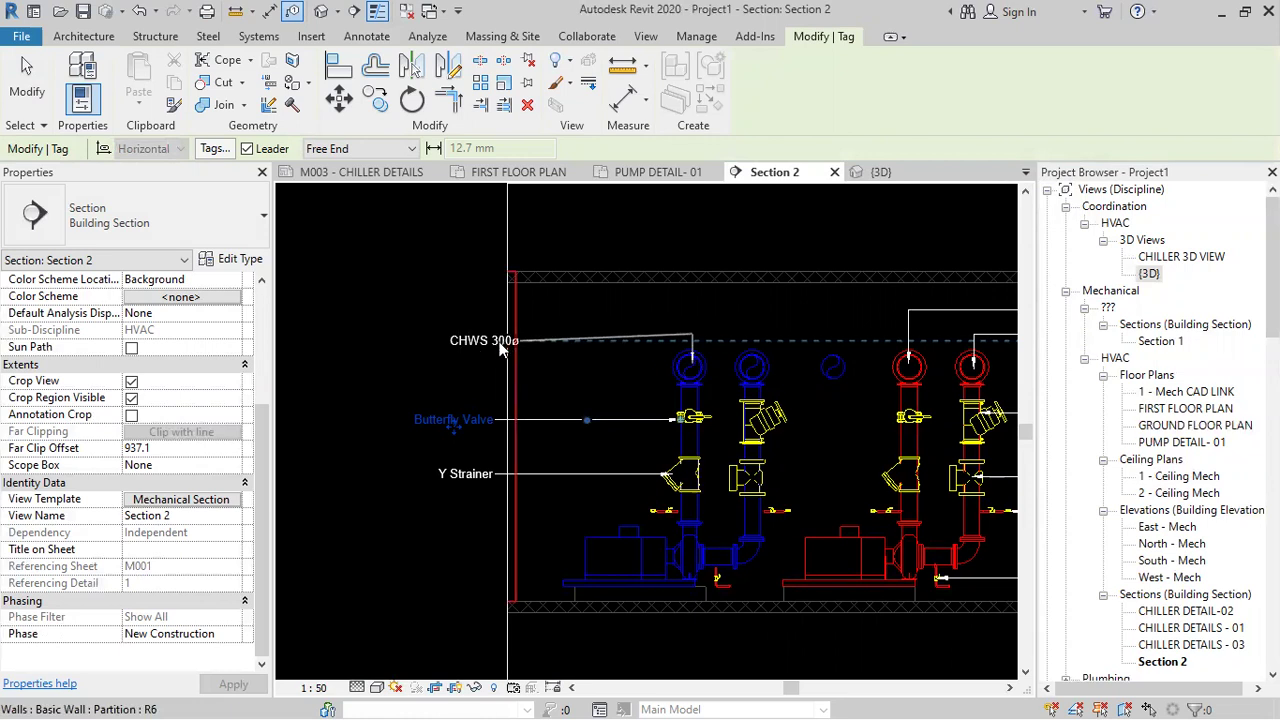
click(489, 332)
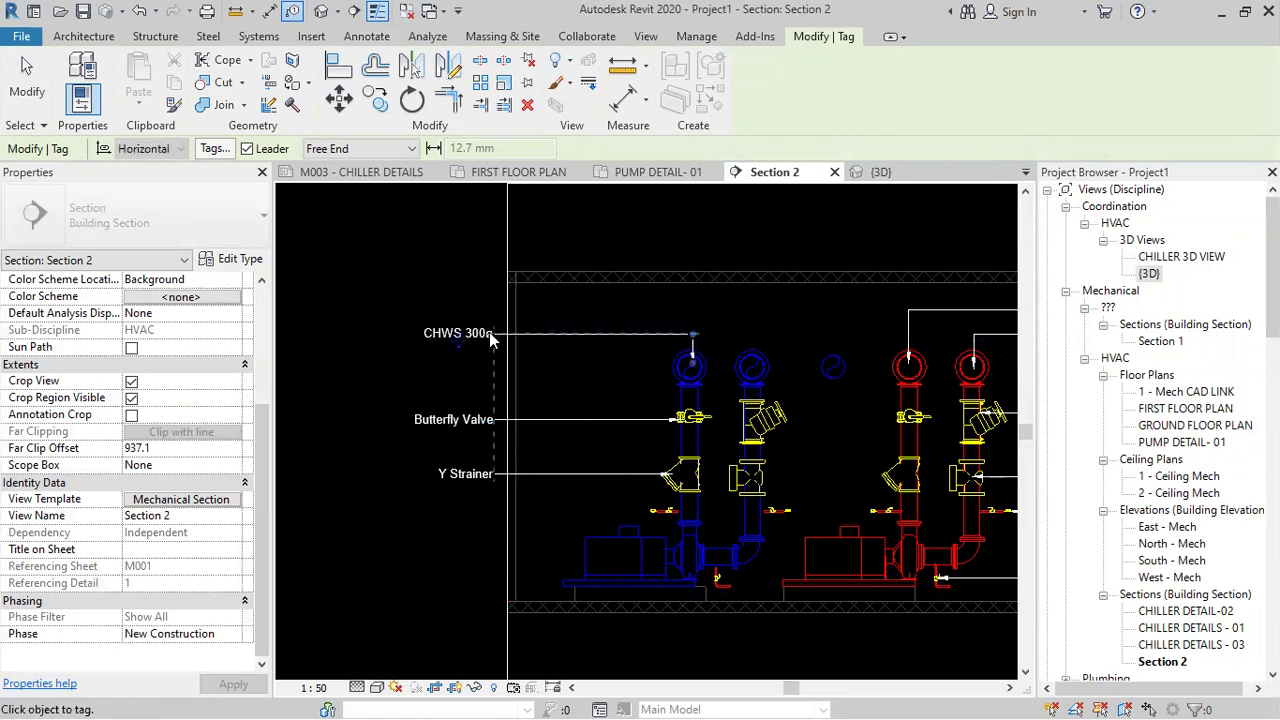
click(742, 311)
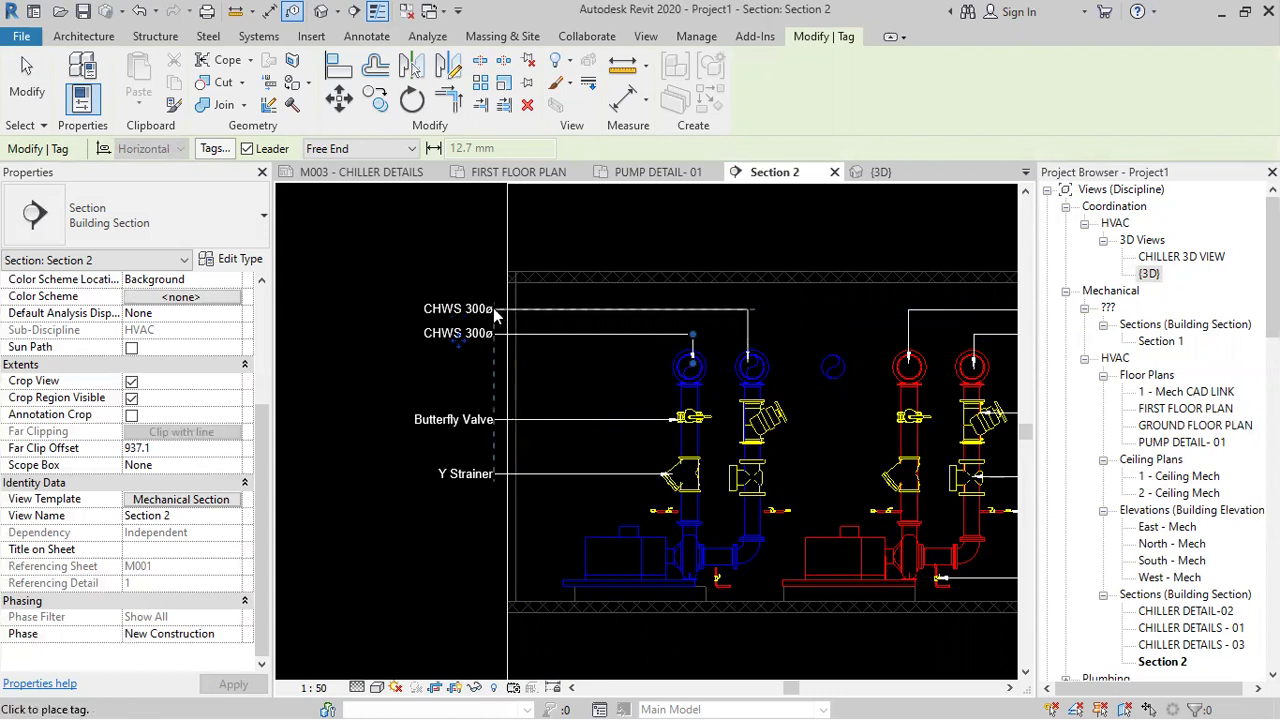
key(Escape)
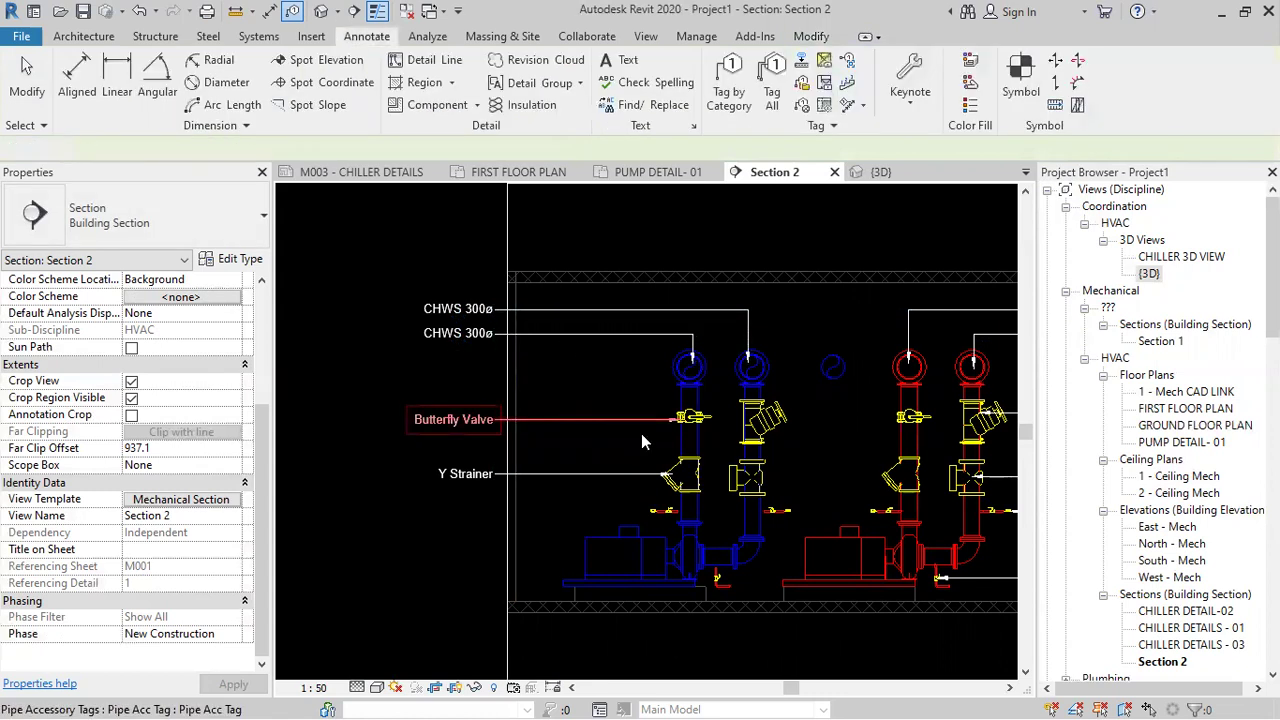
- Tag the blue pump as SP-3 below the Y Strainer label and the red pump as PP-2 between the Pressure Gauge and Isolating Valve labels
middle_click(641, 433)
middle_drag(595, 600, 598, 563)
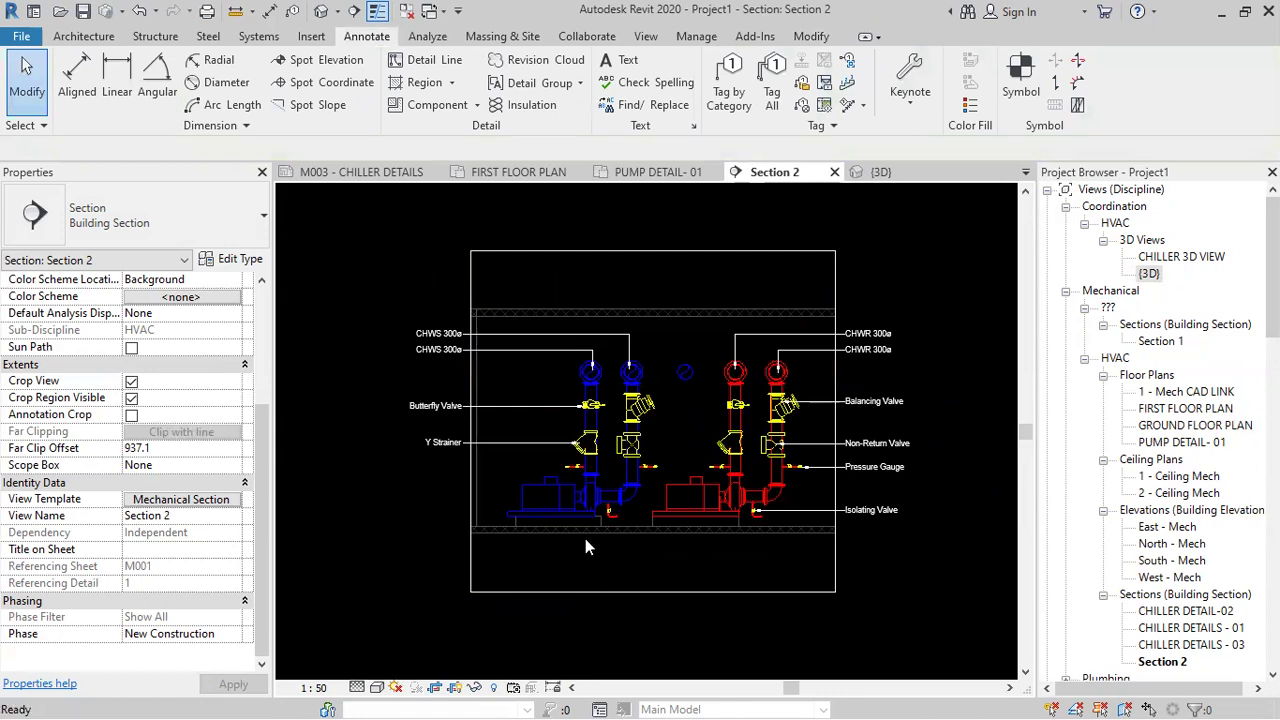
key(t)
key(g)
scroll(545, 515, up, 2)
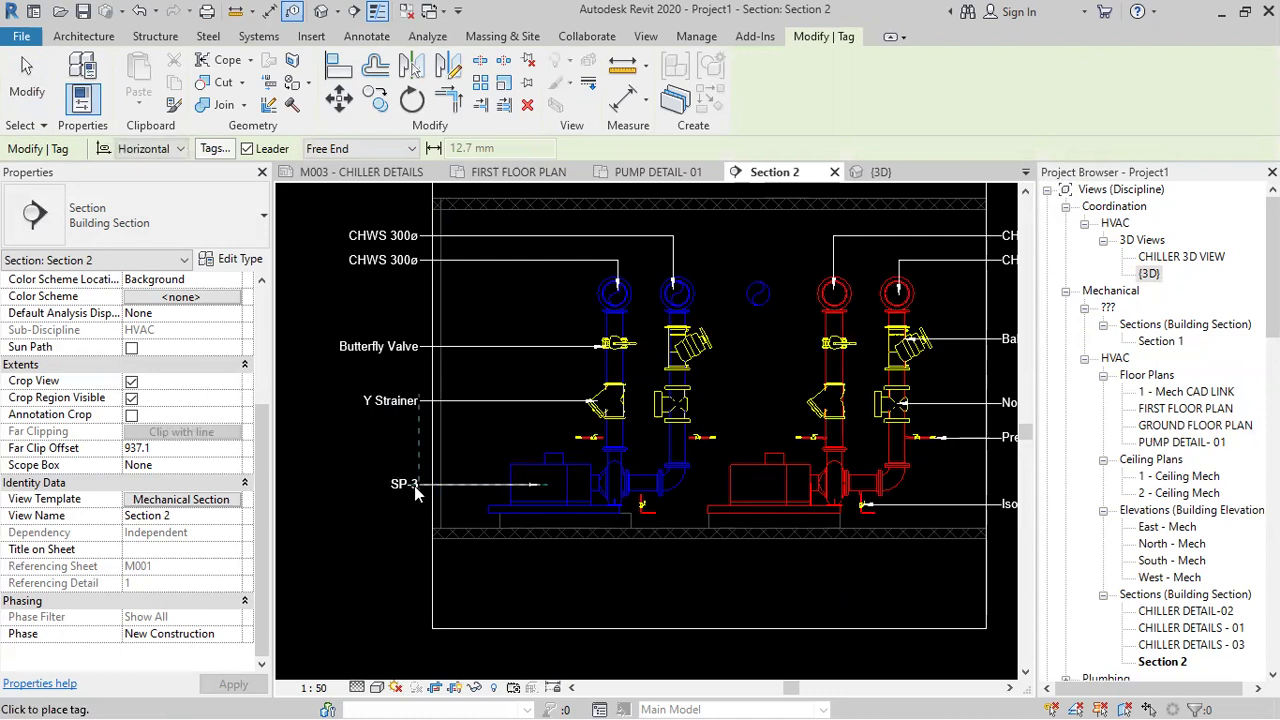
click(411, 487)
middle_drag(452, 512, 282, 512)
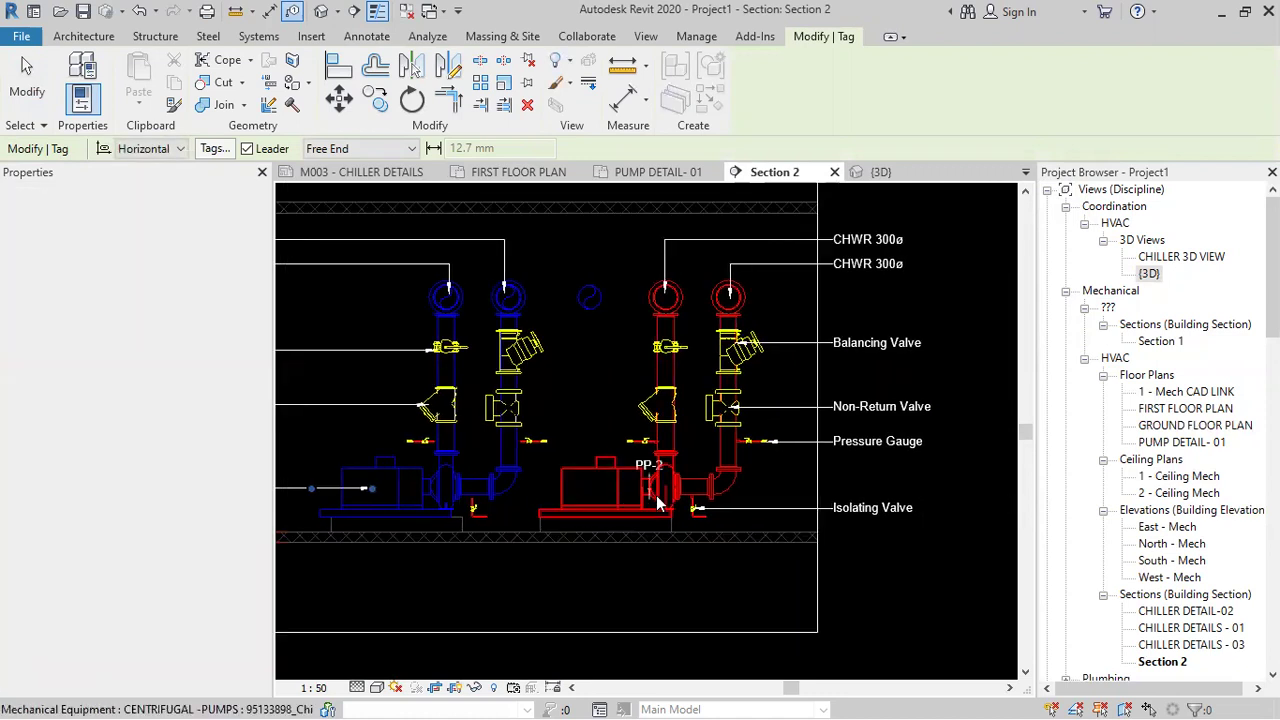
click(776, 488)
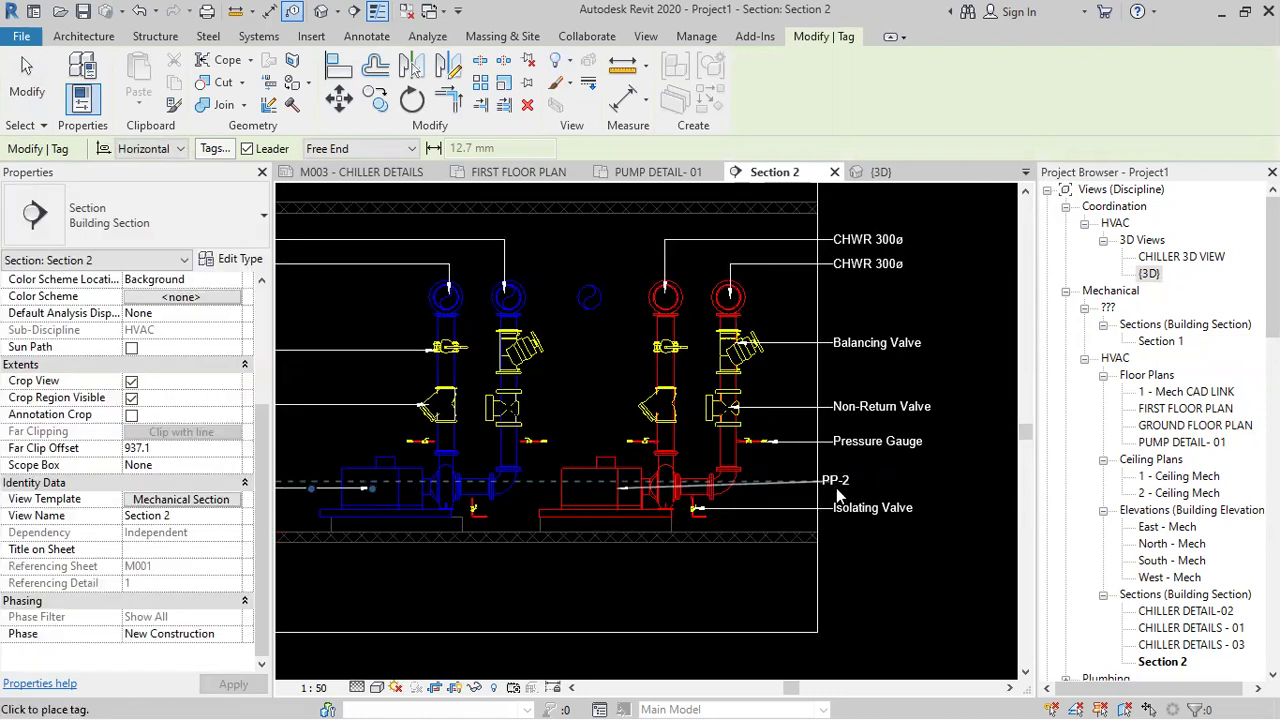
click(838, 490)
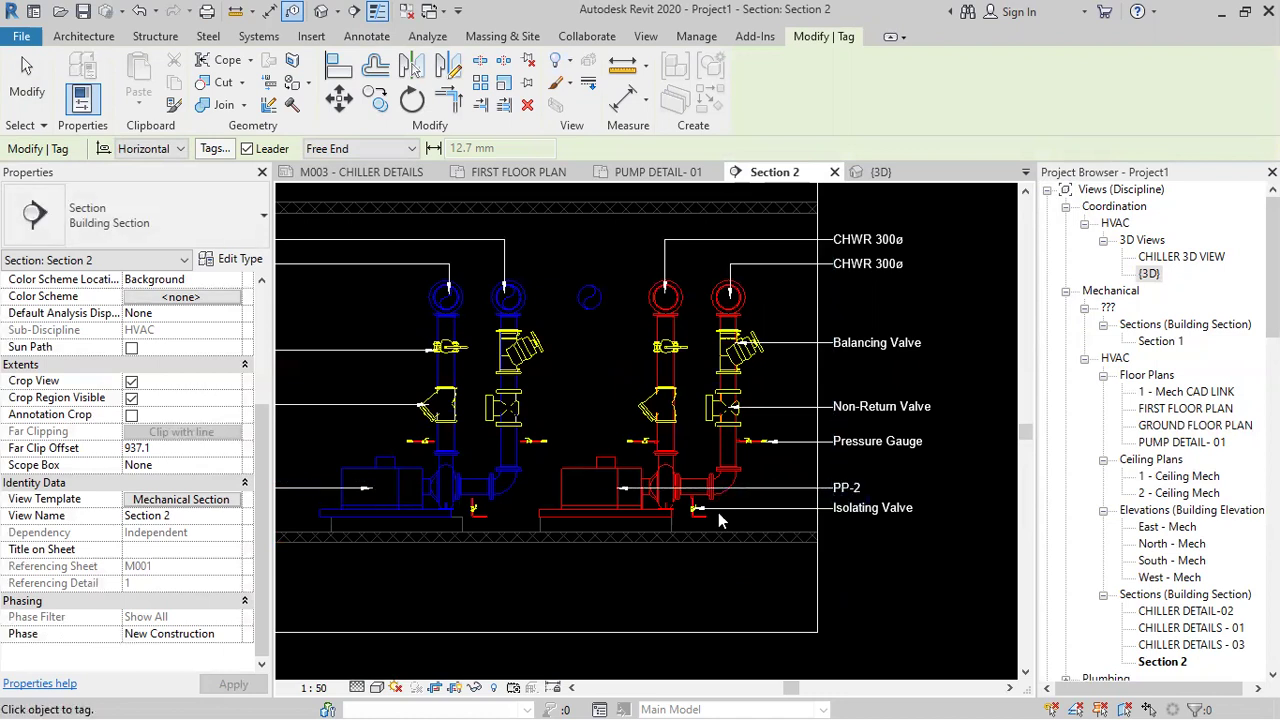
scroll(718, 512, down, 3)
scroll(615, 385, up, 5)
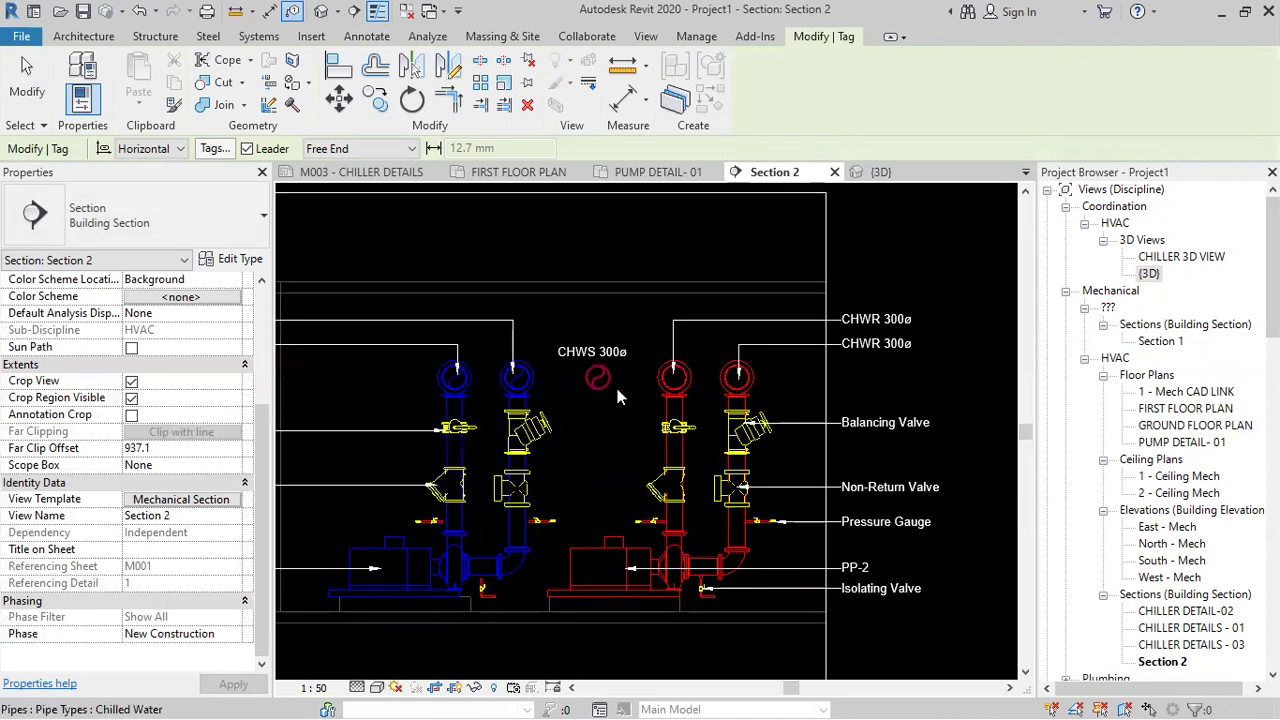
key(Escape)
key(Escape)
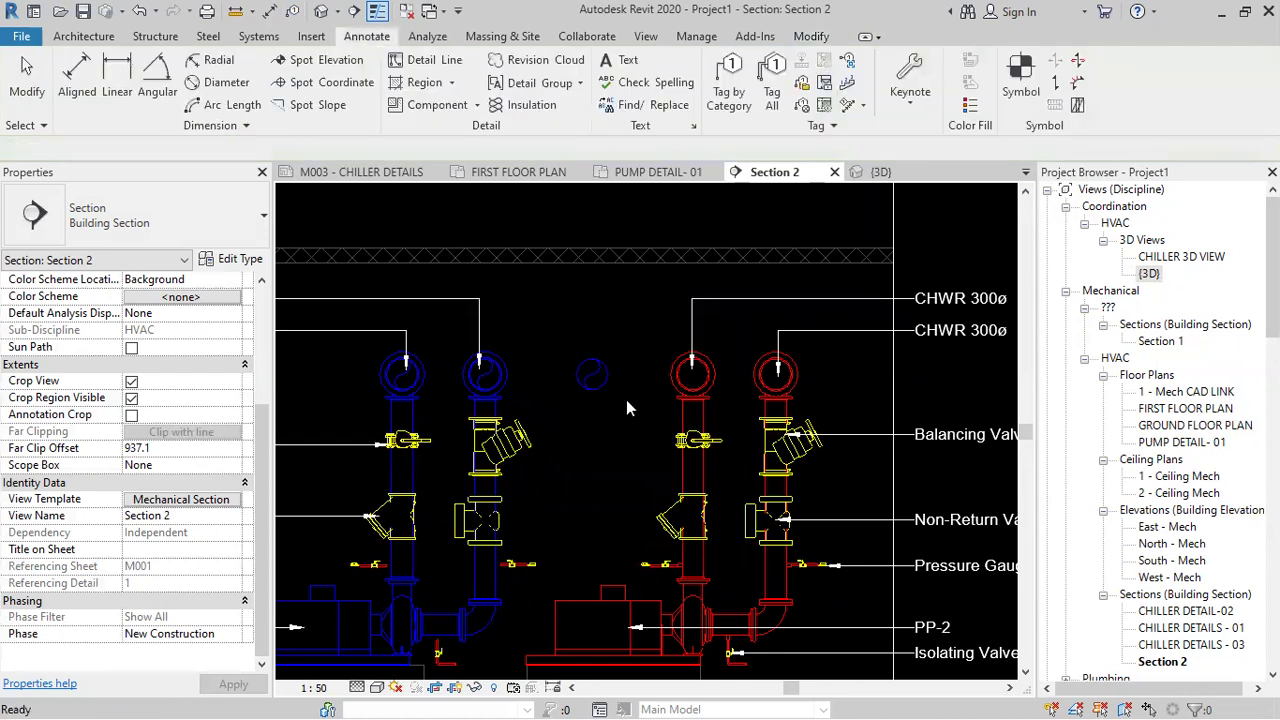
scroll(626, 399, down, 4)
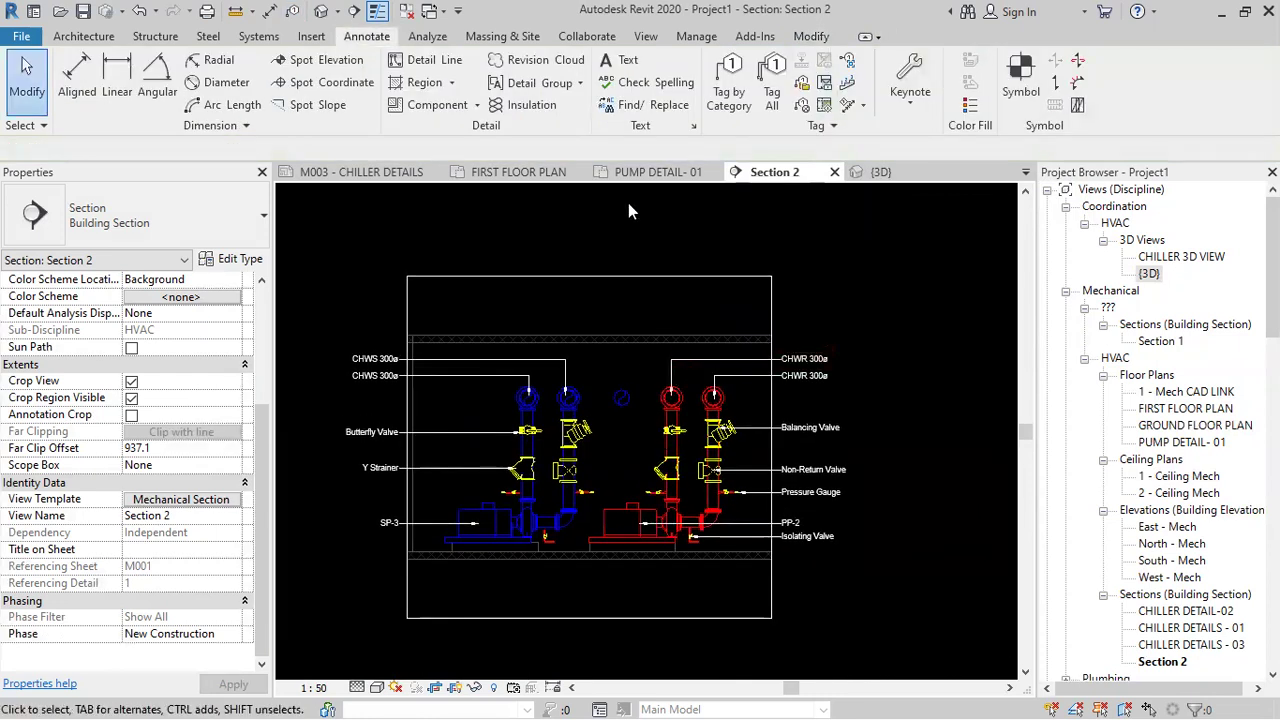
click(624, 60)
scroll(690, 315, up, 2)
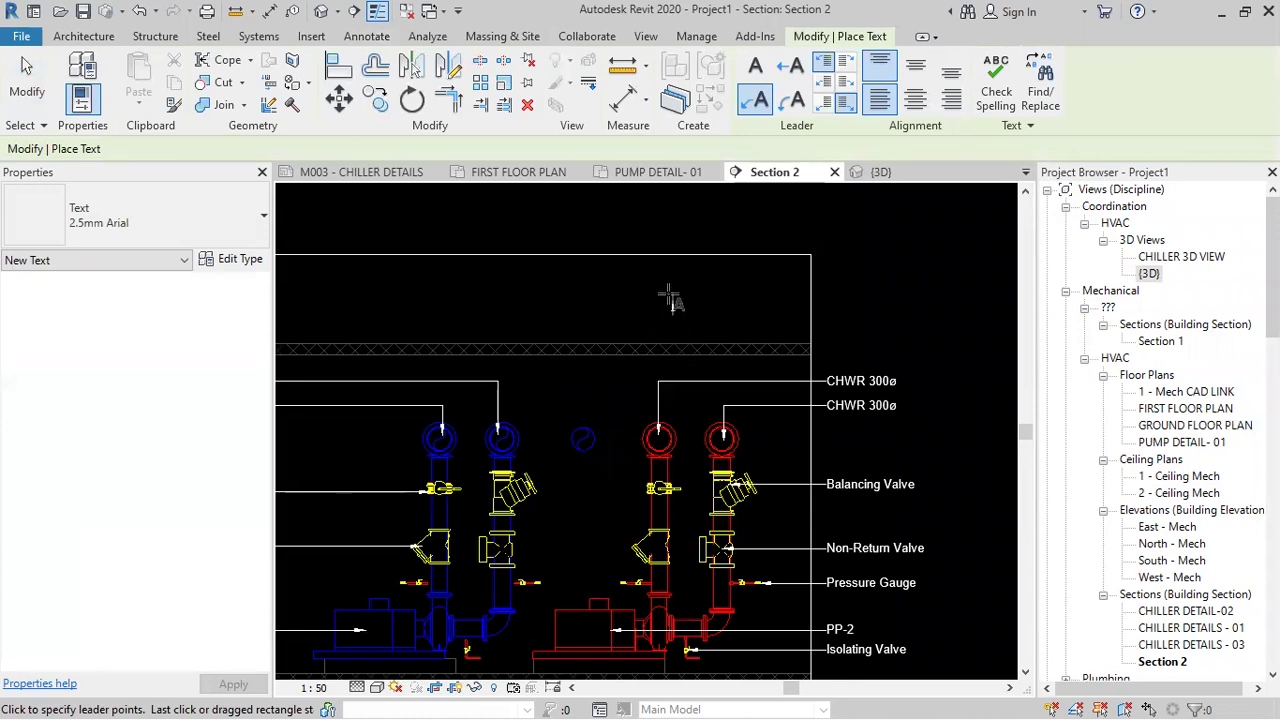
key(Escape)
key(Escape)
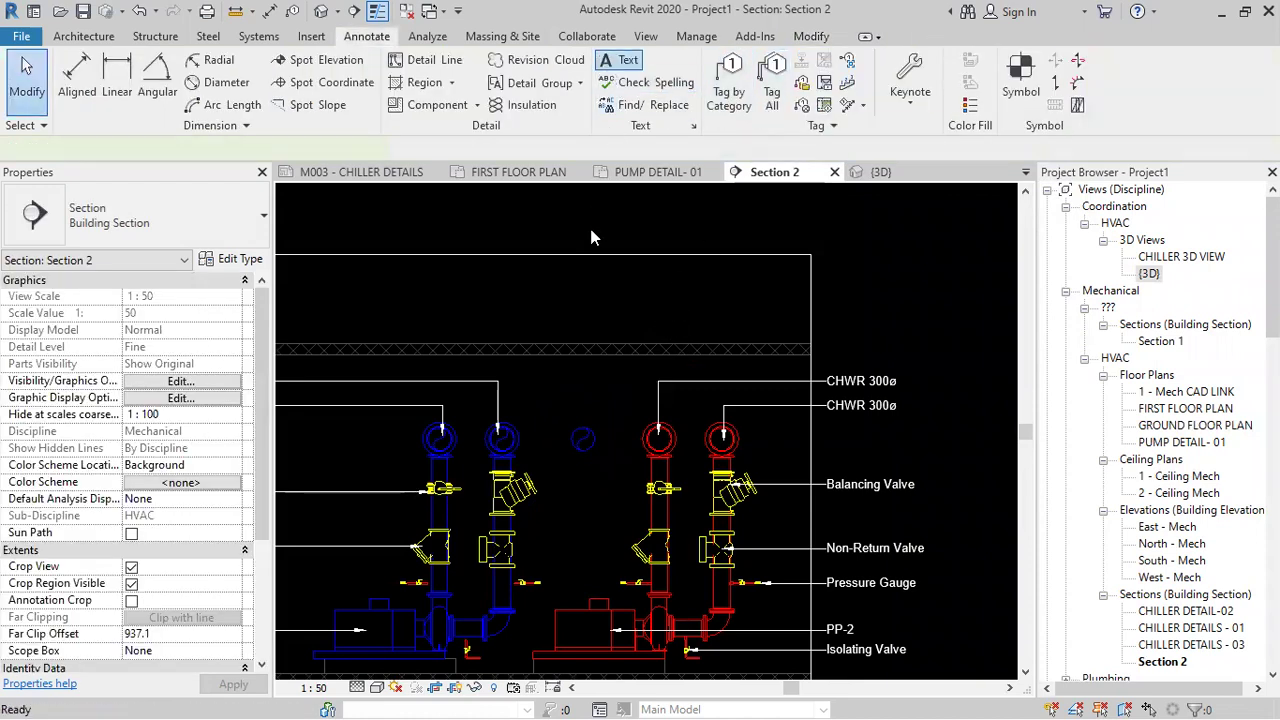
- Add a 2.5mm Arial text note reading BY PASS LINE with a two-segment leader pointing to the lone blue pipe between the pump groups
key(t)
key(x)
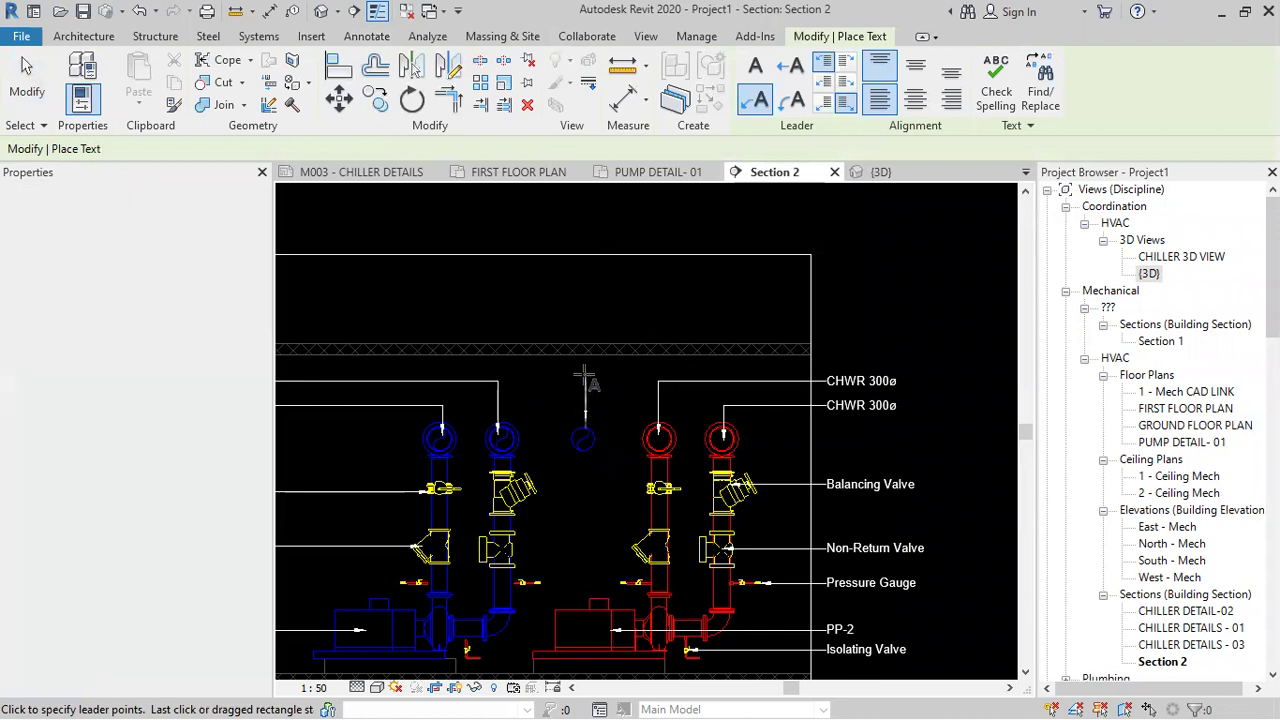
click(585, 318)
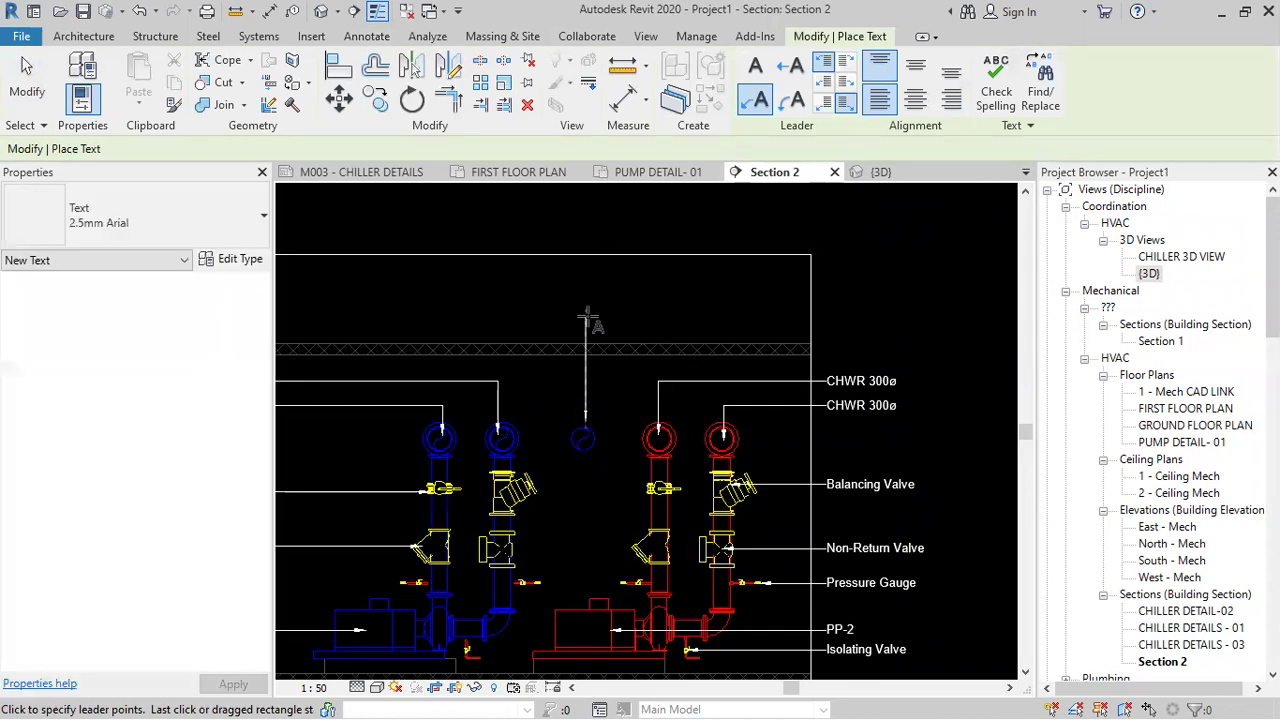
click(638, 318)
text(BY PASS LINE)
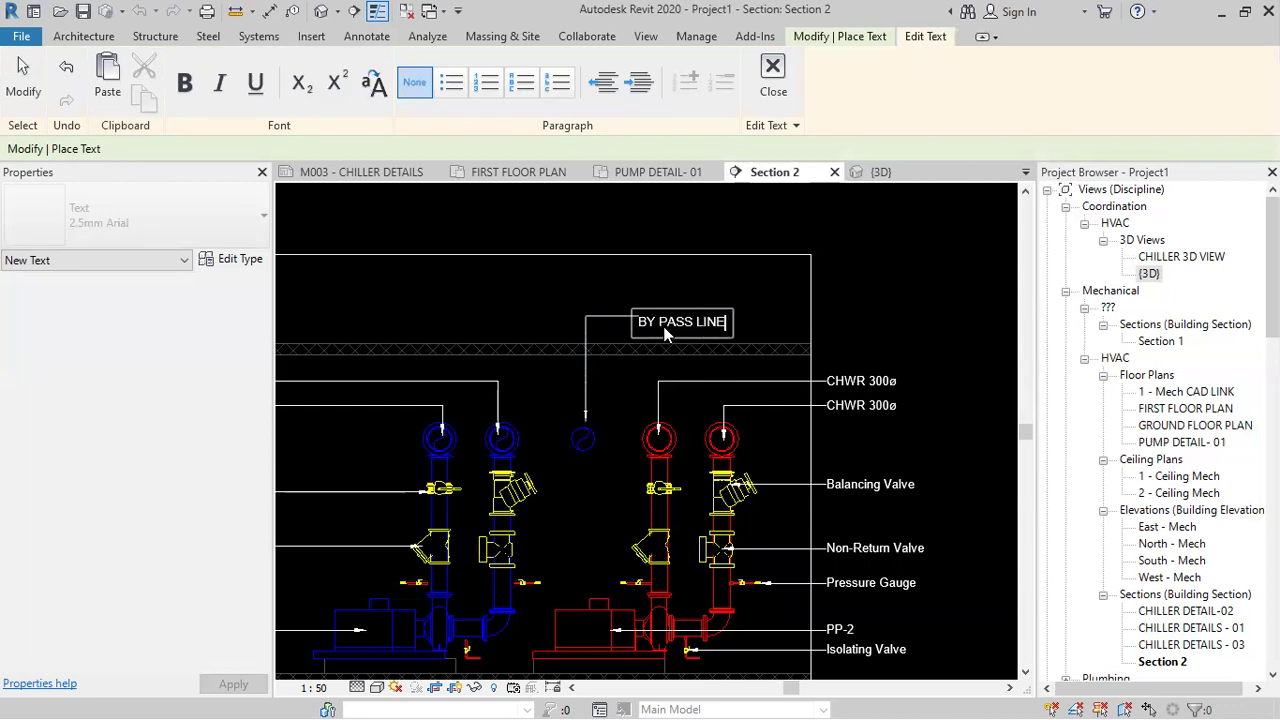
click(772, 78)
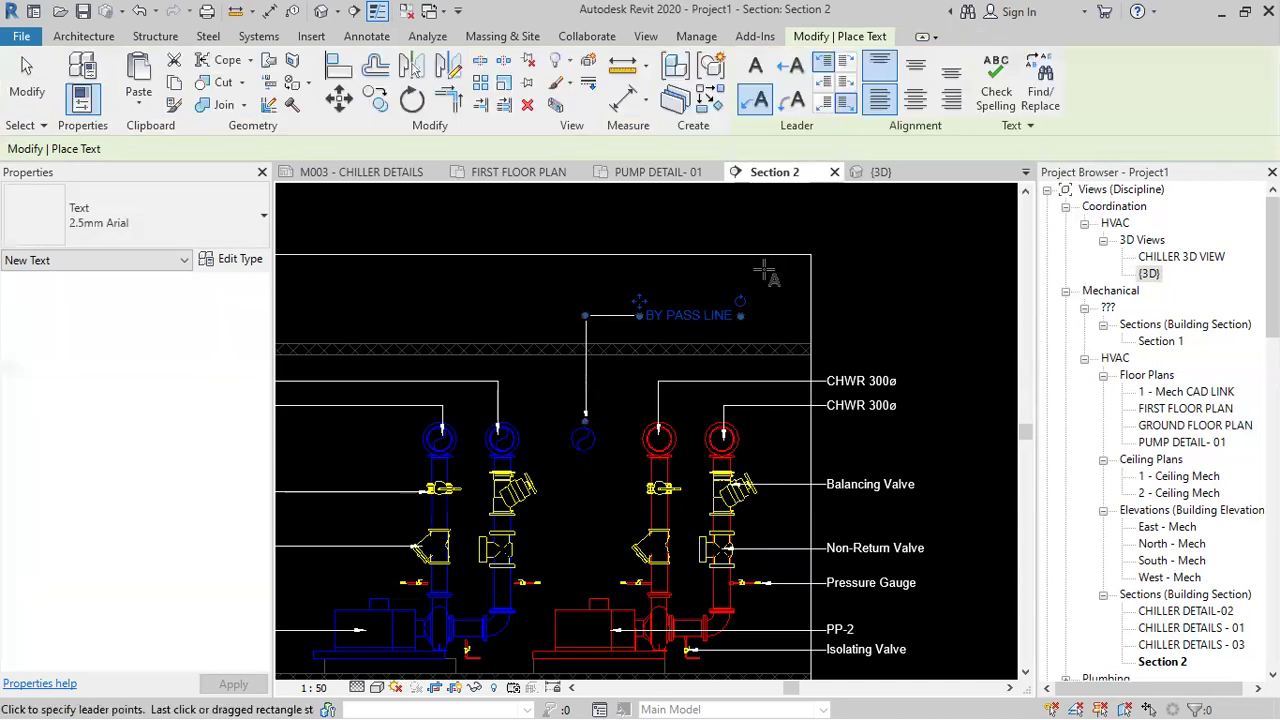
key(Escape)
scroll(647, 360, down, 1)
scroll(647, 360, down, 1)
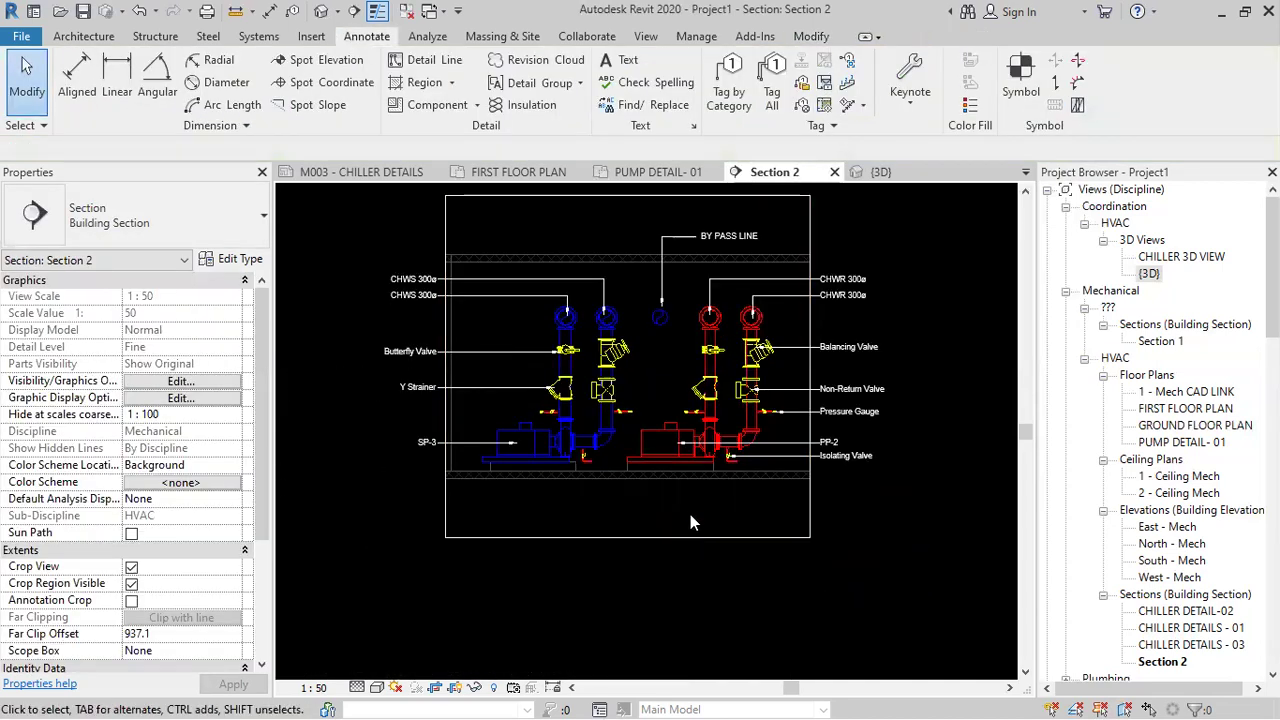
scroll(697, 508, down, 1)
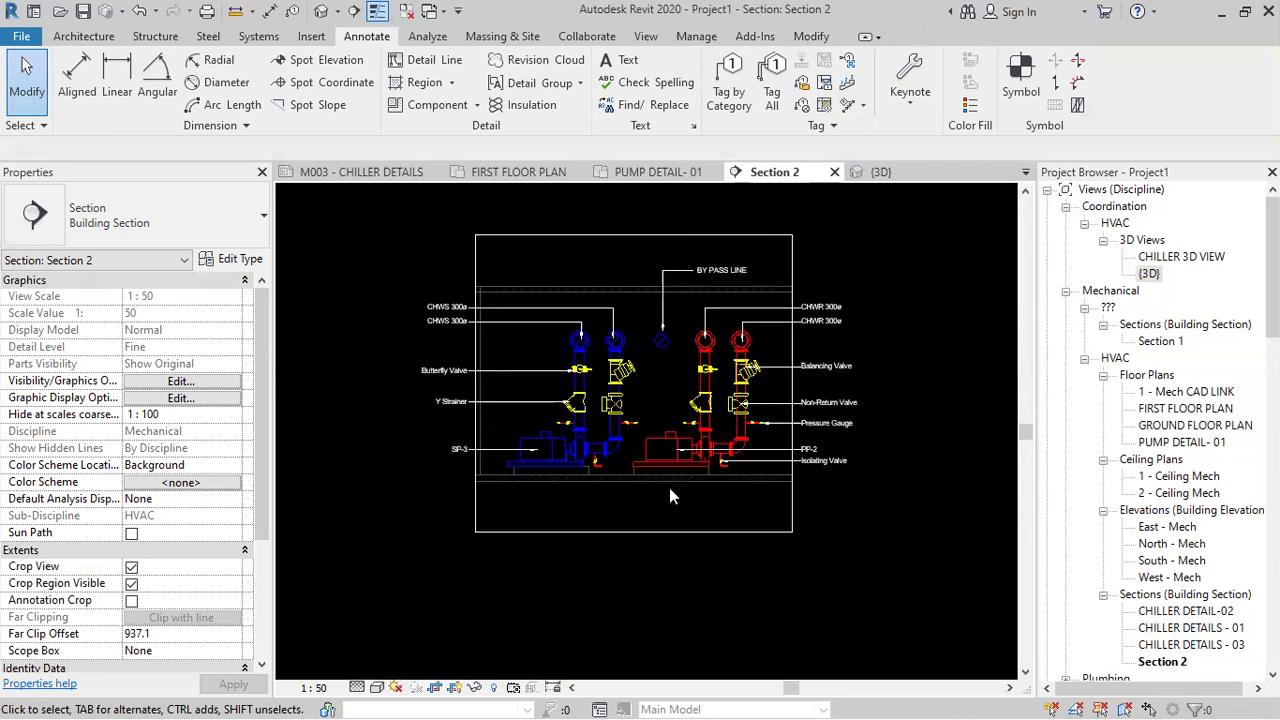
- Examine the section line through the pump groups in the GROUND FLOOR PLAN view and in the PUMP DETAIL- 01 view
double_click(1190, 425)
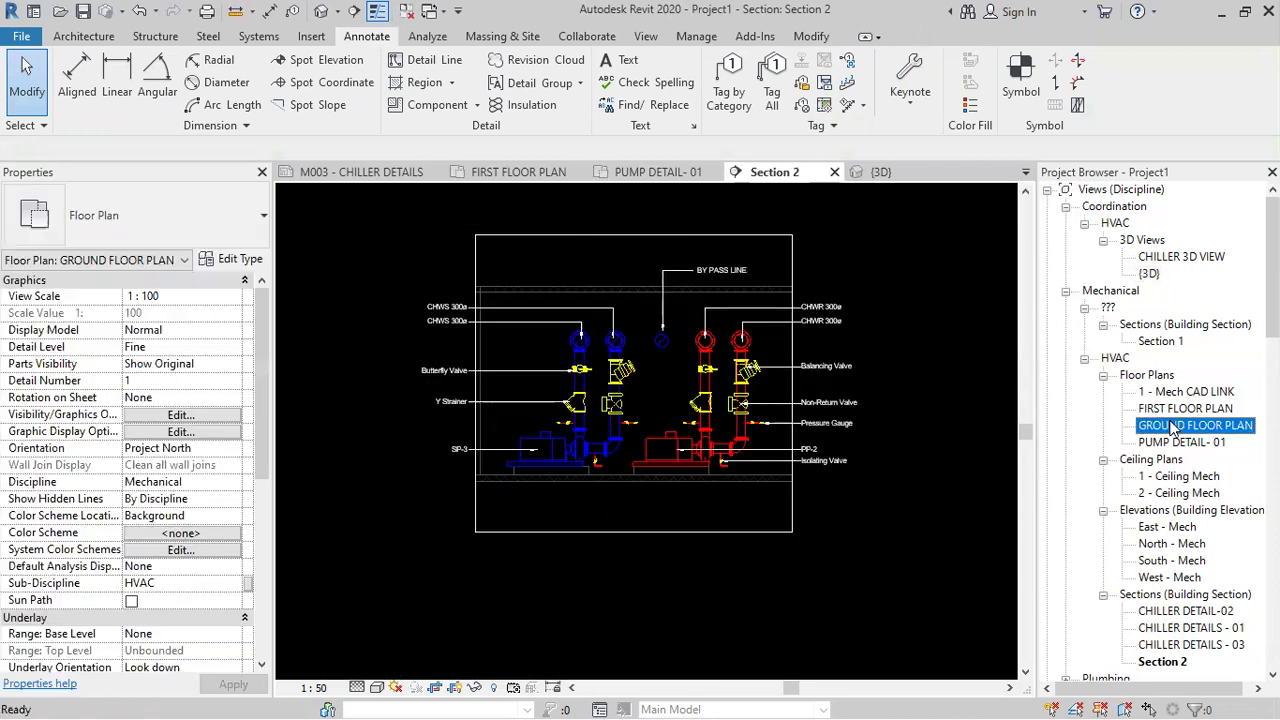
middle_drag(610, 505, 553, 454)
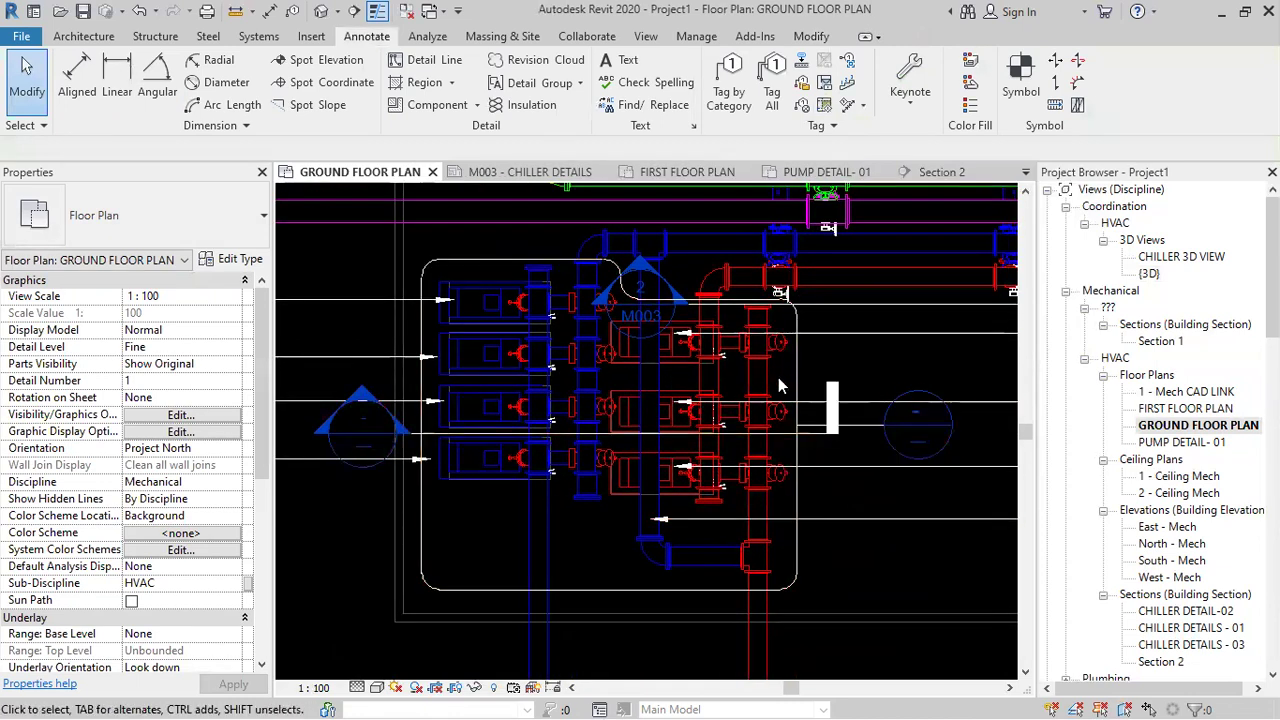
scroll(778, 377, down, 2)
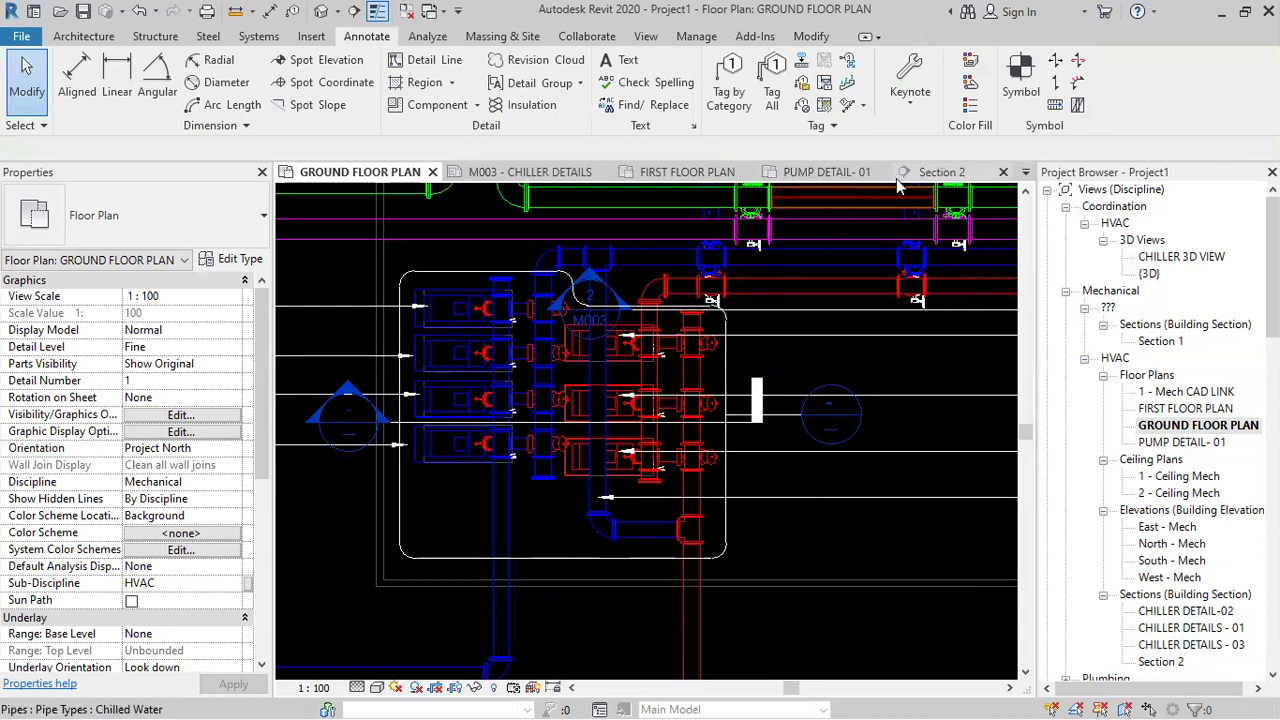
click(835, 173)
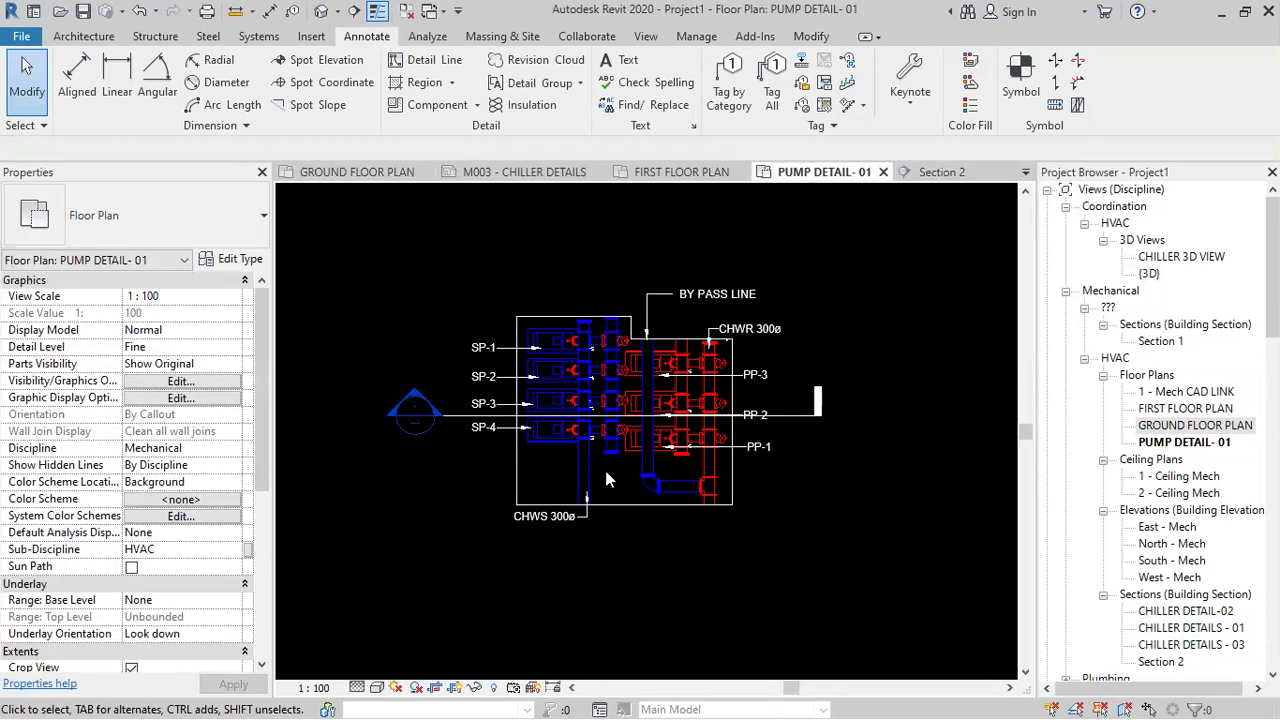
- Rename the Section 2 view of the tagged pump groups as PUMP DETAIL-02
click(940, 172)
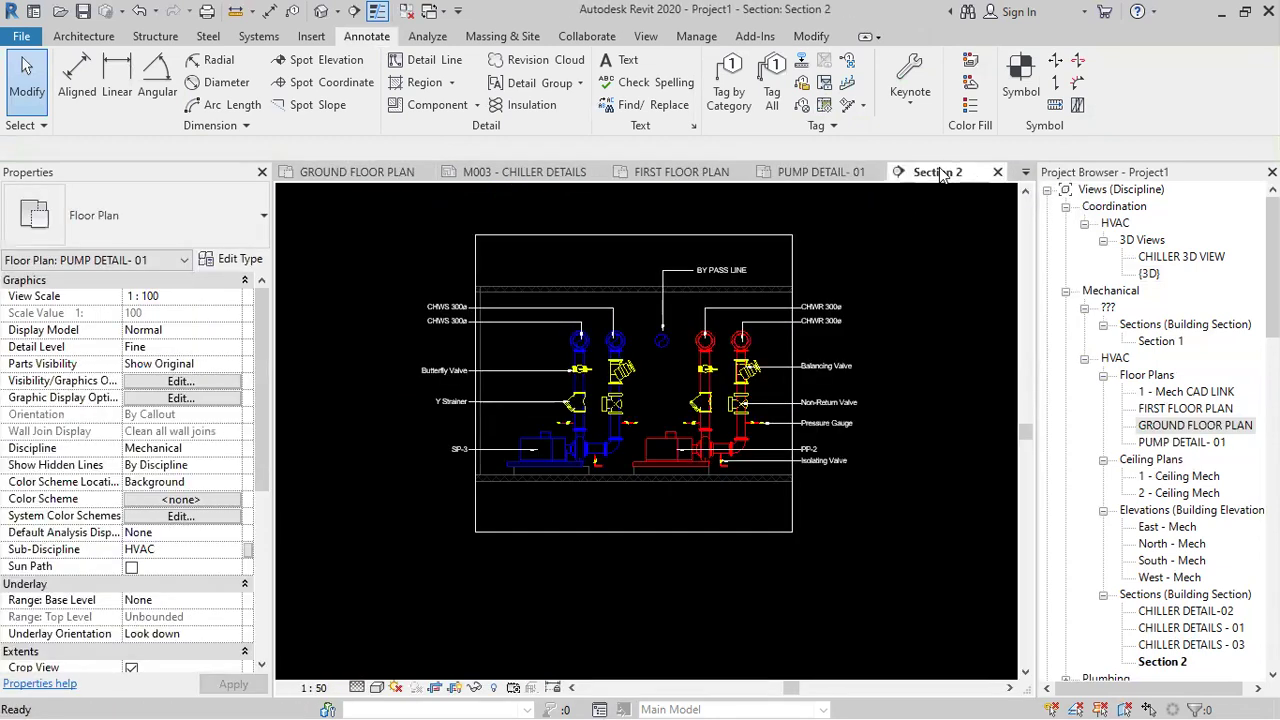
scroll(140, 580, down, 4)
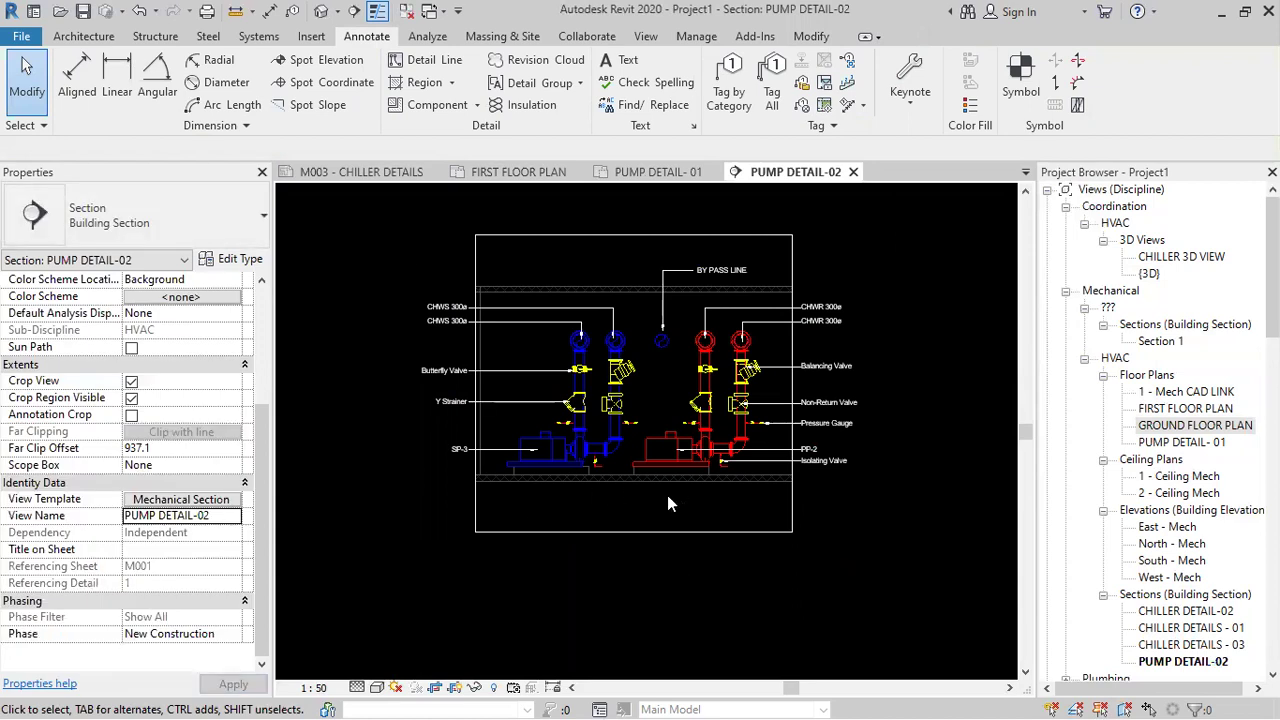
- In the GROUND FLOOR PLAN view, cut a vertical building section just outside the red pump group and flip it to face the pumps
double_click(1178, 428)
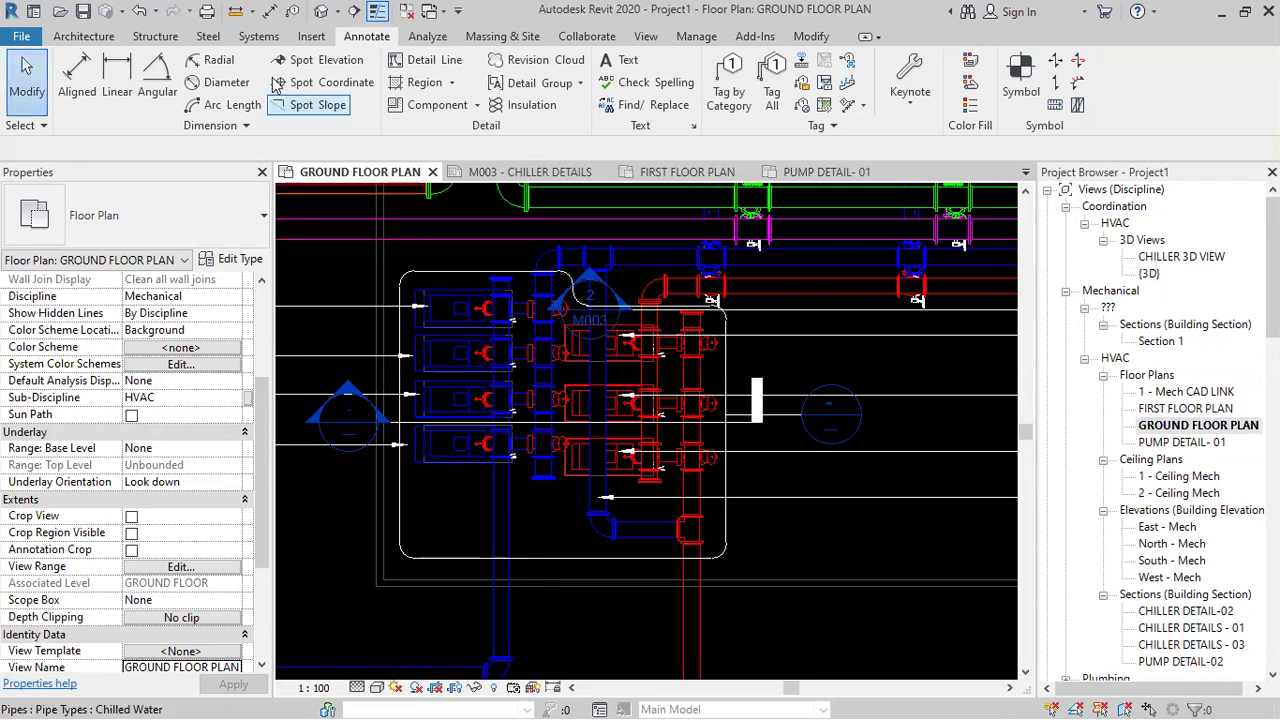
click(354, 11)
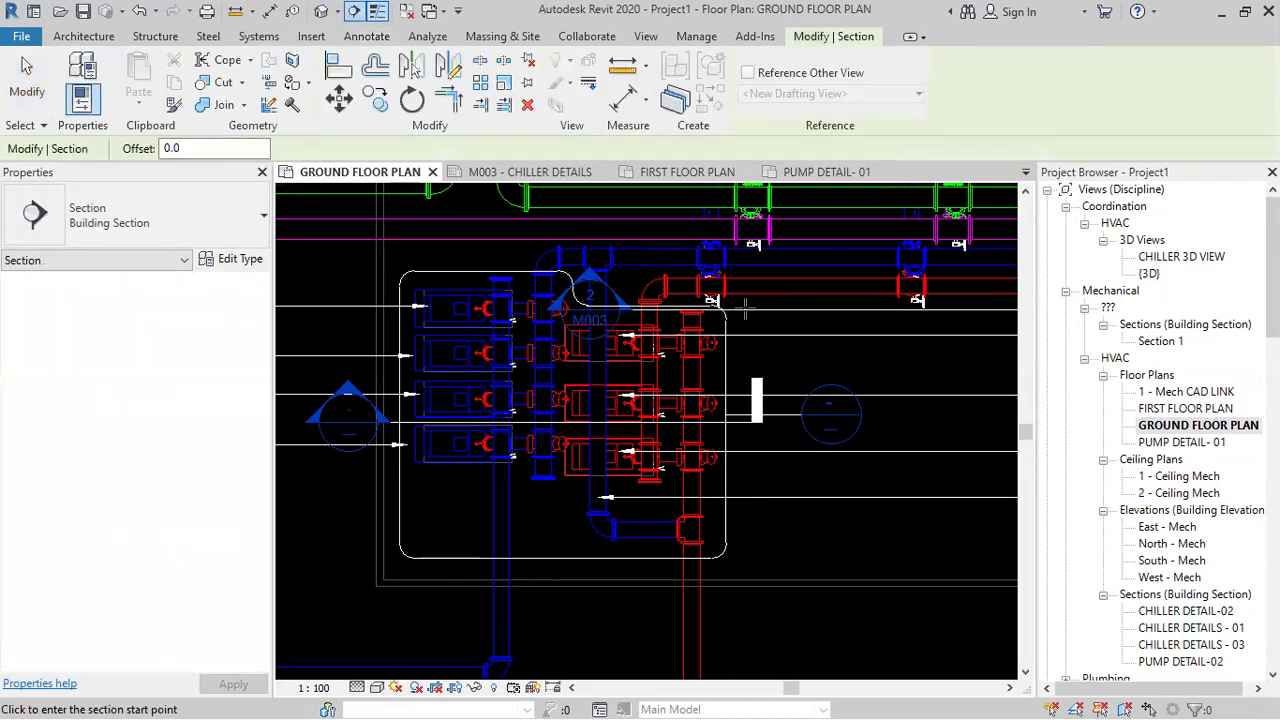
scroll(733, 297, up, 2)
click(733, 297)
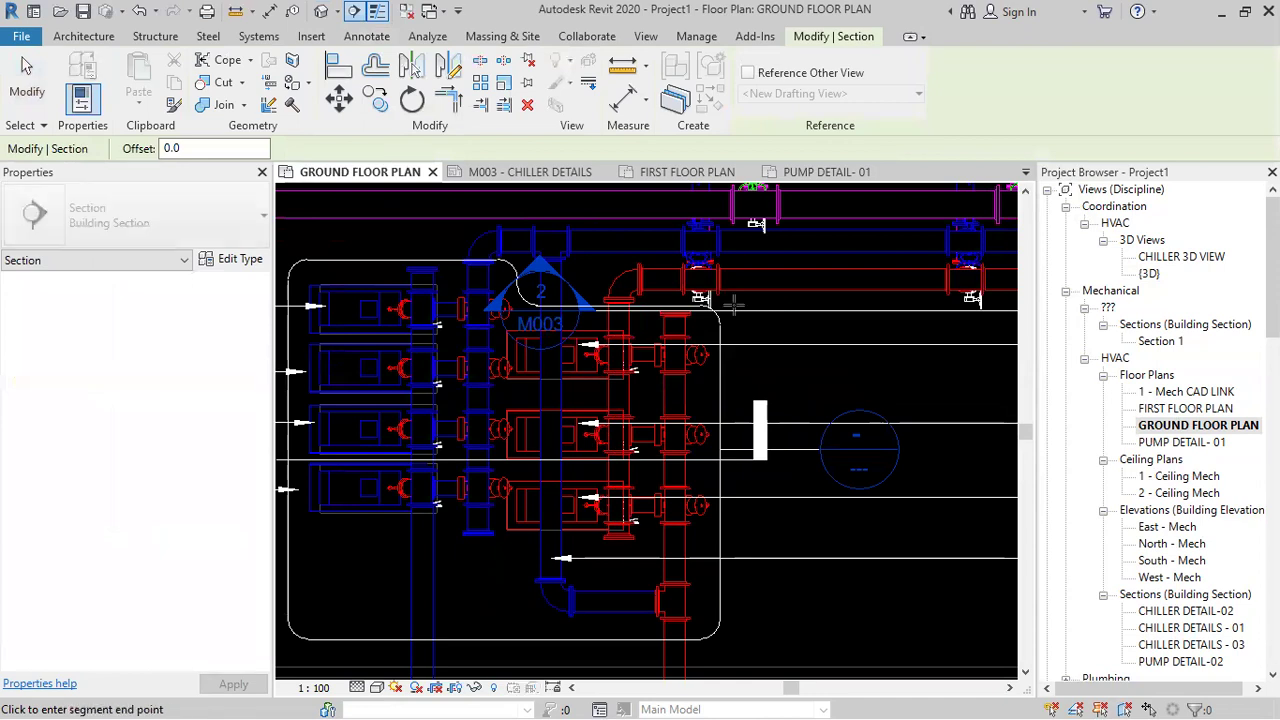
middle_drag(740, 580, 727, 483)
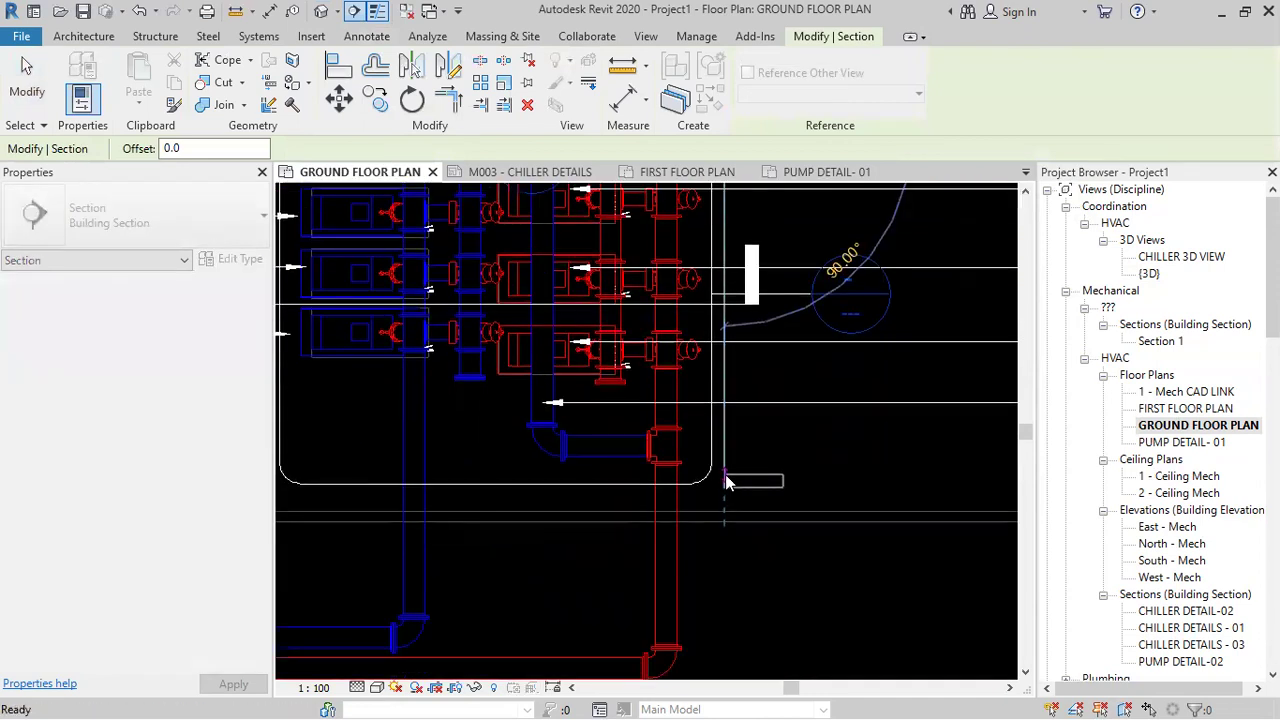
click(722, 412)
middle_drag(714, 258, 722, 380)
scroll(722, 380, up, 2)
right_click(722, 380)
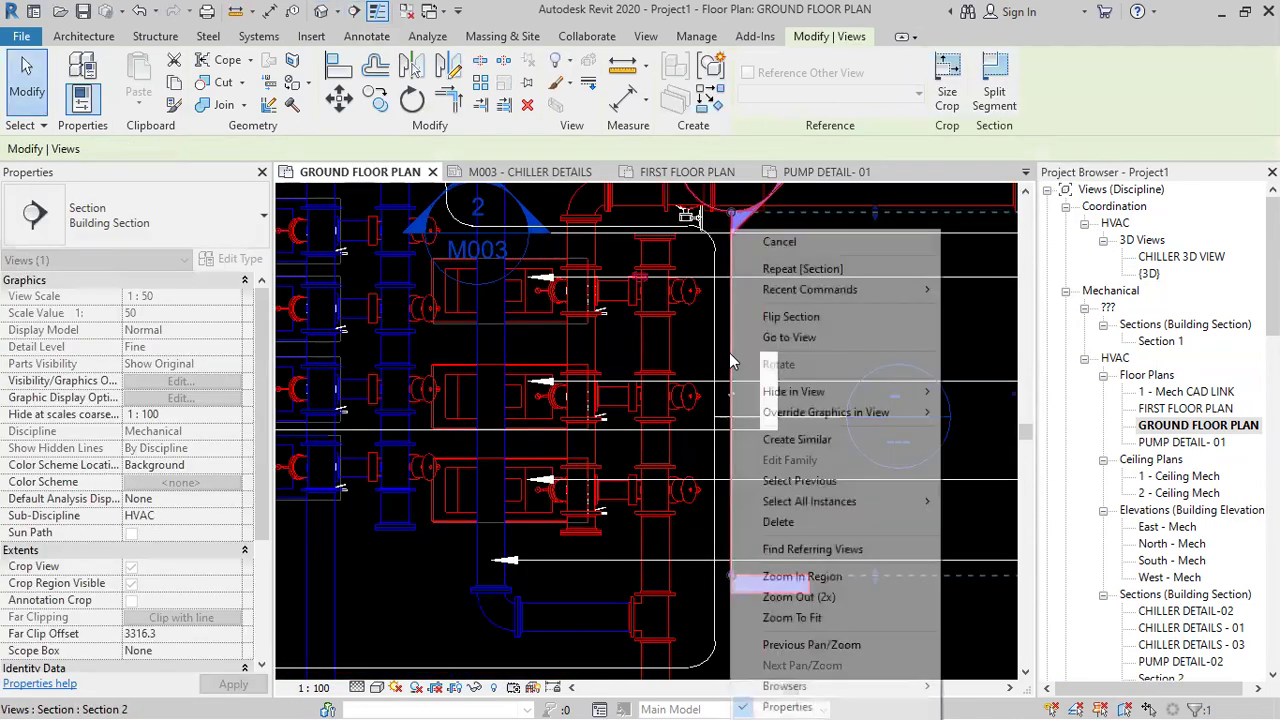
click(775, 317)
- Adjust the new section's far clip offset to about 3354 so it spans the red pumps, and open the section view
scroll(465, 396, up, 2)
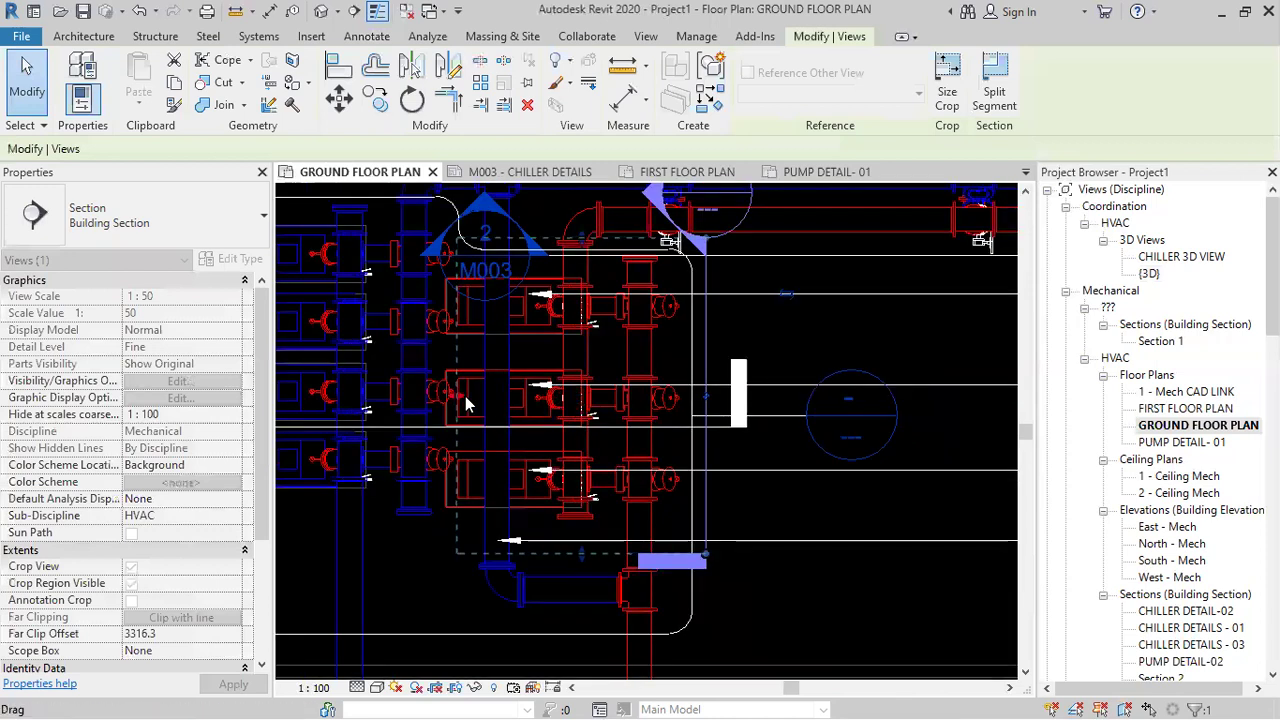
drag(456, 401, 453, 398)
scroll(453, 398, down, 2)
middle_drag(728, 356, 736, 437)
right_click(749, 423)
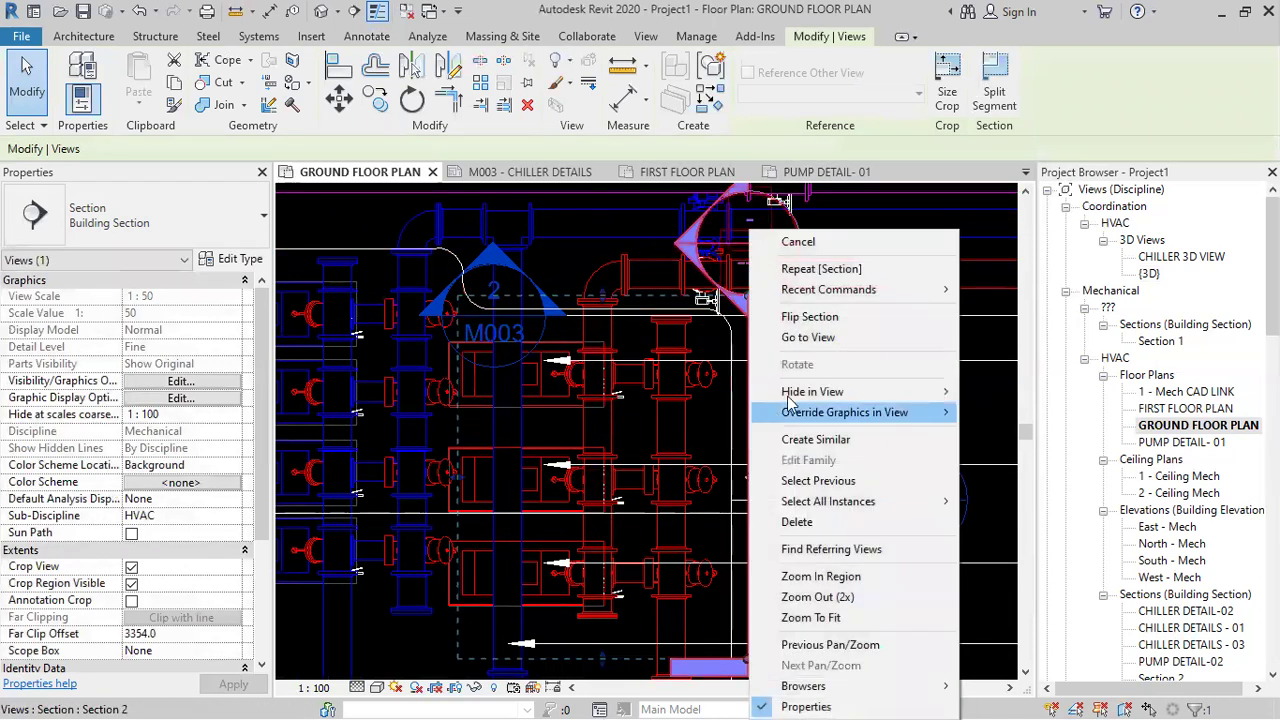
click(795, 340)
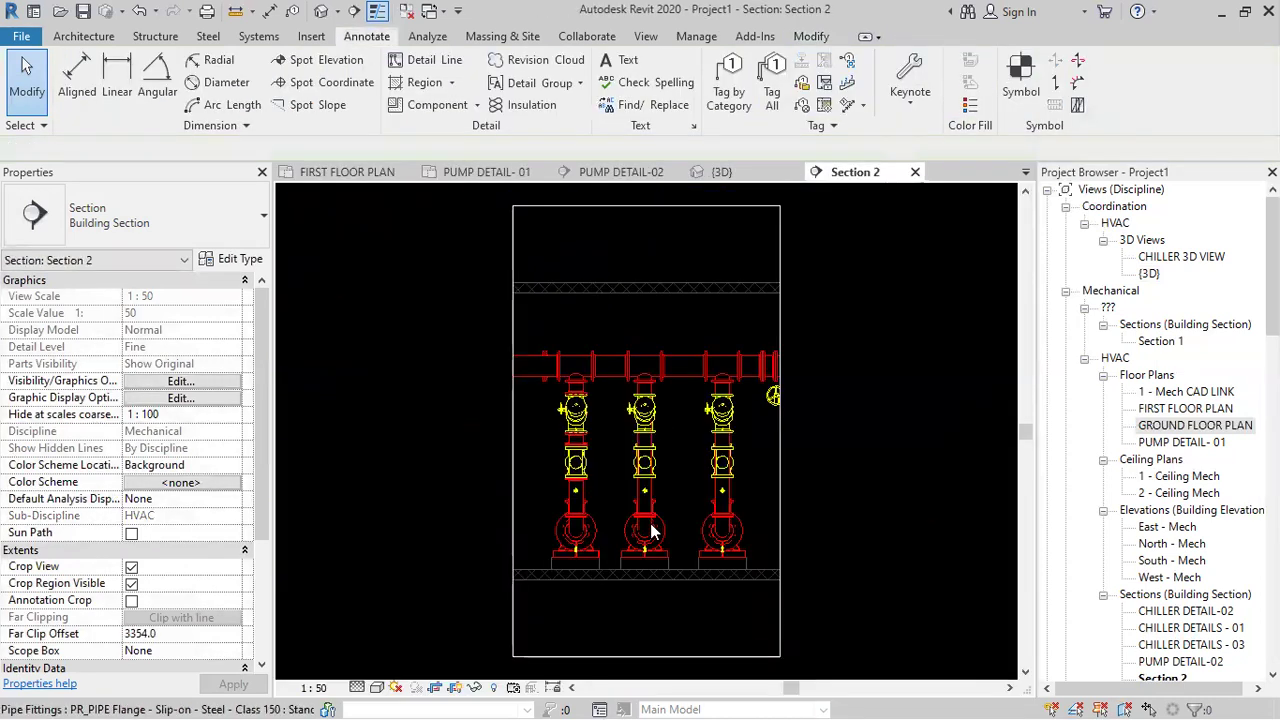
- Tag the horizontal red header pipe as CHWR 300ø with an elbowed leader, placing the label outside the crop boundary
scroll(167, 593, down, 5)
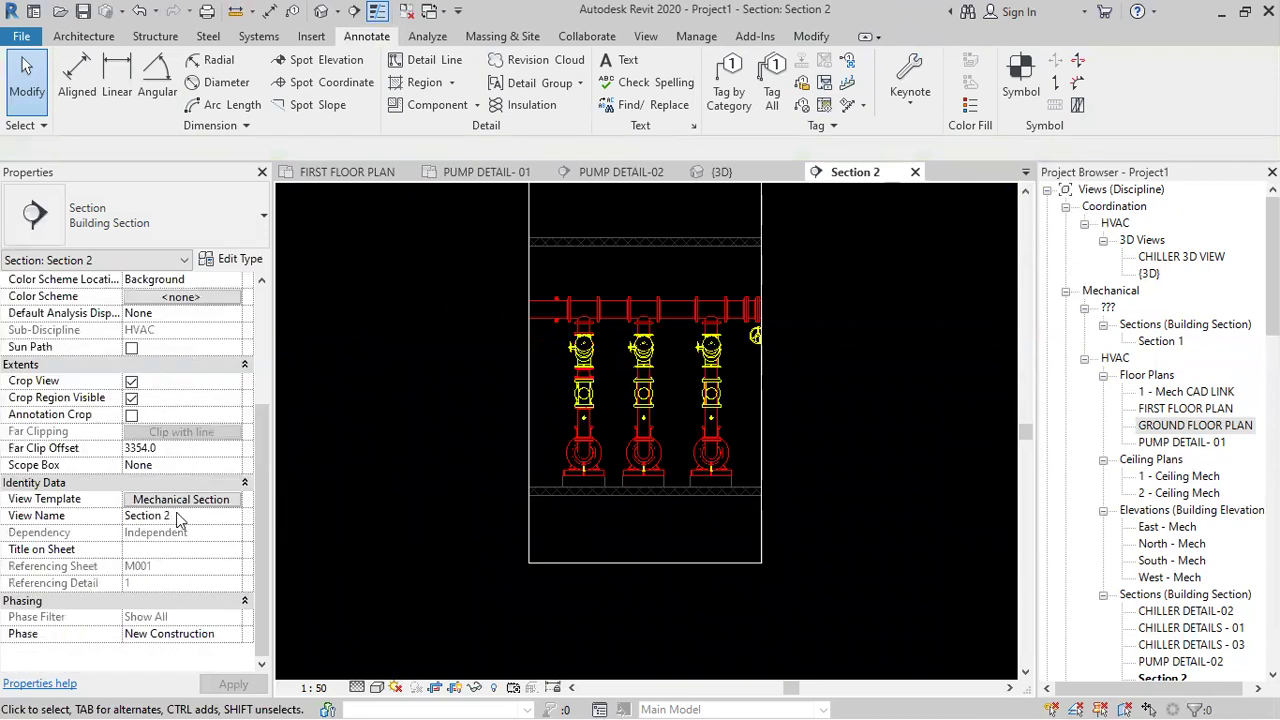
key(z)
key(f)
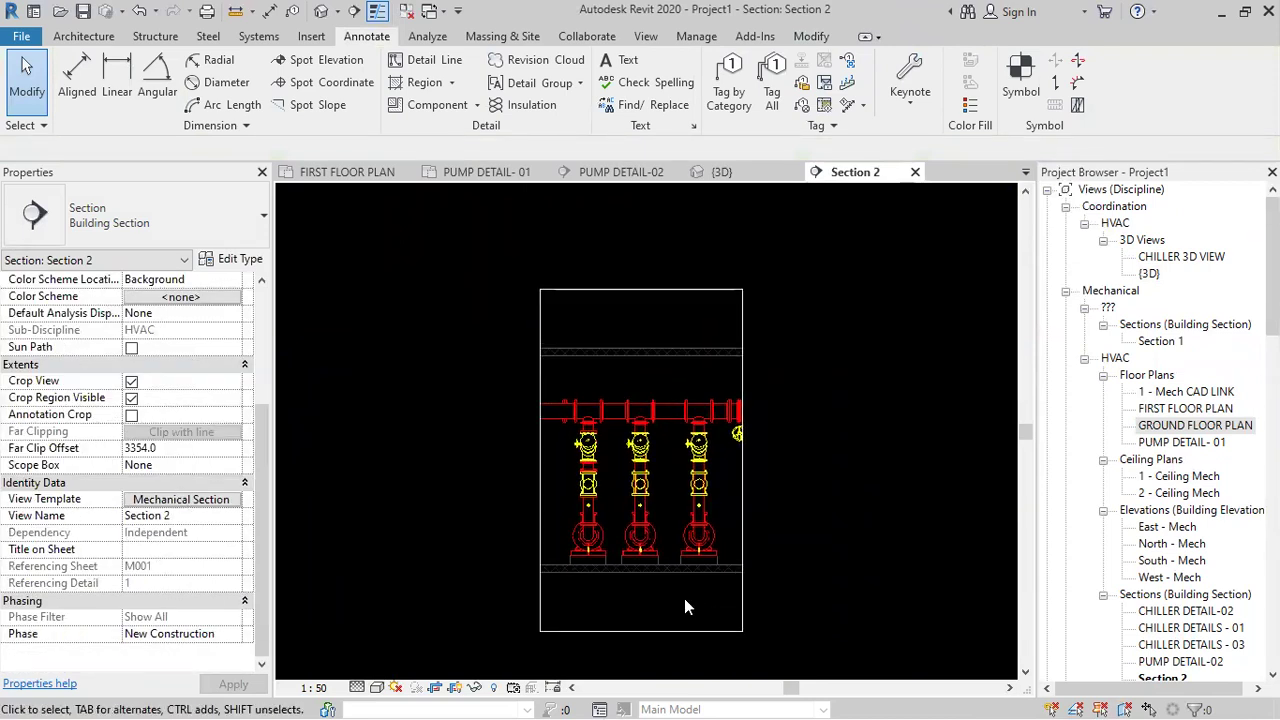
scroll(656, 482, up, 2)
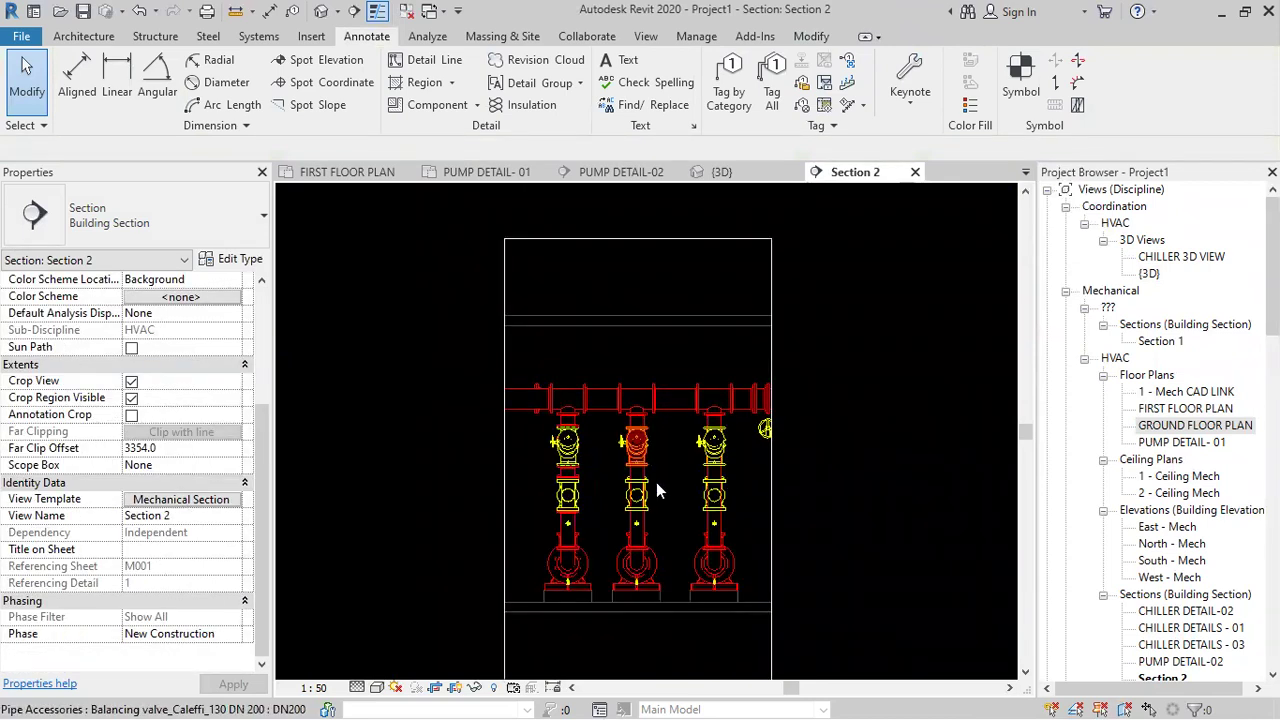
scroll(643, 548, down, 2)
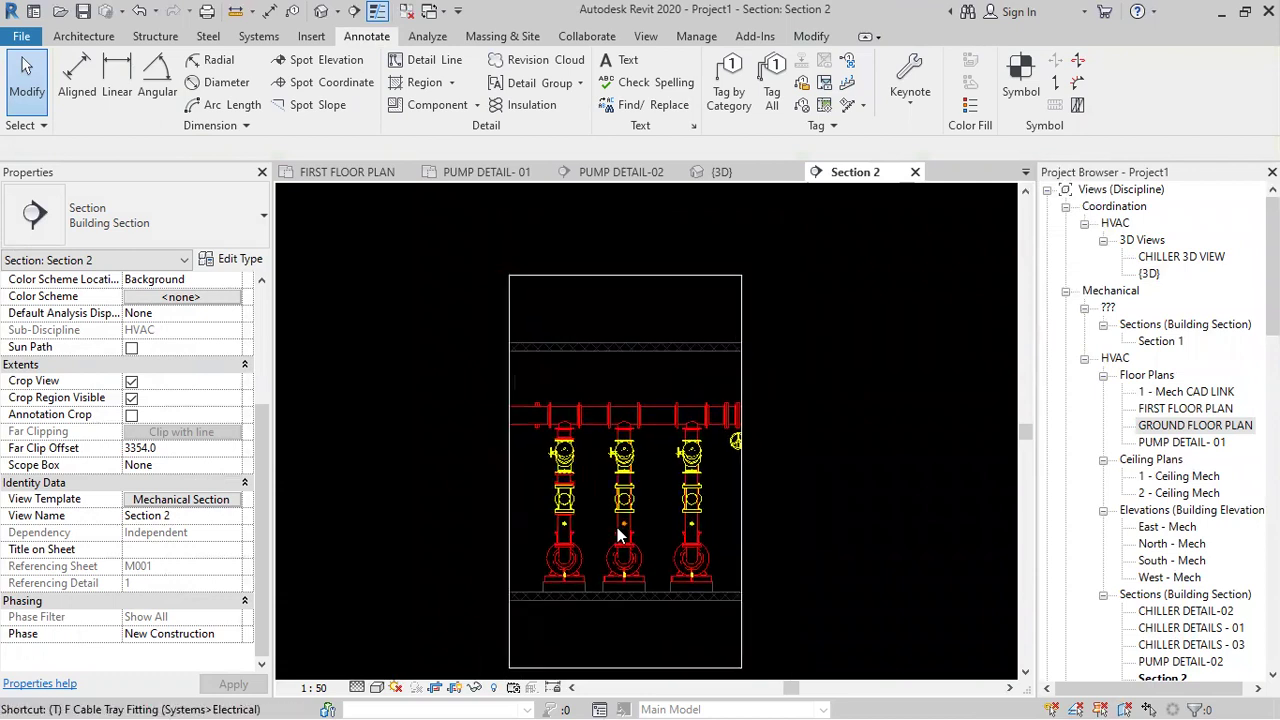
key(t)
key(g)
scroll(660, 403, up, 2)
click(659, 401)
click(804, 381)
- Tag the Balancing Valve and Non-Return Valve on the riser nearest the label, aligning both tags below the CHWR 300ø label
middle_drag(808, 469, 784, 366)
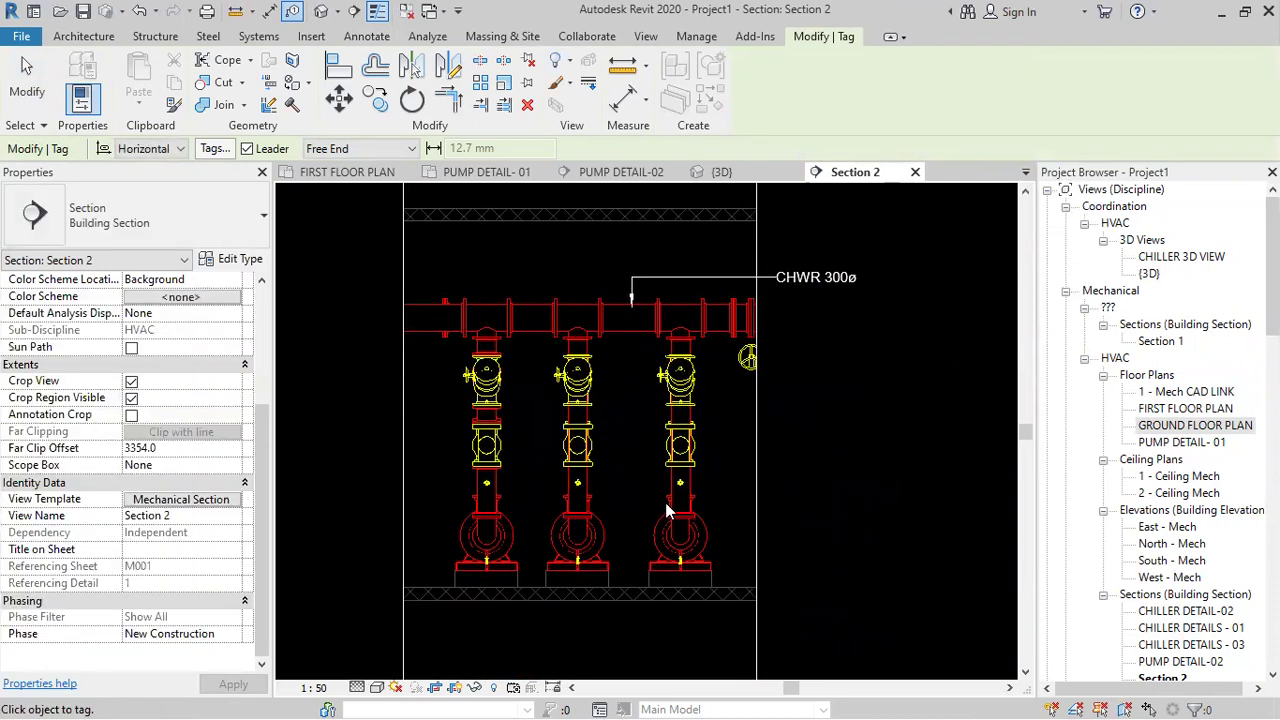
click(688, 555)
key(Escape)
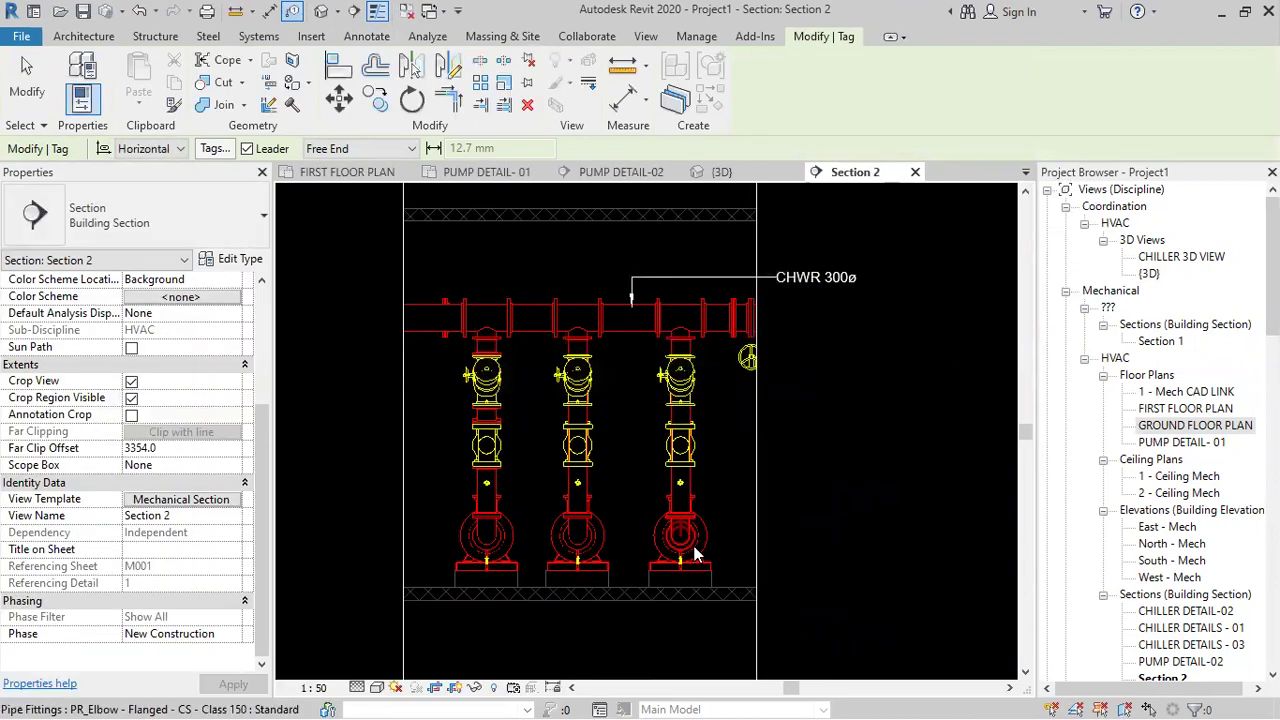
click(695, 400)
click(780, 394)
click(697, 460)
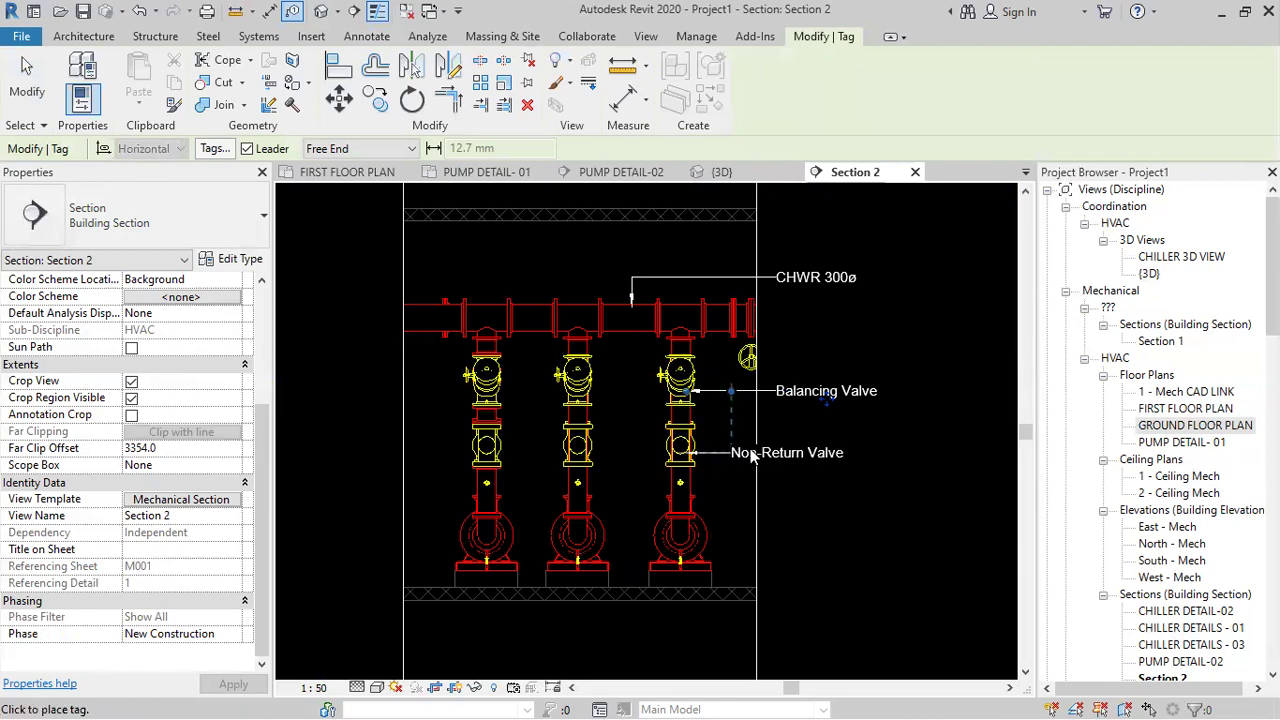
click(773, 455)
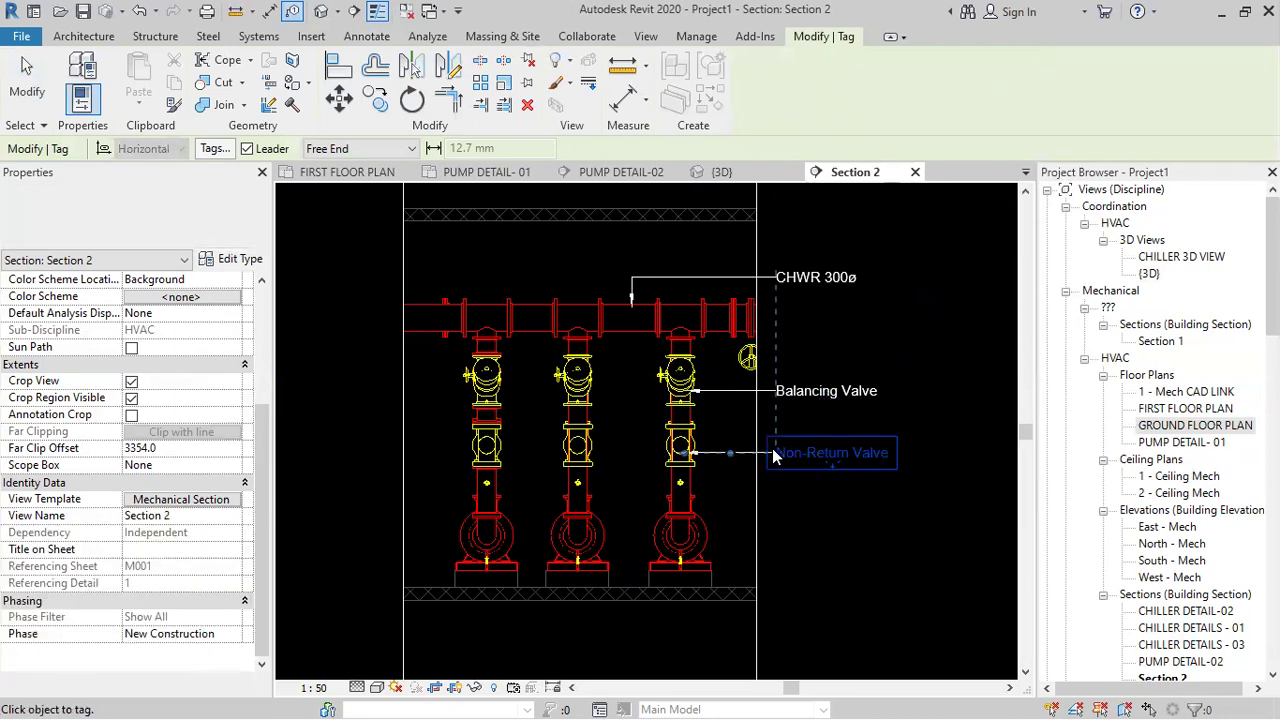
scroll(654, 523, down, 2)
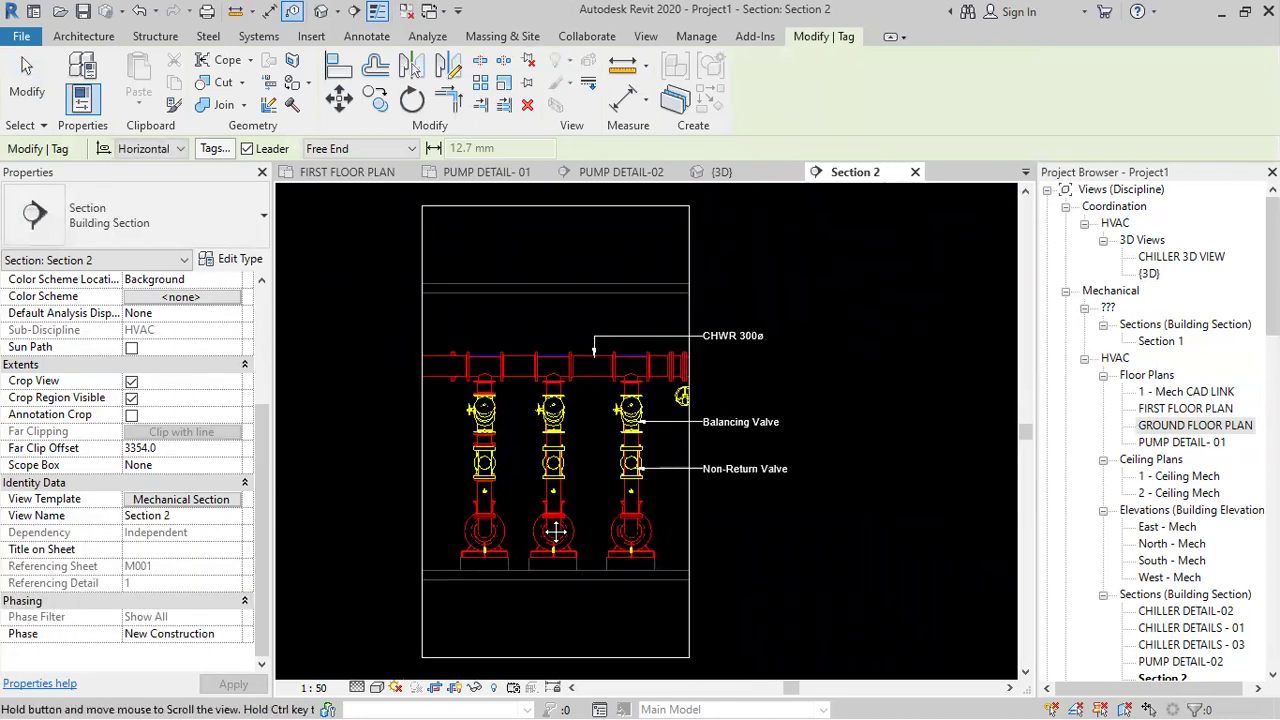
scroll(568, 484, up, 1)
scroll(568, 484, down, 2)
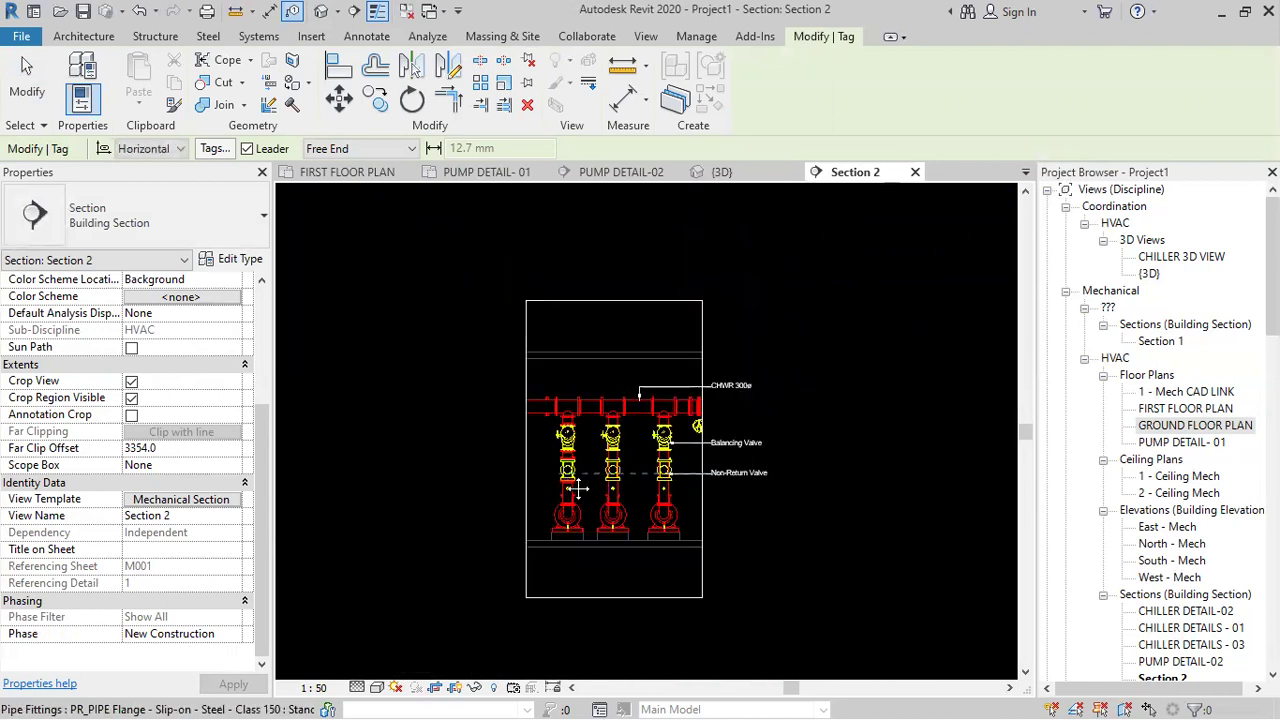
key(Escape)
- Tighten the section's crop region by moving its lower edge up and its upper edge down, closer to the floor slabs
click(611, 591)
drag(606, 591, 606, 558)
drag(603, 308, 608, 350)
click(662, 610)
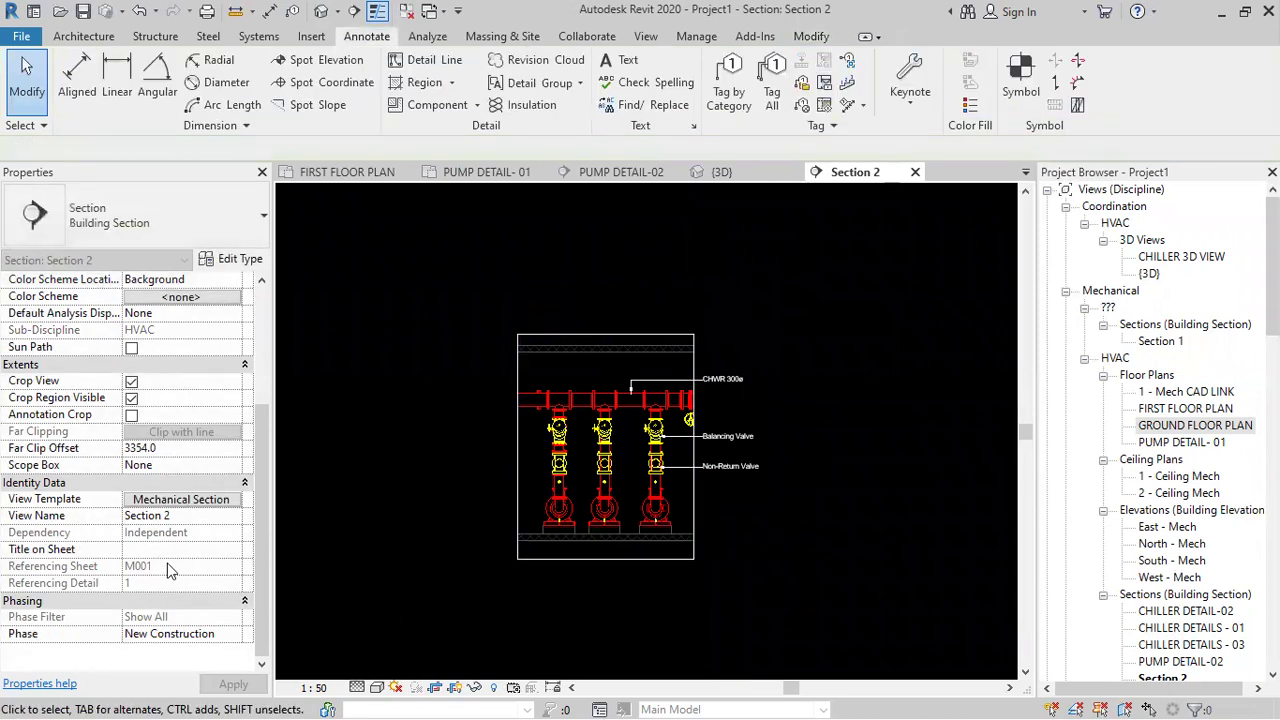
- Rename the cropped section view as PUMP DETAIL - 03
click(207, 517)
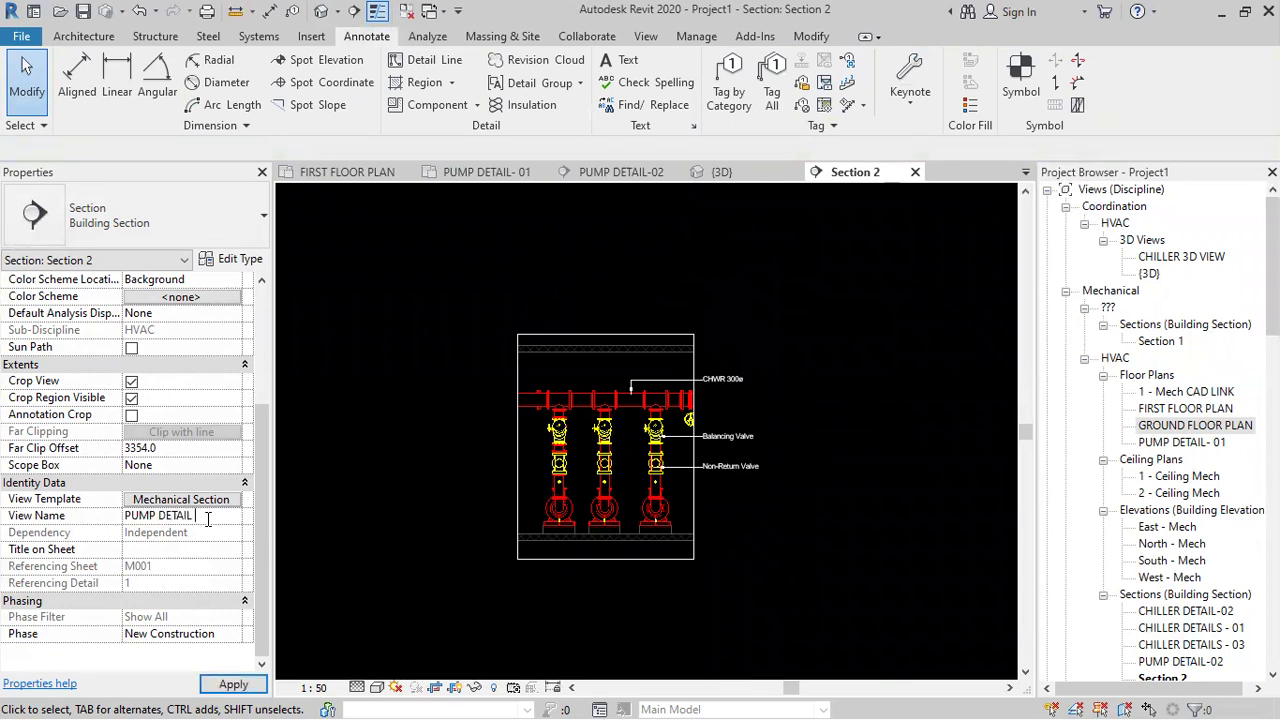
text(PUMP DETAIL - 03)
key(Return)
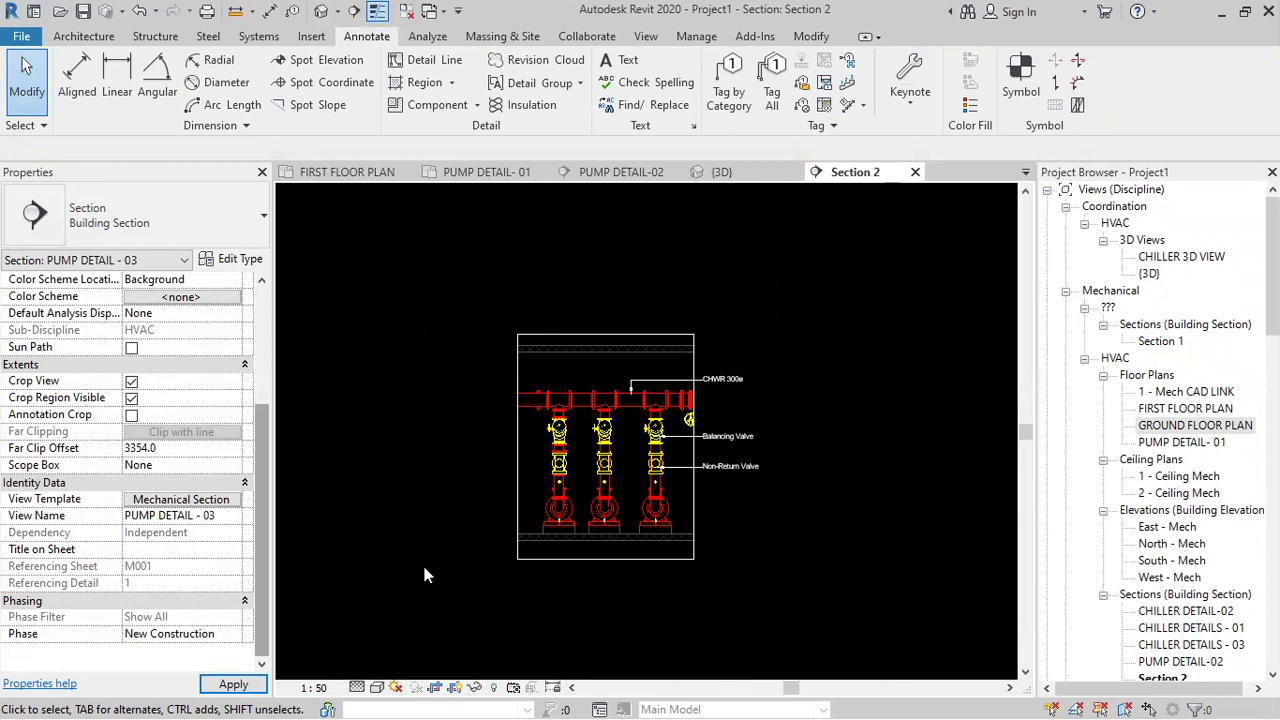
- Create a new sheet with the D 22 x 34 Horizontal titleblock
scroll(1163, 563, down, 5)
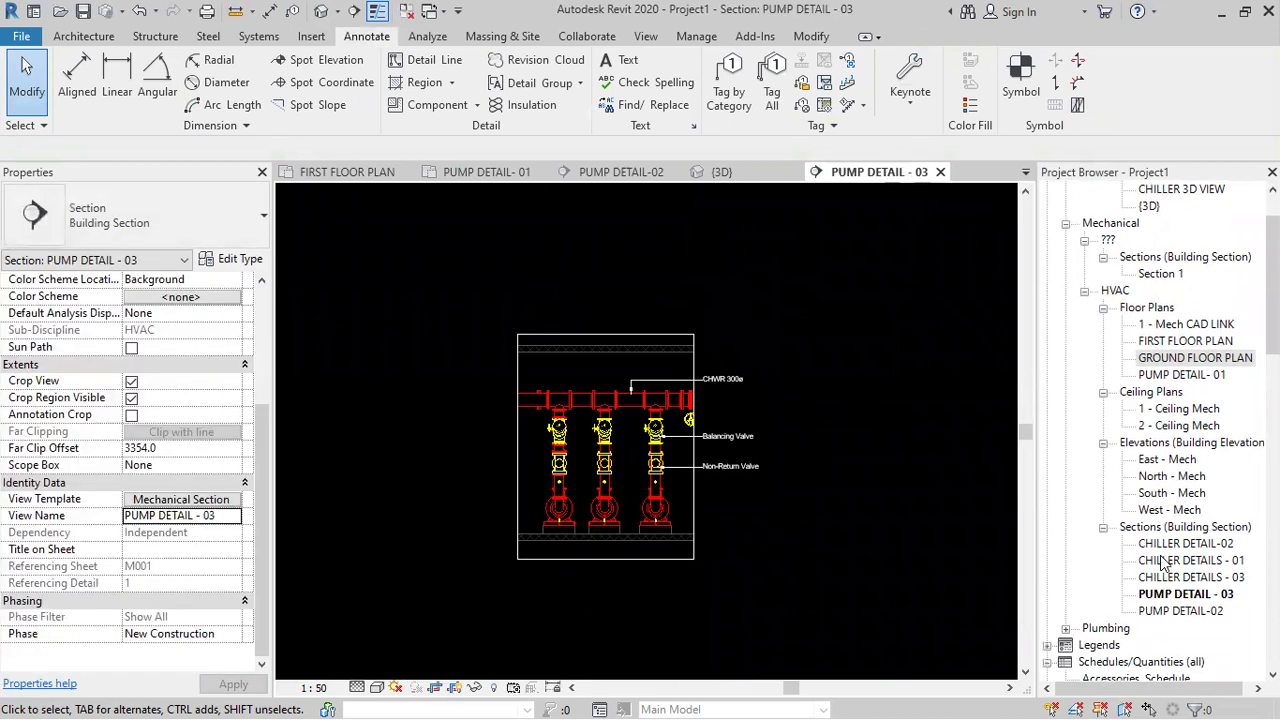
scroll(1163, 563, down, 6)
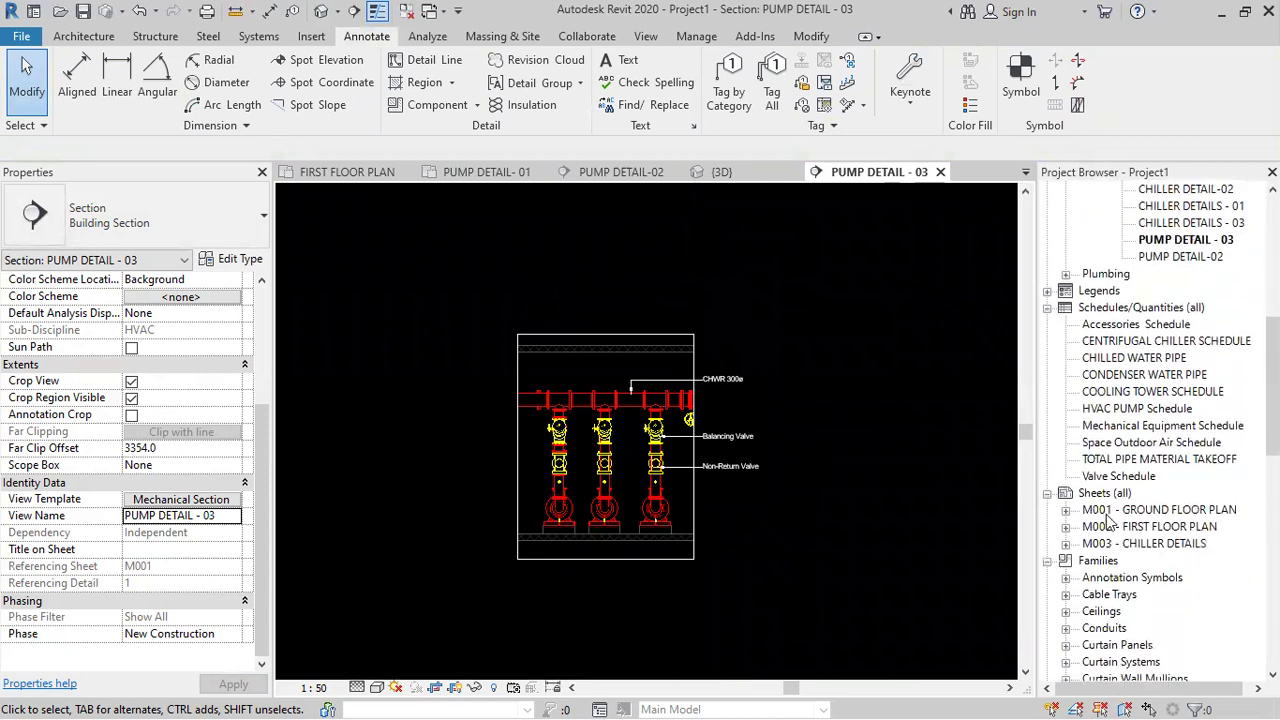
click(1106, 494)
right_click(1108, 496)
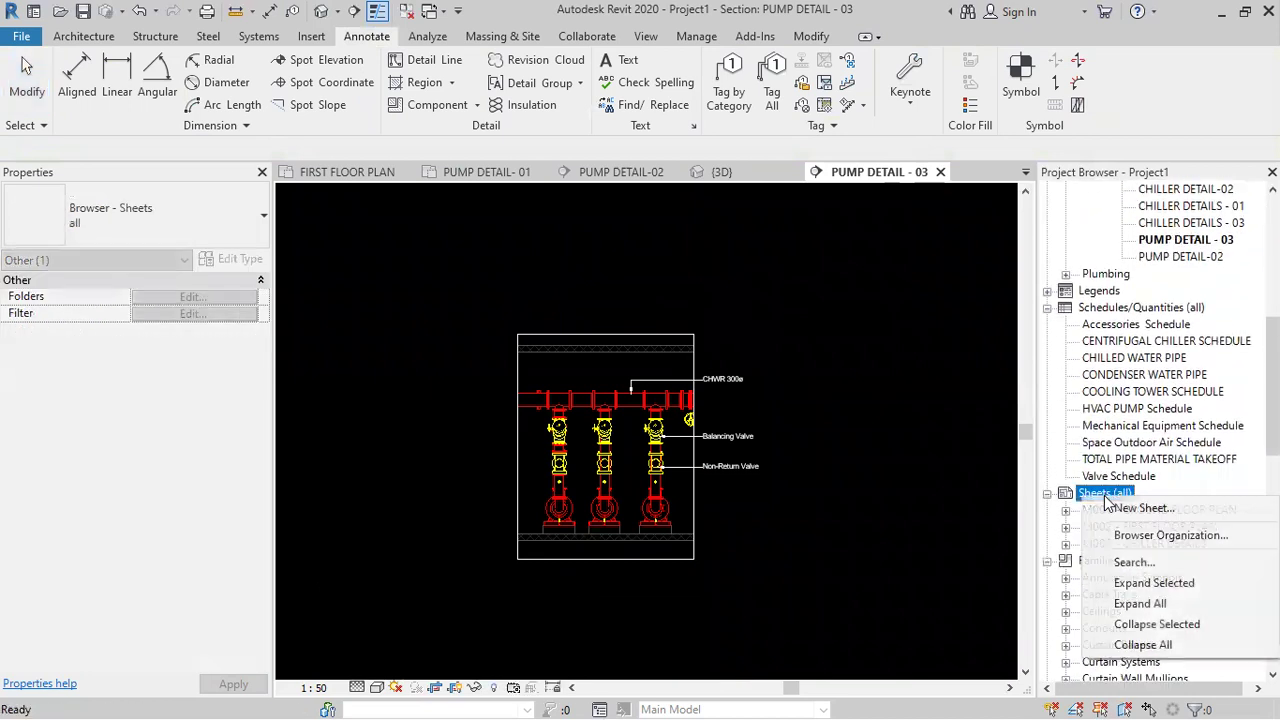
click(1143, 508)
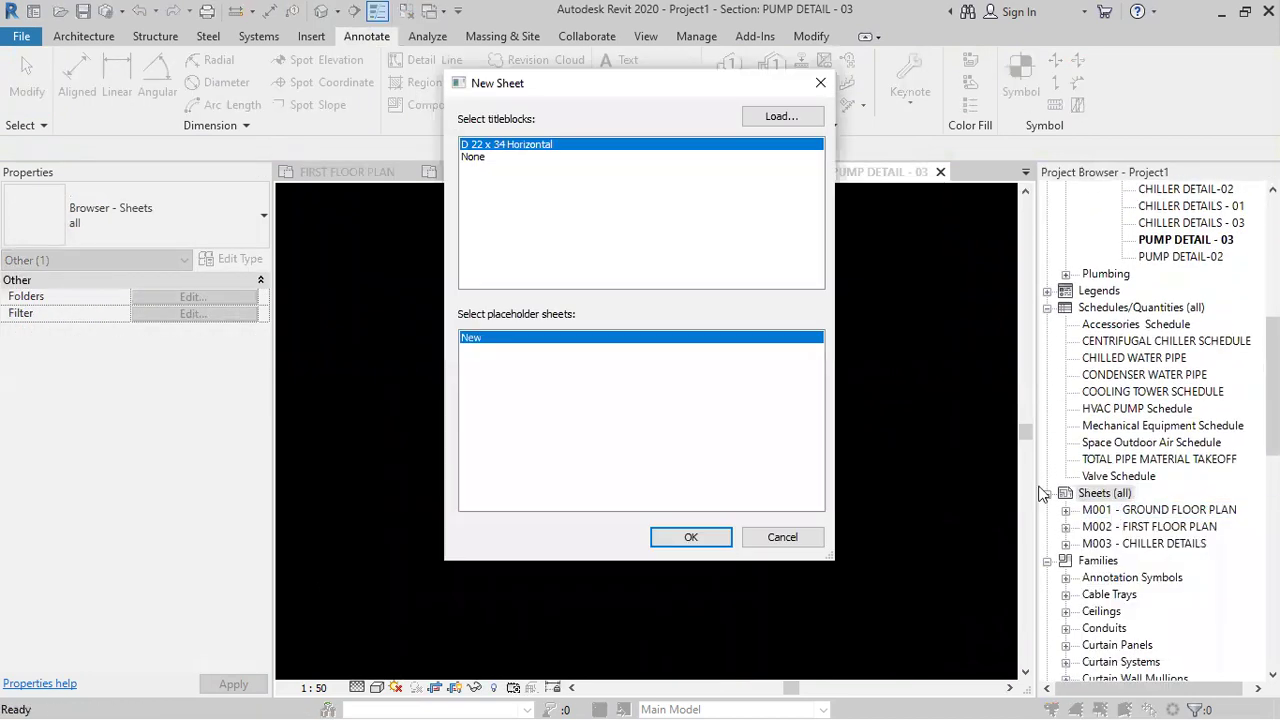
click(691, 537)
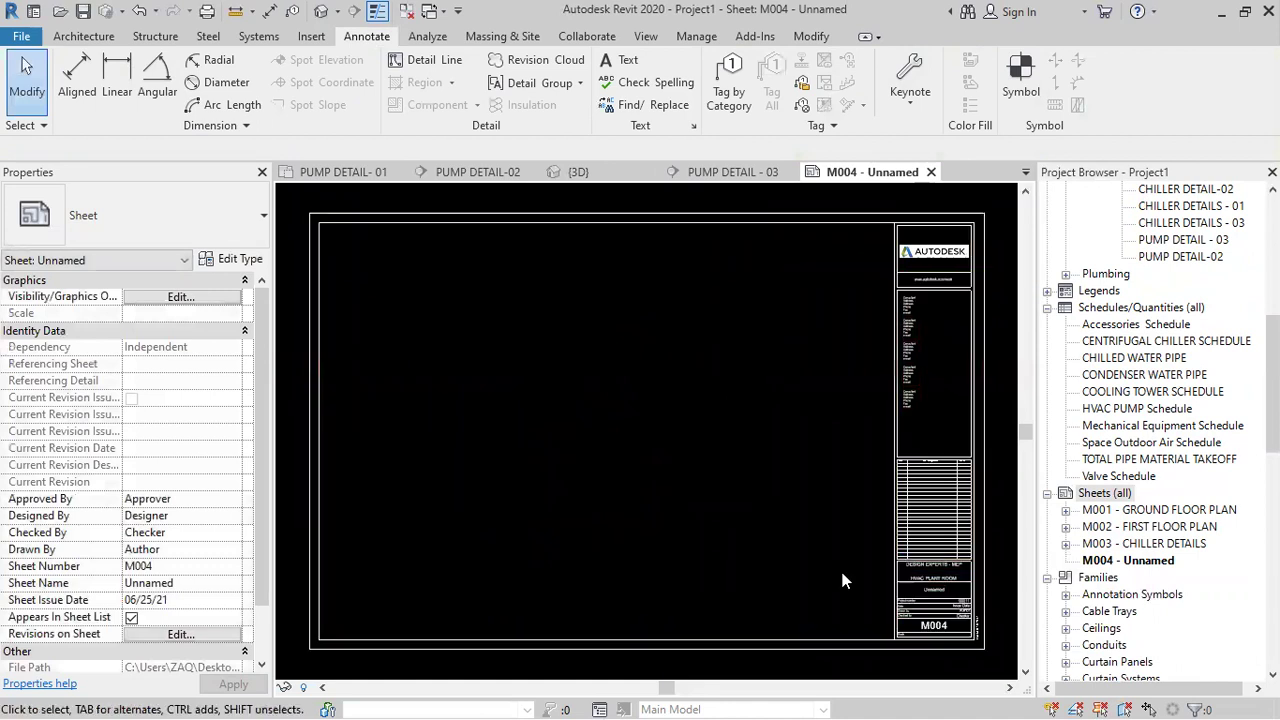
- Place the PUMP DETAIL- 01 floor plan view in the upper-left area of sheet M004 and inspect its title
scroll(1200, 400, up, 2)
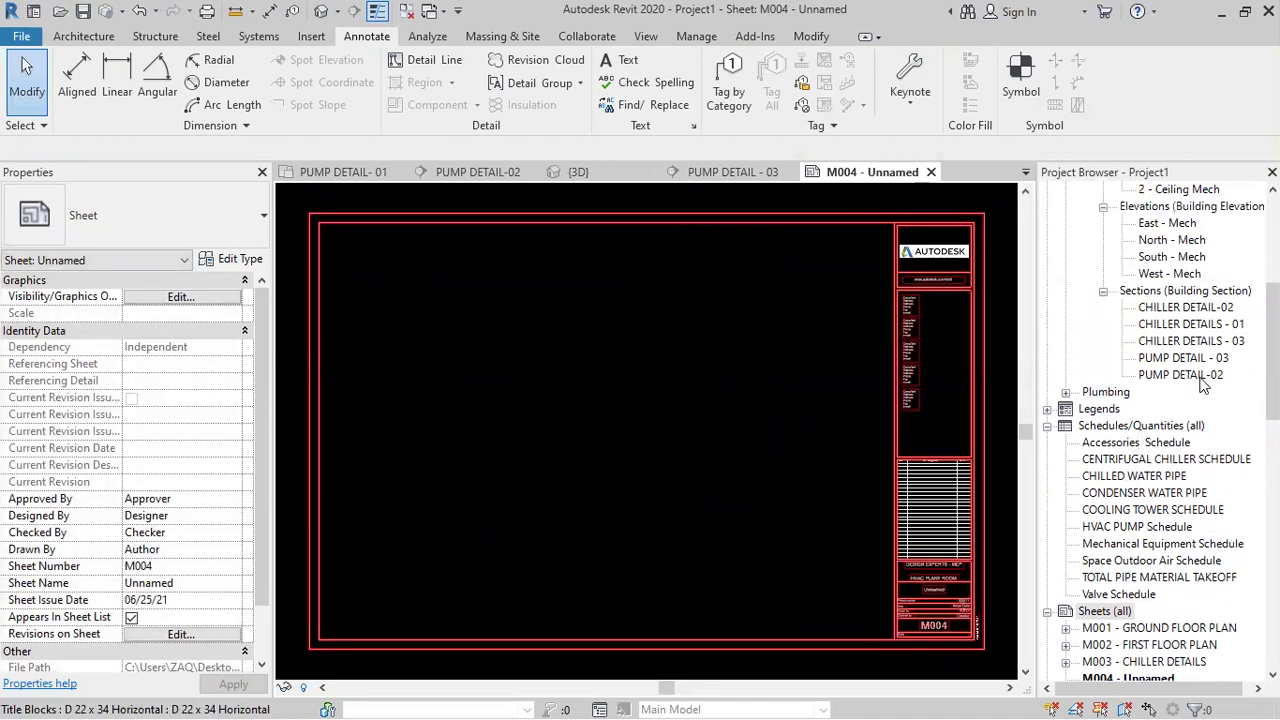
scroll(1170, 366, up, 3)
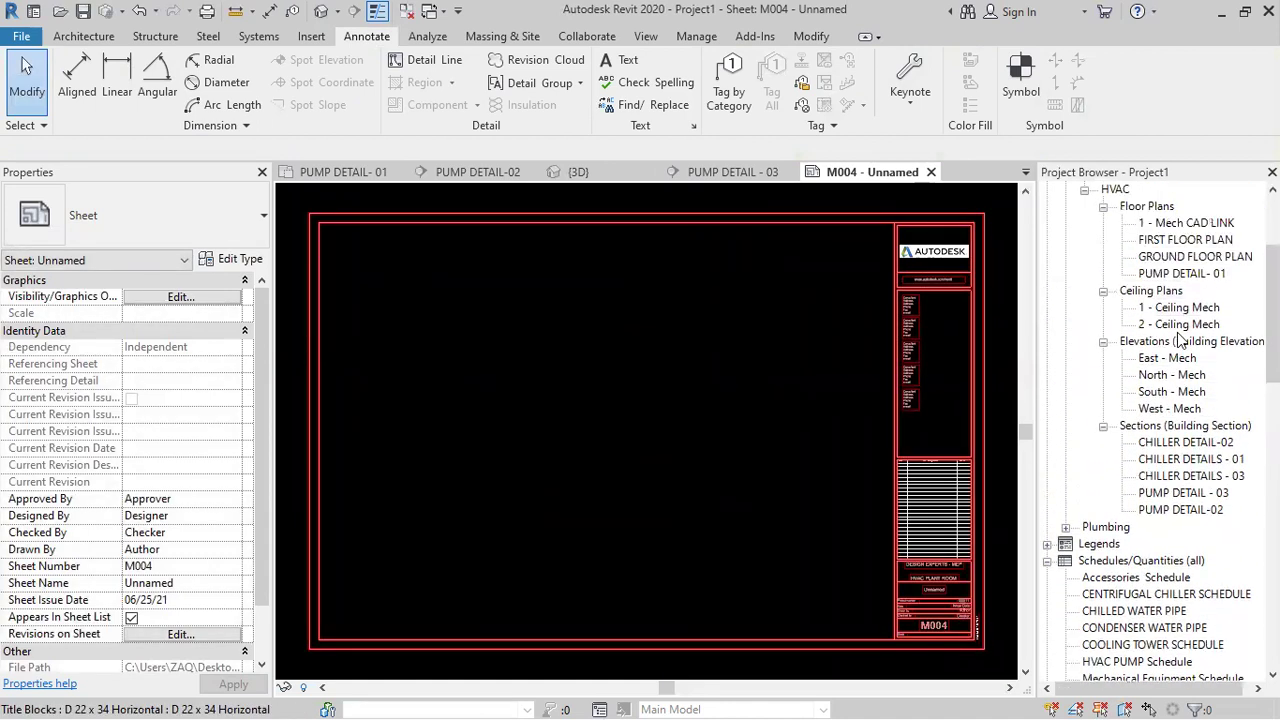
click(1193, 326)
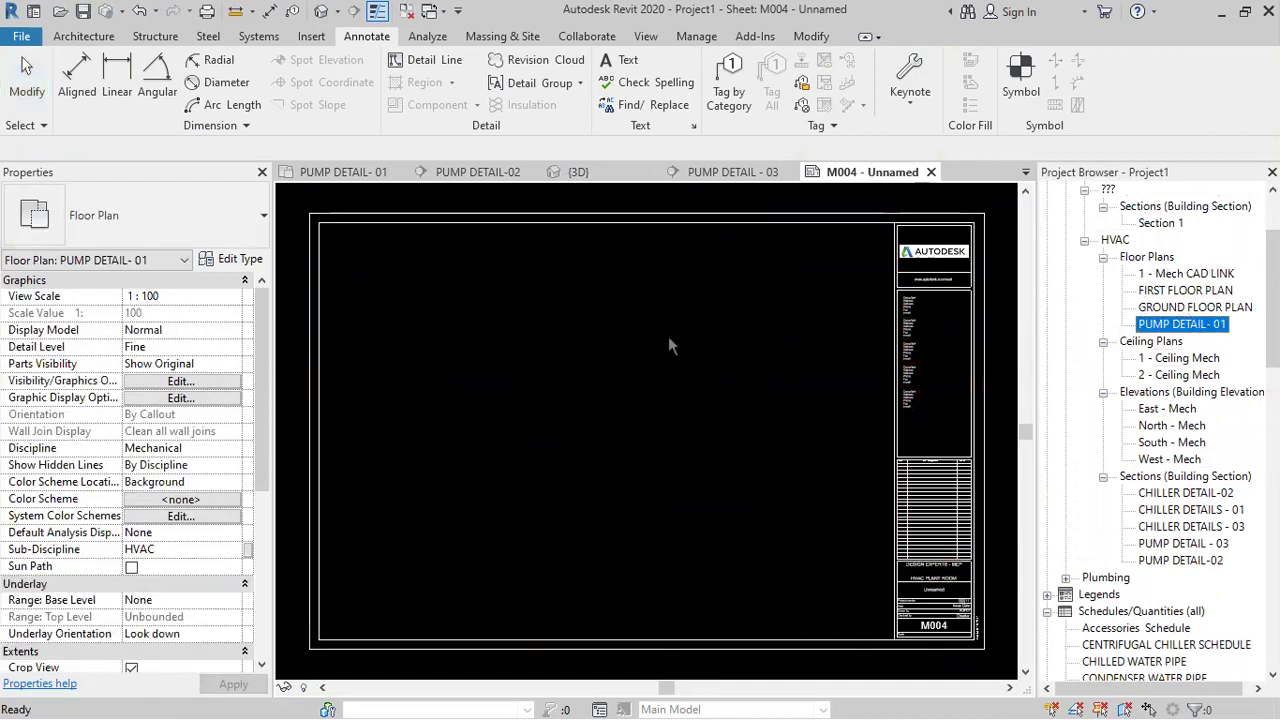
drag(630, 338, 630, 338)
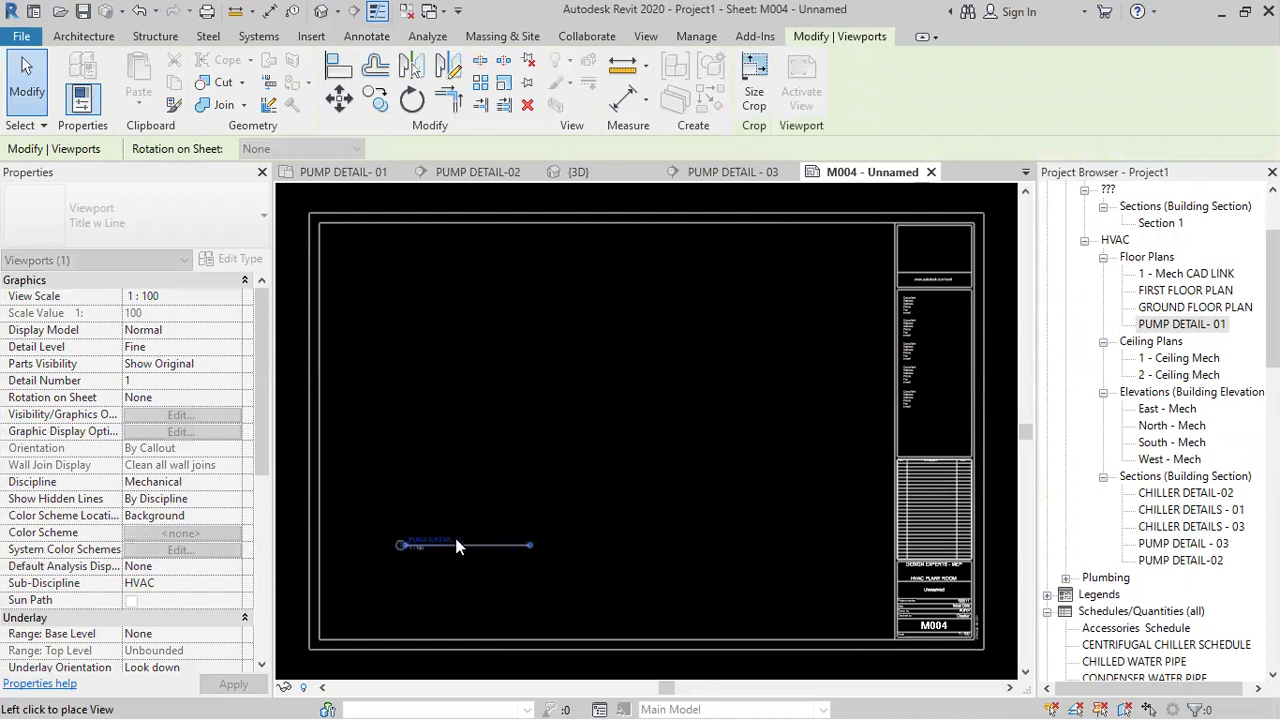
click(443, 352)
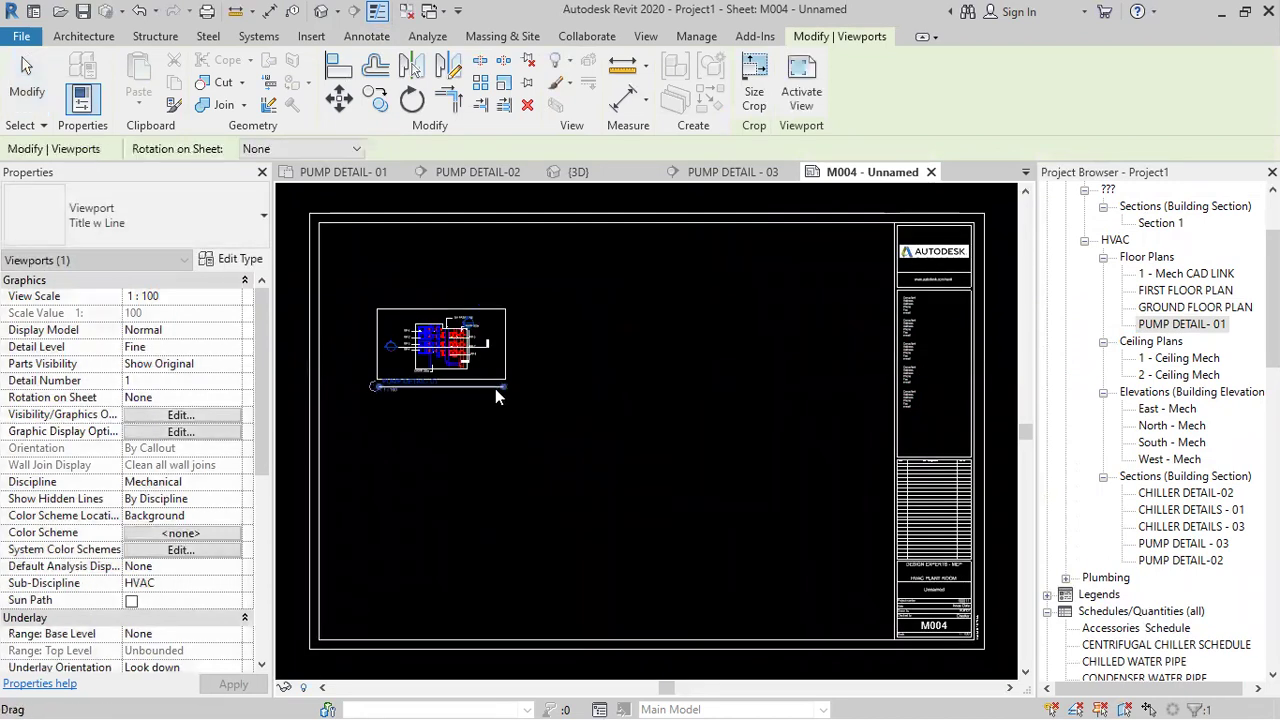
scroll(369, 407, up, 5)
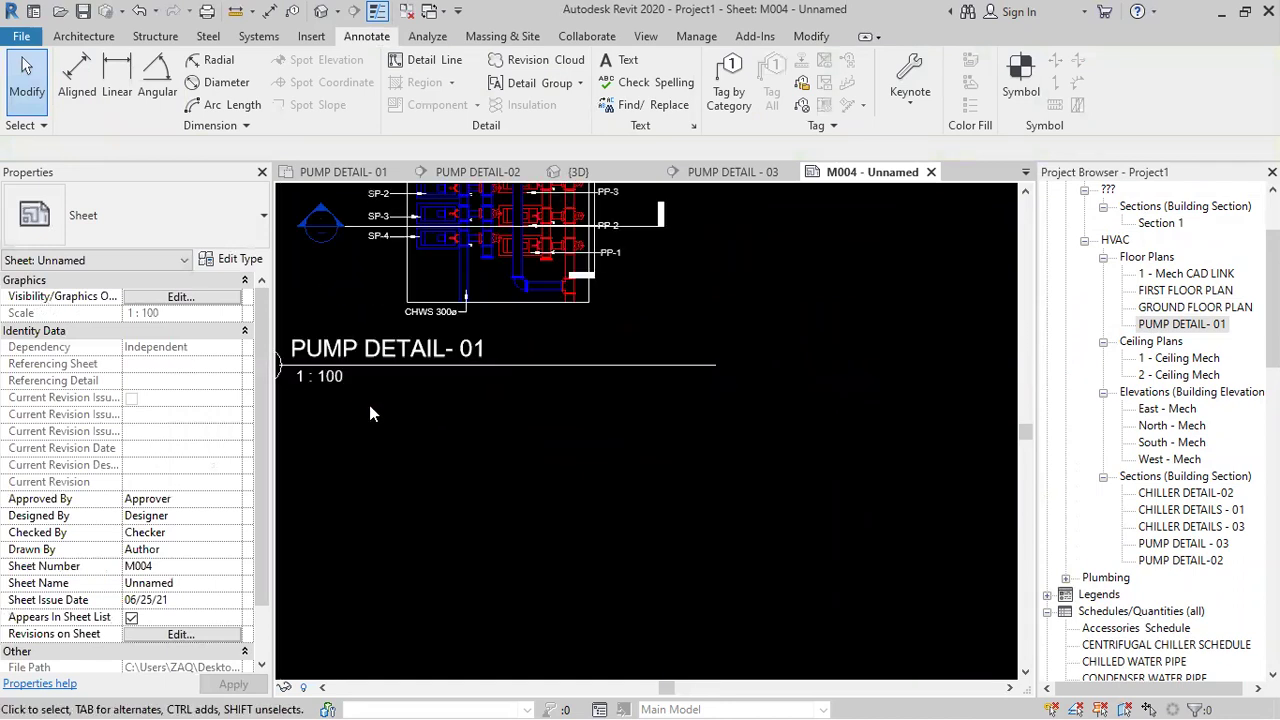
middle_drag(542, 437, 654, 457)
click(577, 292)
key(Escape)
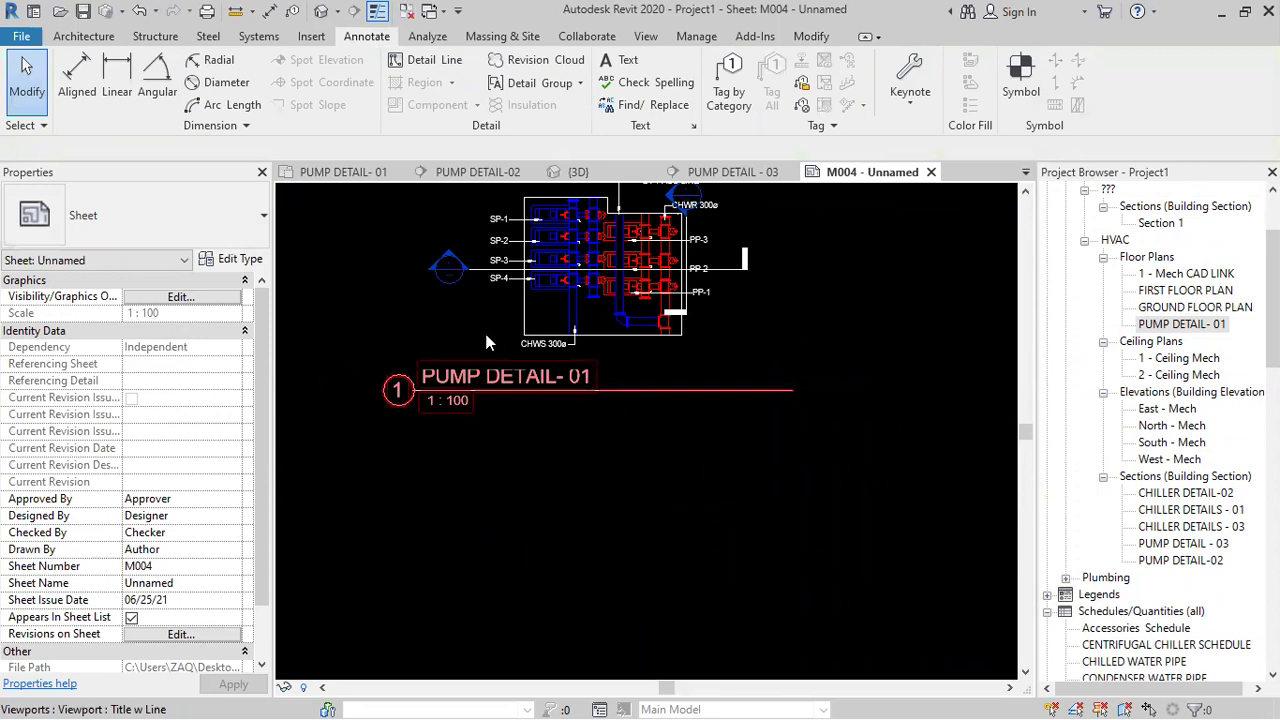
- Set the view scale of the PUMP DETAIL- 01 viewport on the sheet to 1 : 50
click(484, 329)
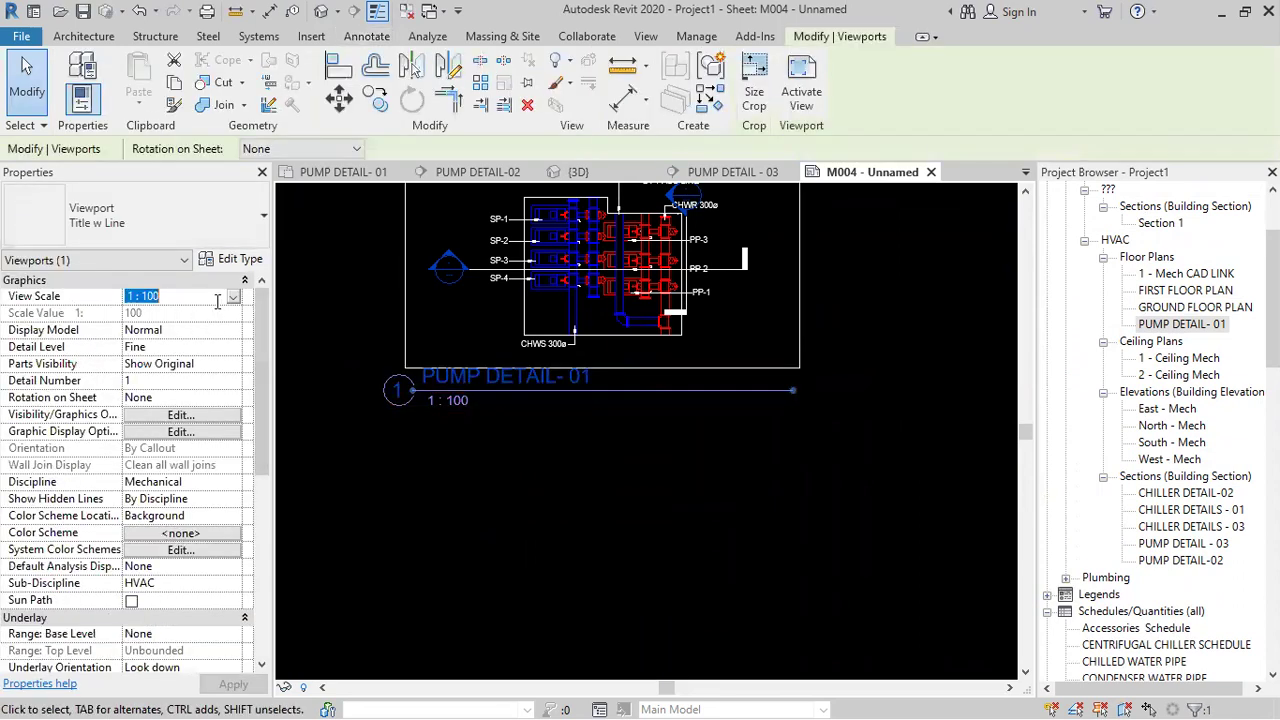
click(232, 298)
click(165, 313)
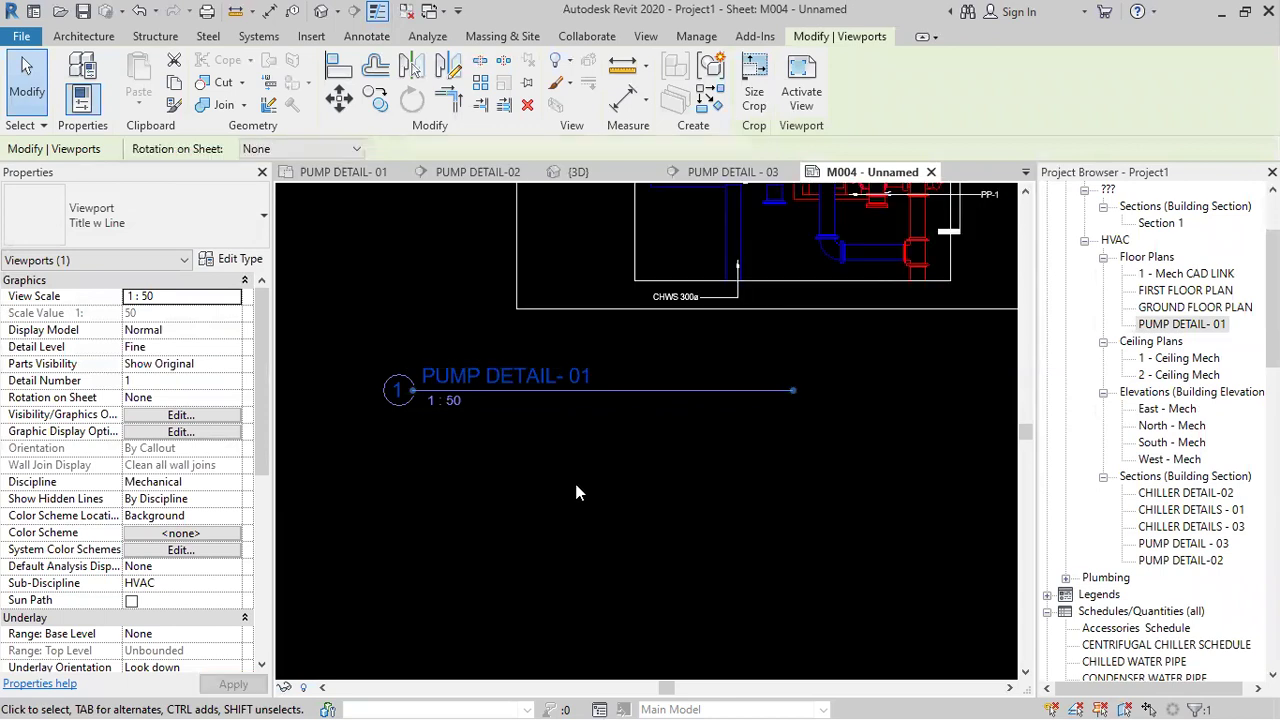
- Place the PUMP DETAIL - 03 section on the sheet, below the PUMP DETAIL- 01 plan
scroll(576, 492, down, 3)
middle_drag(669, 482, 597, 410)
click(1203, 545)
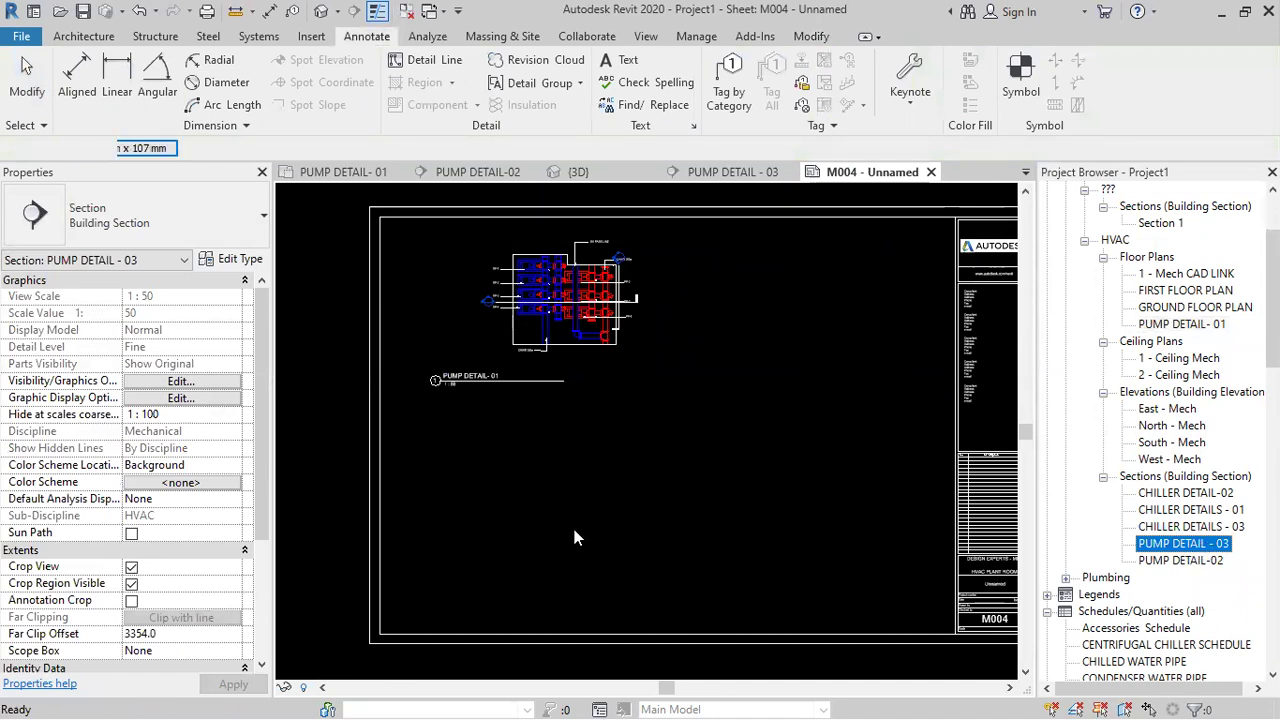
drag(574, 538, 555, 521)
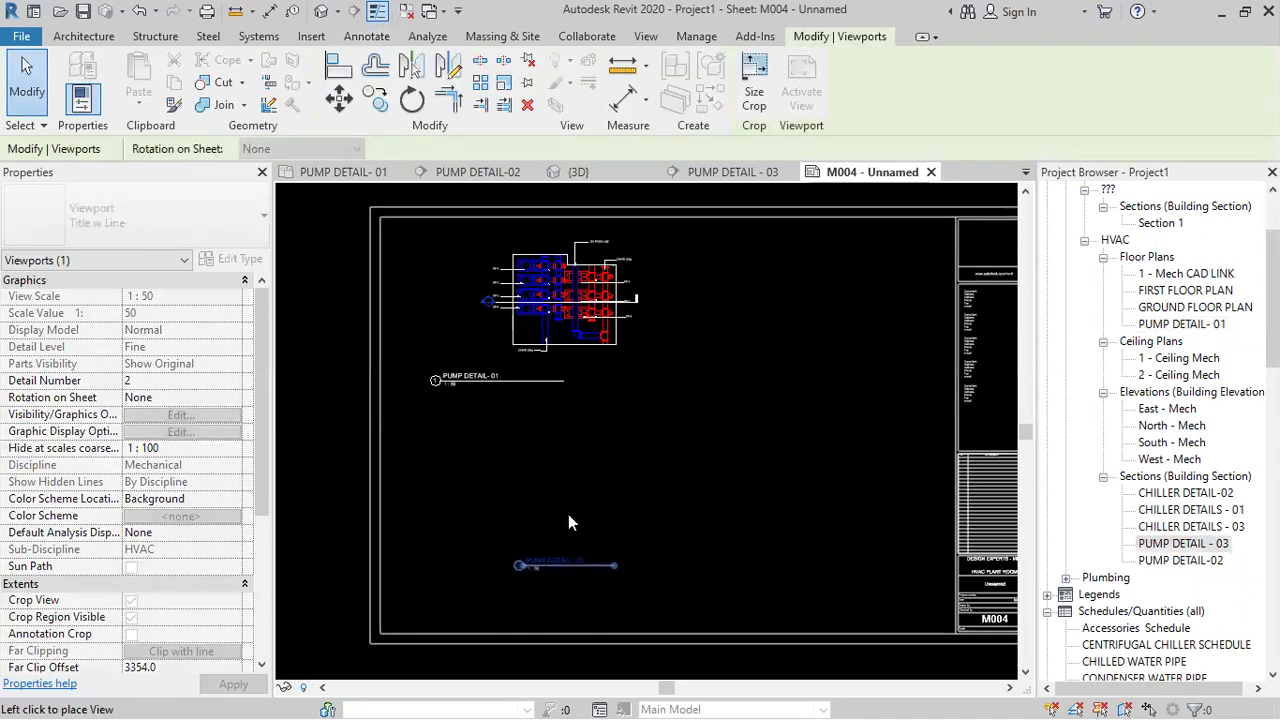
click(568, 522)
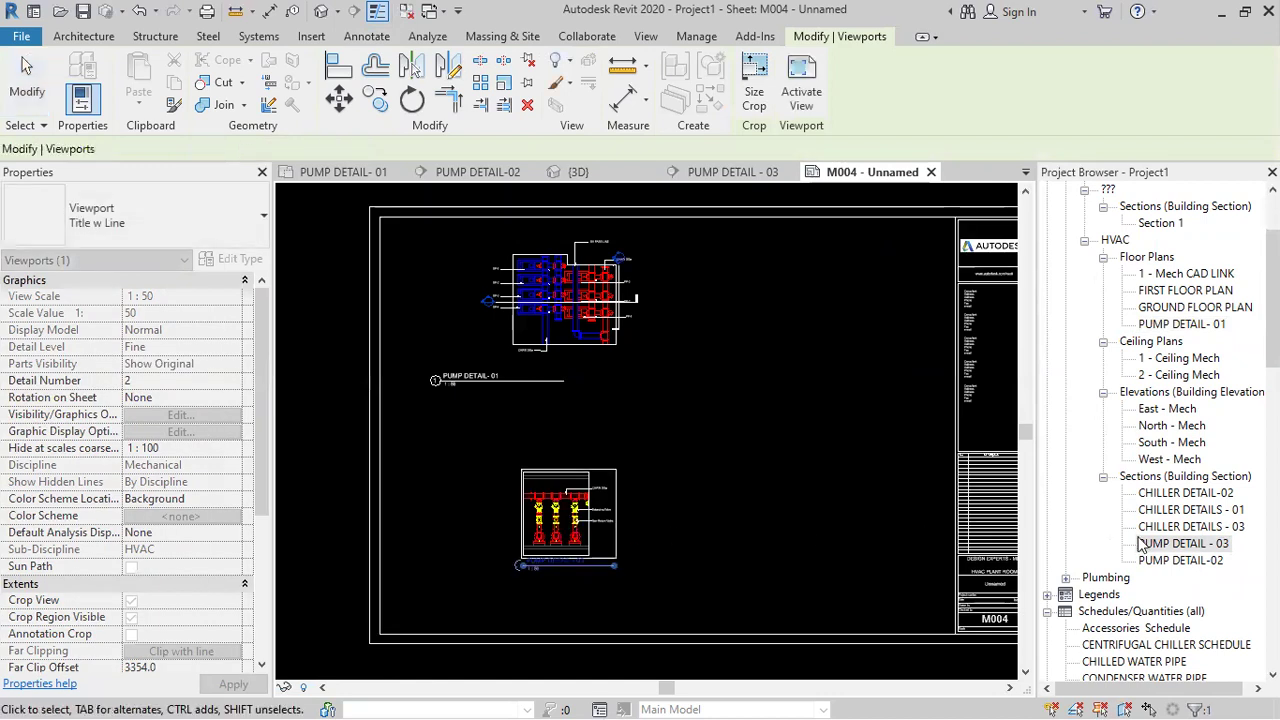
- Place the PUMP DETAIL-02 section in the lower-right area of the sheet, beside PUMP DETAIL - 03
click(1203, 562)
drag(1205, 563, 924, 575)
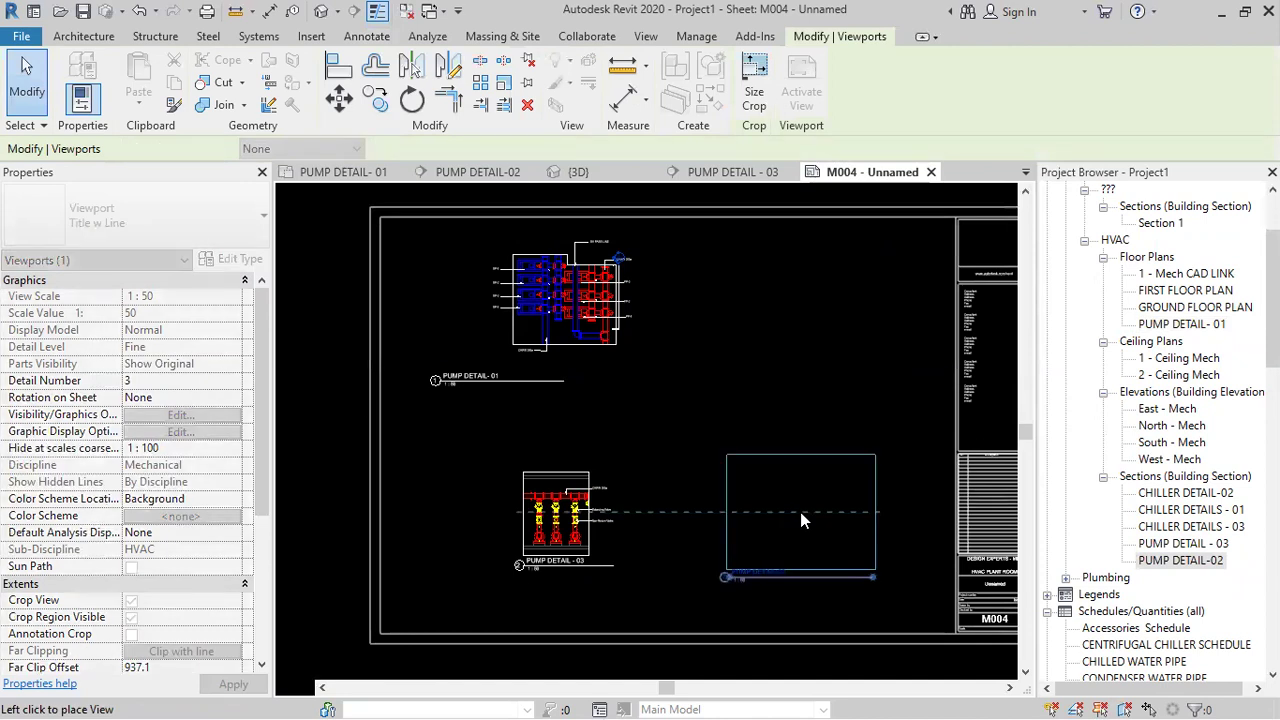
click(800, 512)
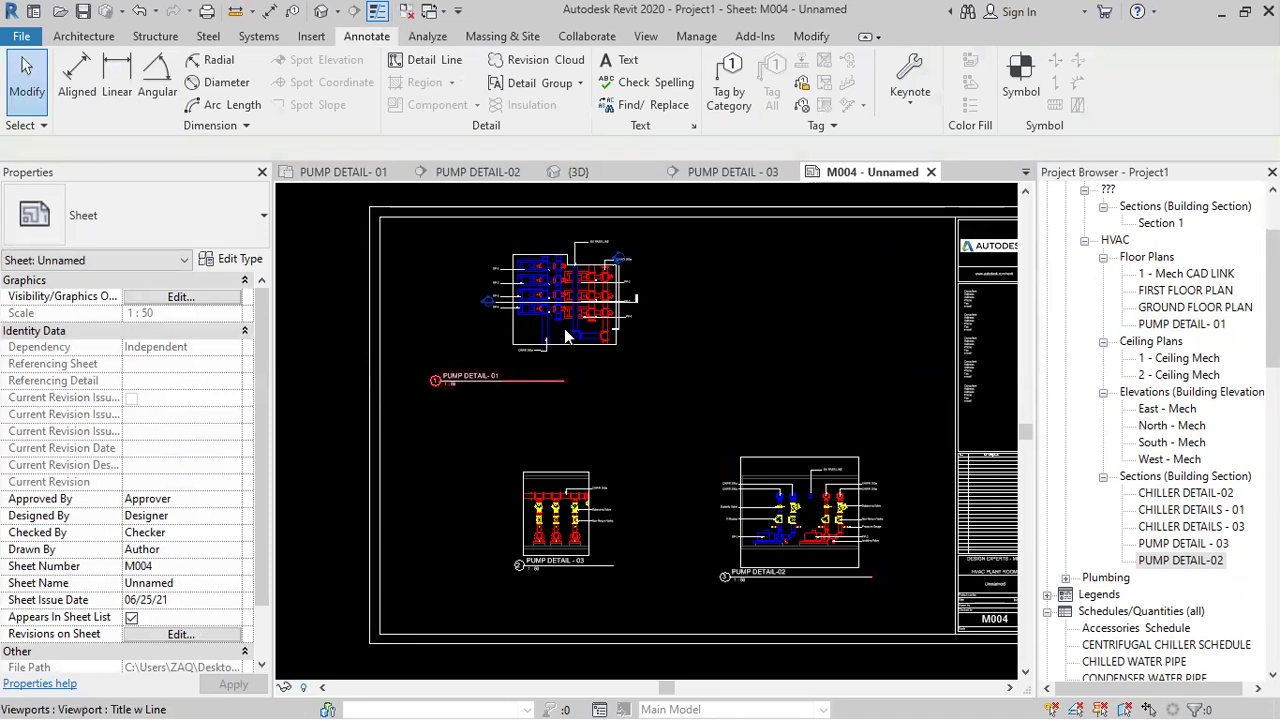
- Turn off crop region visibility for the PUMP DETAIL-02 viewport
scroll(760, 480, up, 3)
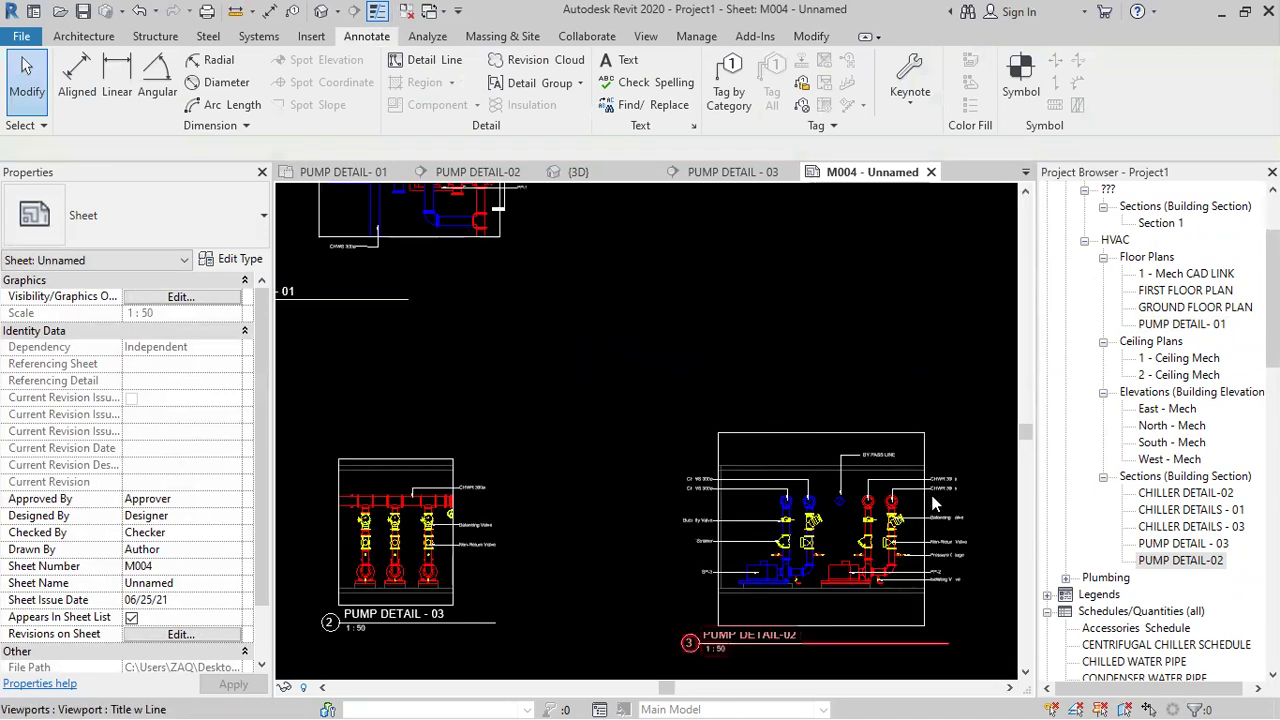
scroll(866, 515, down, 2)
click(856, 527)
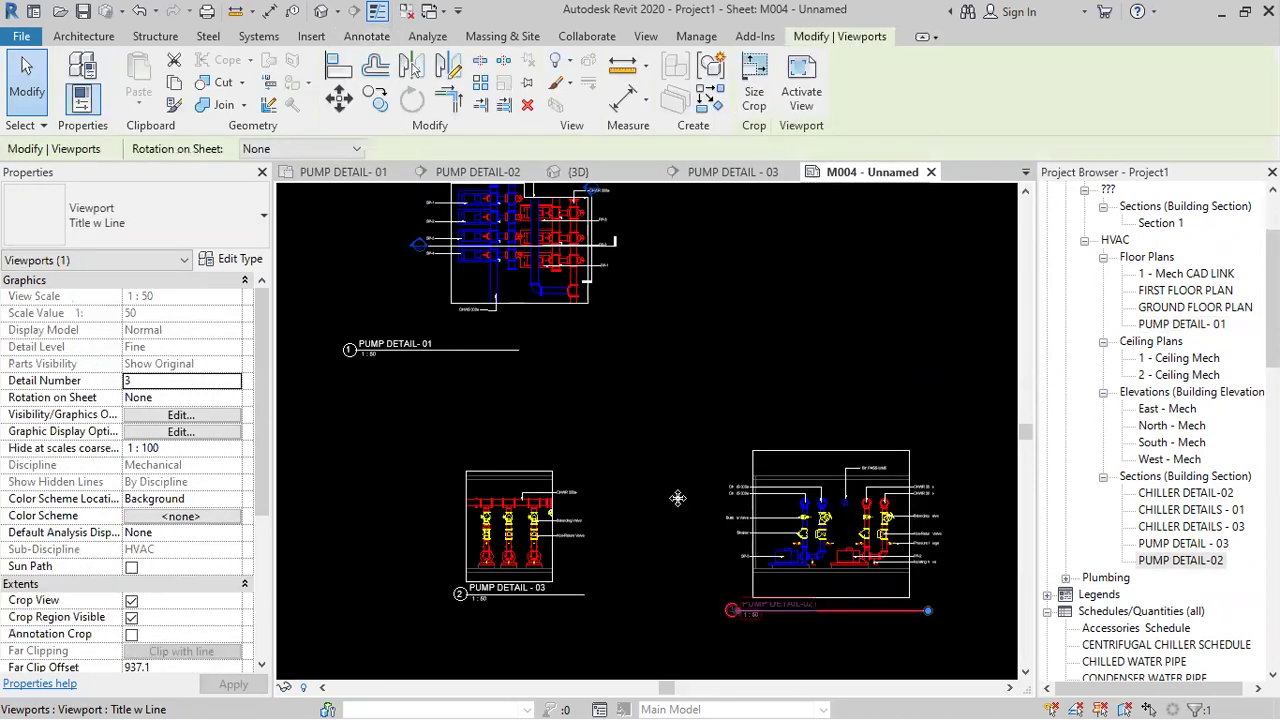
scroll(168, 435, down, 3)
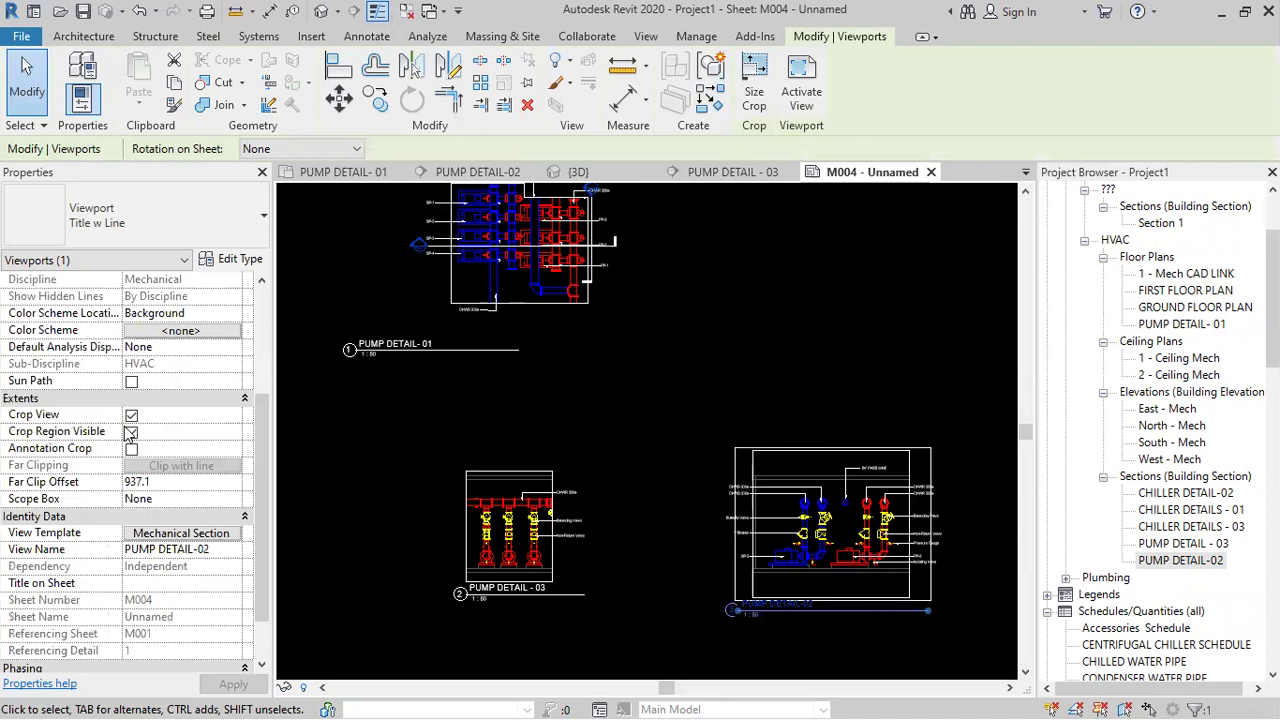
click(131, 432)
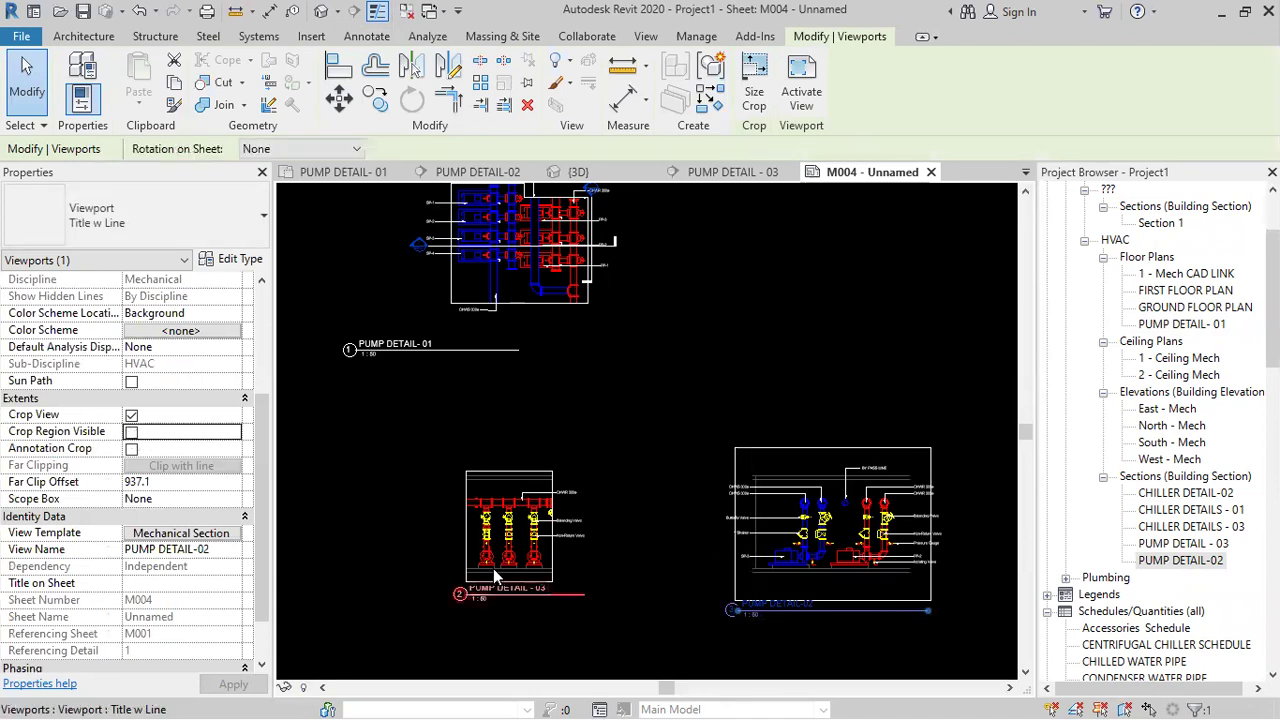
click(650, 461)
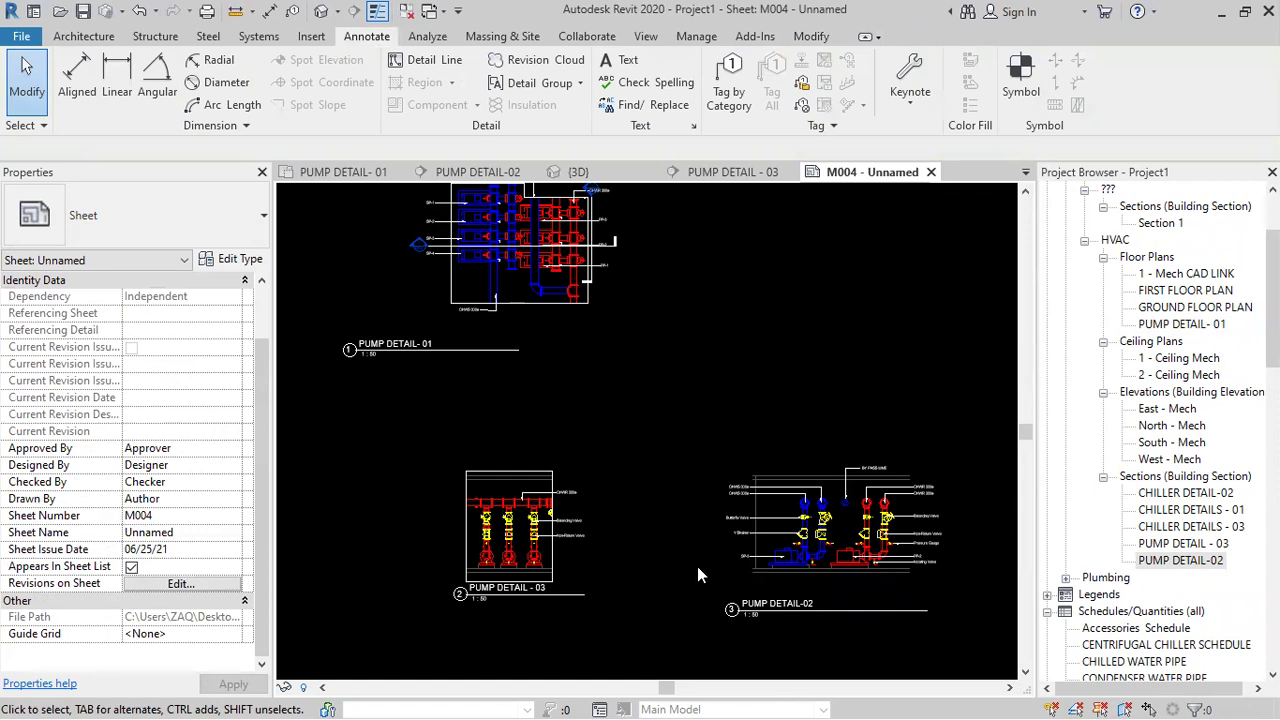
- Hide the crop region of the PUMP DETAIL - 03 viewport
click(519, 534)
click(131, 432)
click(583, 424)
- Hide the crop region of the PUMP DETAIL- 01 plan viewport
scroll(585, 428, down, 1)
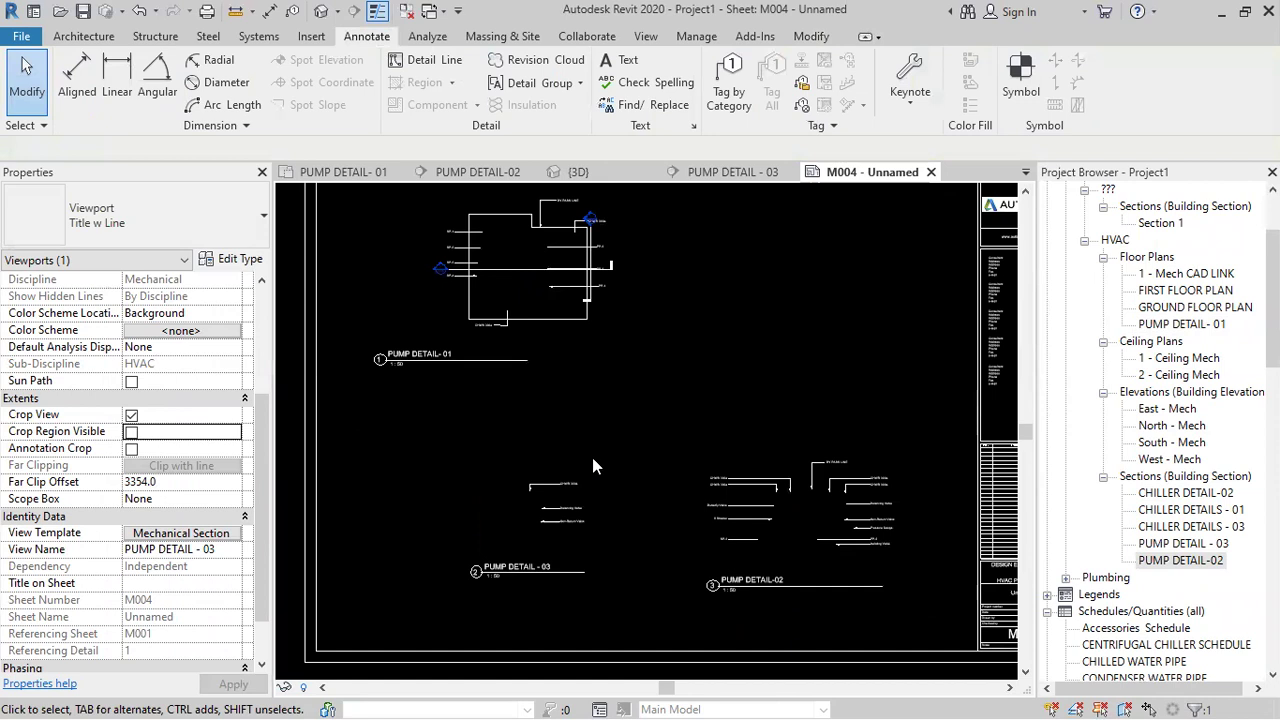
click(545, 326)
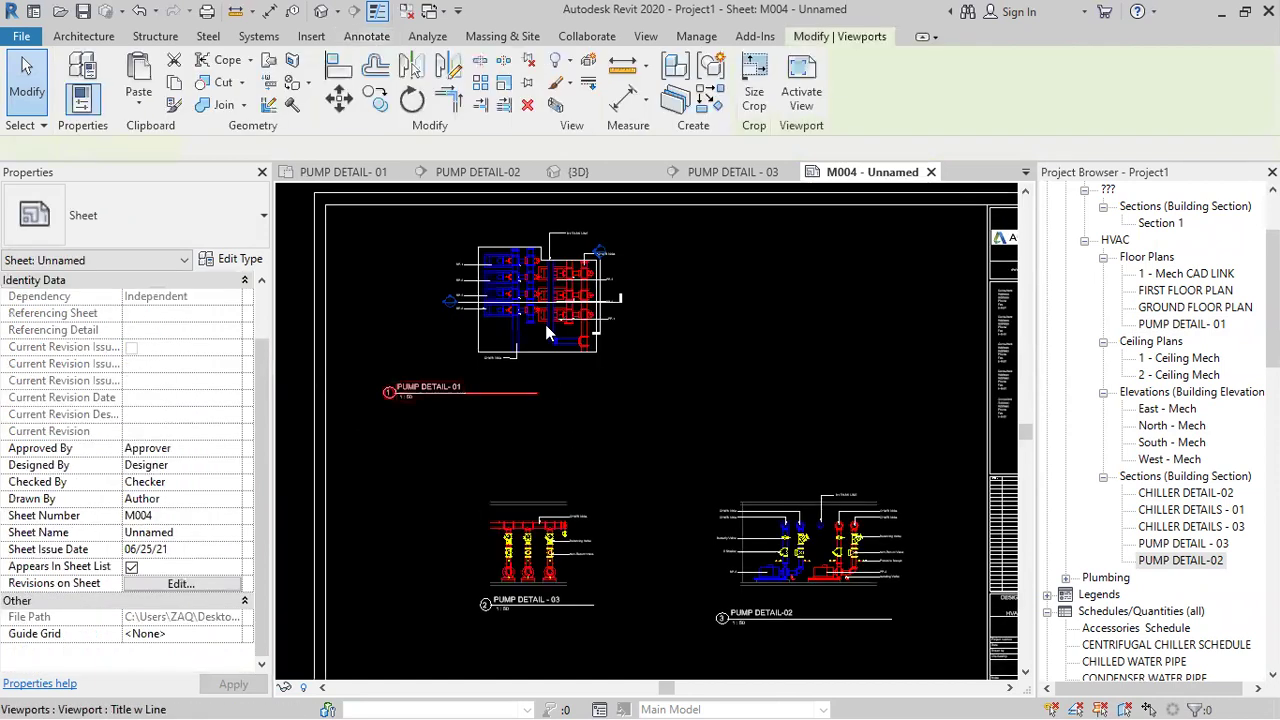
scroll(203, 460, down, 5)
click(131, 398)
click(564, 450)
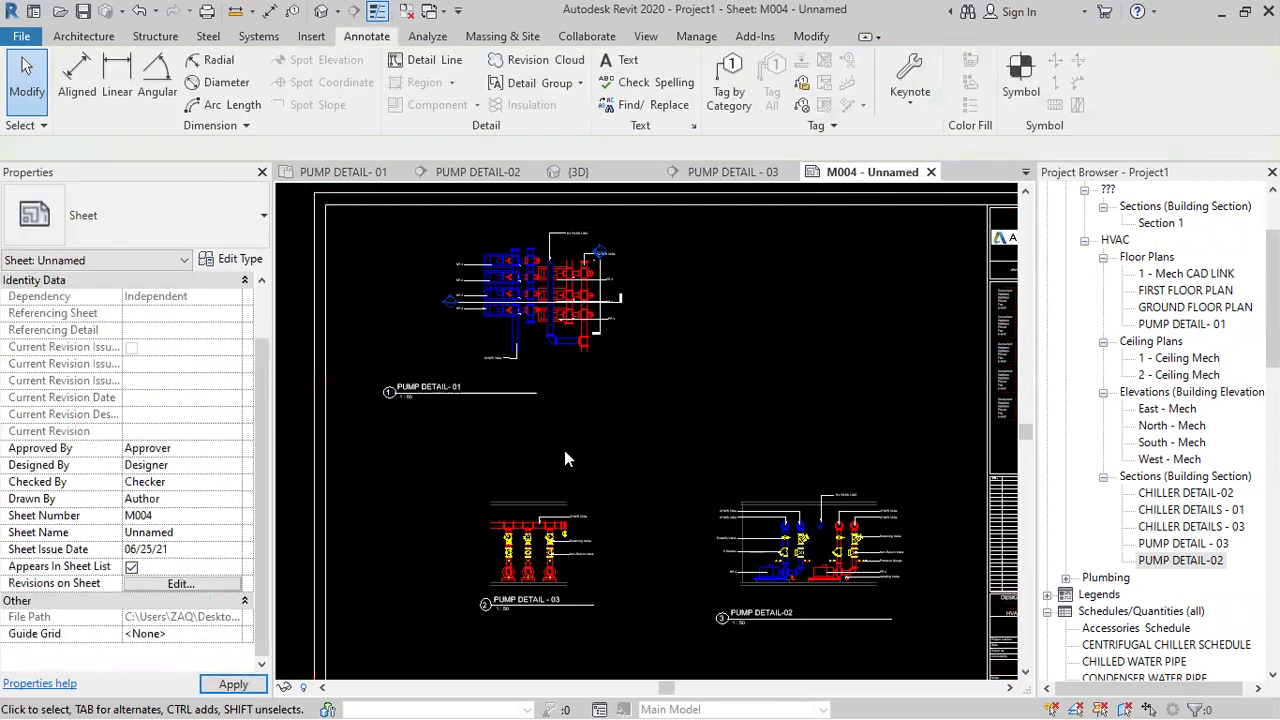
- Shorten the PUMP DETAIL- 01 title line to about the width of its text and centre the title beneath the plan
scroll(565, 458, down, 3)
click(509, 428)
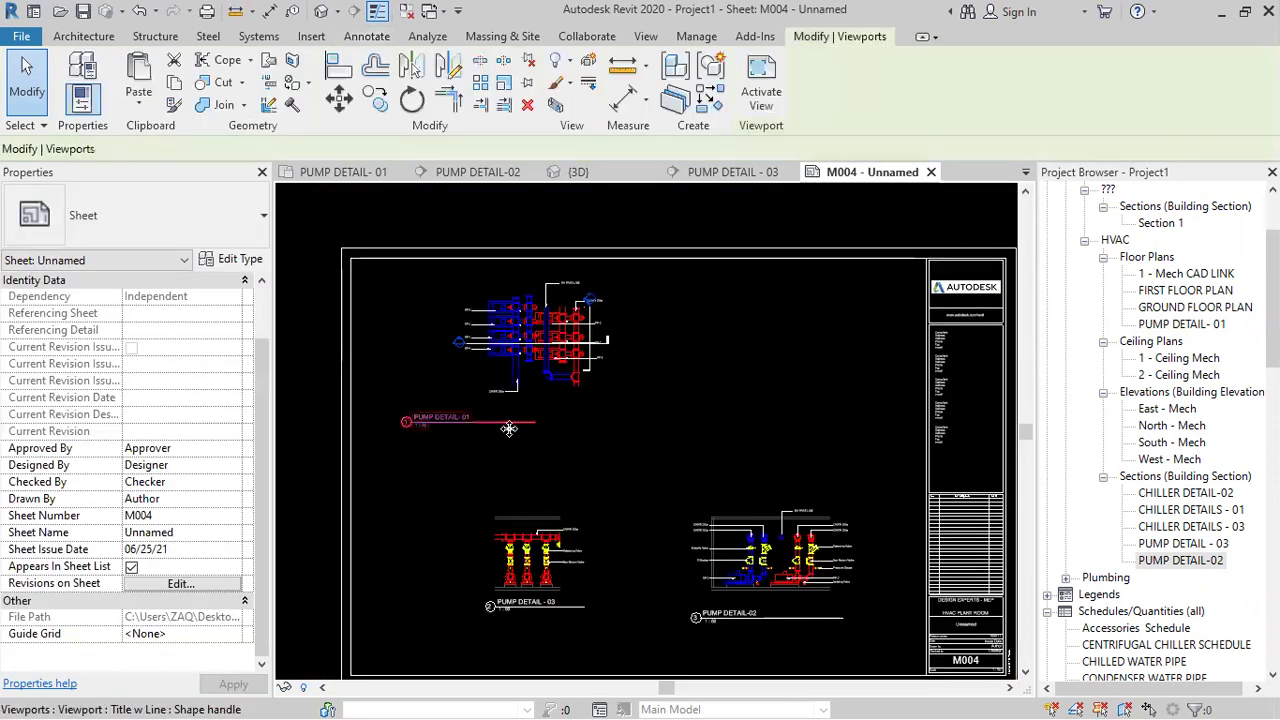
scroll(509, 428, up, 2)
click(555, 450)
click(549, 420)
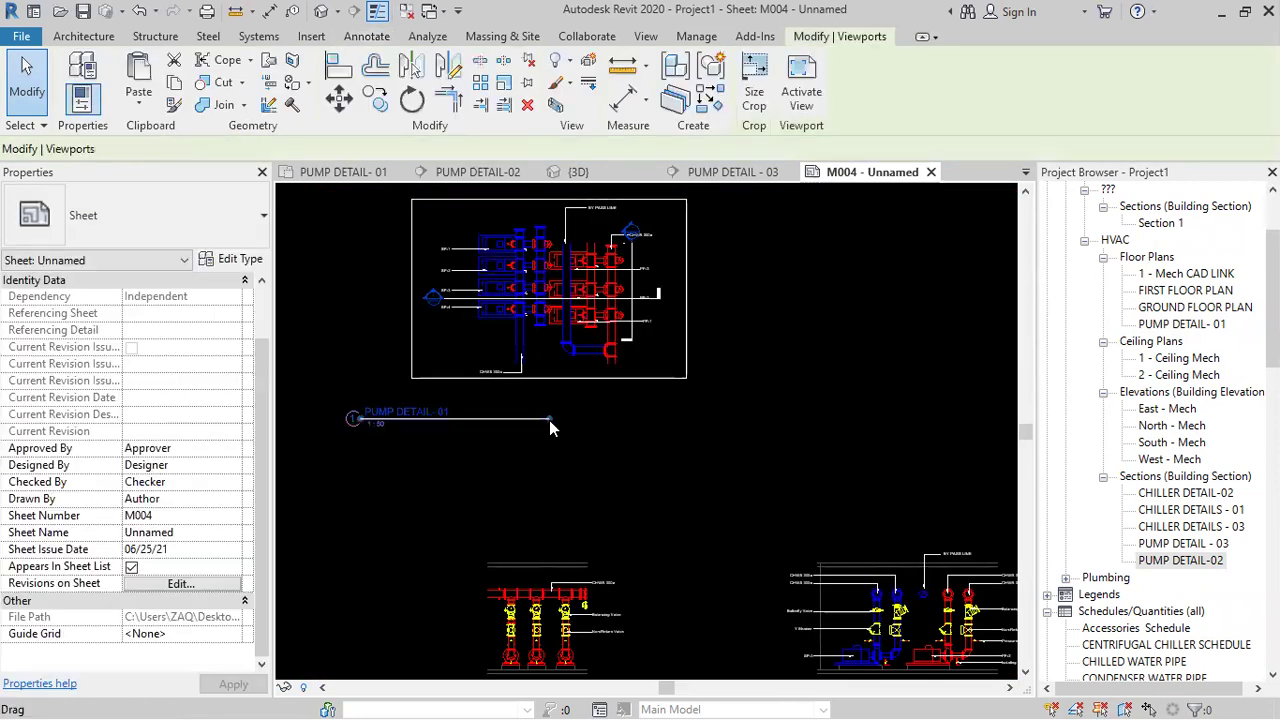
drag(549, 420, 461, 420)
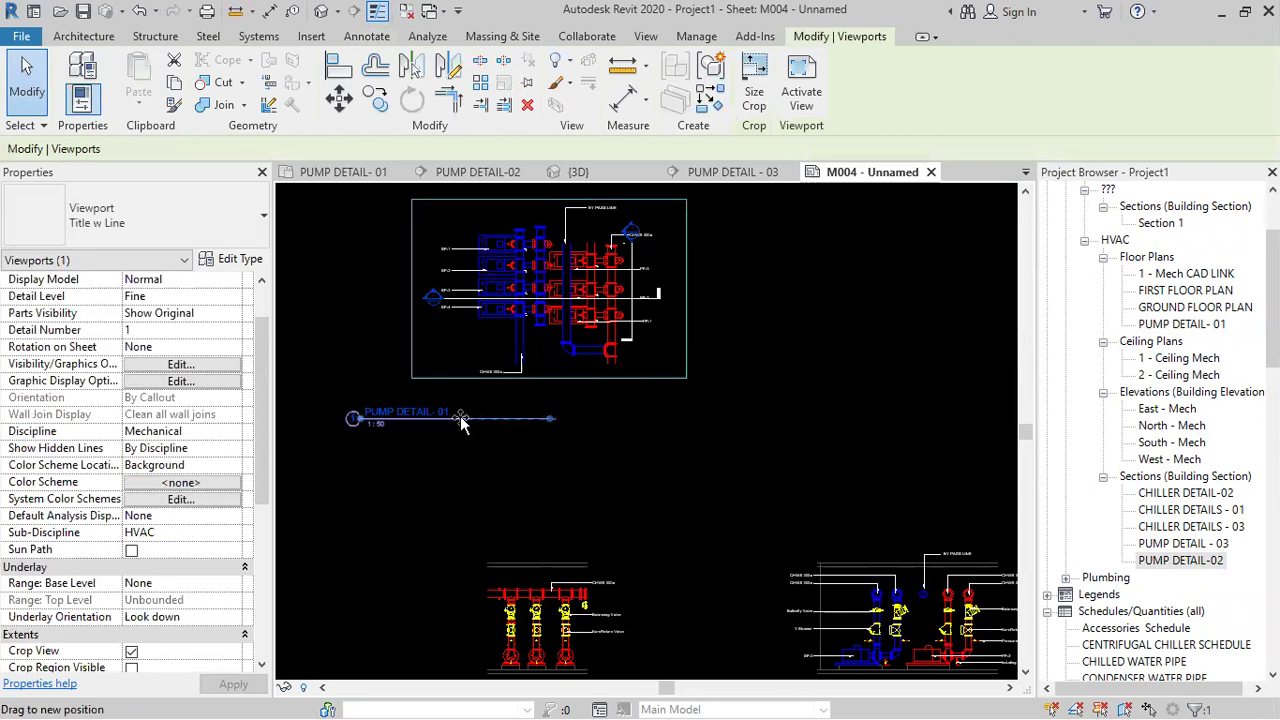
click(407, 435)
click(399, 420)
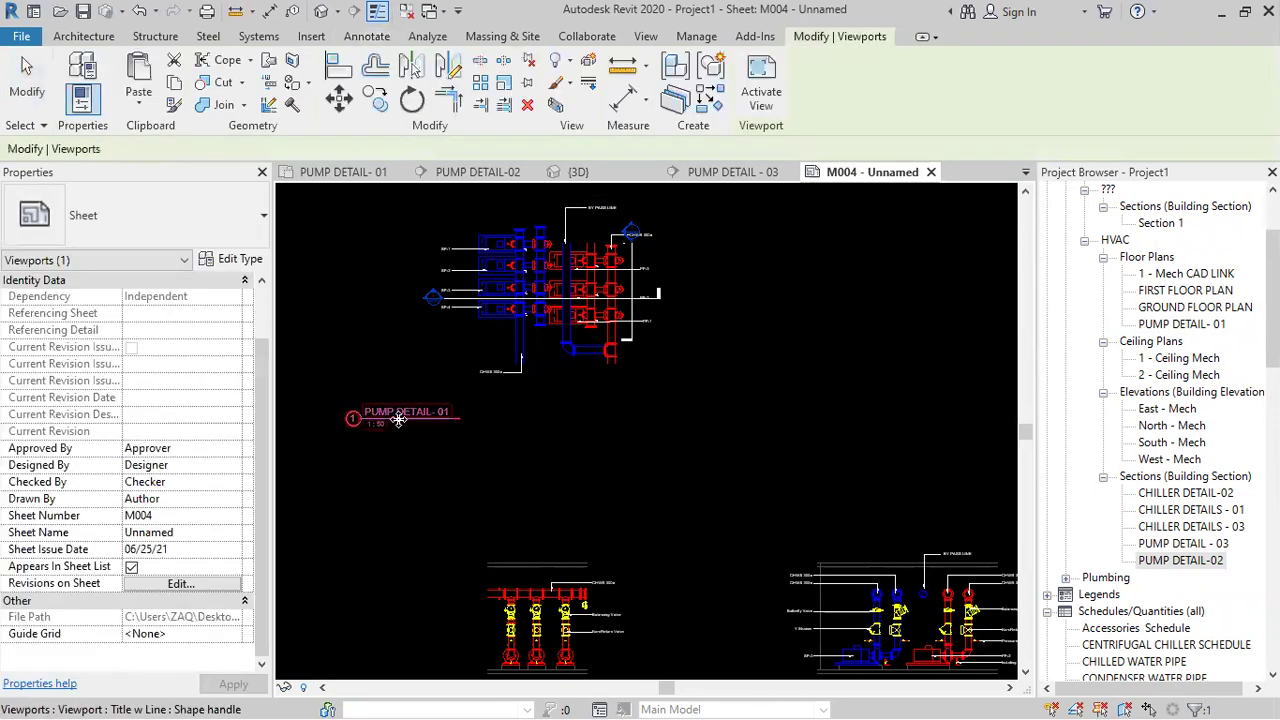
drag(399, 420, 547, 418)
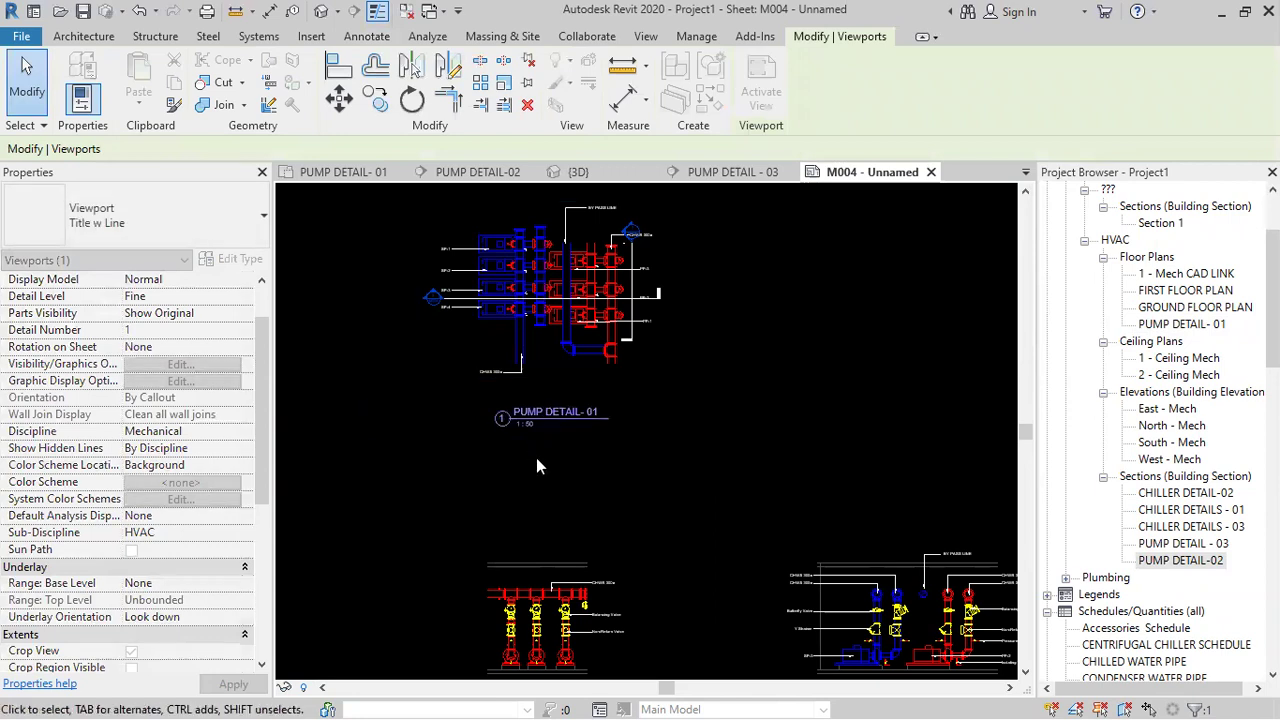
- Shorten the PUMP DETAIL - 03 title line to fit its text and centre the title under its section
middle_drag(540, 700, 542, 548)
scroll(542, 548, up, 2)
mouse_move(652, 585)
mouse_down()
mouse_move(632, 533)
mouse_move(643, 553)
mouse_up()
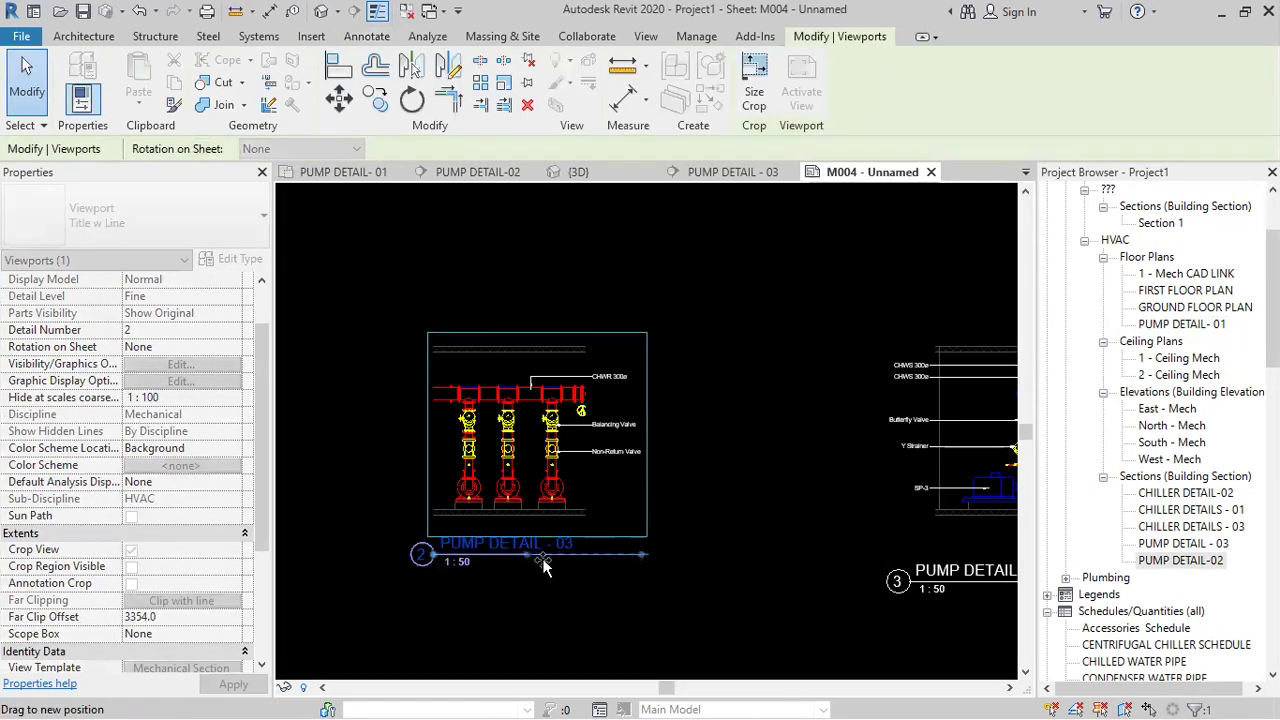
click(536, 577)
drag(531, 570, 545, 588)
- Shorten the PUMP DETAIL-02 title line to fit its text and centre the title under its section
scroll(472, 570, down, 3)
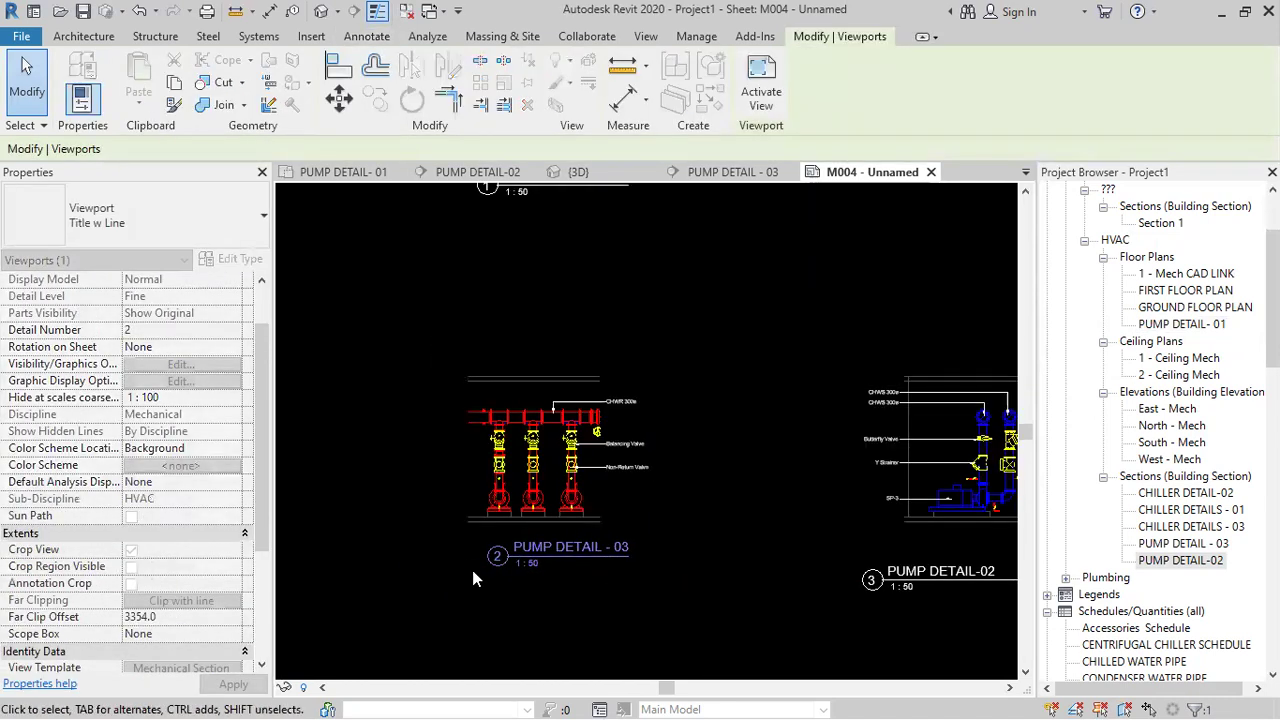
scroll(703, 566, up, 2)
drag(846, 616, 808, 566)
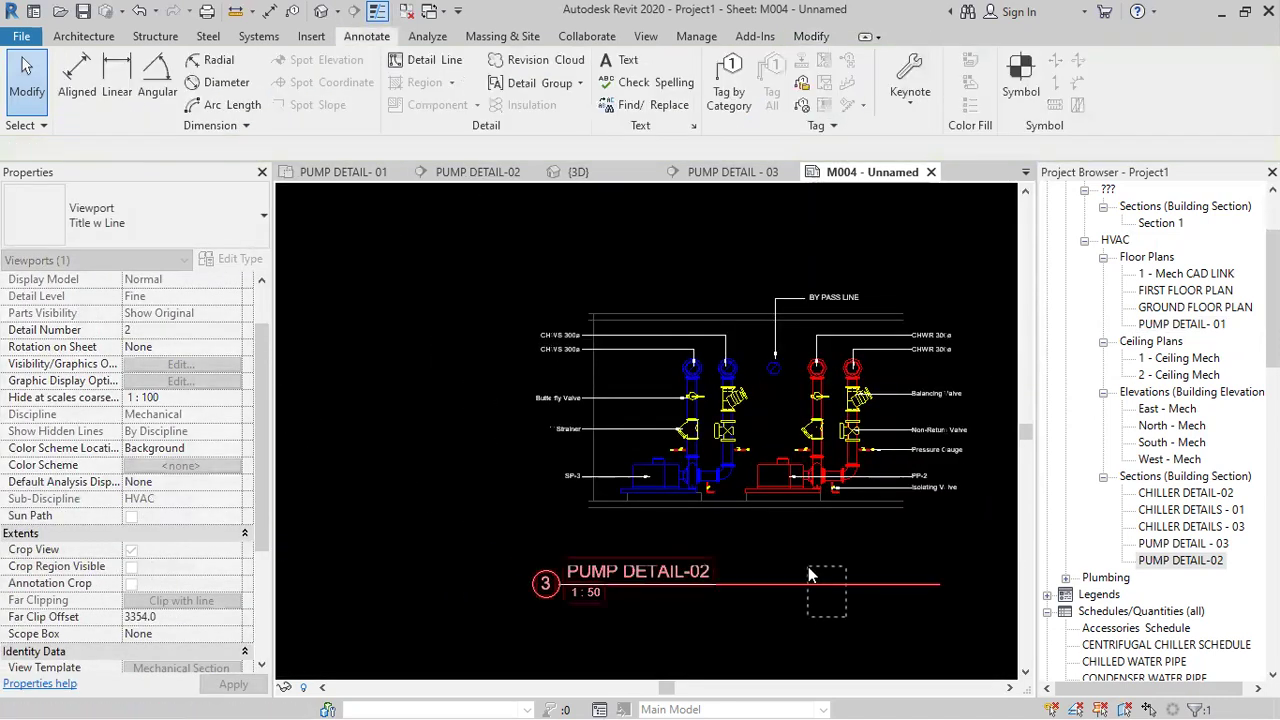
click(925, 582)
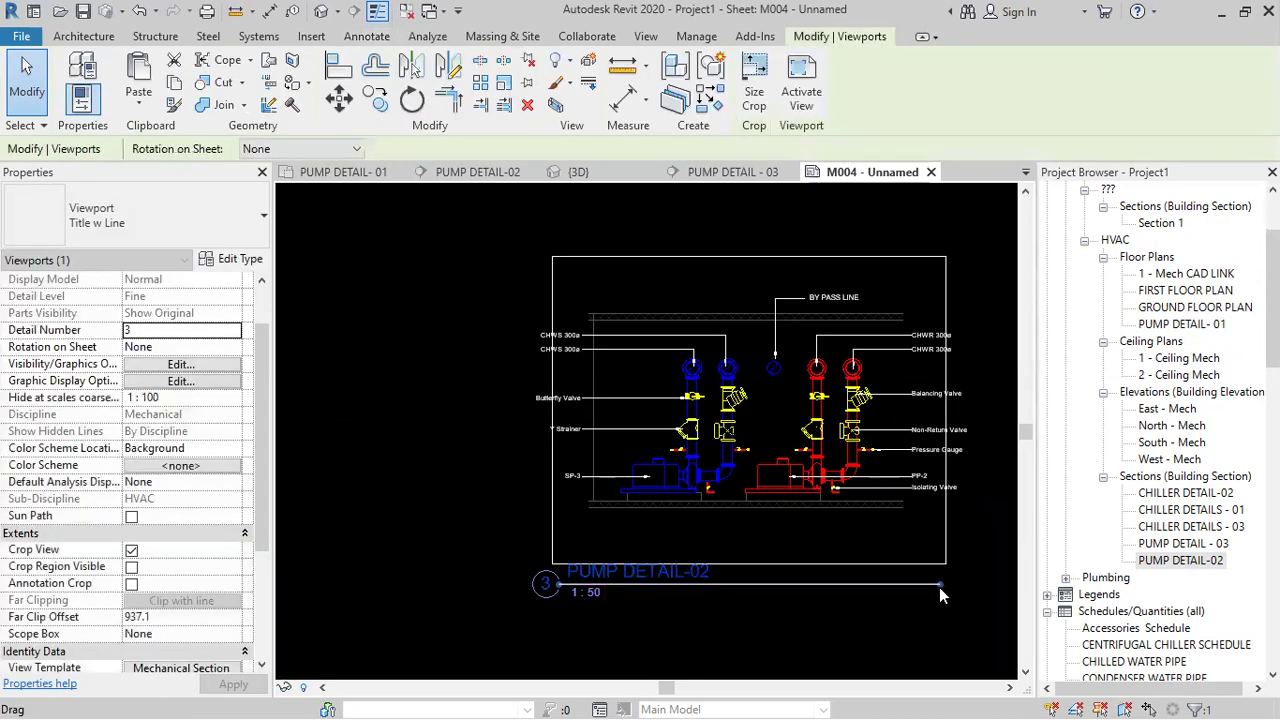
click(692, 610)
click(635, 585)
drag(635, 585, 778, 572)
click(785, 607)
scroll(770, 590, down, 2)
scroll(757, 580, down, 3)
click(748, 408)
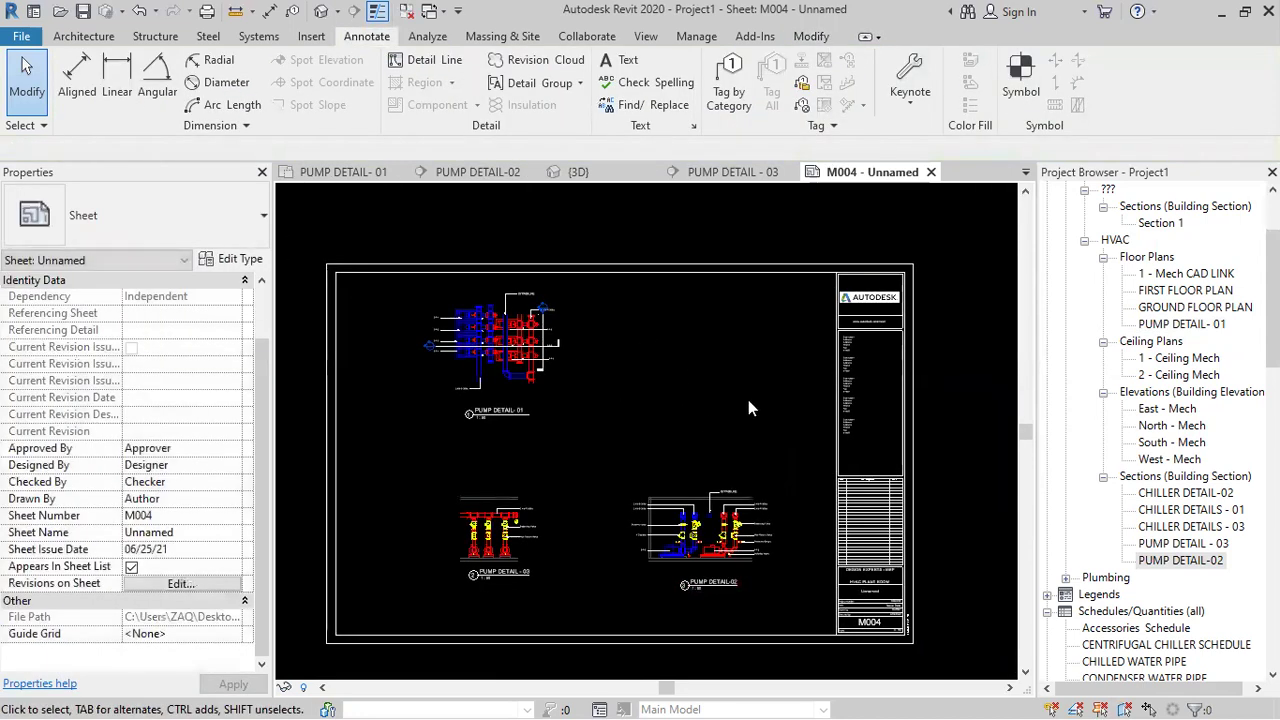
middle_drag(705, 385, 656, 420)
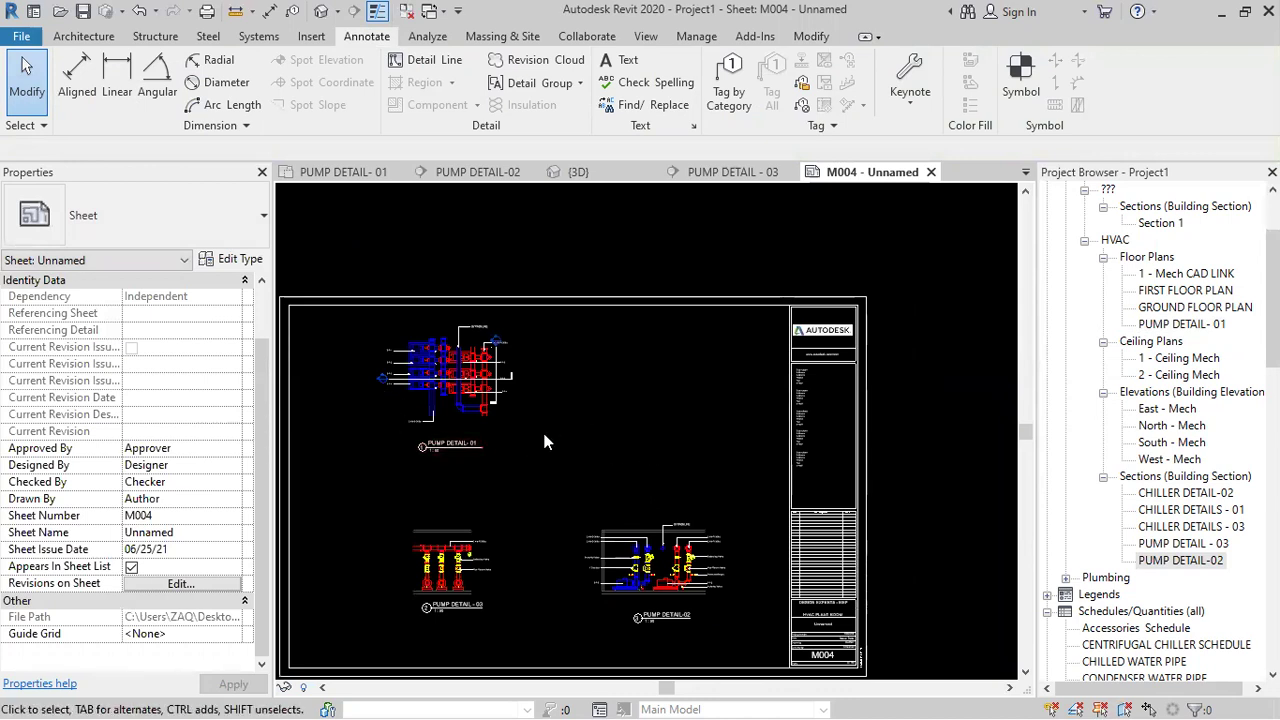
click(671, 454)
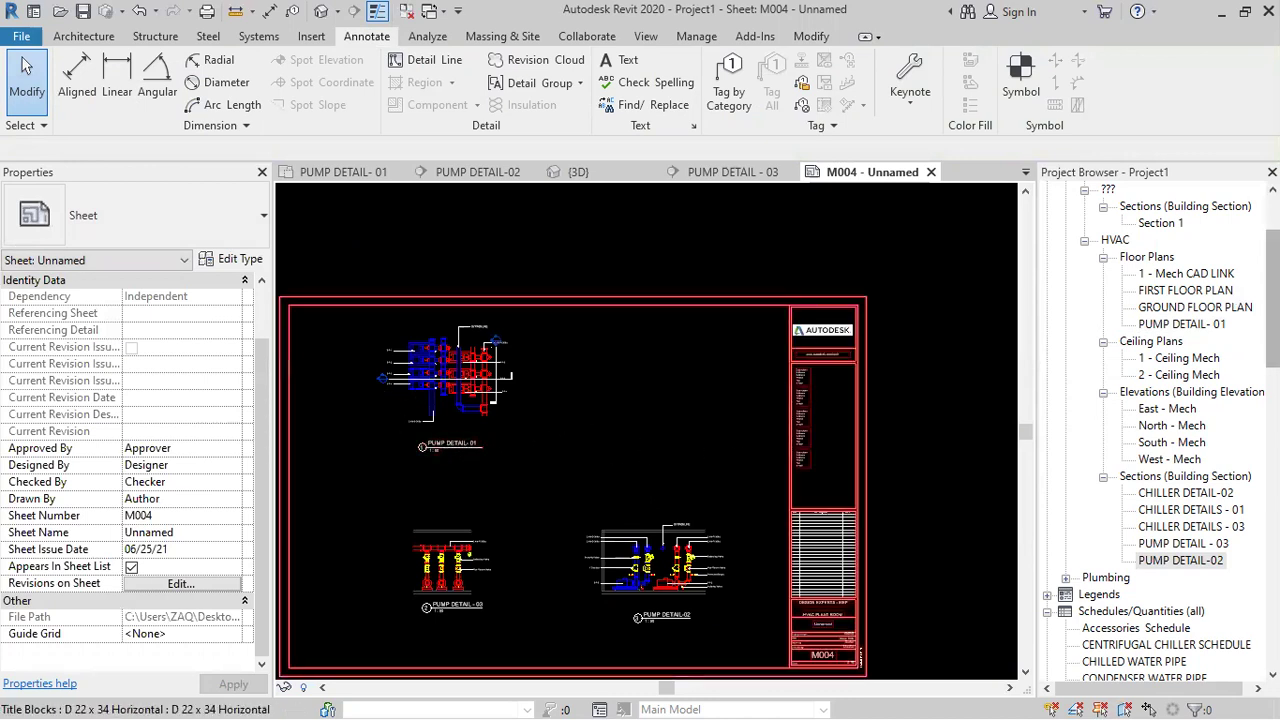
- Open CHILLER 3D VIEW and duplicate it without detailing
scroll(1182, 333, up, 3)
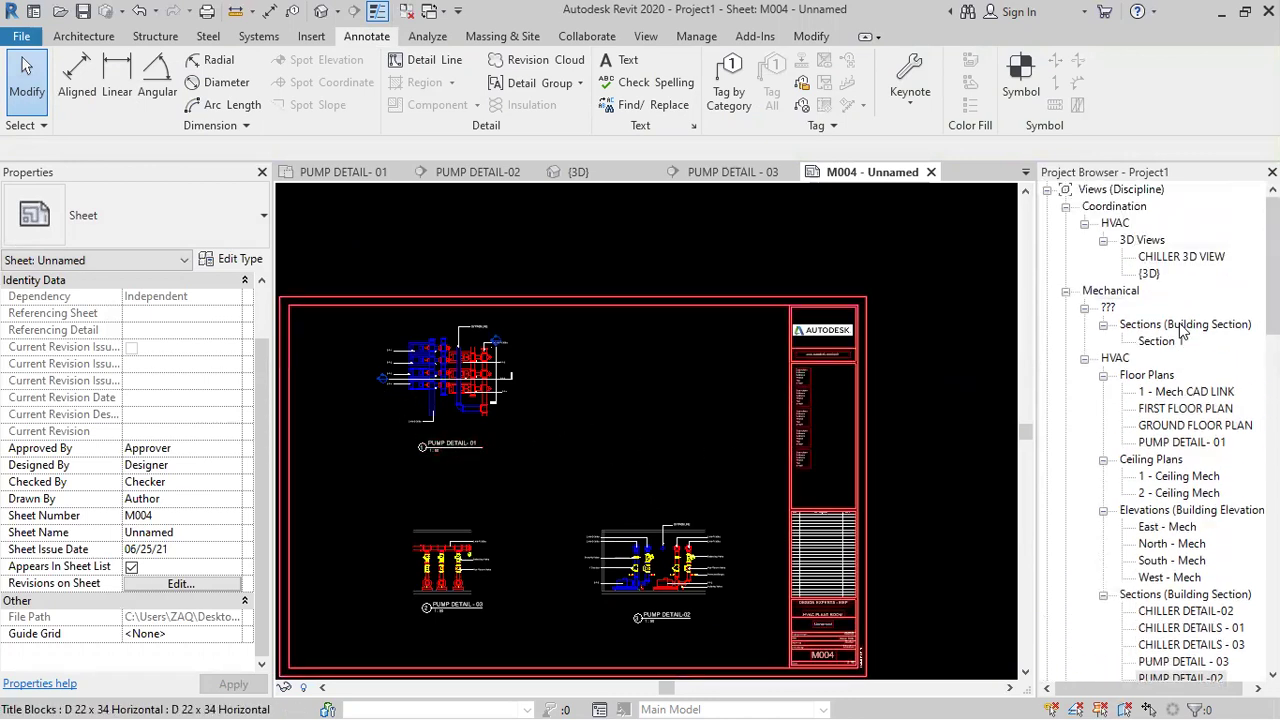
double_click(1180, 257)
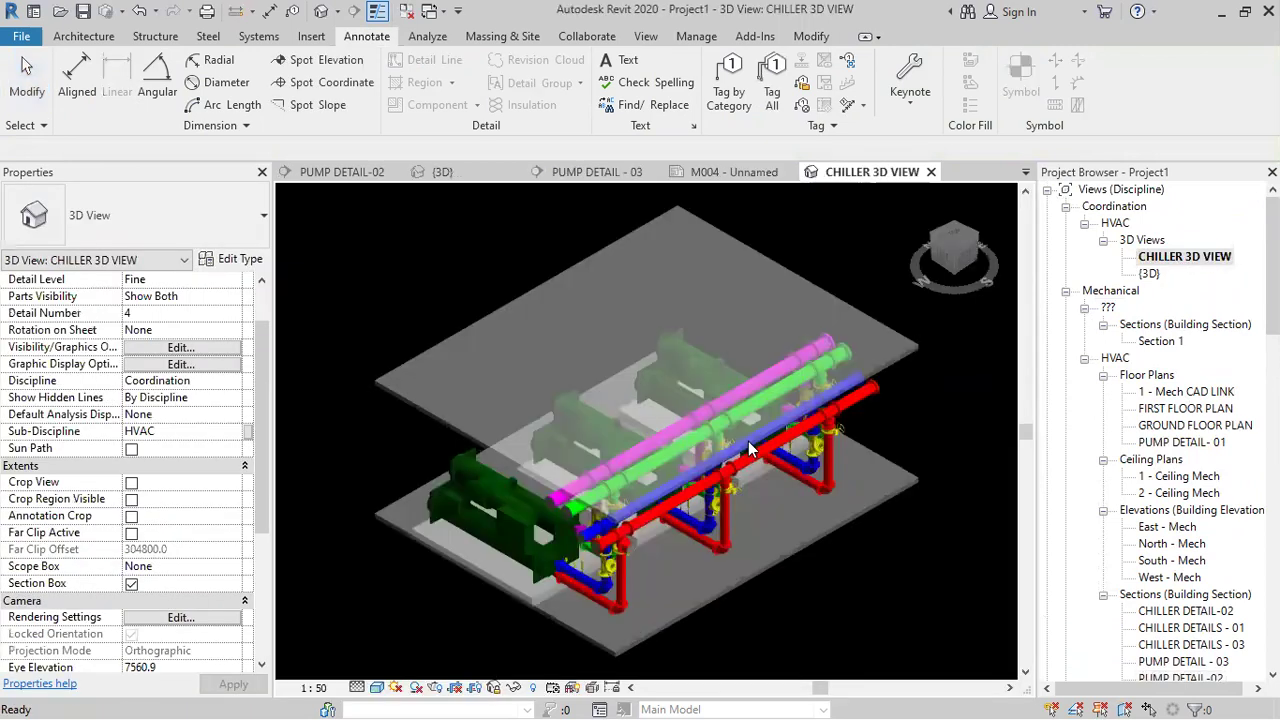
scroll(748, 441, down, 4)
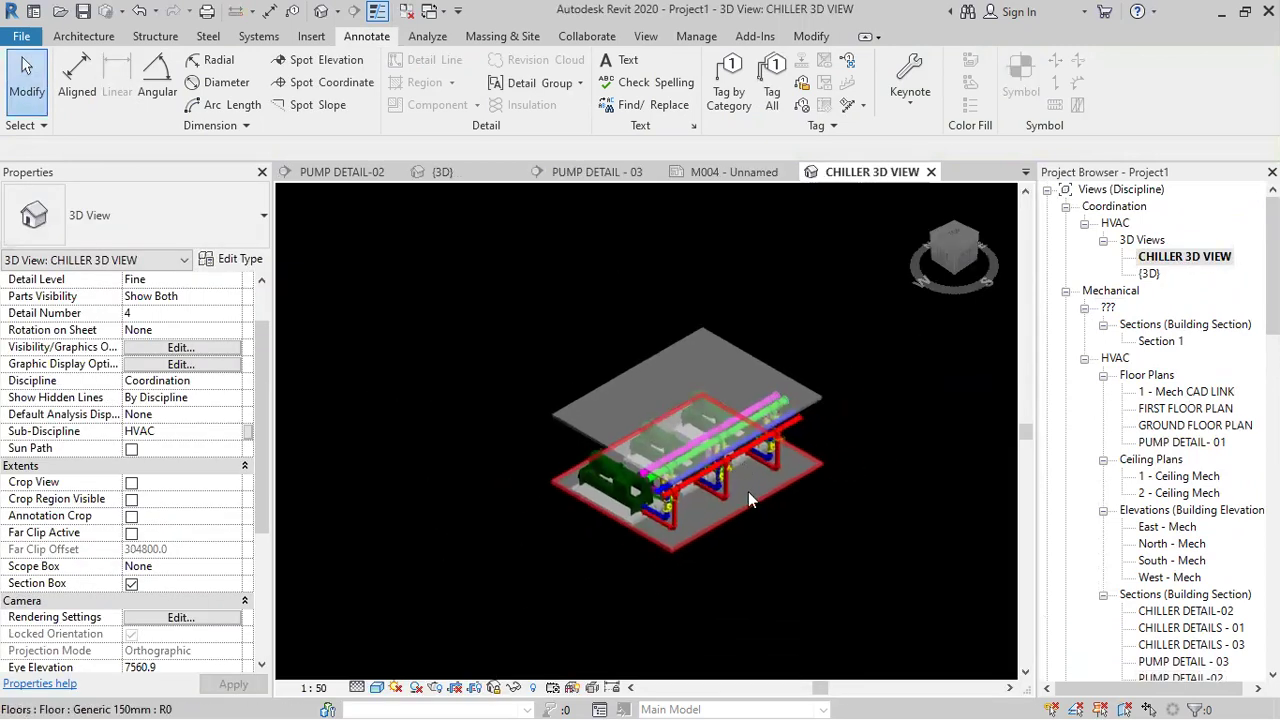
right_click(1188, 258)
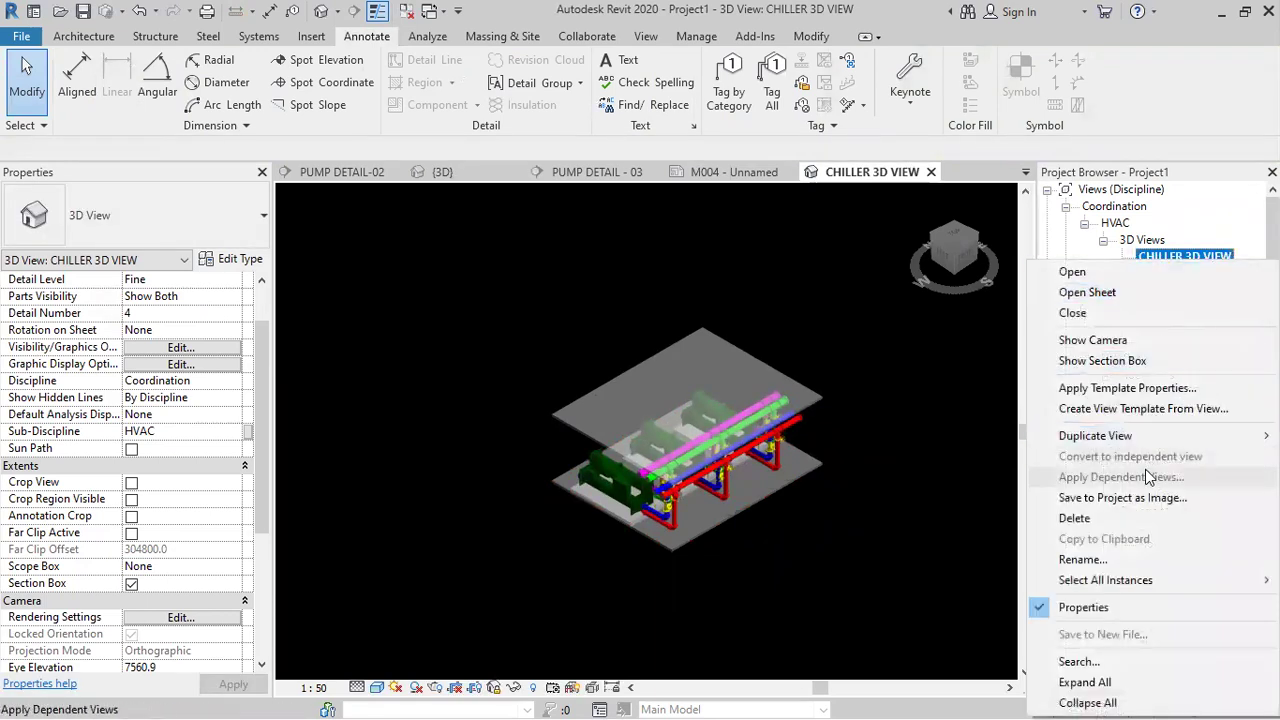
mouse_move(1100, 436)
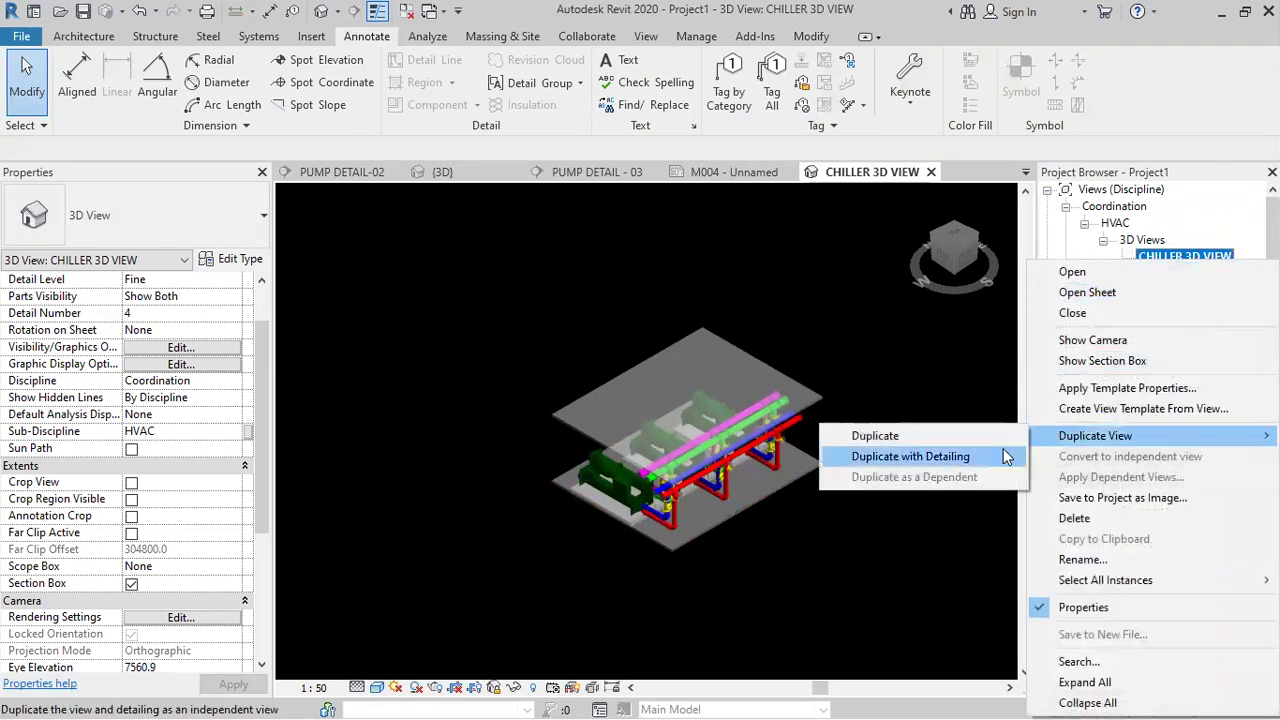
click(914, 438)
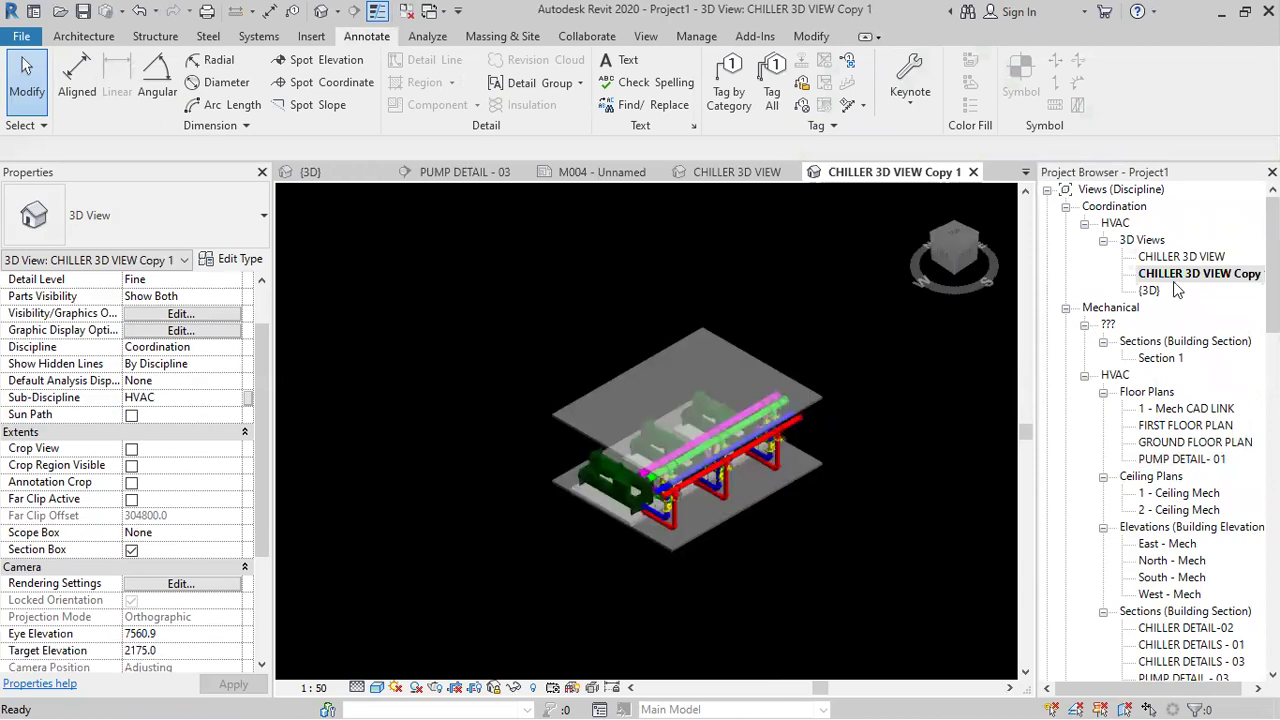
- Rename the duplicated chiller view as PUMP 3D VIEW and turn off its section box
click(1188, 276)
click(1238, 276)
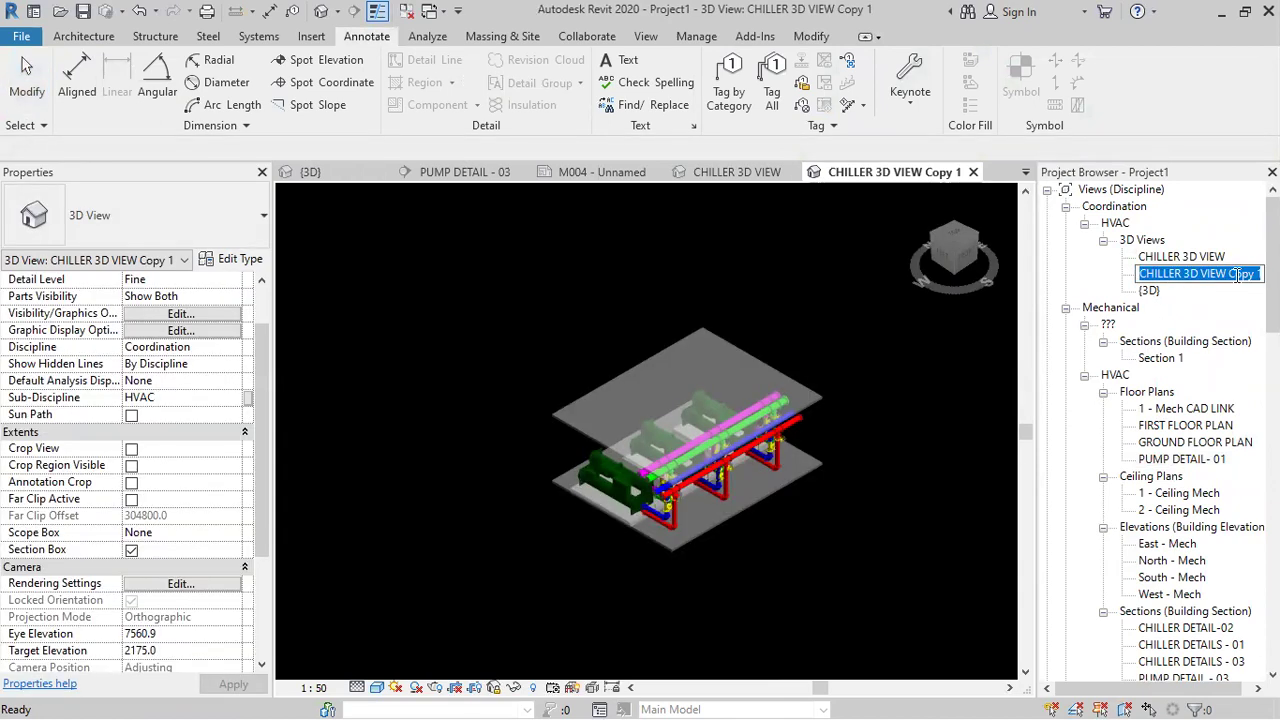
drag(1230, 274, 1262, 274)
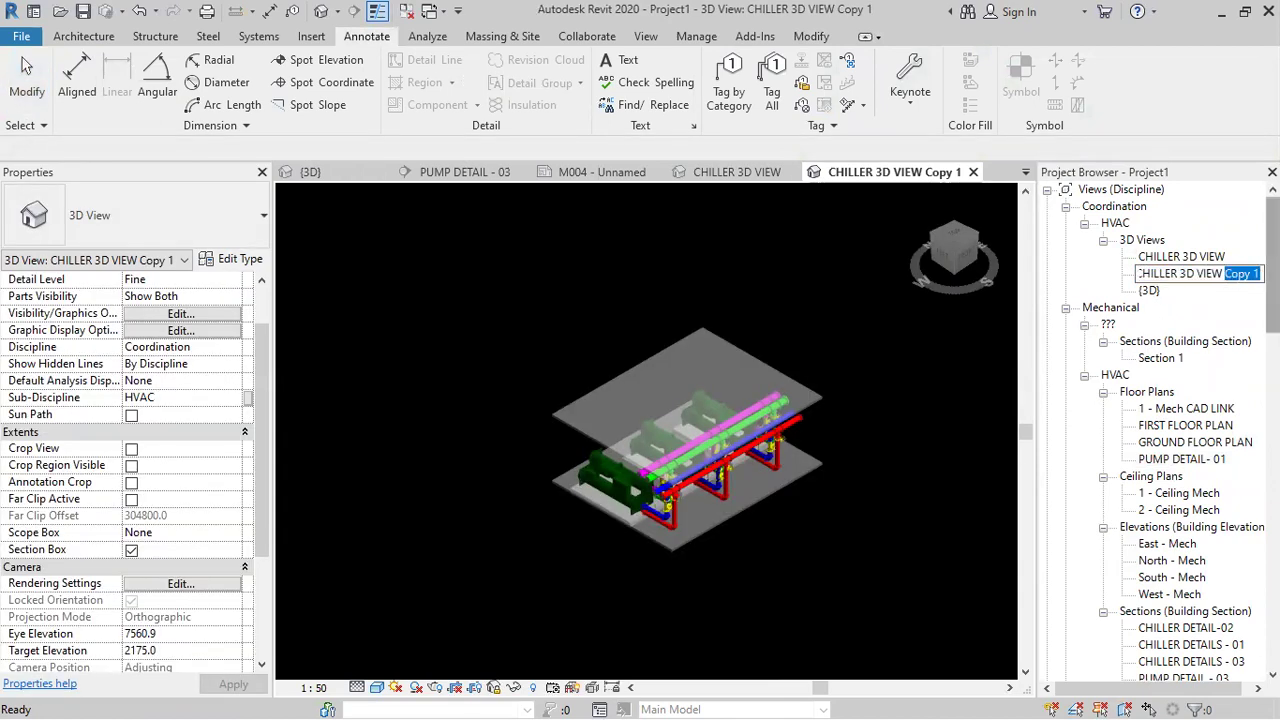
key(BackSpace)
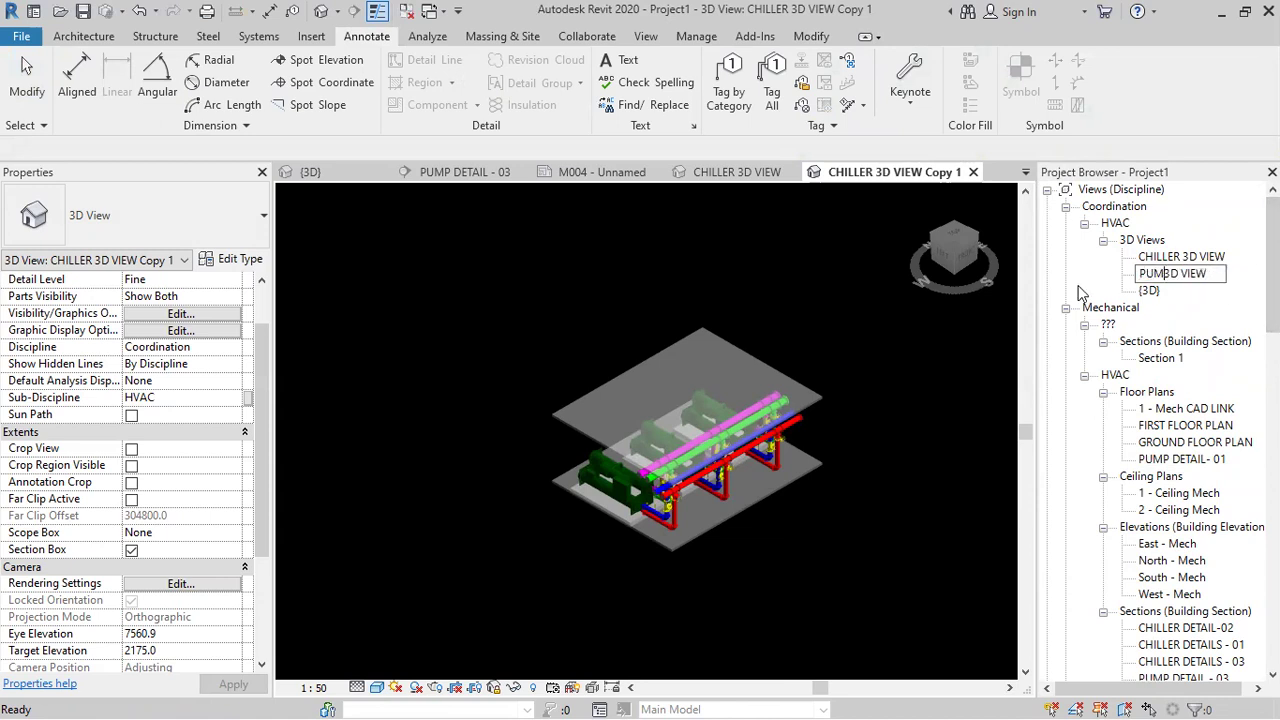
text(PUMP)
click(948, 350)
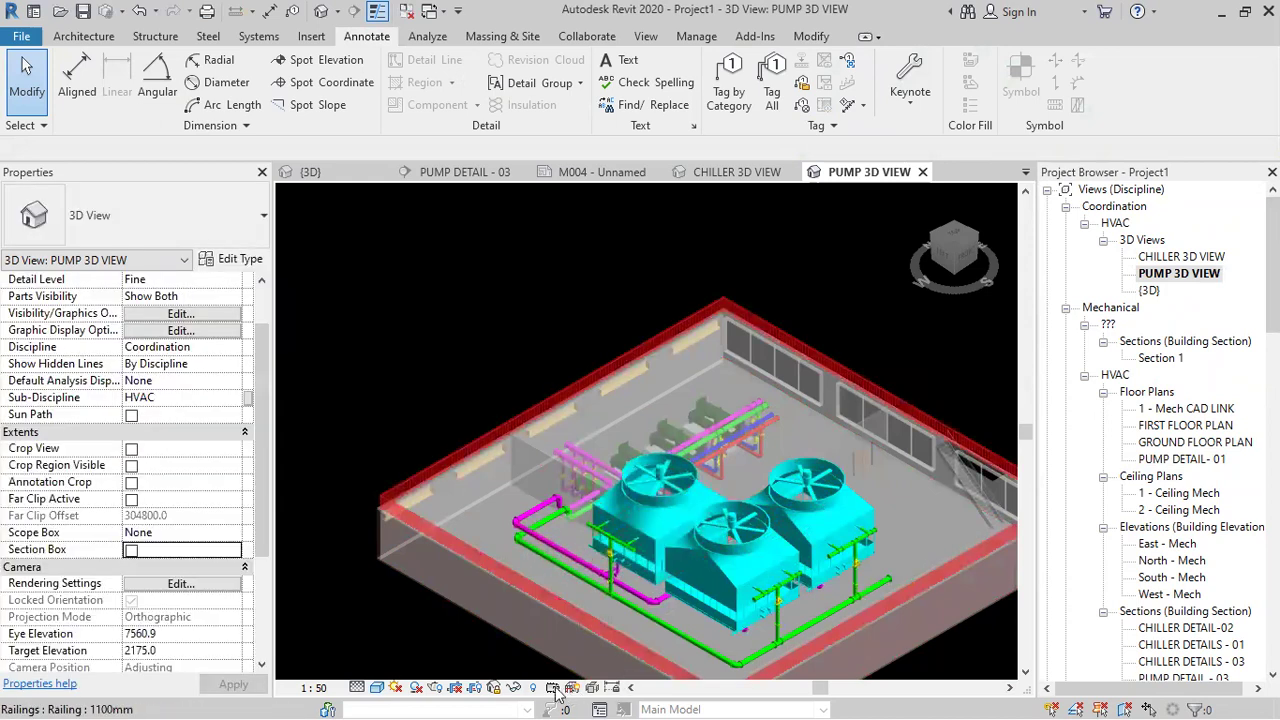
- Unlock the 3D view and show the pump group and its header pipes from the top
click(497, 688)
click(541, 674)
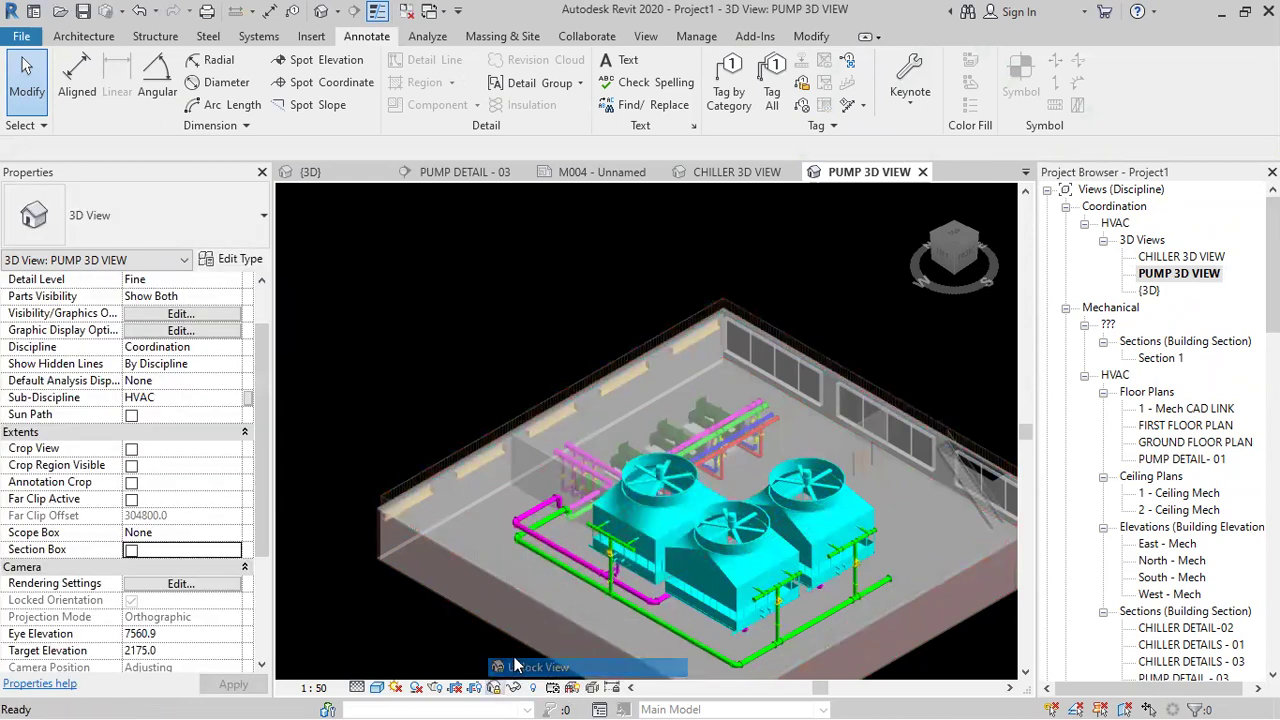
shift+middle_drag(521, 540, 469, 544)
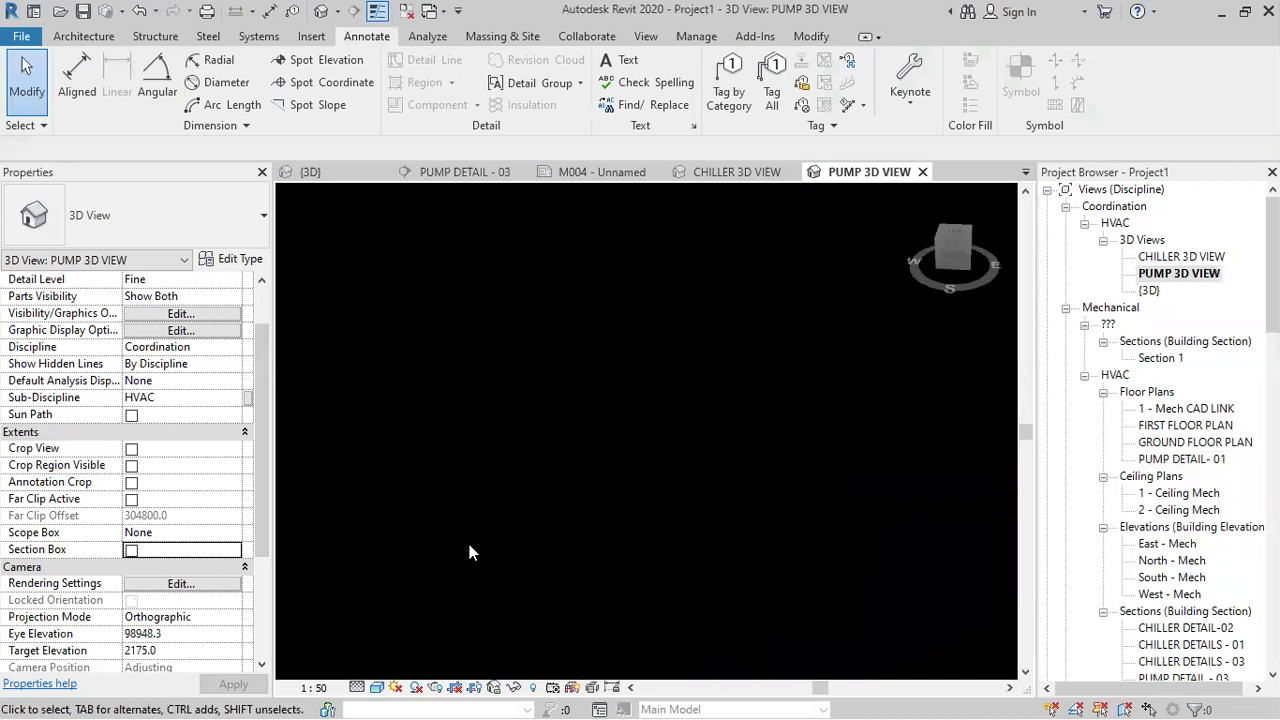
right_click(609, 493)
click(671, 393)
middle_drag(930, 481, 577, 590)
scroll(577, 590, up, 5)
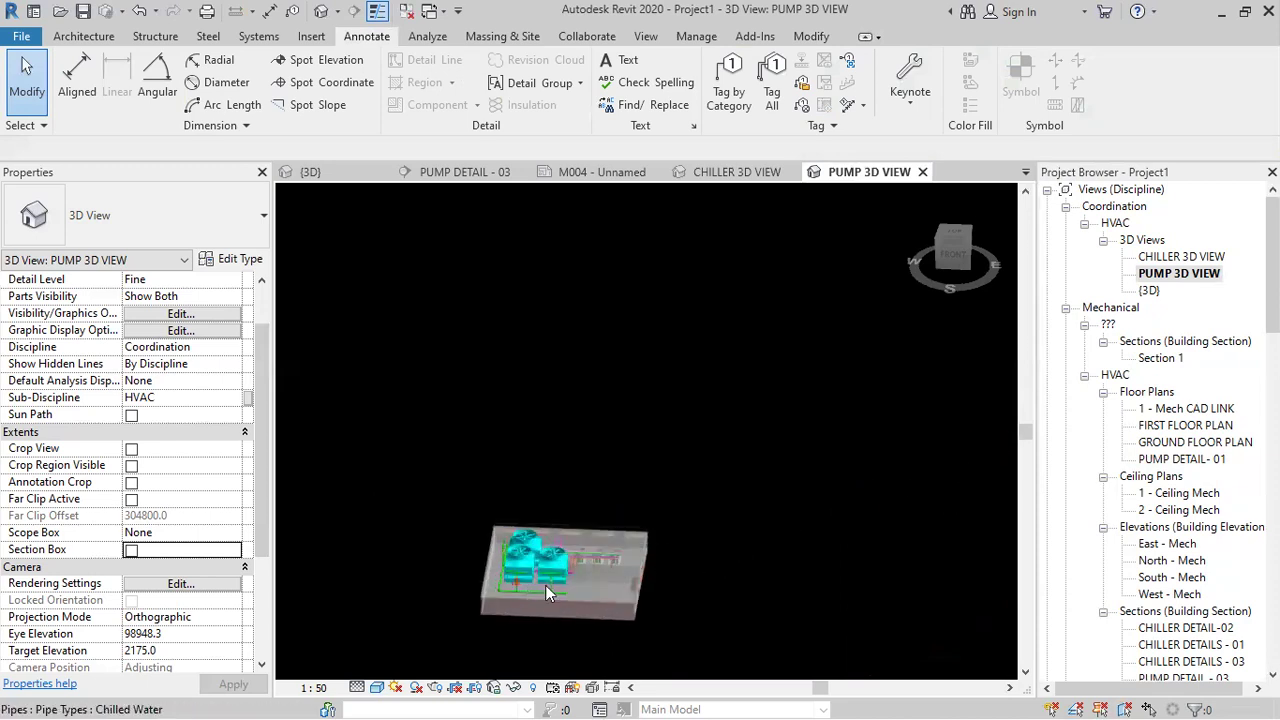
click(585, 531)
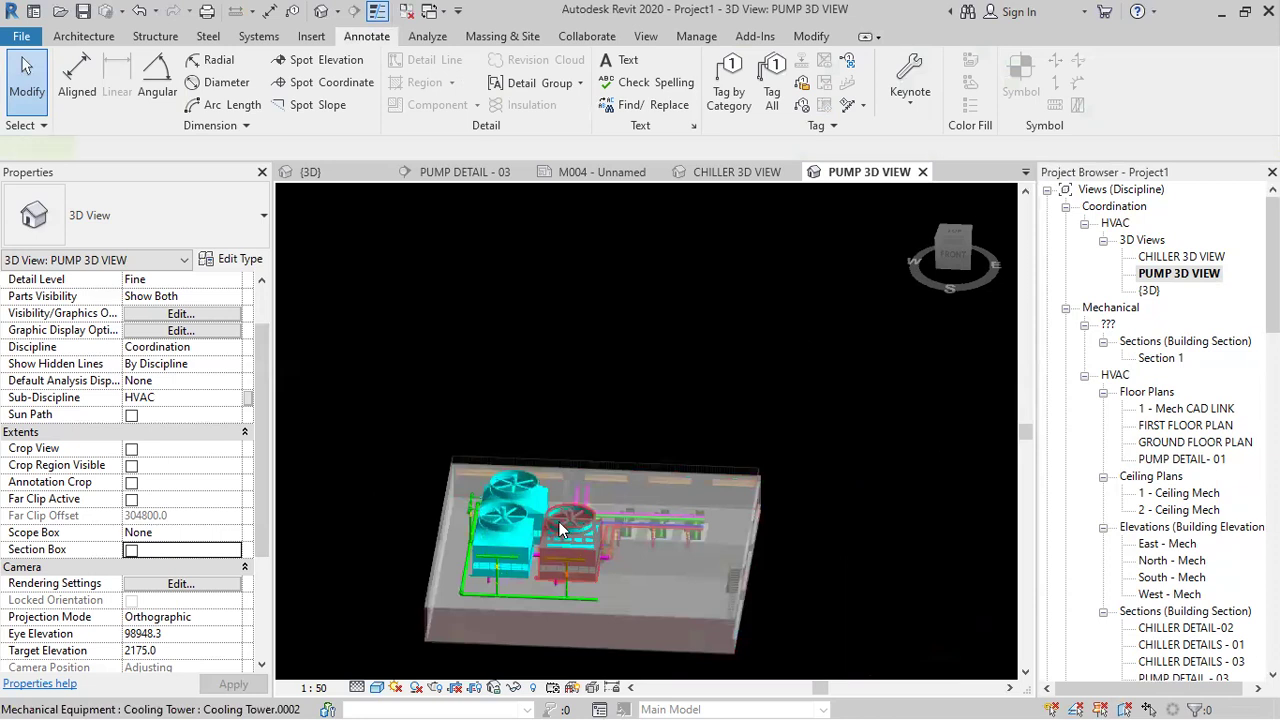
click(955, 238)
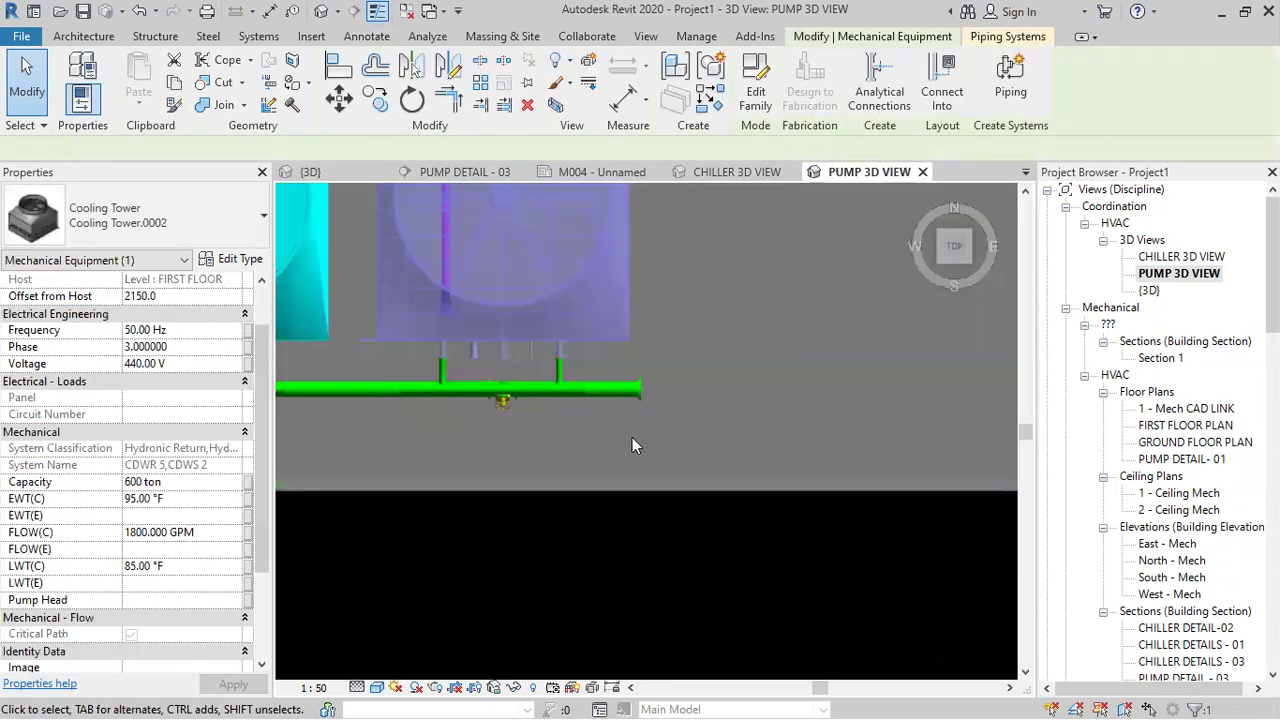
middle_drag(615, 484, 634, 540)
scroll(559, 362, up, 2)
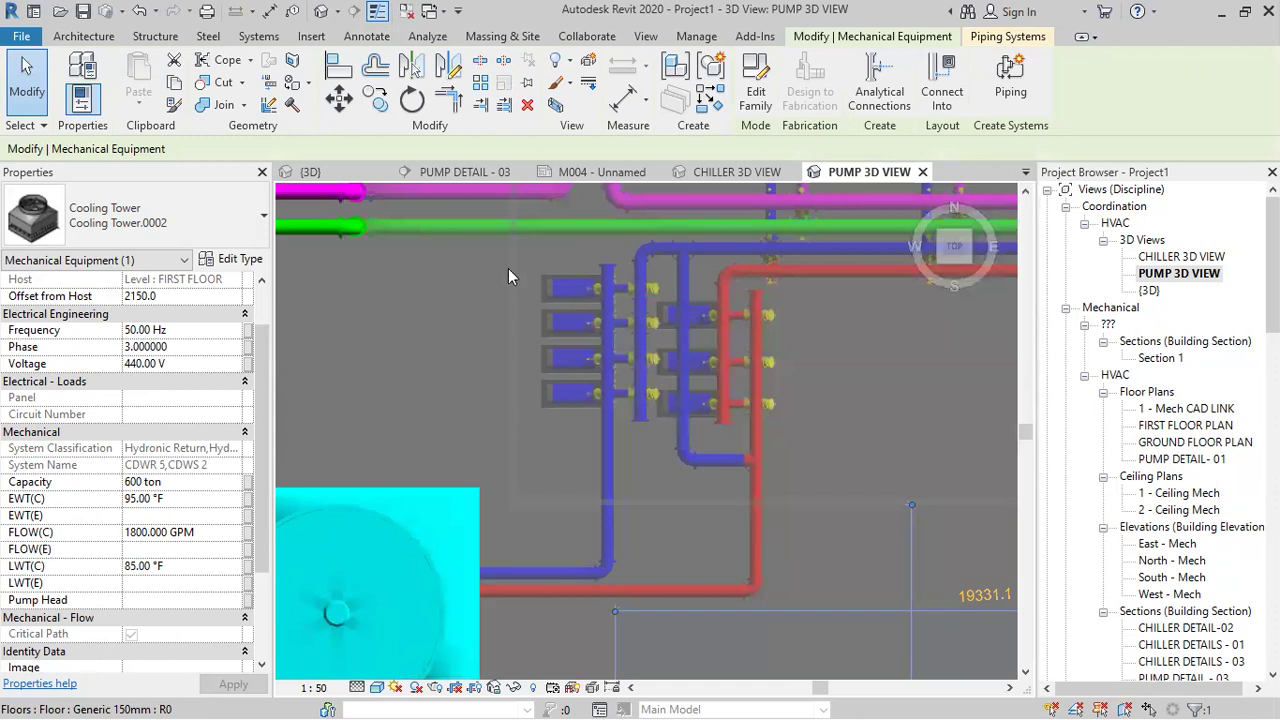
- Select the connected branches of two diagonally opposite pumps and crop the 3D view around the pump group with a selection box
click(582, 343)
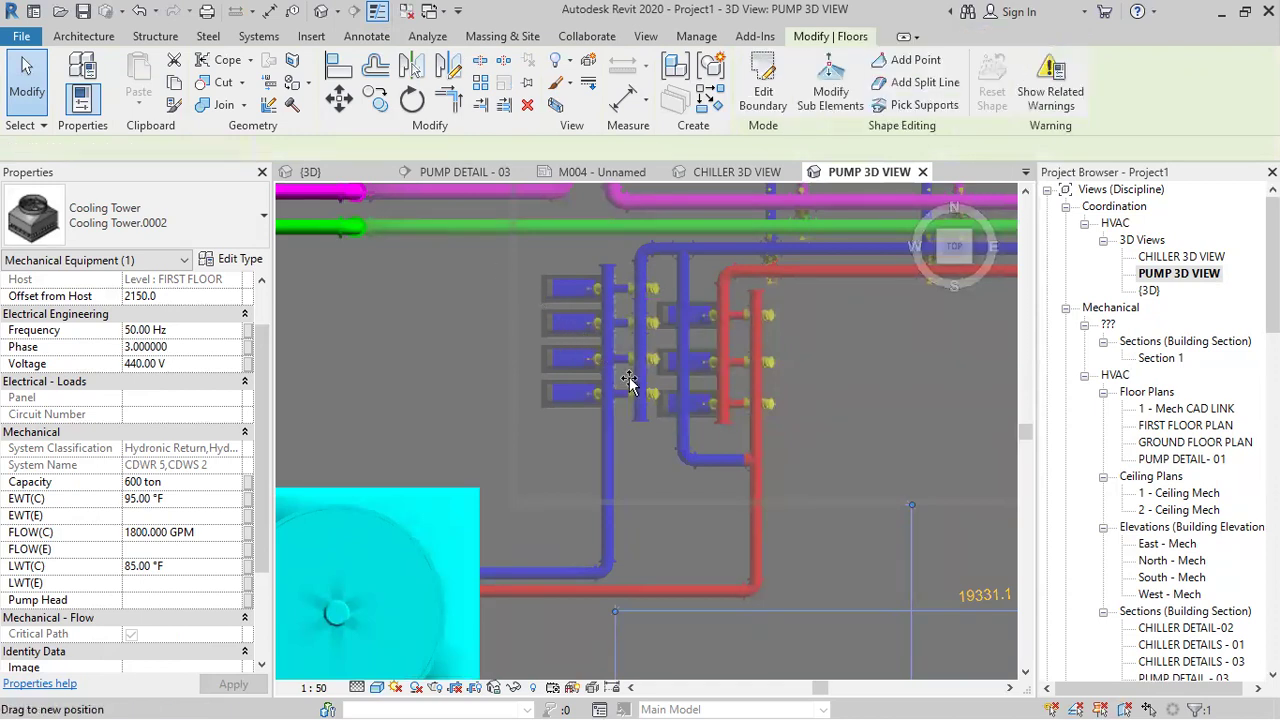
click(137, 12)
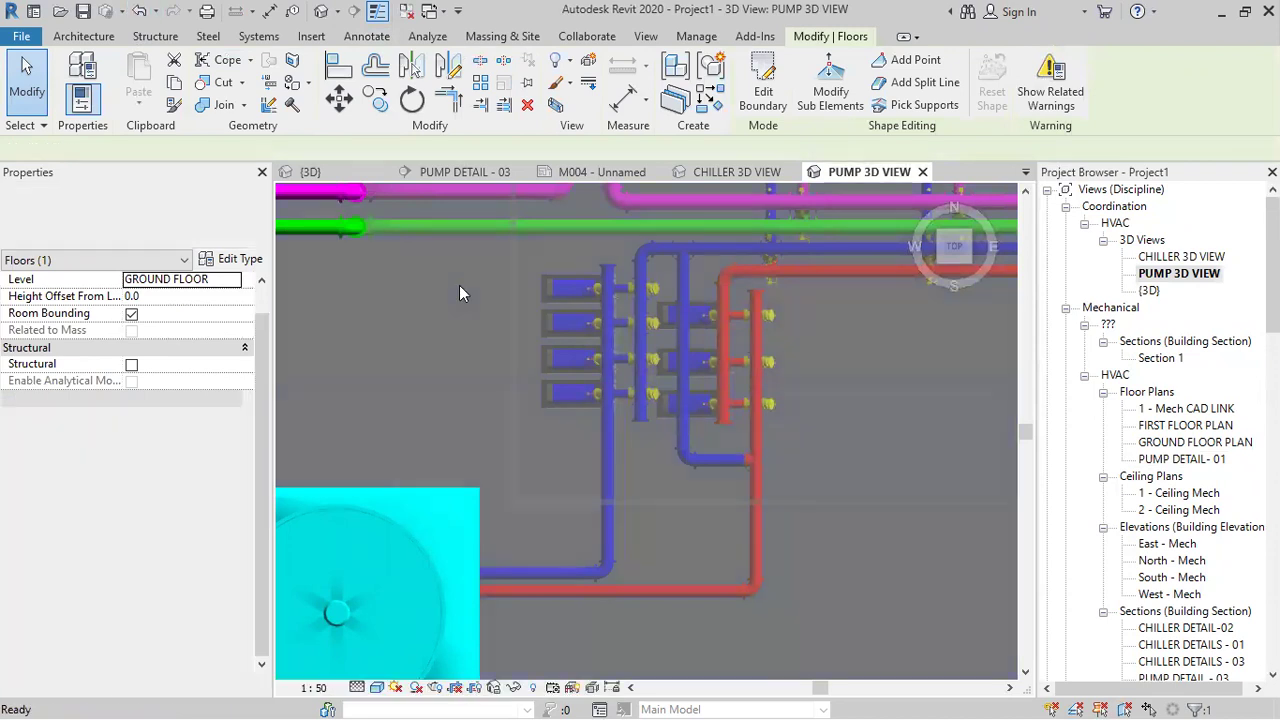
click(559, 295)
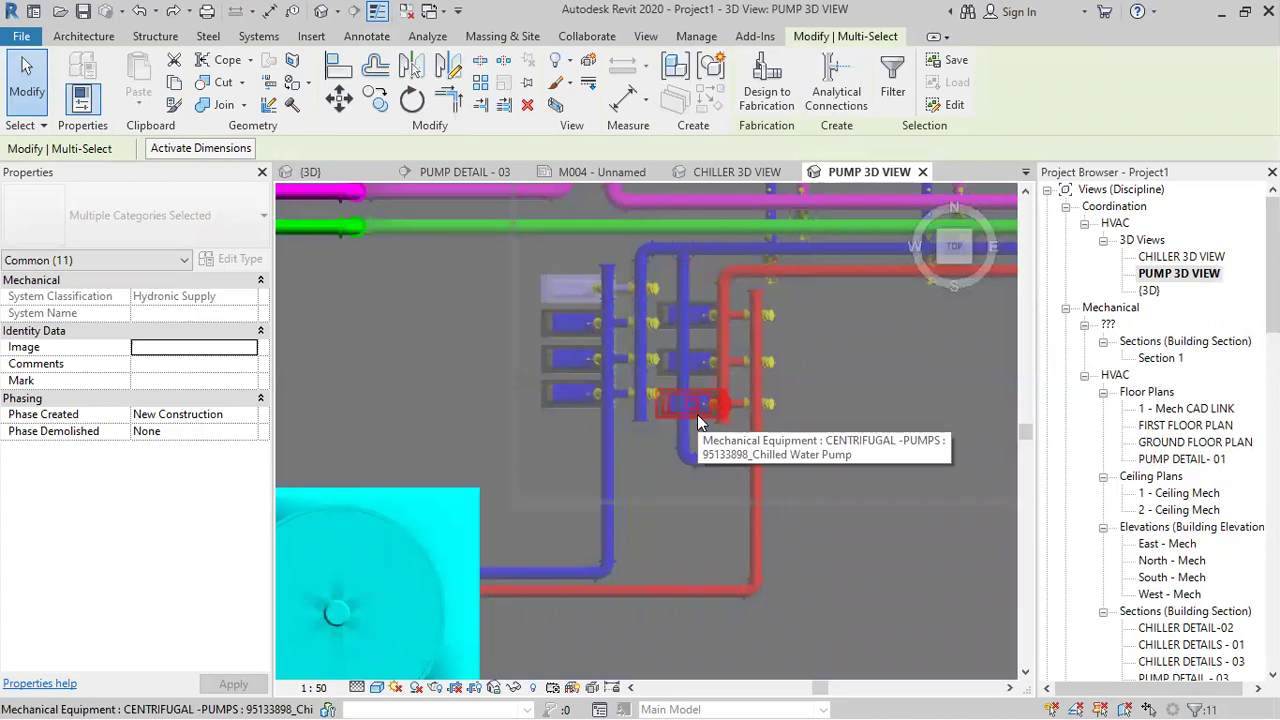
key(Tab)
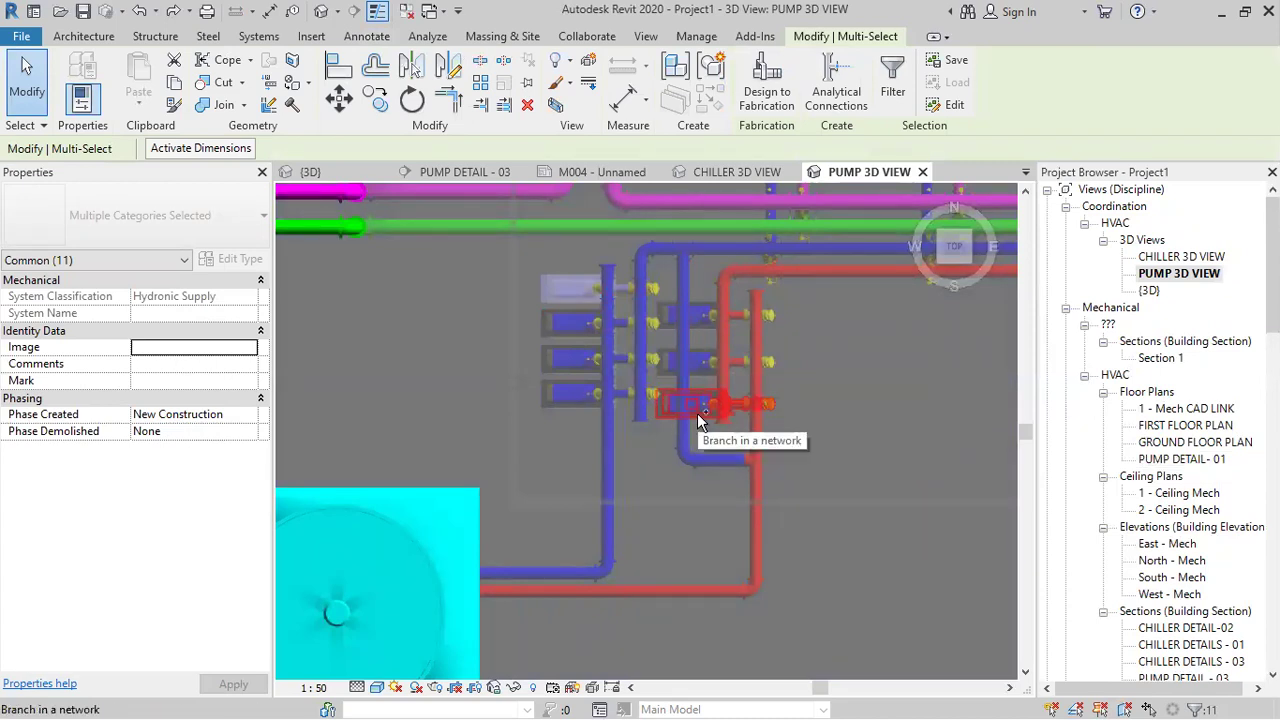
ctrl+click(697, 413)
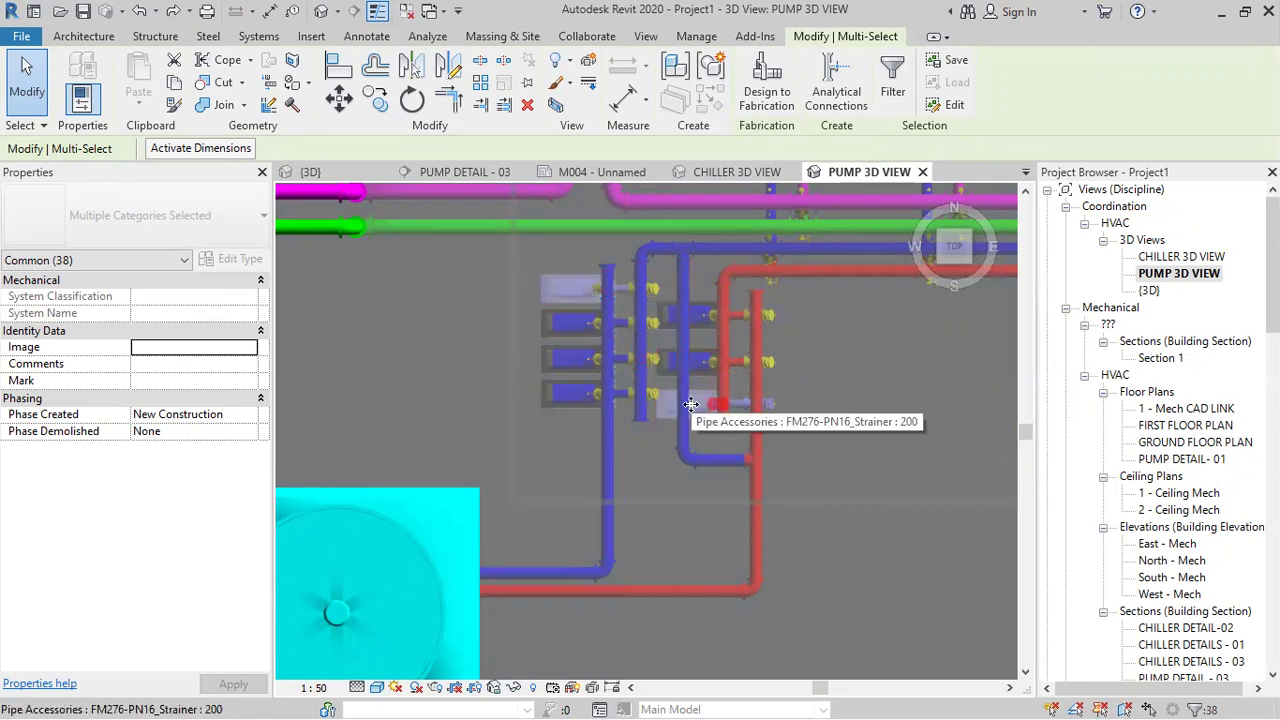
click(557, 105)
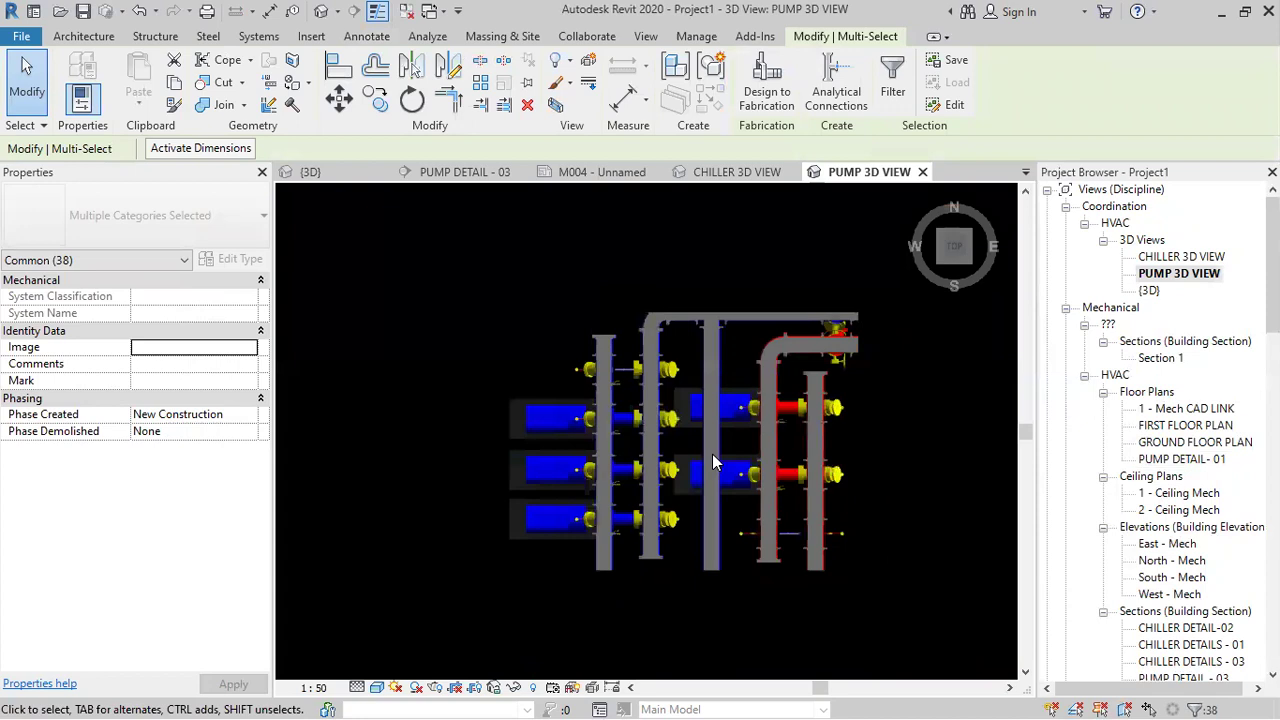
scroll(714, 463, down, 2)
shift+middle_drag(834, 575, 735, 300)
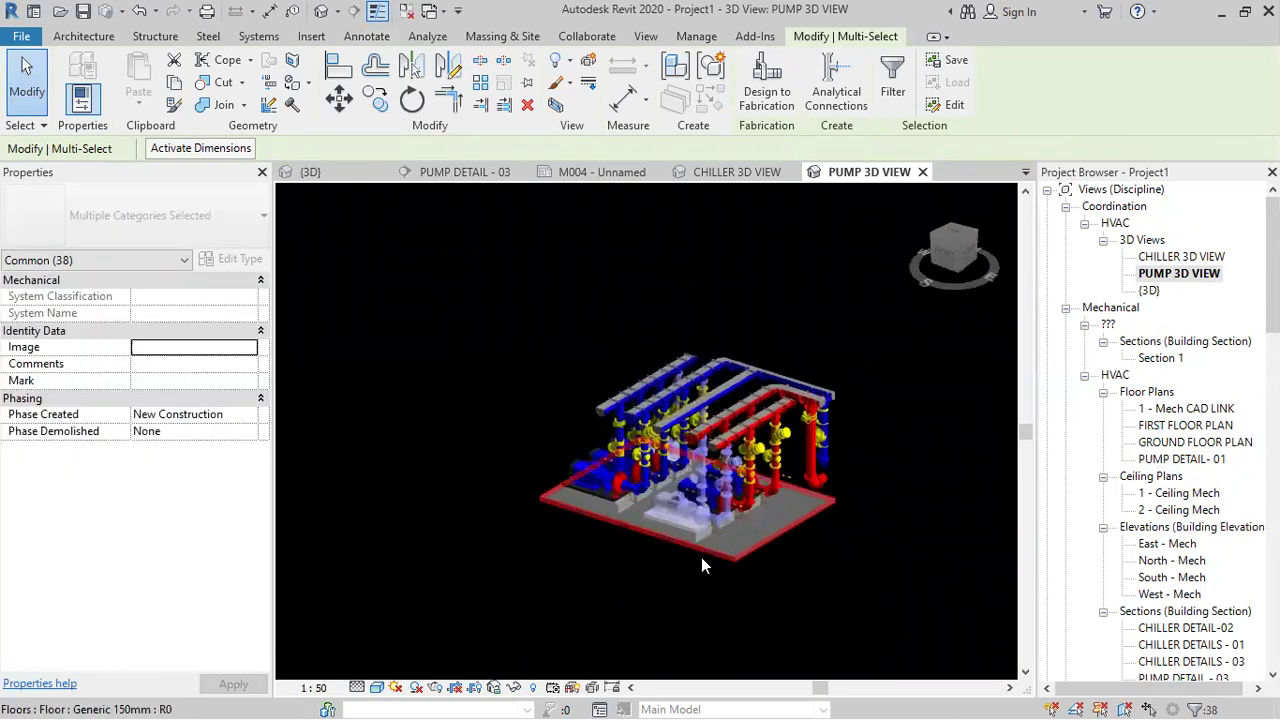
click(605, 585)
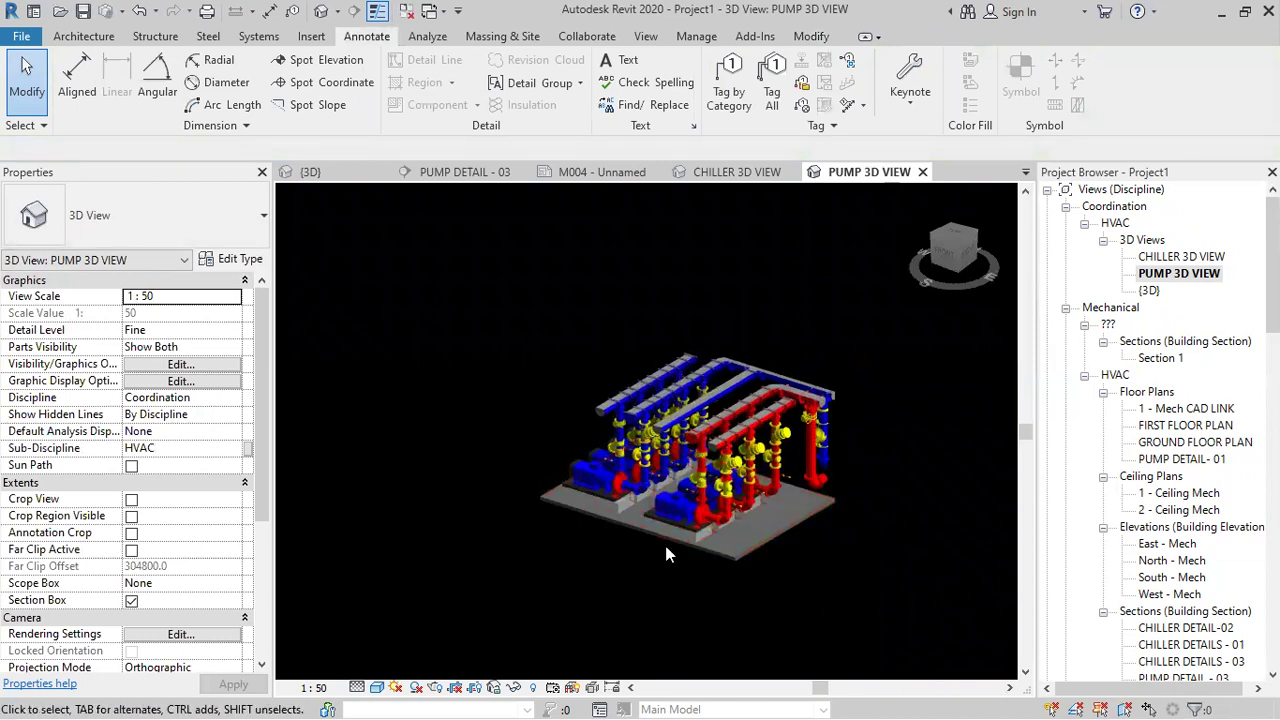
- Turn on the Section Boxes annotation category in the visibility overrides of PUMP 3D VIEW
scroll(690, 375, up, 3)
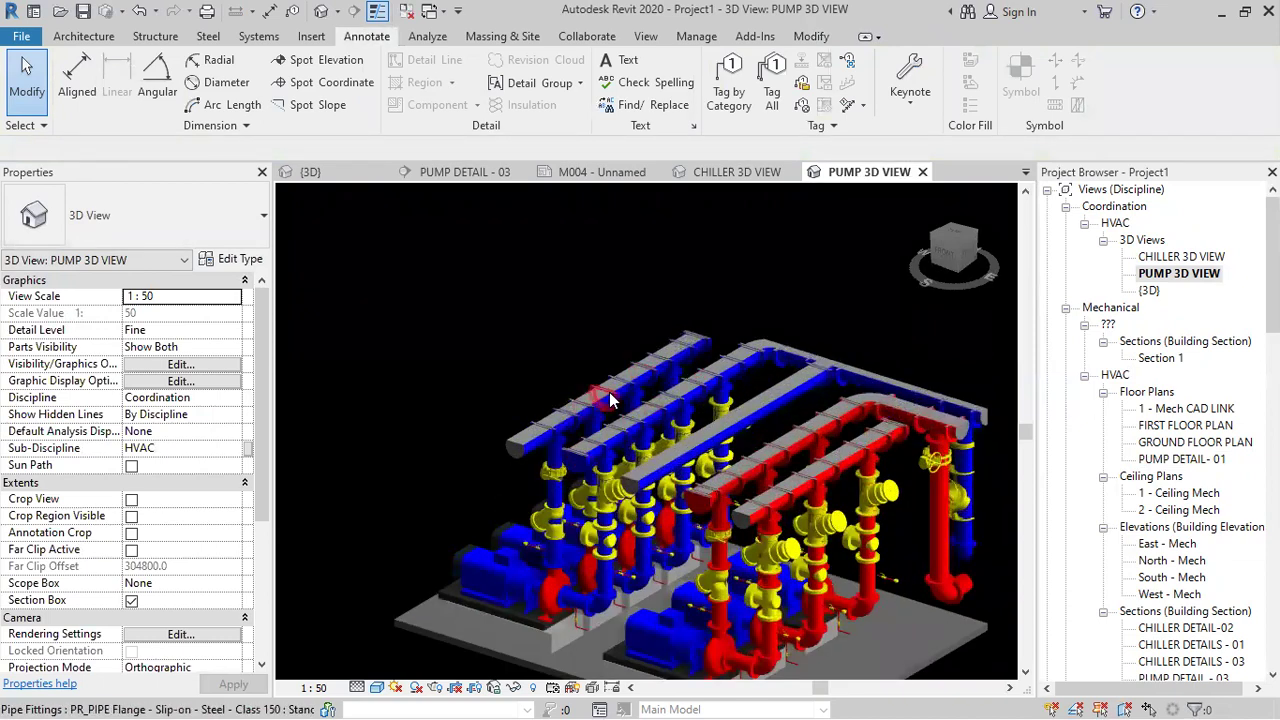
scroll(606, 425, down, 2)
scroll(722, 458, up, 2)
scroll(615, 454, down, 2)
key(v)
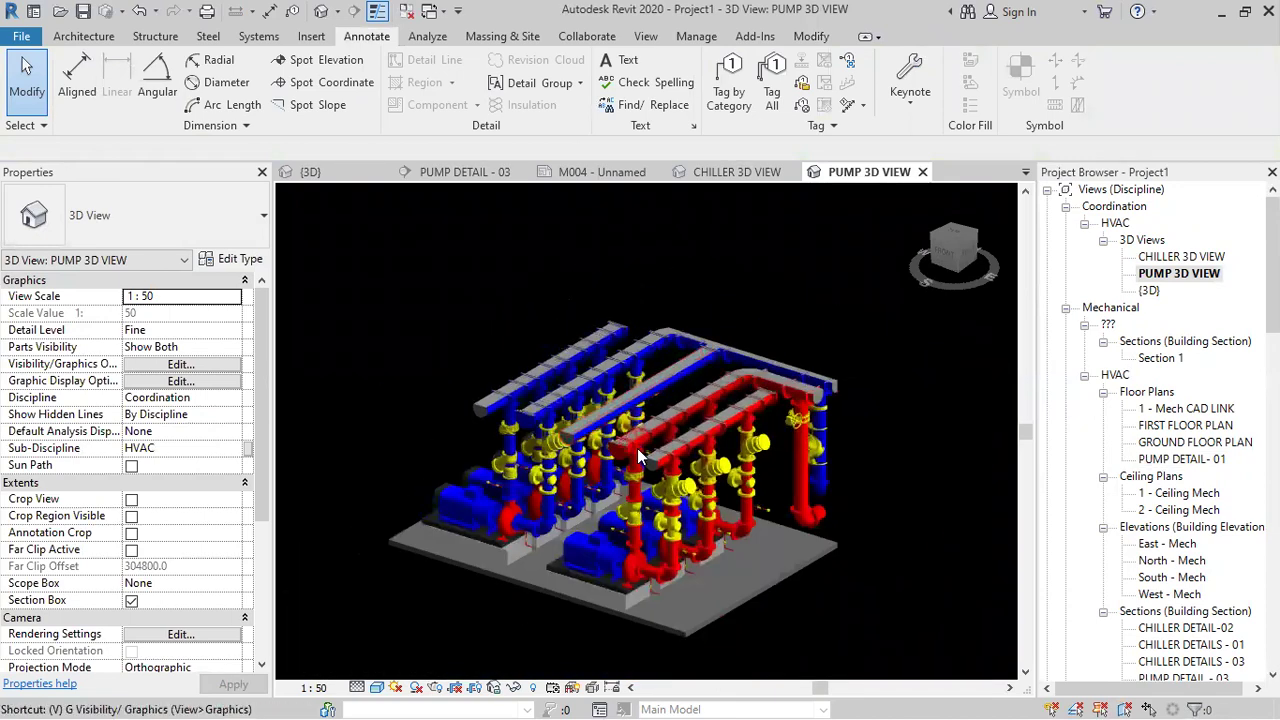
key(g)
click(485, 127)
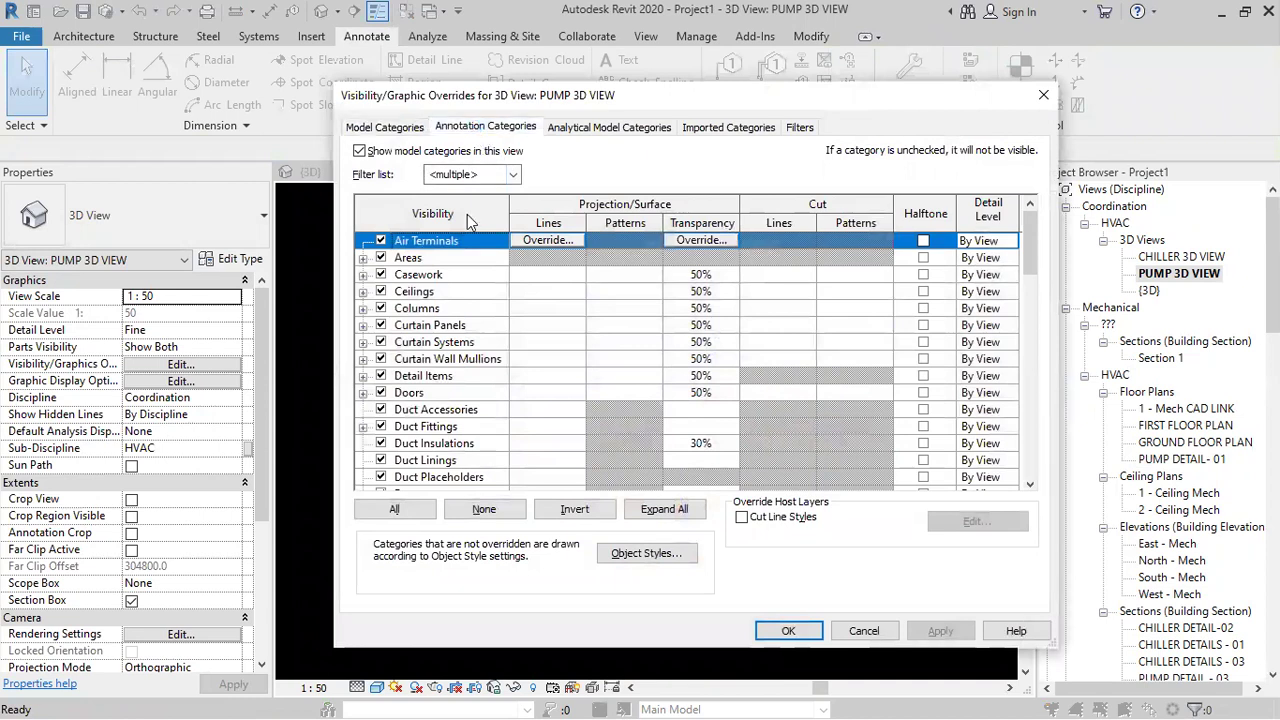
click(443, 380)
key(s)
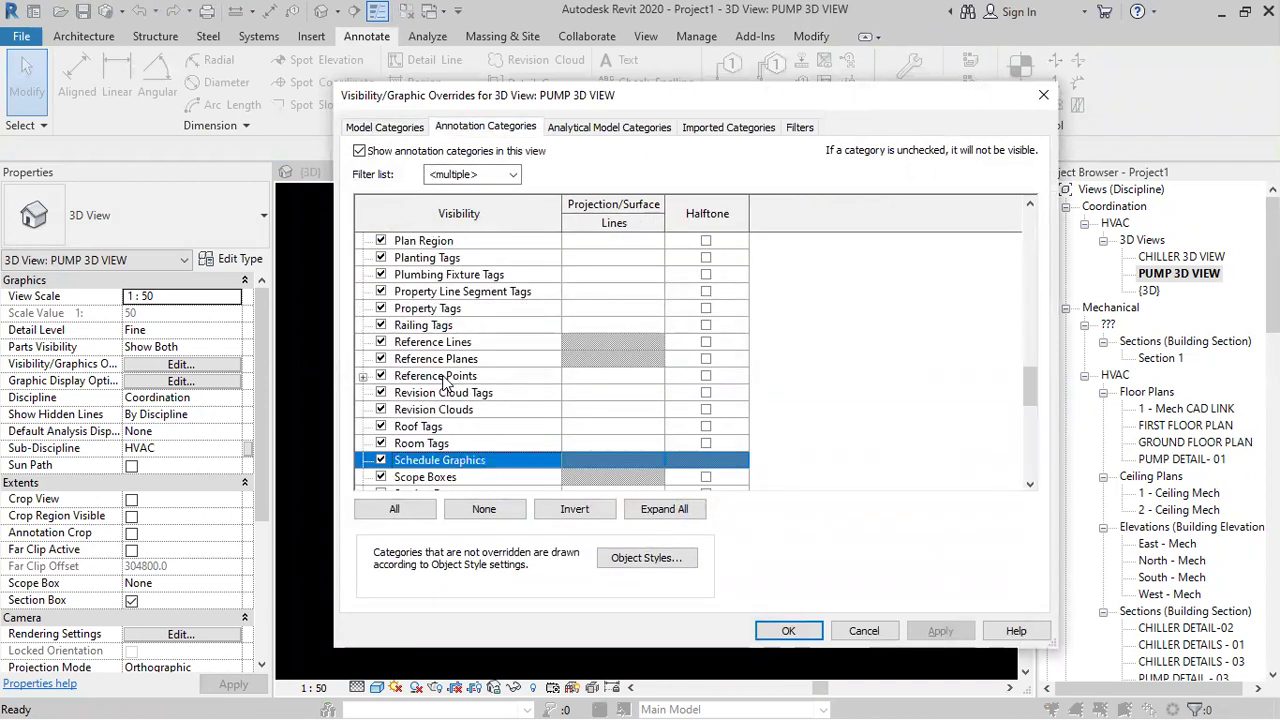
scroll(443, 380, down, 2)
click(381, 426)
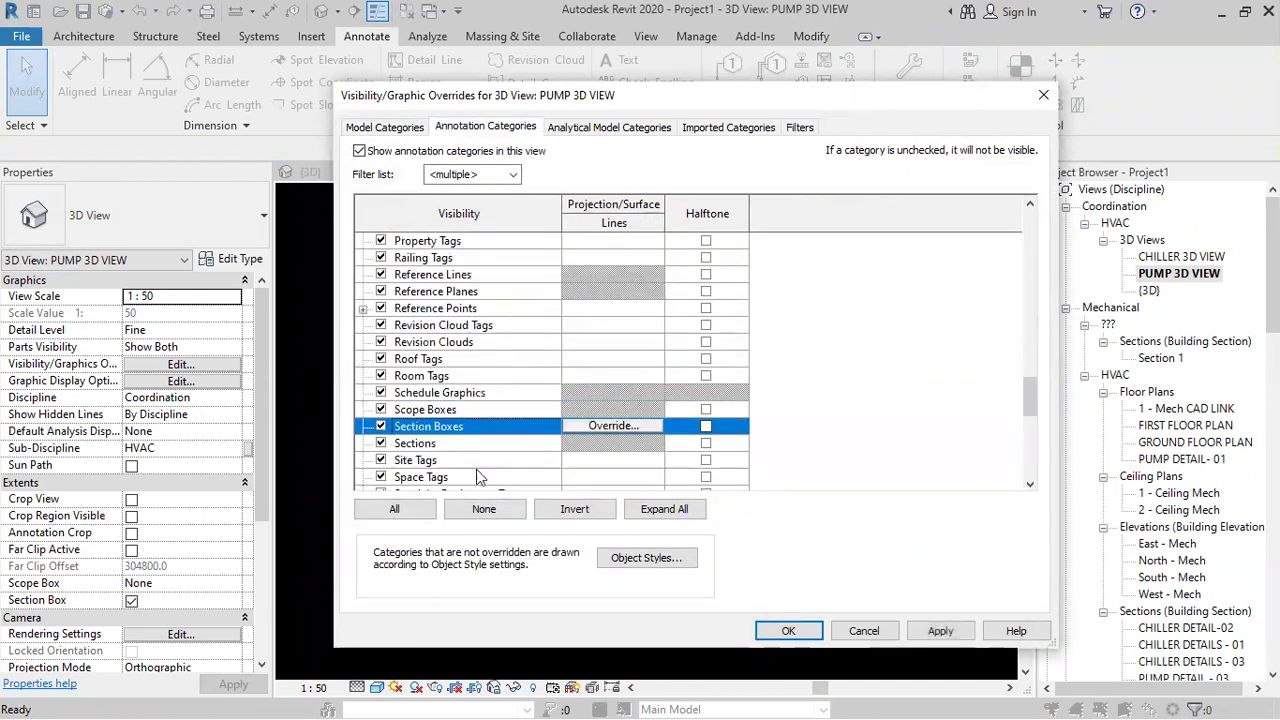
click(788, 630)
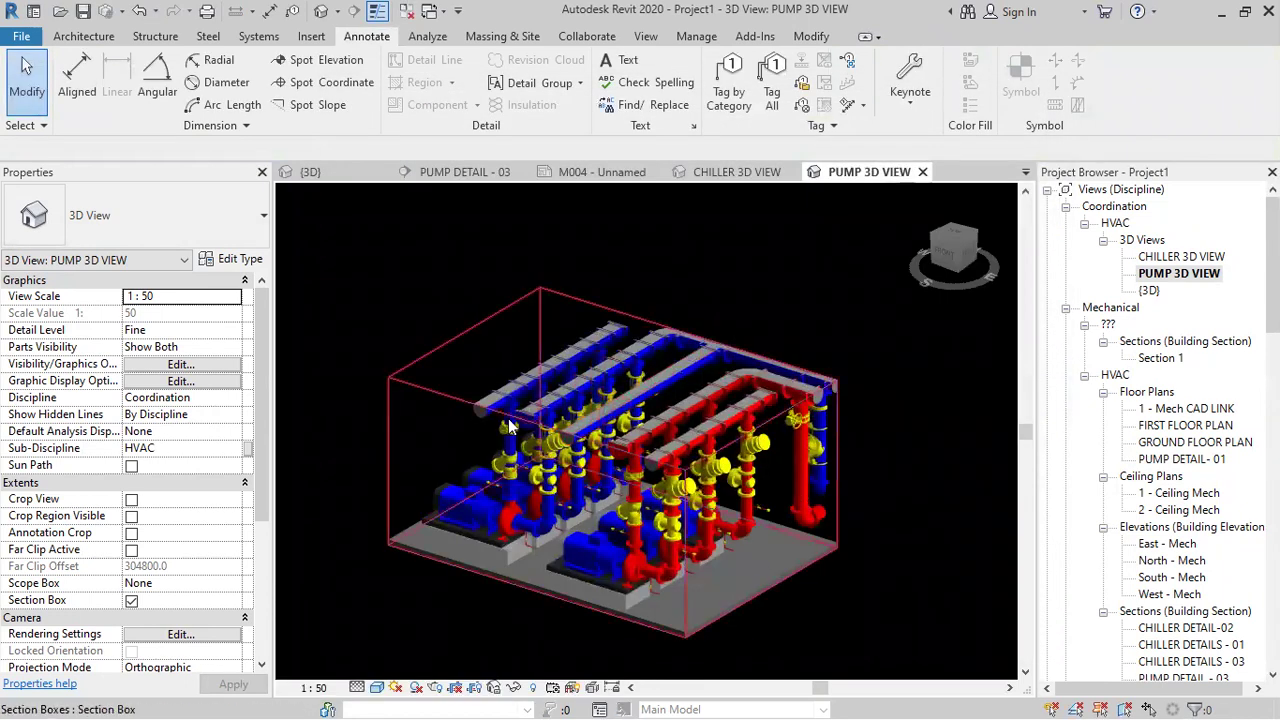
- Raise the section box's upper face above the header pipes and lower its bottom face below the floor slab
click(477, 404)
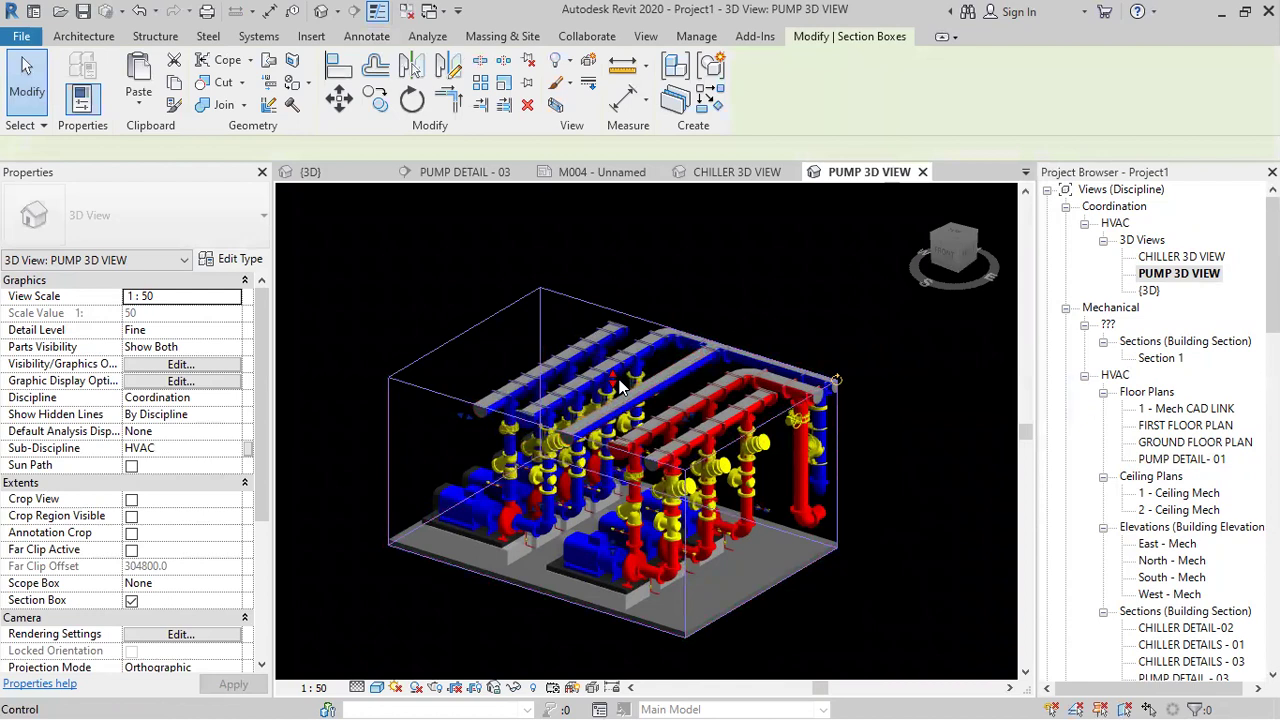
drag(658, 441, 650, 410)
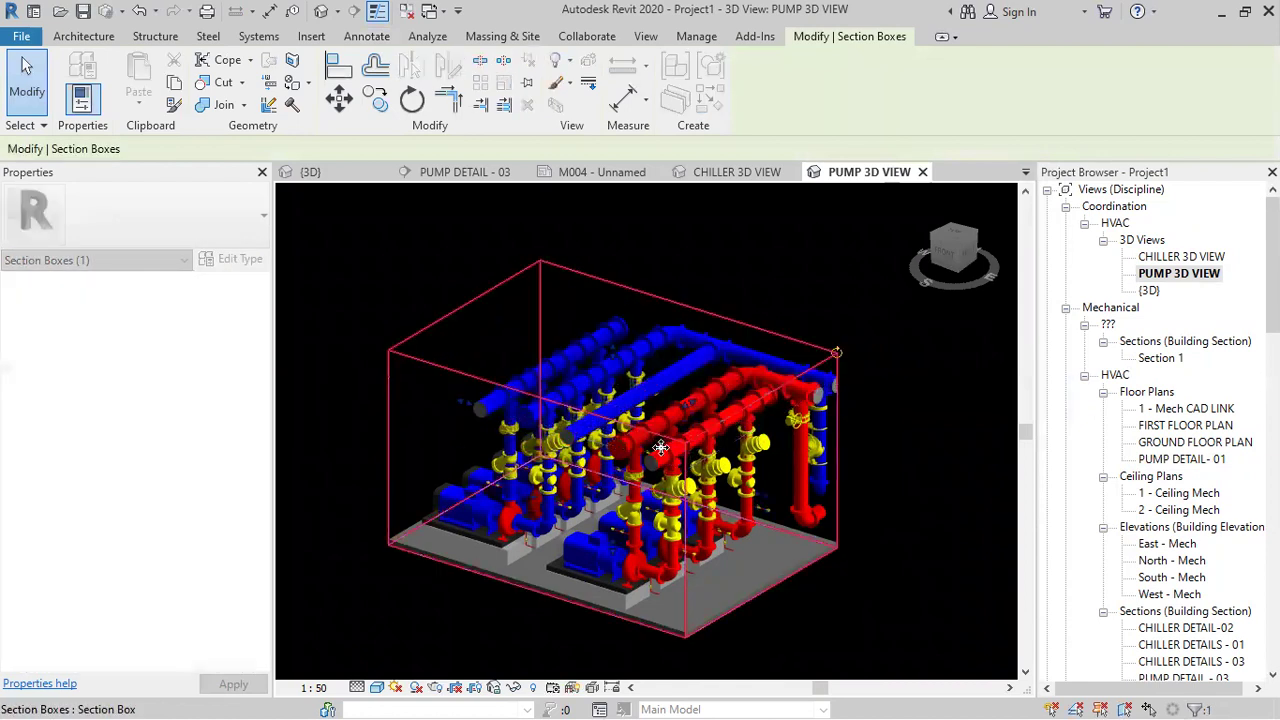
scroll(542, 493, down, 1)
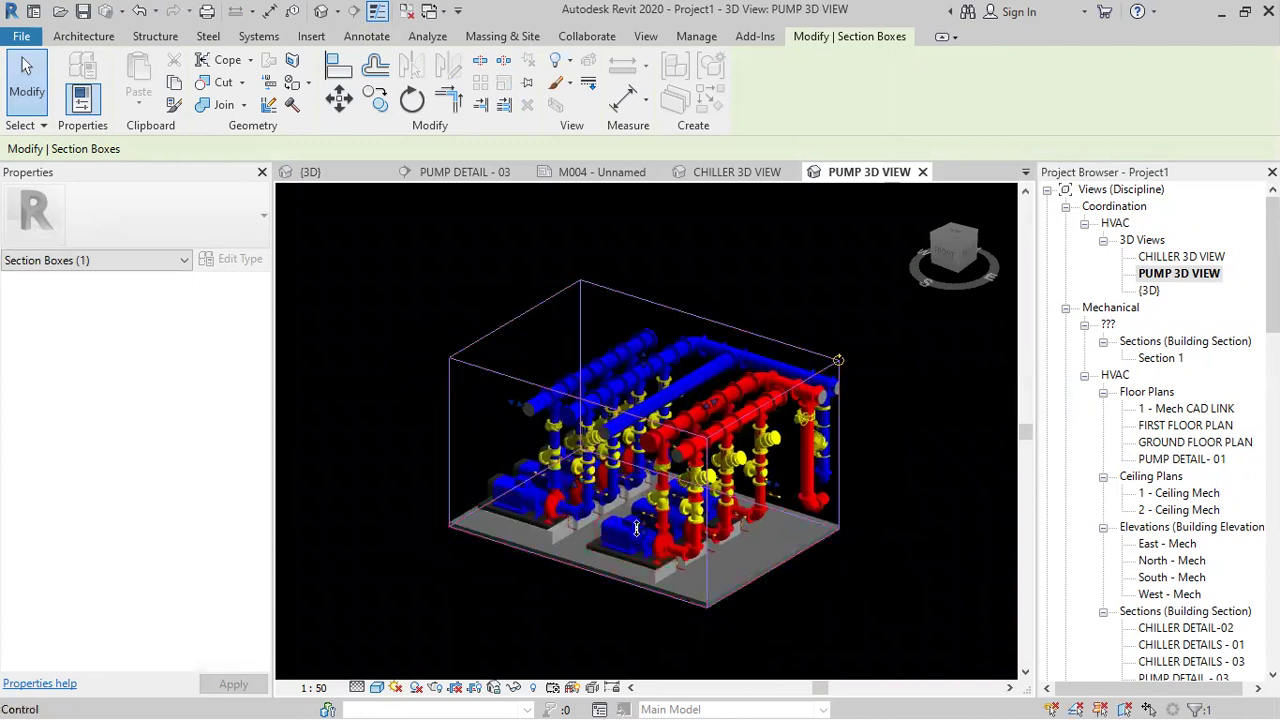
drag(636, 528, 634, 560)
click(564, 617)
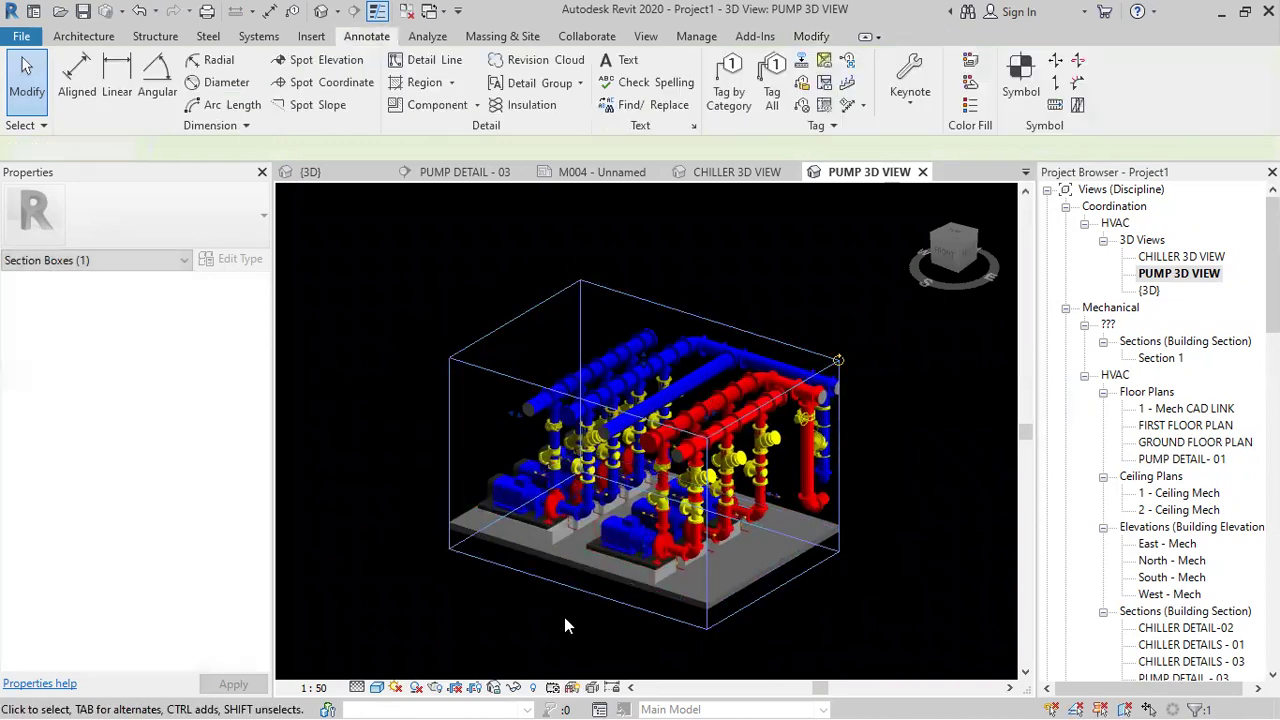
- Extend the section box outward behind the blue pump motors to take in more floor and the wall
click(451, 426)
drag(515, 415, 437, 405)
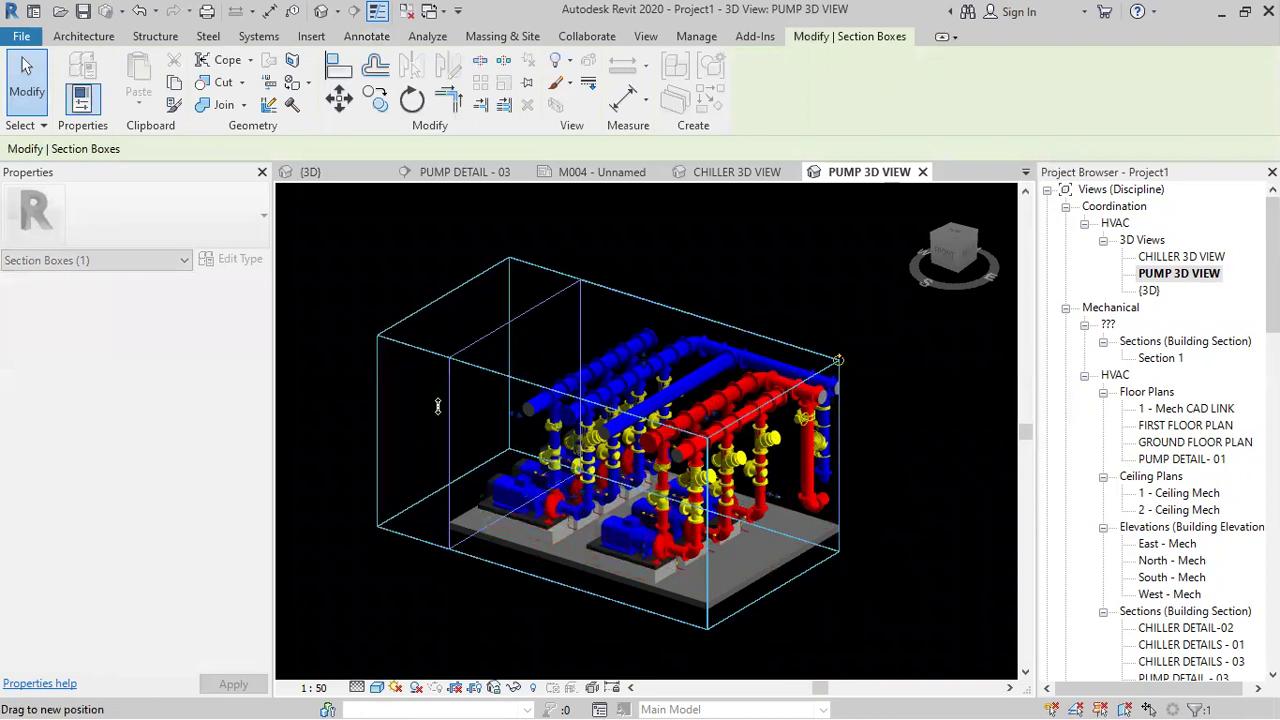
key(Escape)
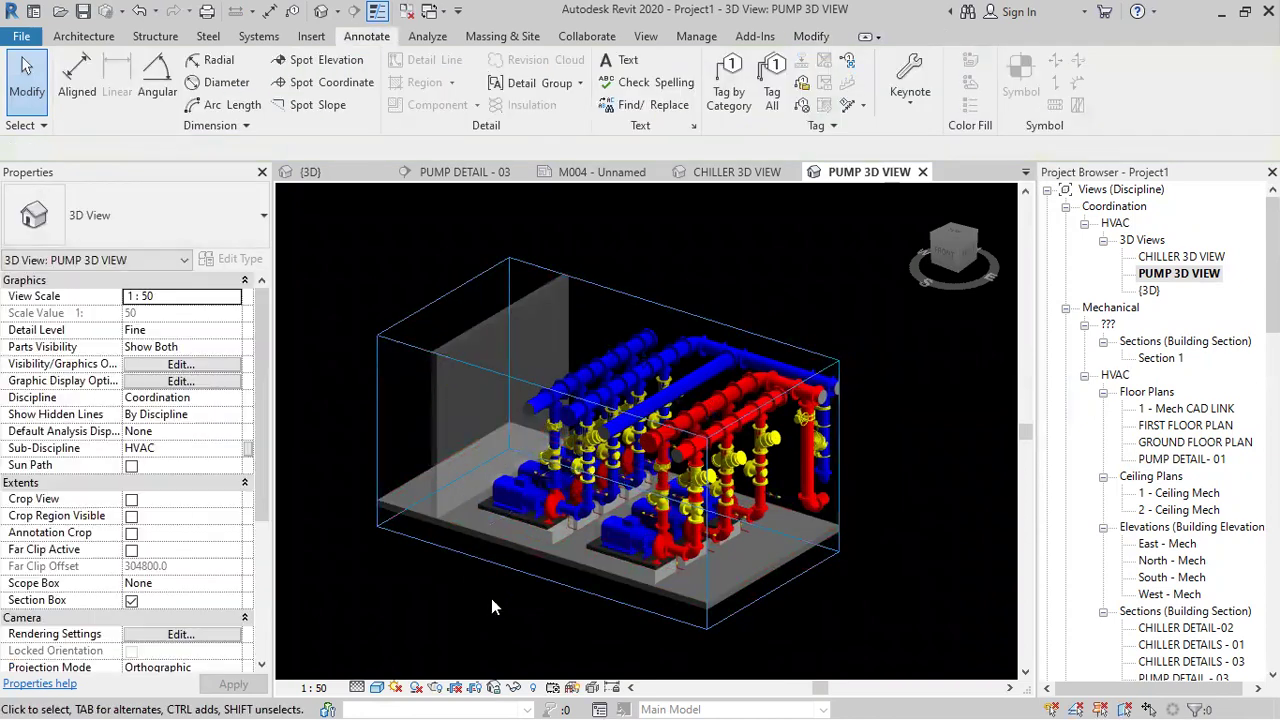
- Pull the section box's side face inward to the red riser pipe, cropping out the blue riser beside it
click(793, 578)
scroll(833, 458, up, 2)
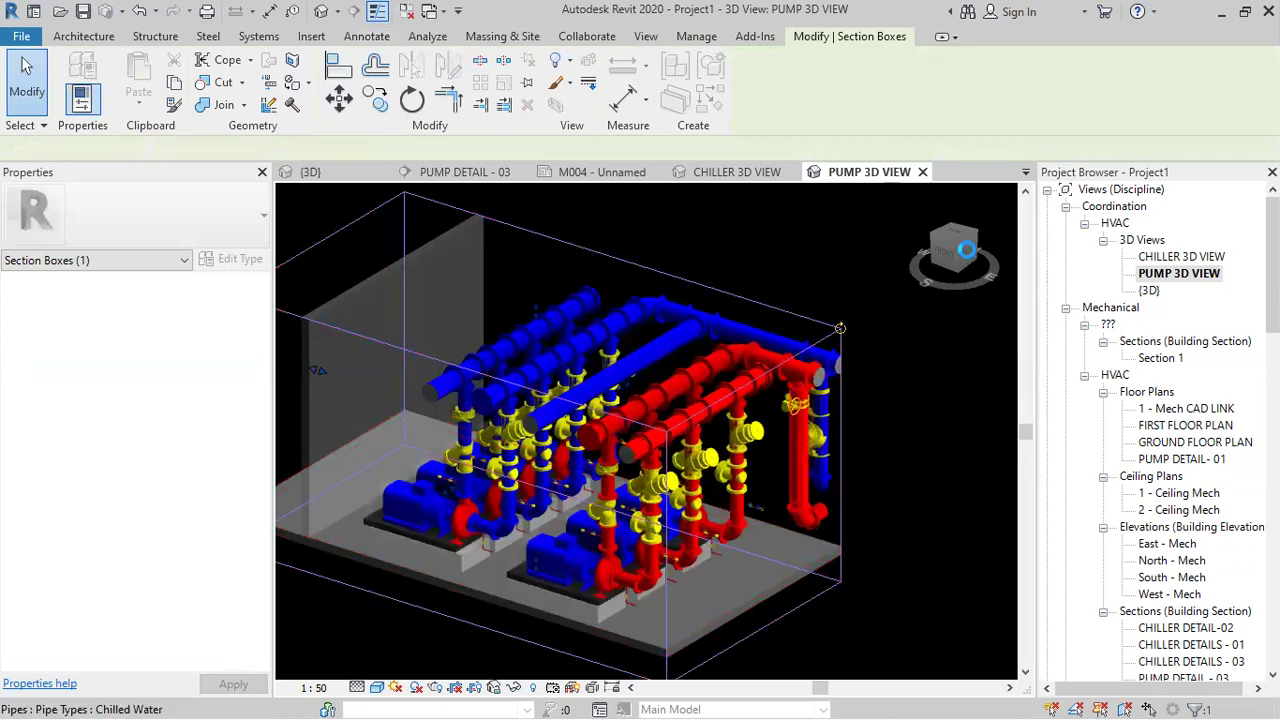
click(790, 460)
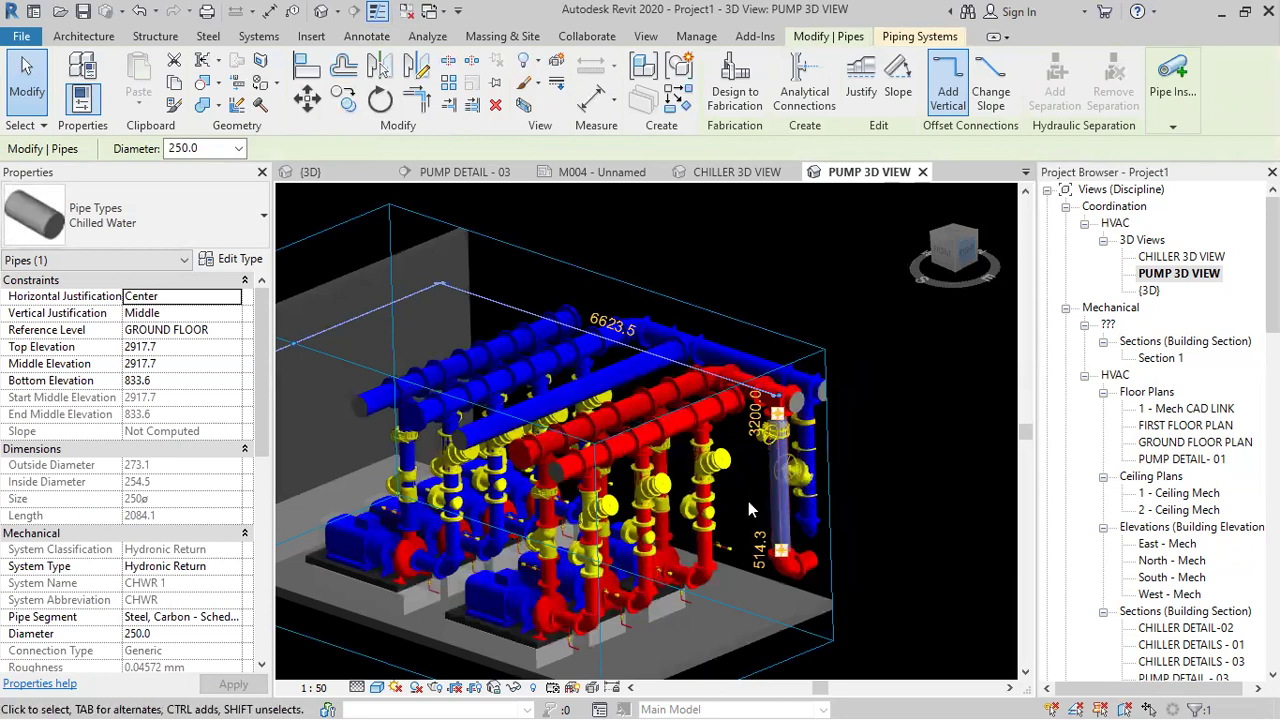
scroll(737, 443, up, 5)
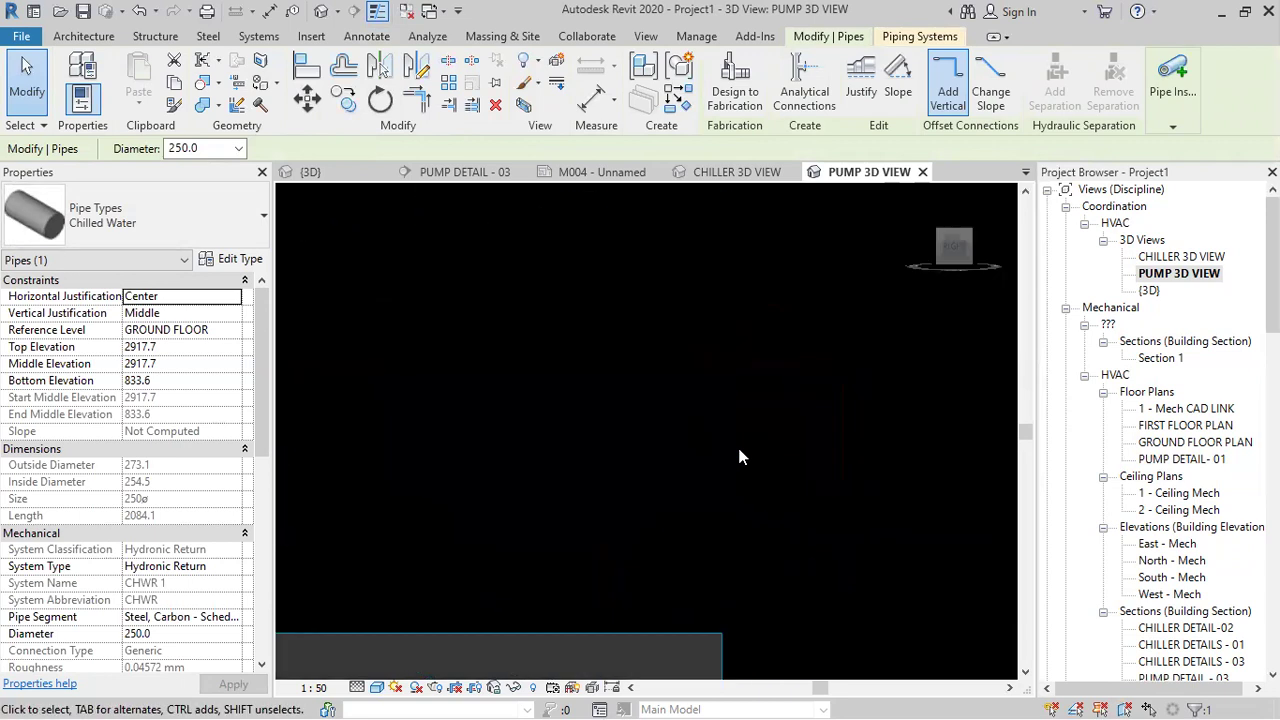
scroll(750, 465, down, 5)
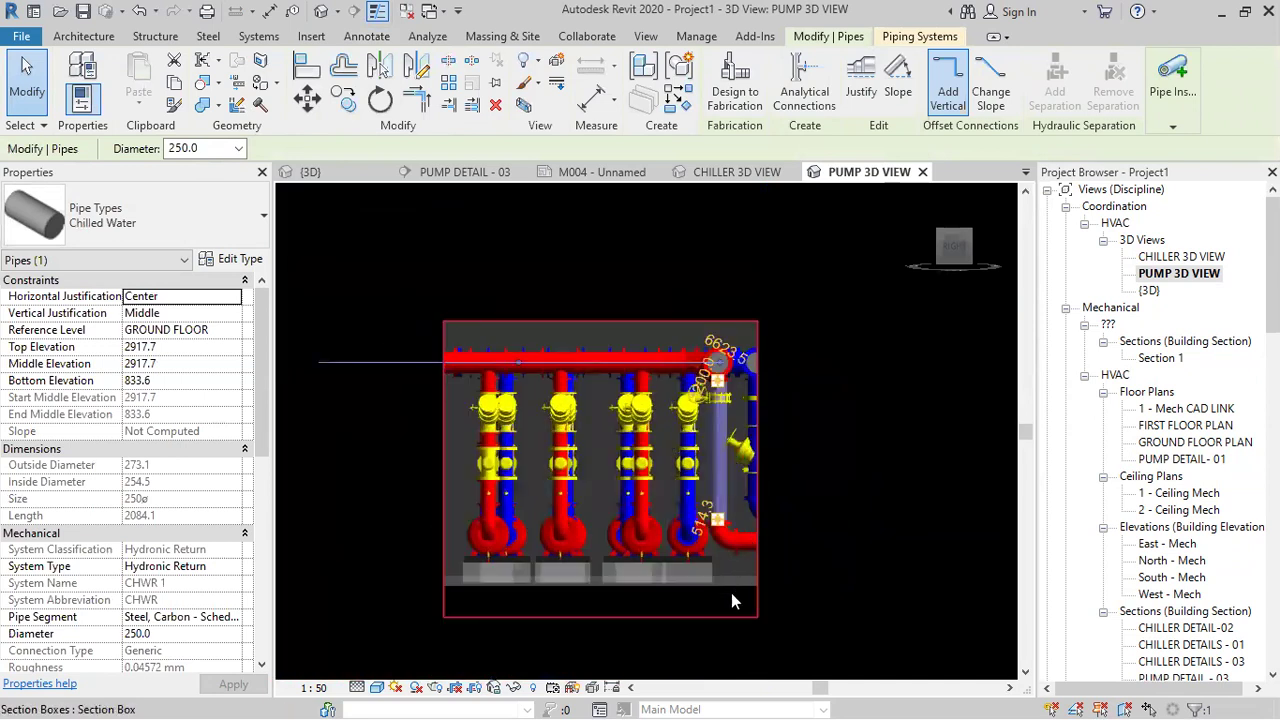
click(729, 596)
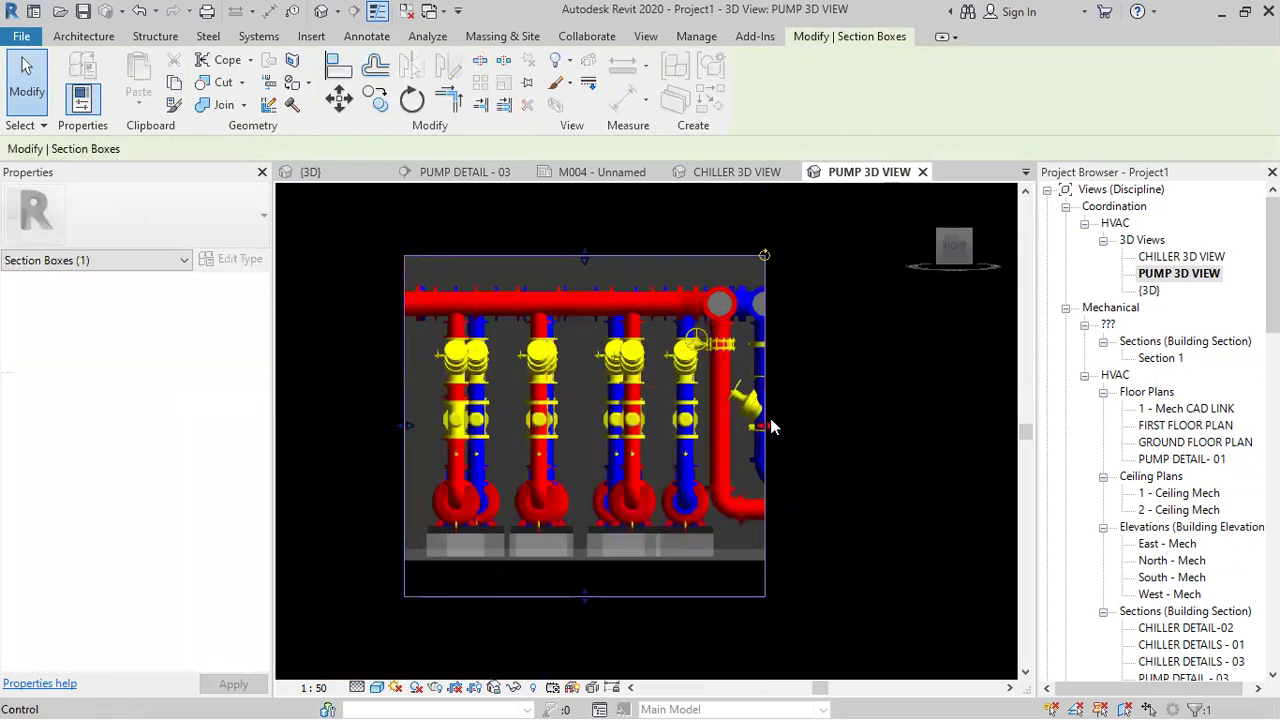
drag(766, 428, 720, 427)
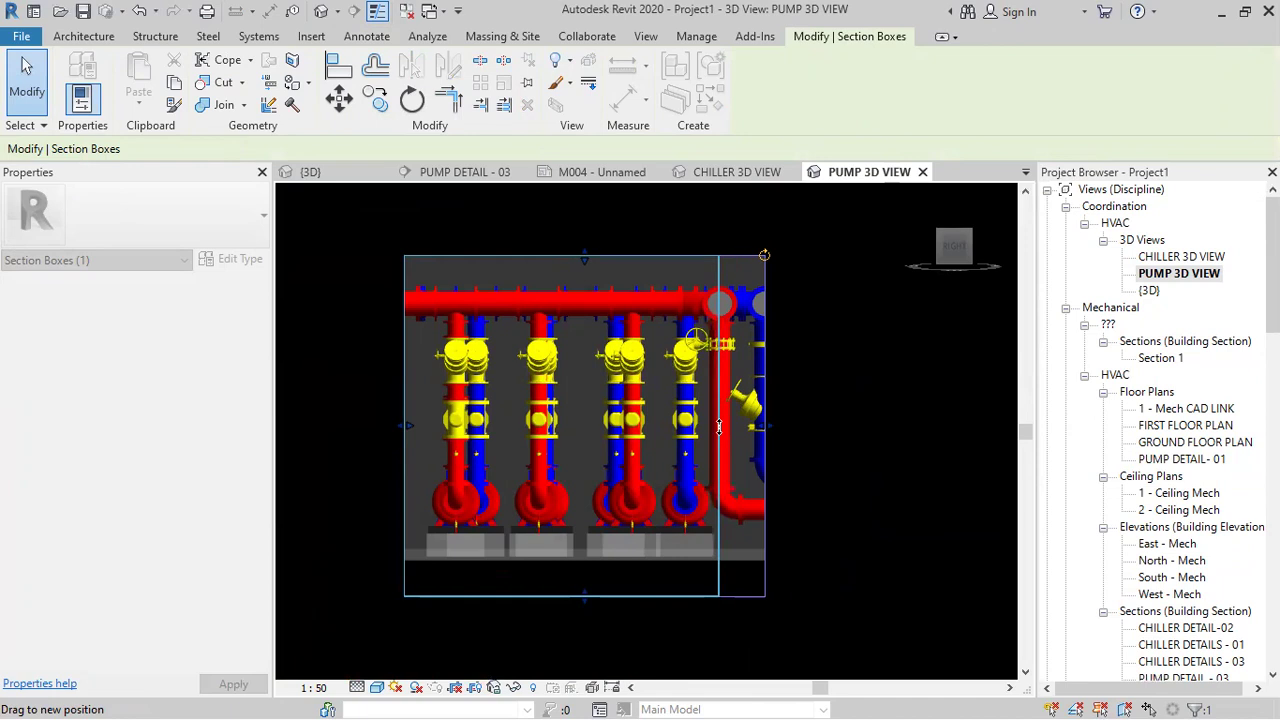
drag(738, 498, 740, 496)
click(778, 480)
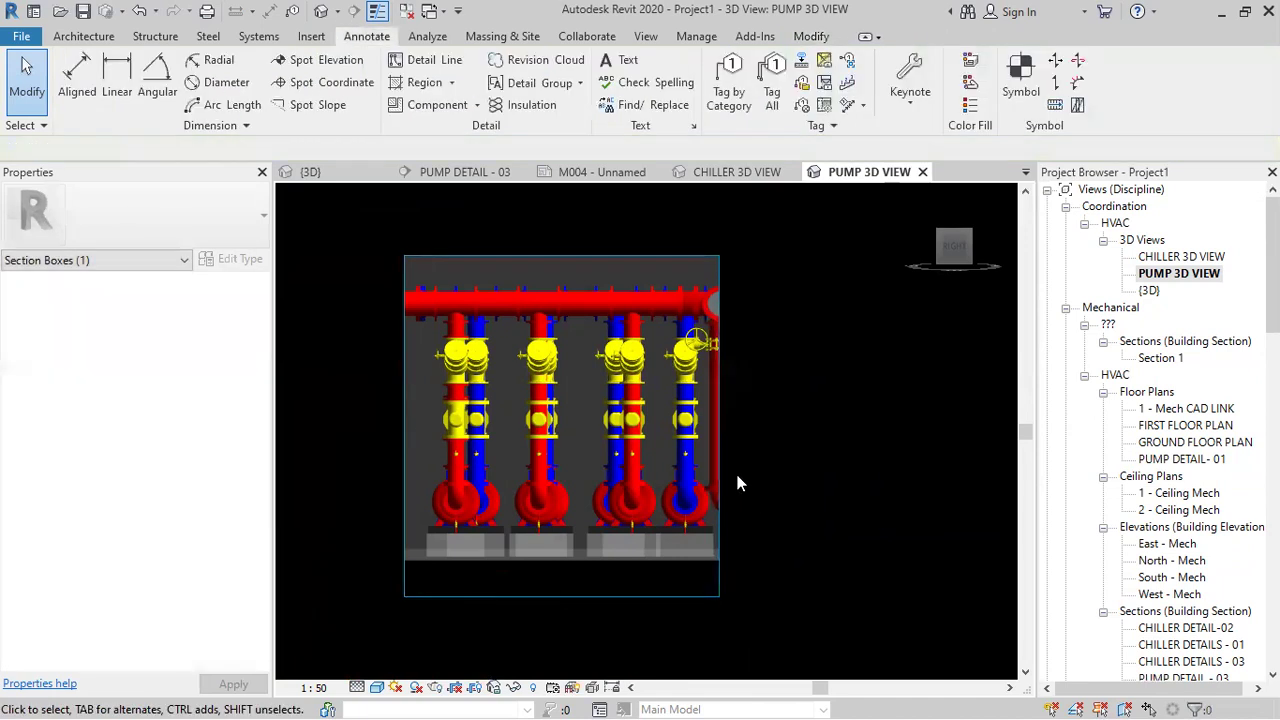
- Hide the leftover red riser pipe and its fittings at the end of the red header in this view
shift+middle_drag(718, 515, 703, 398)
scroll(710, 365, up, 2)
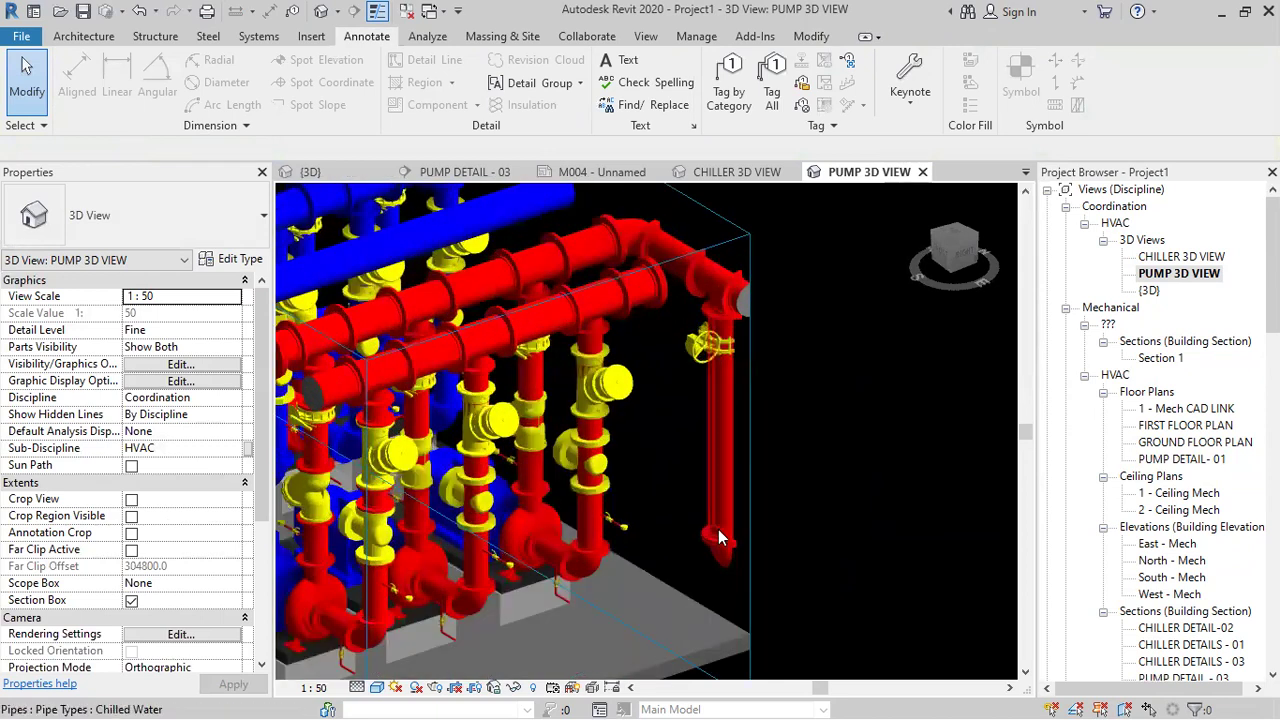
drag(688, 227, 791, 587)
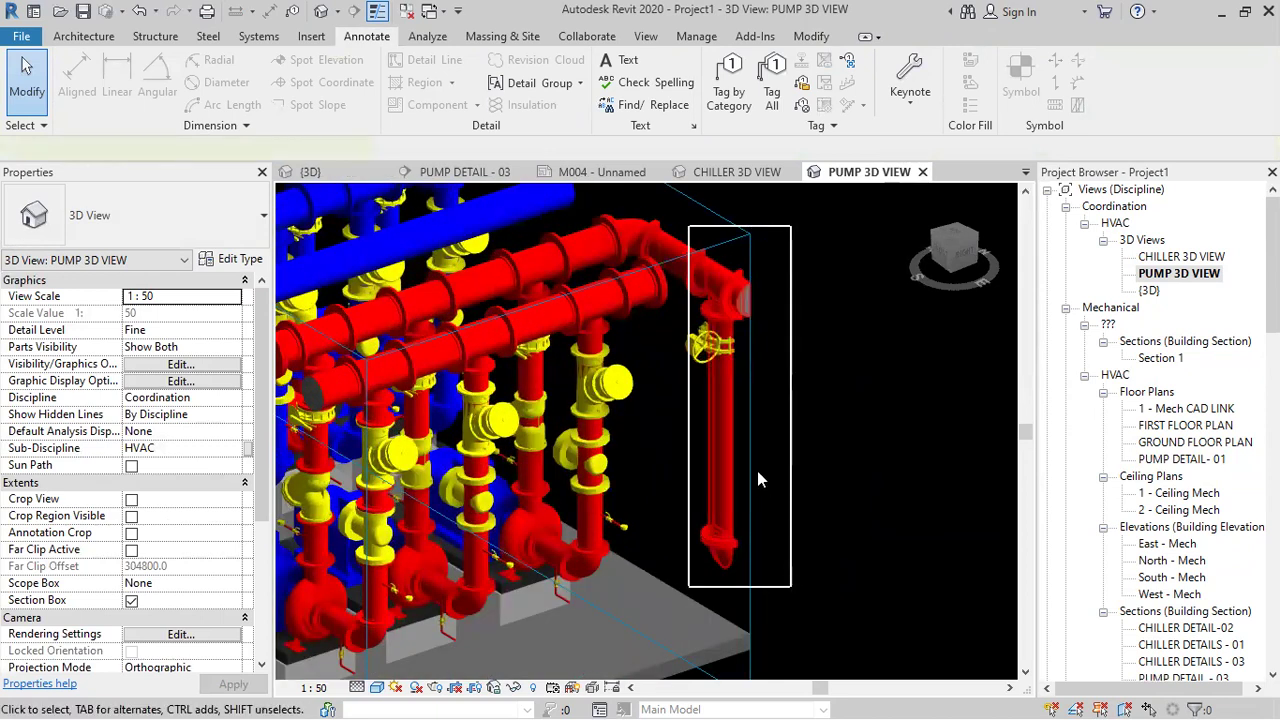
right_click(705, 360)
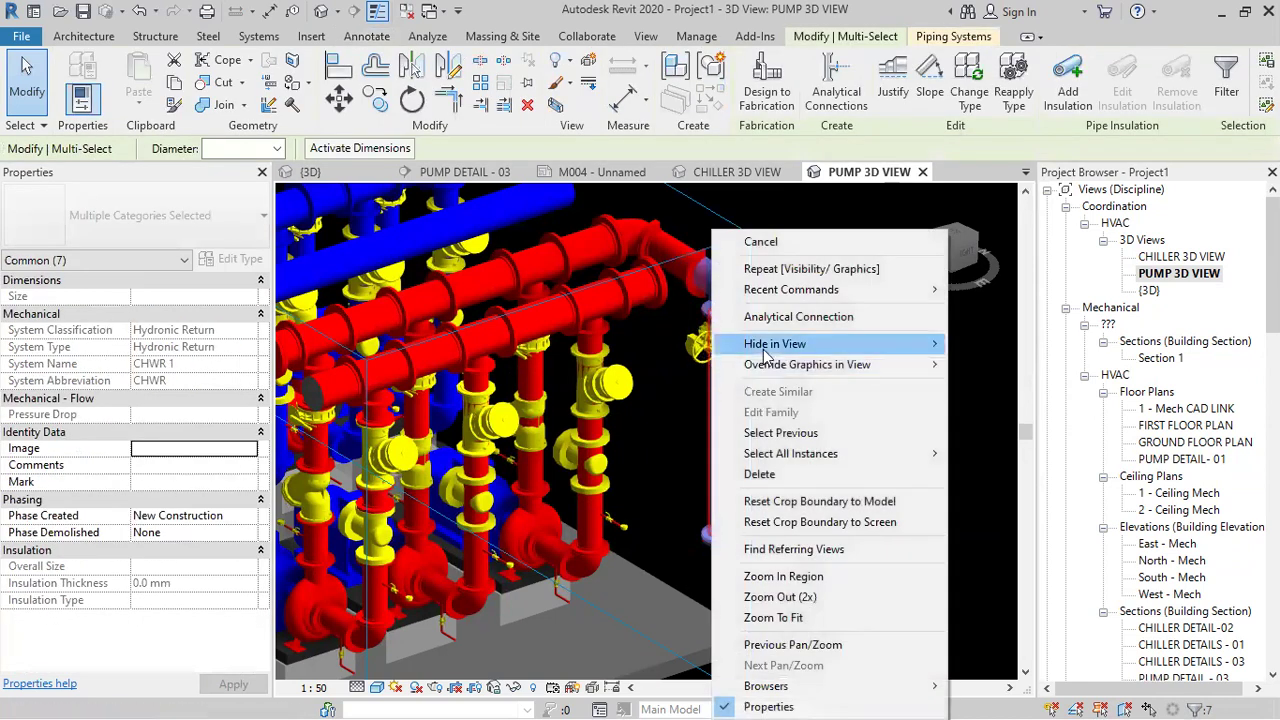
mouse_move(766, 355)
click(985, 343)
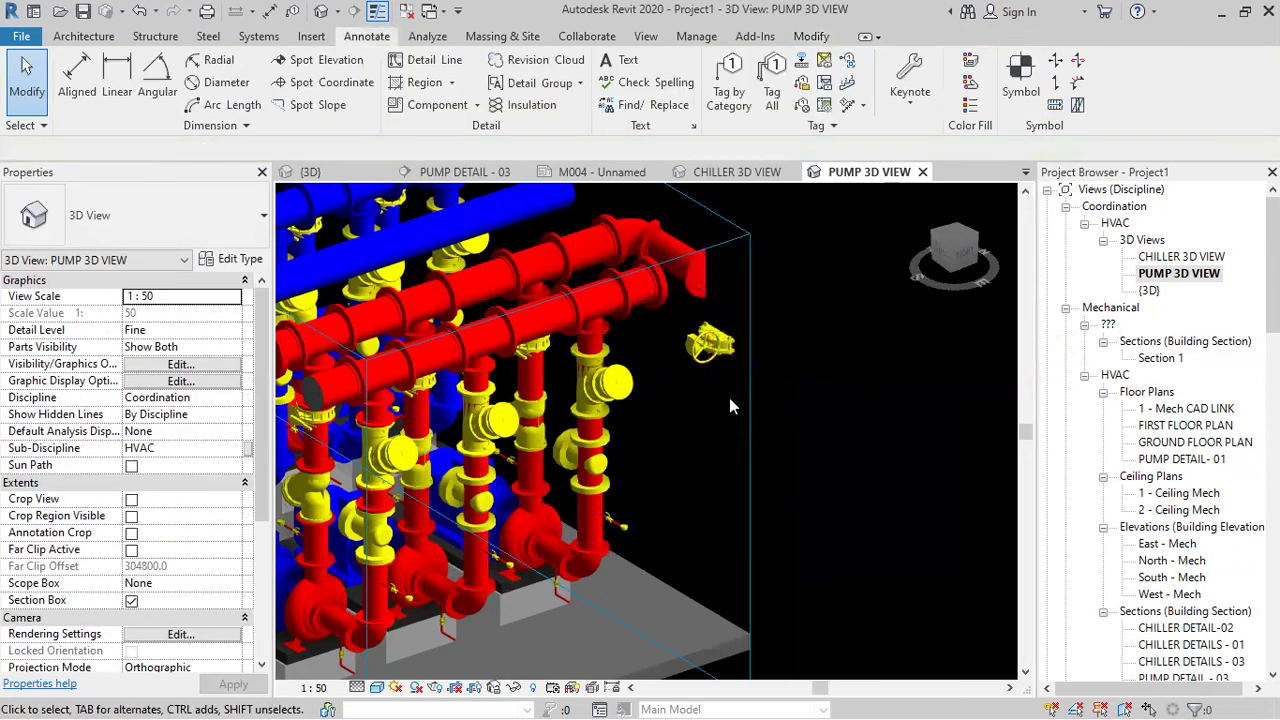
- Hide the yellow valve left floating below the end of the red header in this view
click(714, 358)
right_click(714, 358)
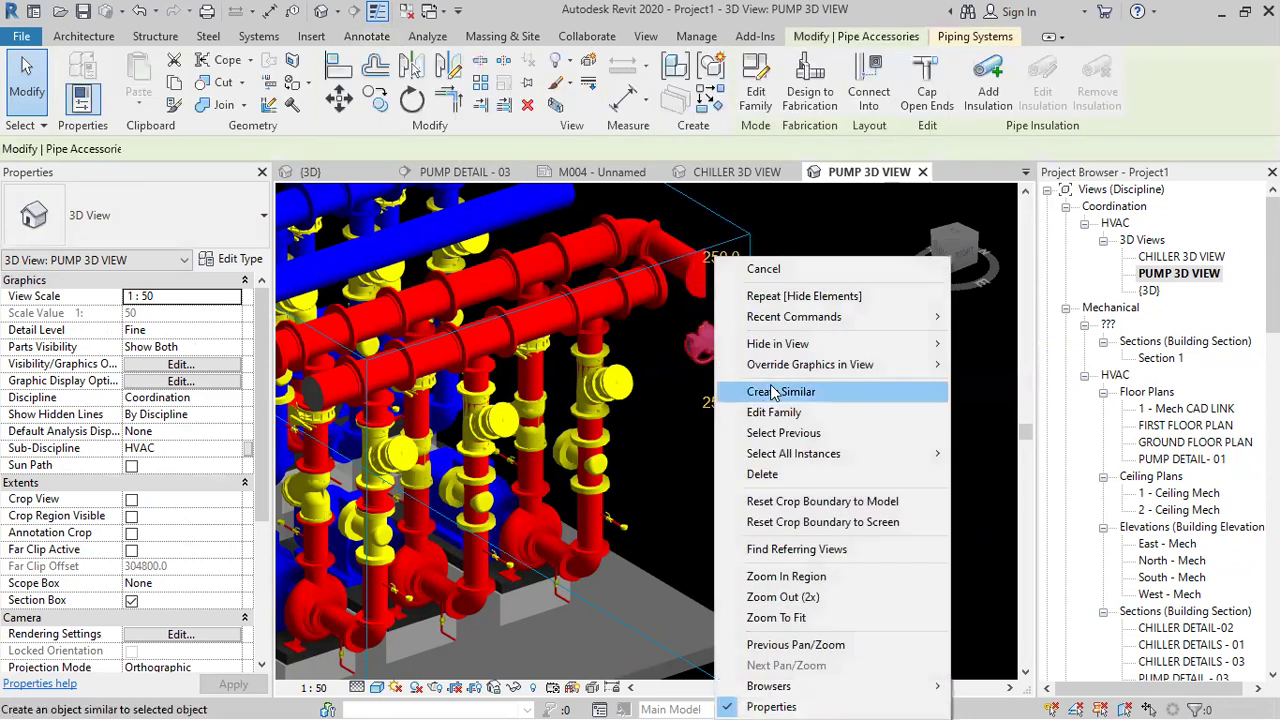
mouse_move(800, 343)
click(968, 344)
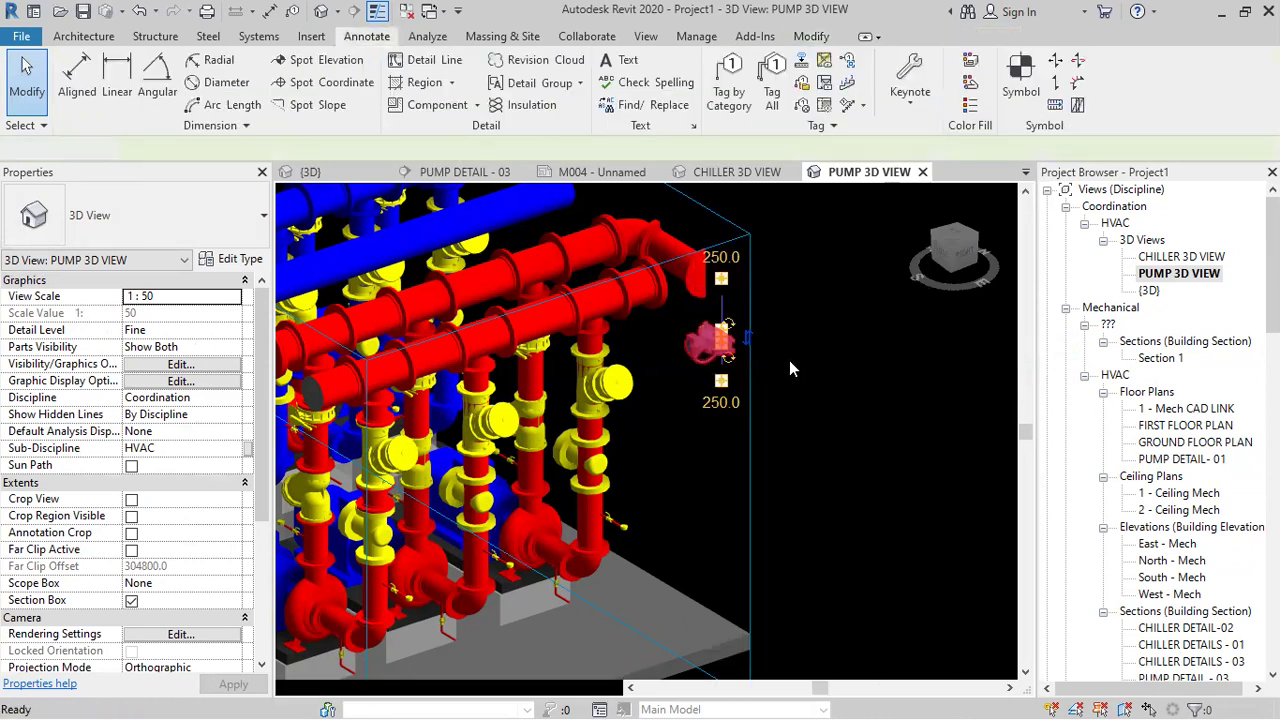
- Orient the 3D view to show the pumps from a raised corner angle, and save and lock that orientation
scroll(789, 360, down, 5)
shift+middle_drag(749, 543, 710, 568)
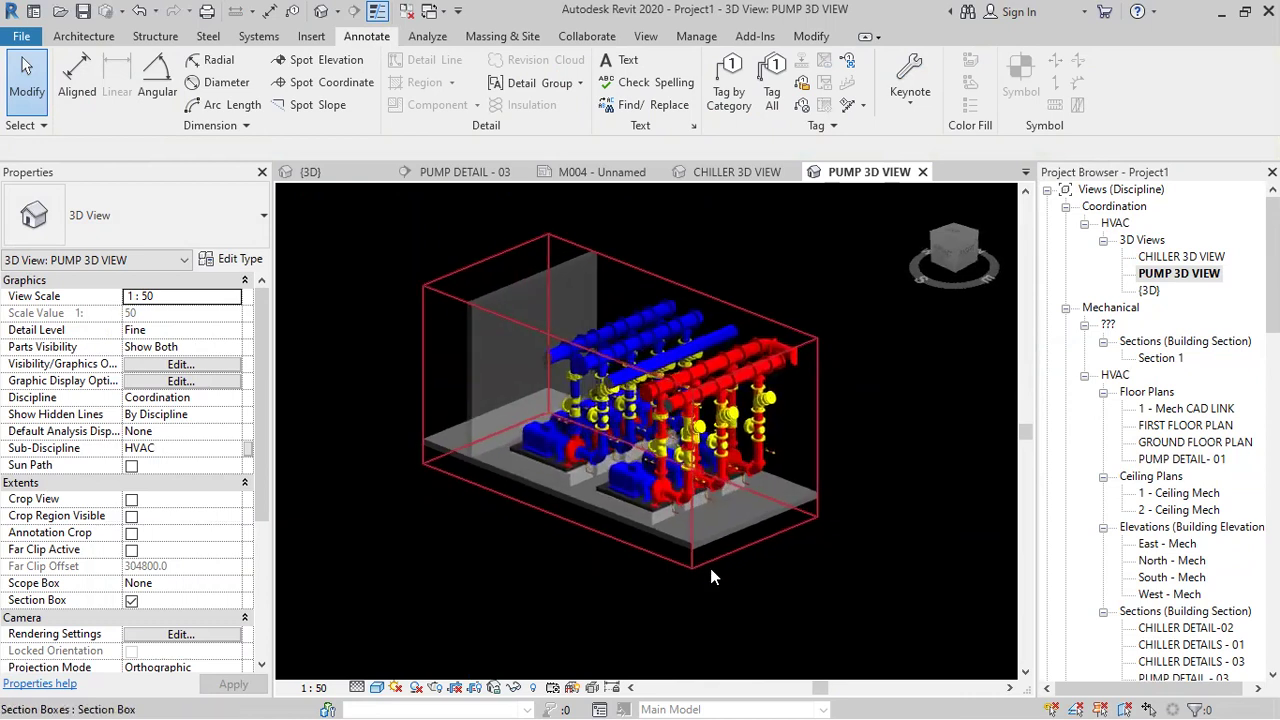
scroll(707, 492, up, 2)
middle_drag(707, 492, 695, 560)
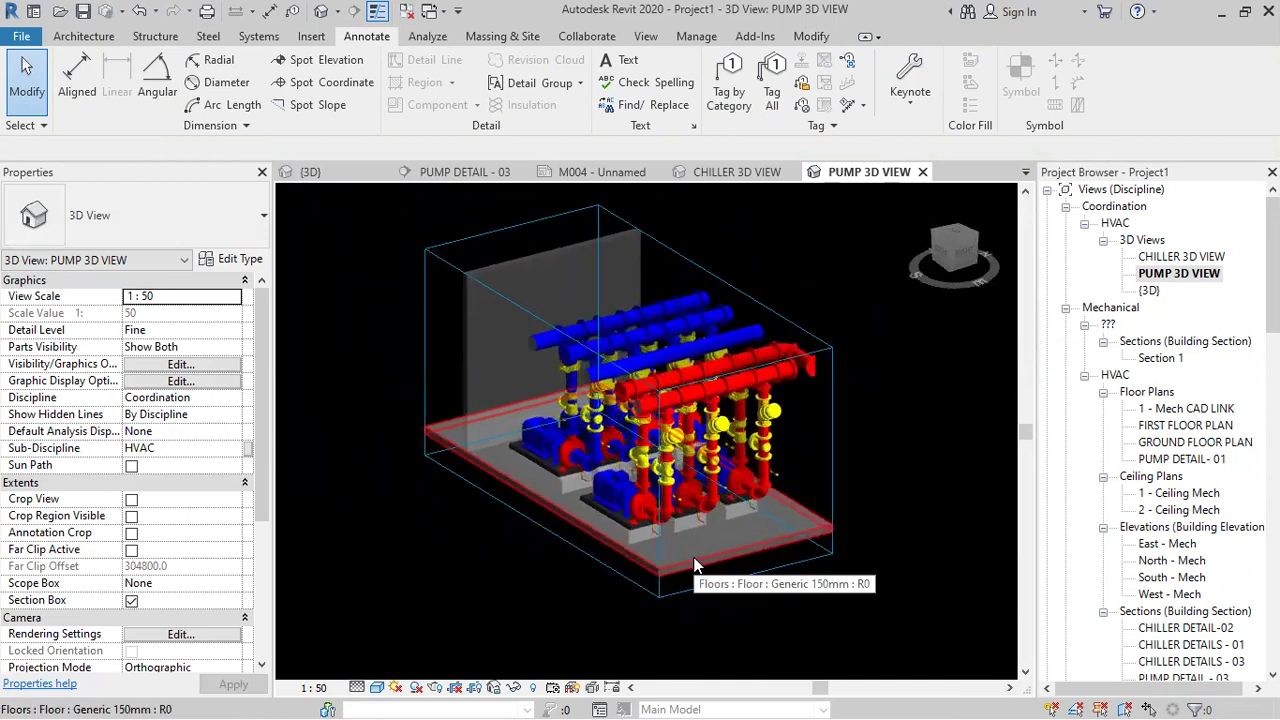
shift+middle_drag(703, 565, 724, 573)
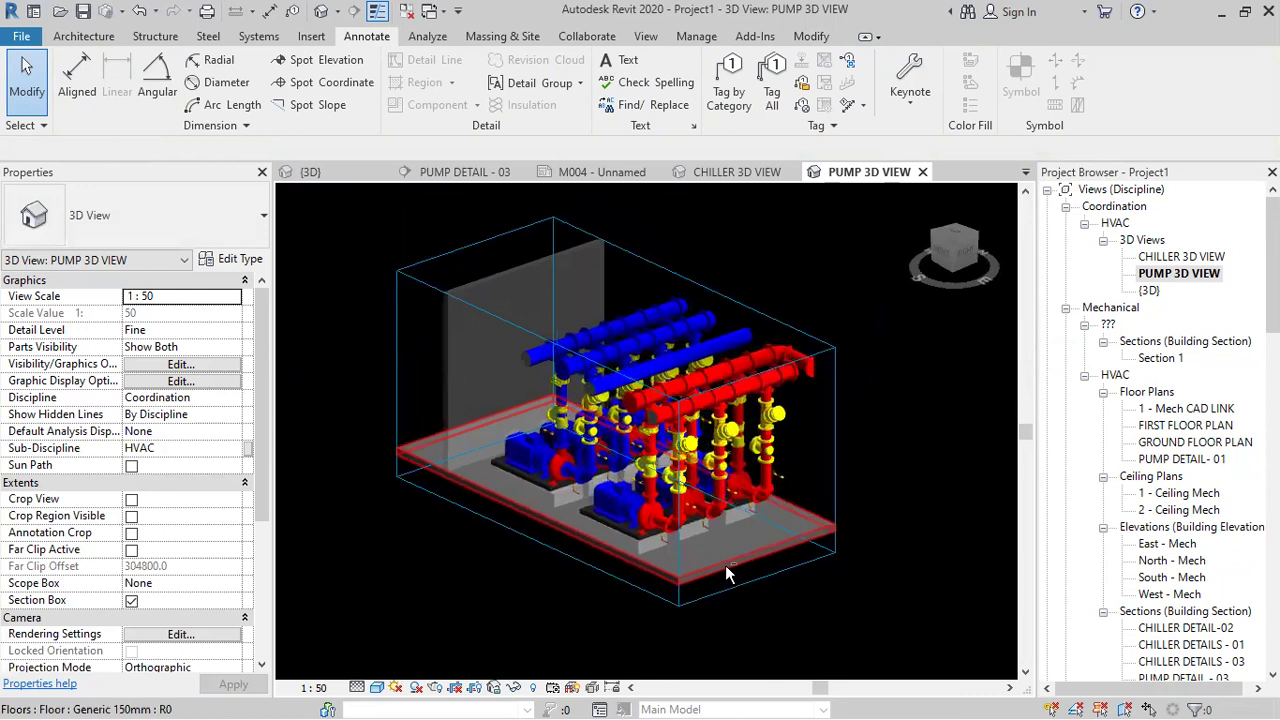
mouse_move(739, 581)
shift+middle_down()
mouse_move(730, 590)
mouse_move(760, 575)
mouse_move(746, 592)
mouse_move(760, 571)
mouse_move(766, 585)
mouse_move(740, 565)
shift+middle_up()
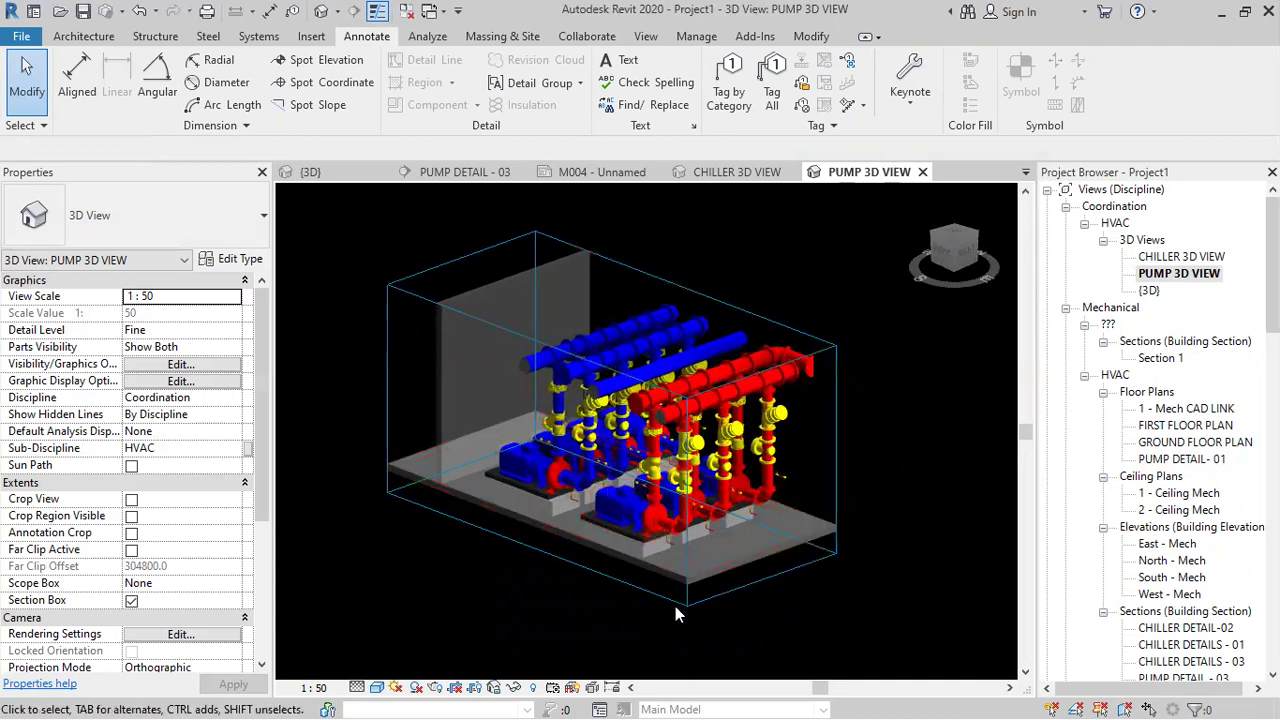
click(494, 688)
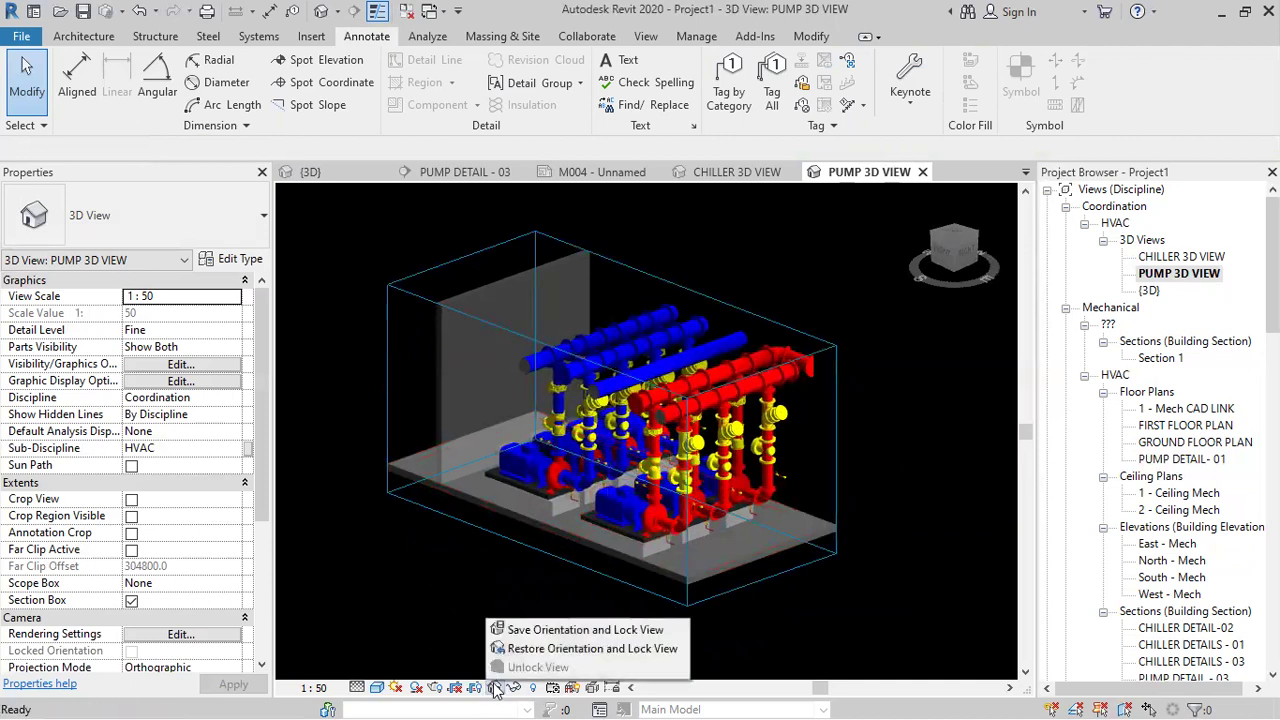
click(504, 630)
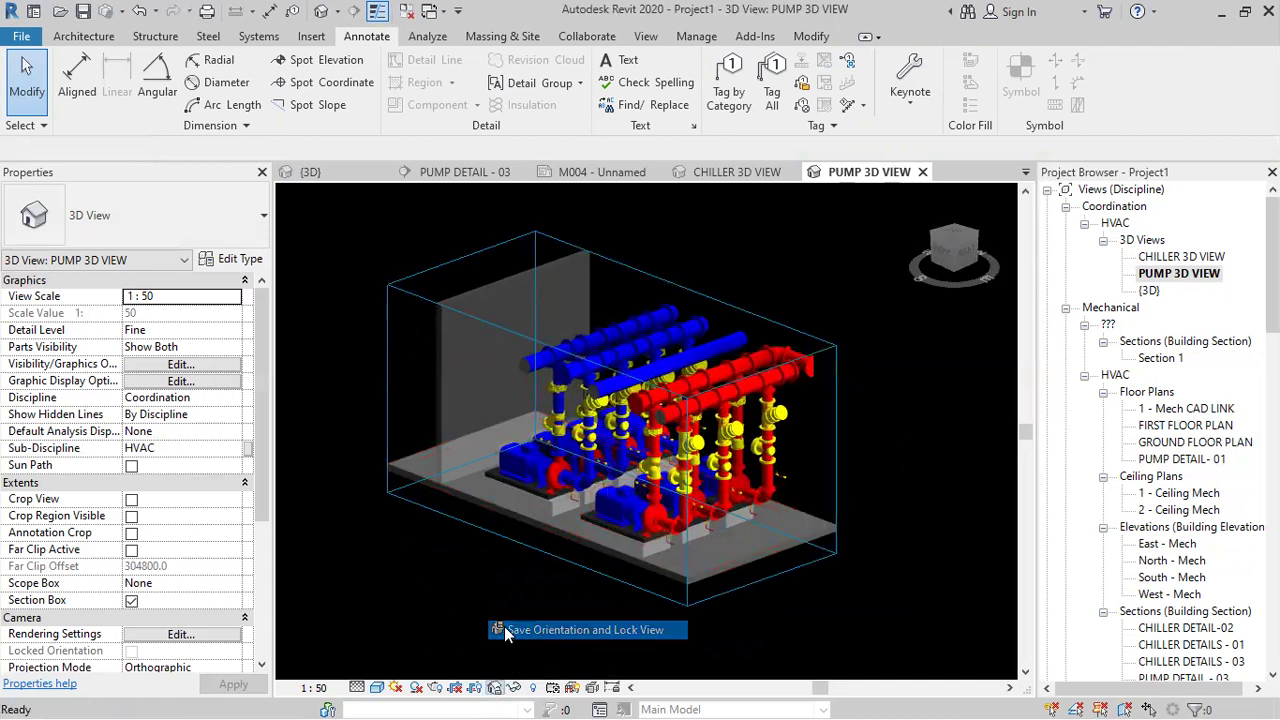
click(740, 585)
click(630, 568)
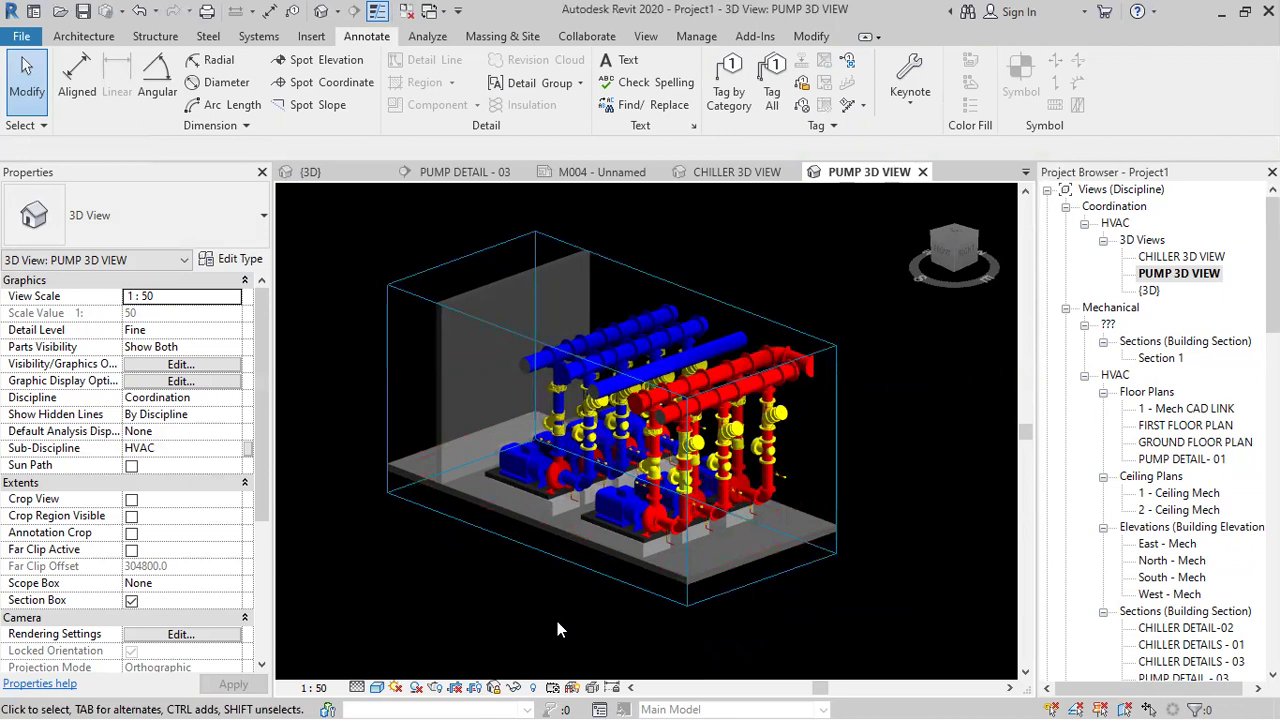
- Turn off the Section Boxes annotation category in the visibility overrides of PUMP 3D VIEW
key(v)
key(g)
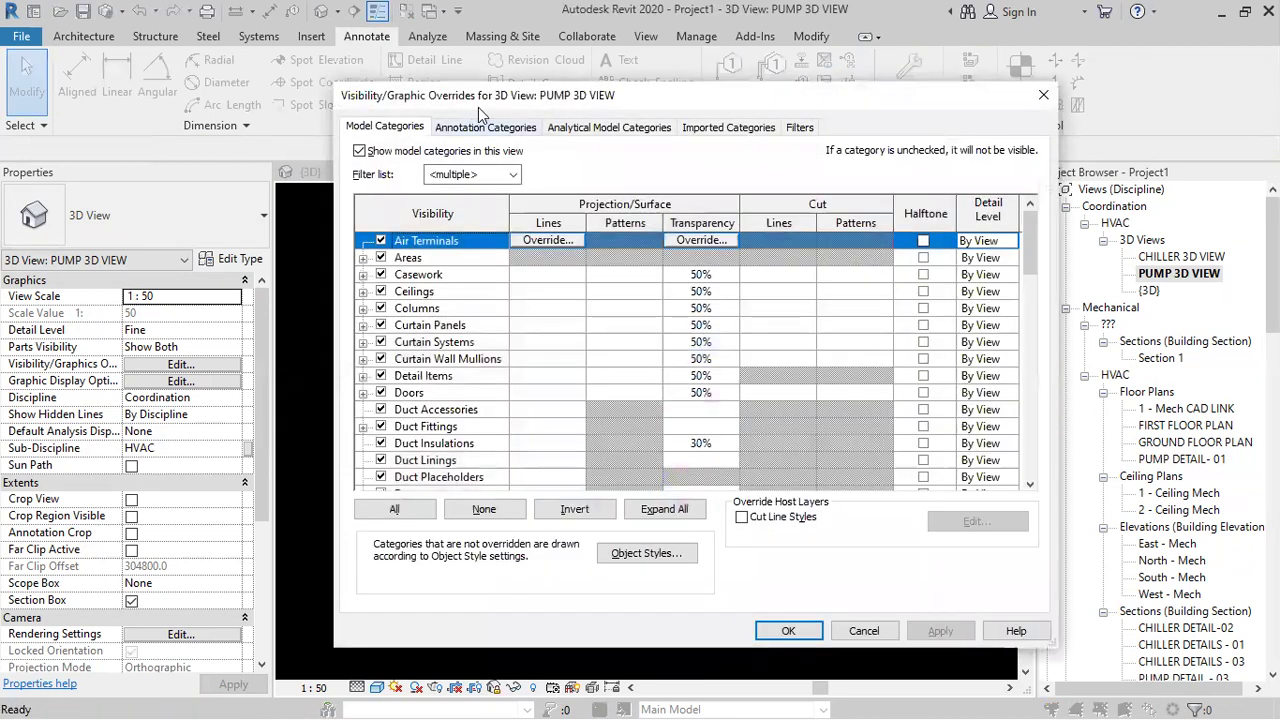
click(481, 130)
click(433, 360)
key(s)
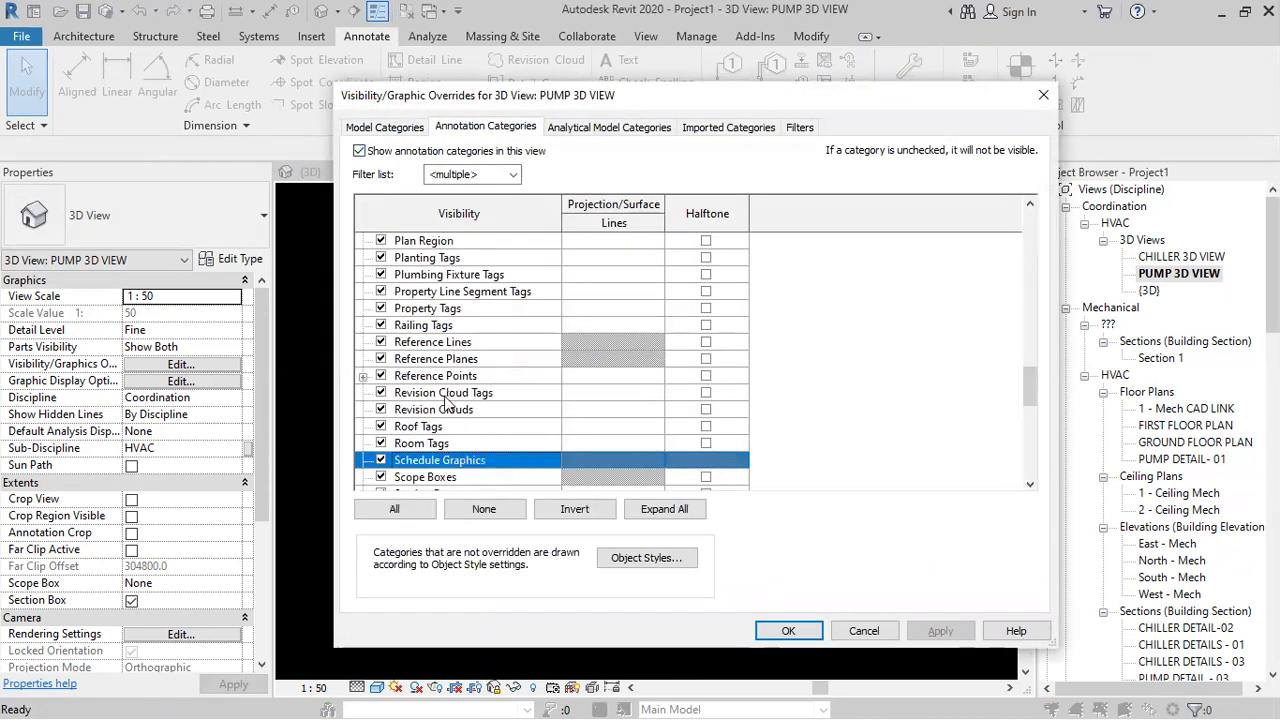
scroll(388, 428, down, 1)
click(381, 426)
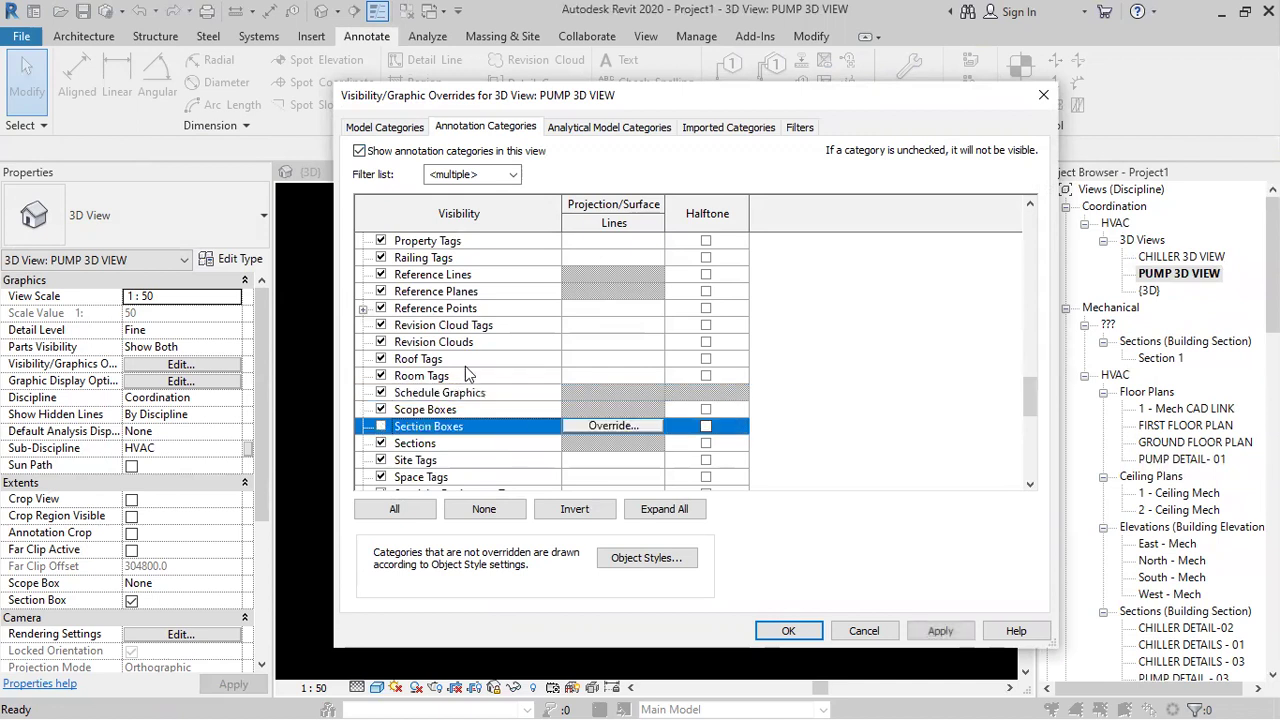
drag(474, 104, 809, 107)
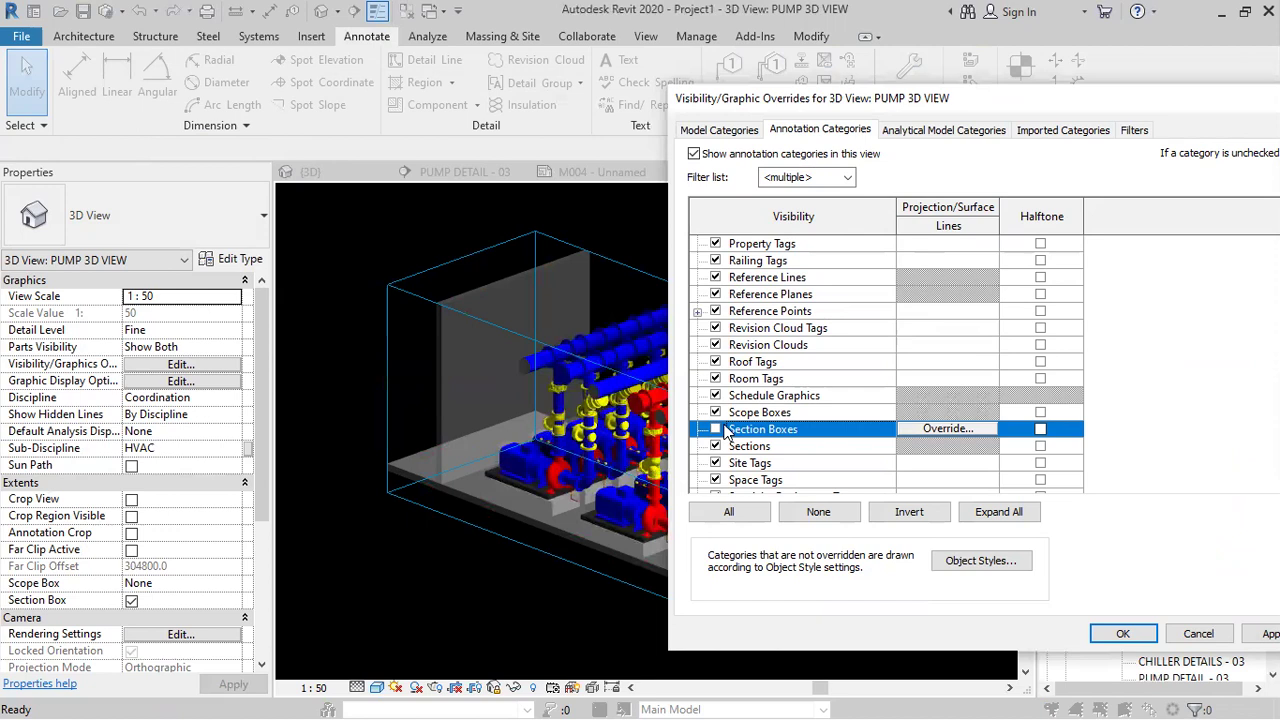
click(1122, 634)
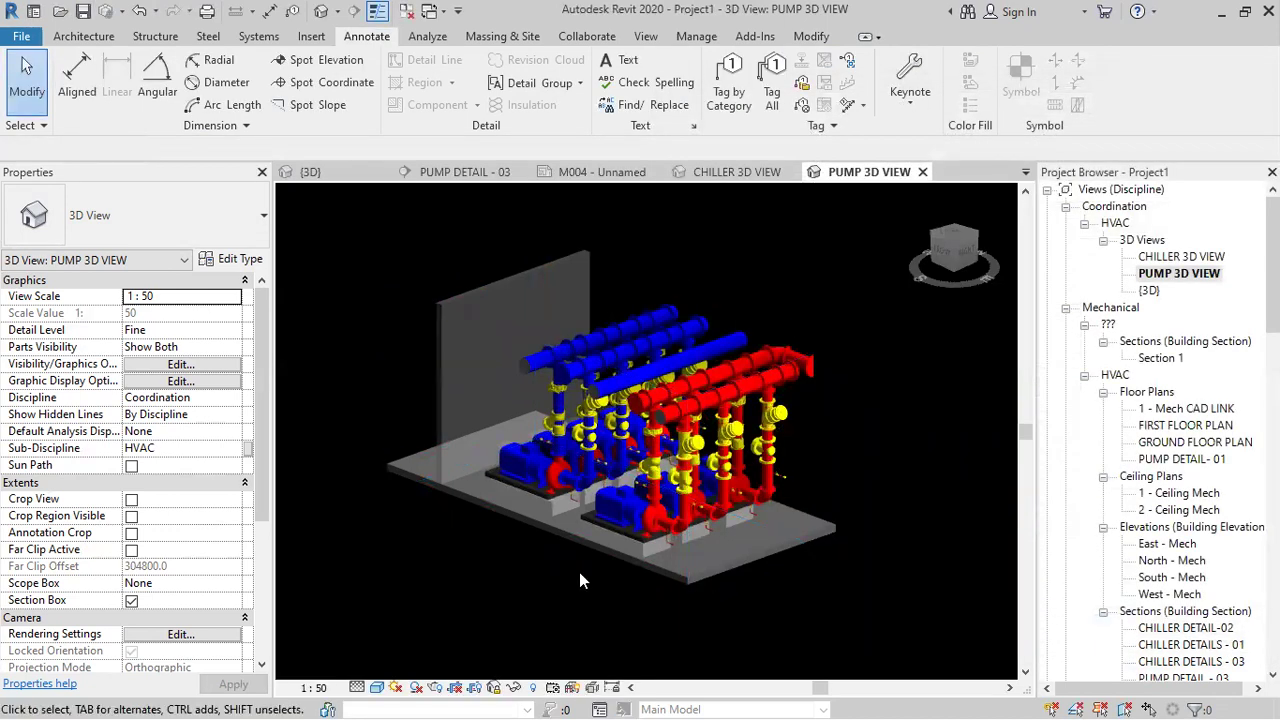
- Place PUMP 3D VIEW on sheet M004, beside PUMP DETAIL-01 and above PUMP DETAIL-02
scroll(589, 567, down, 1)
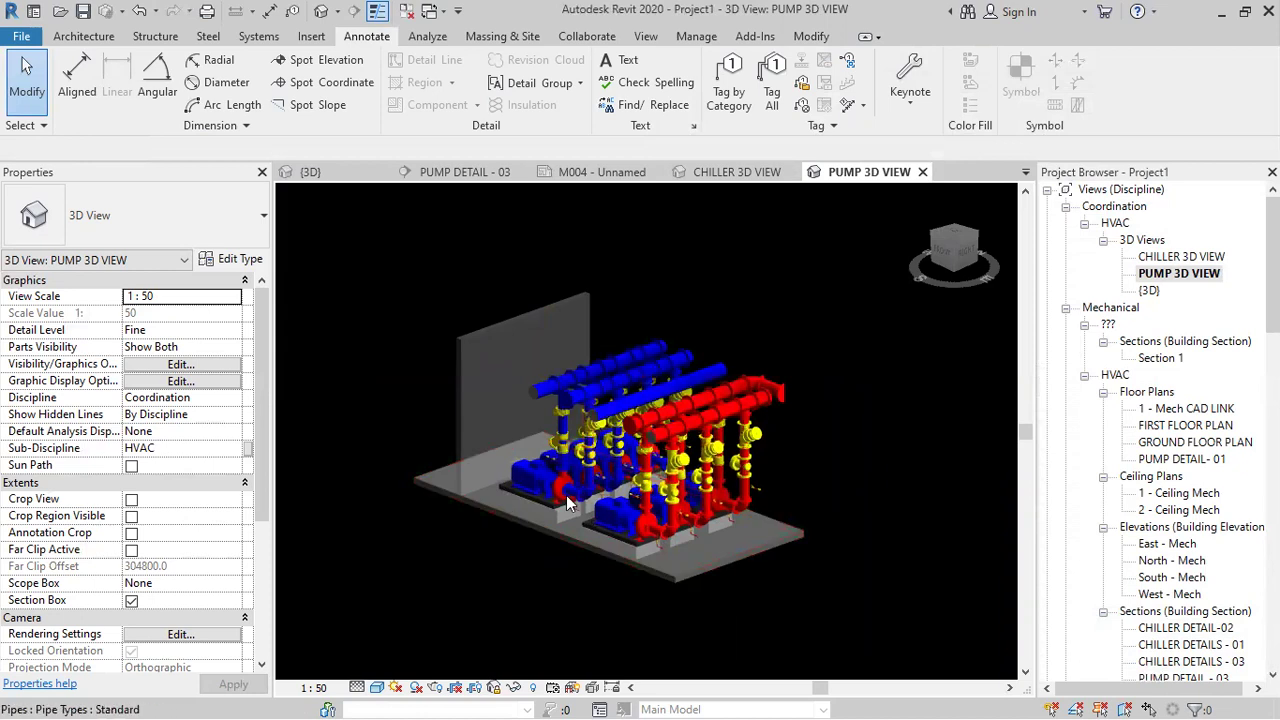
click(603, 172)
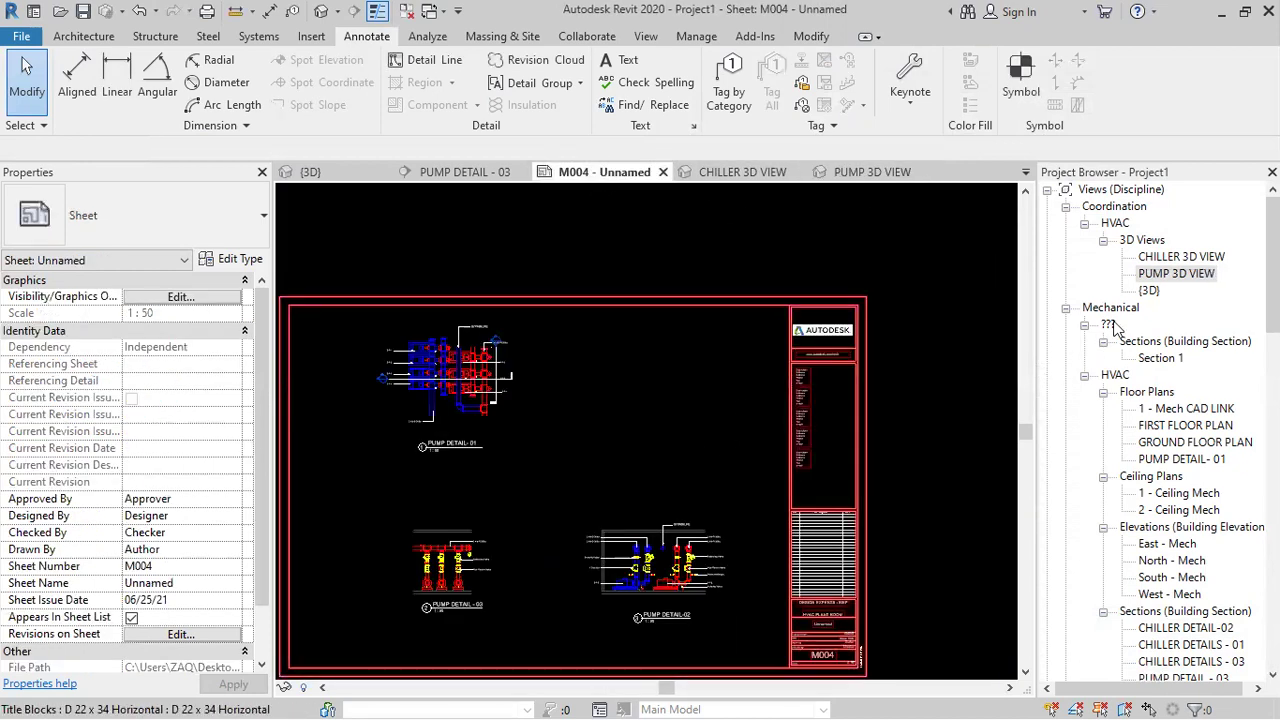
click(1184, 276)
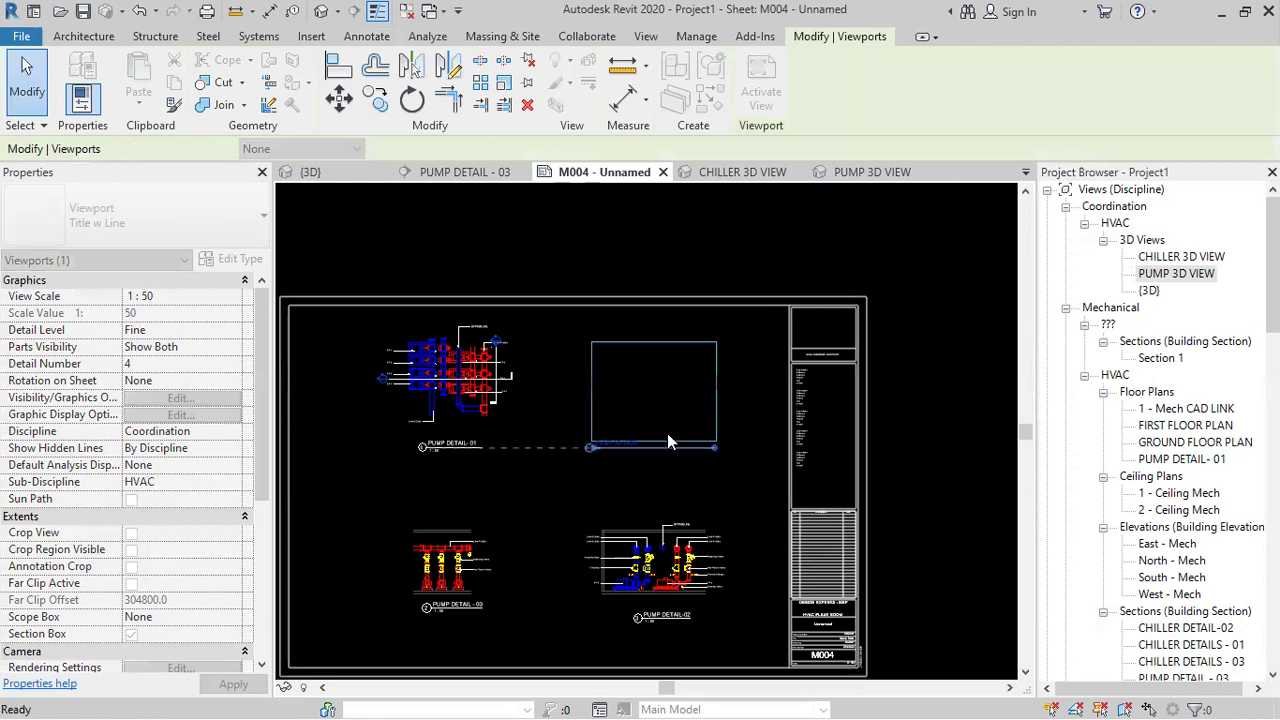
click(701, 480)
click(945, 417)
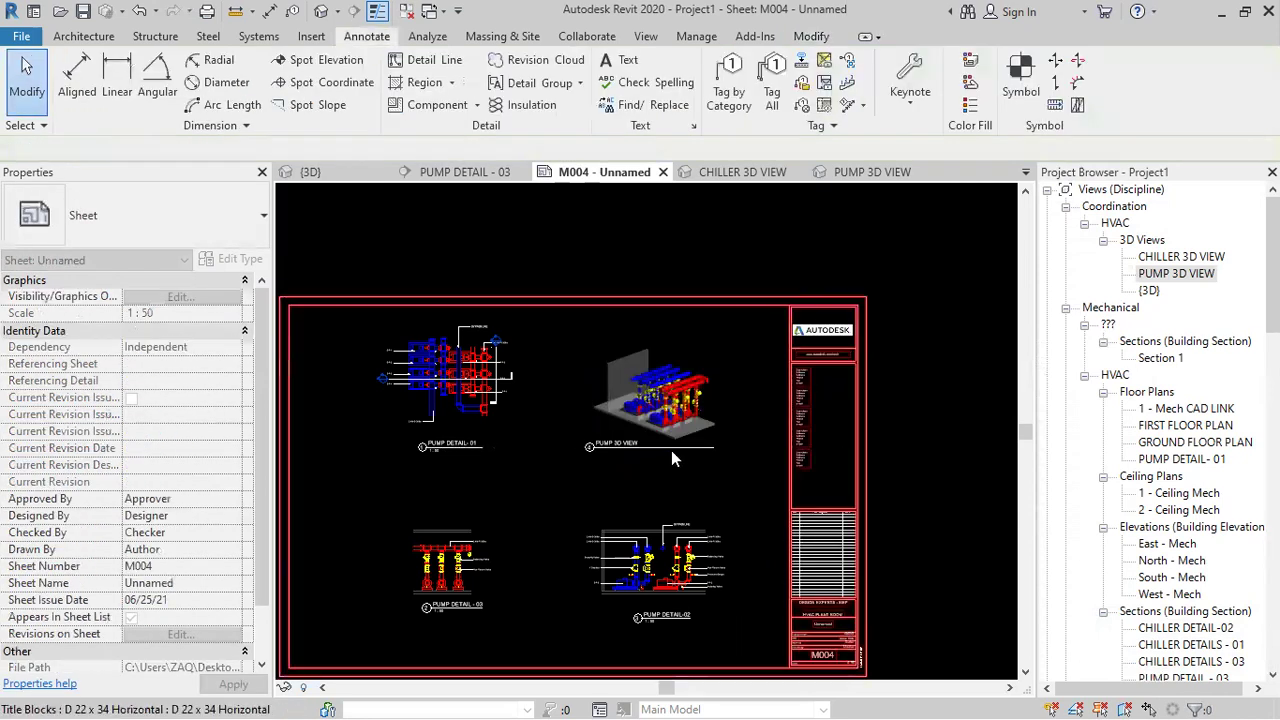
- Set the view scale of the PUMP 3D VIEW viewport to 1 : 25 and shift the viewport slightly down the sheet
scroll(607, 450, up, 5)
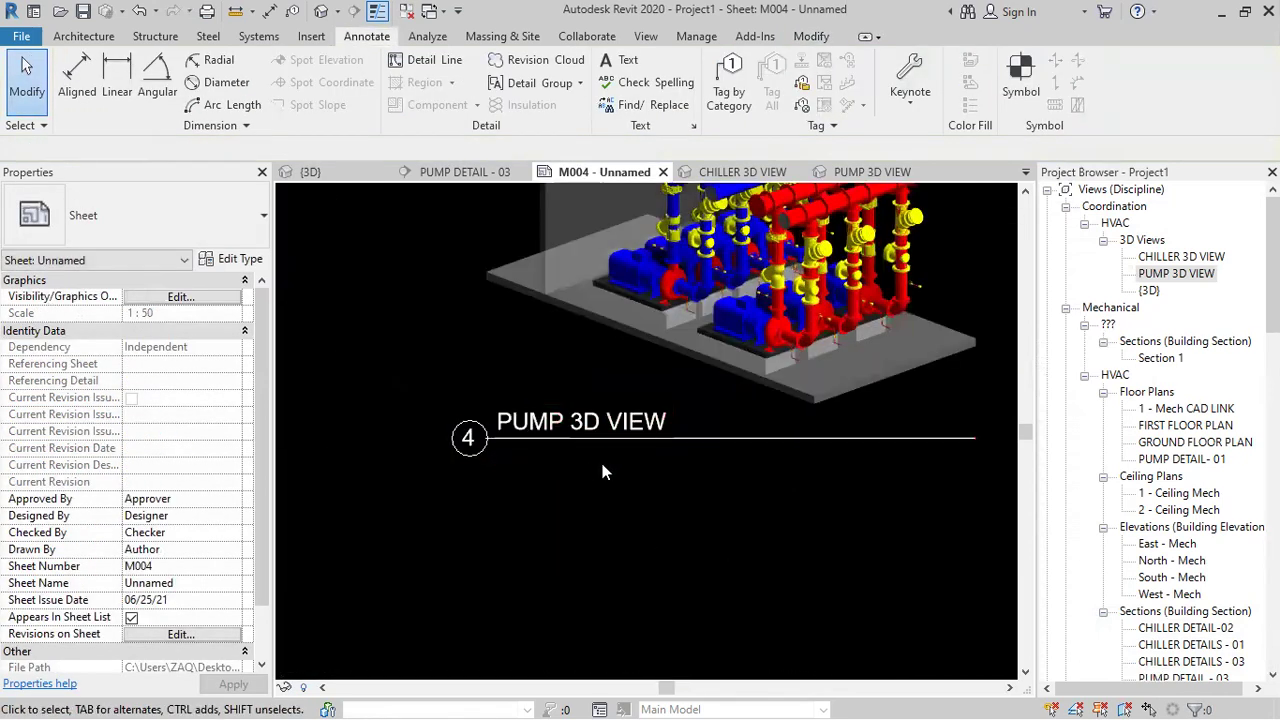
scroll(656, 465, down, 2)
click(705, 377)
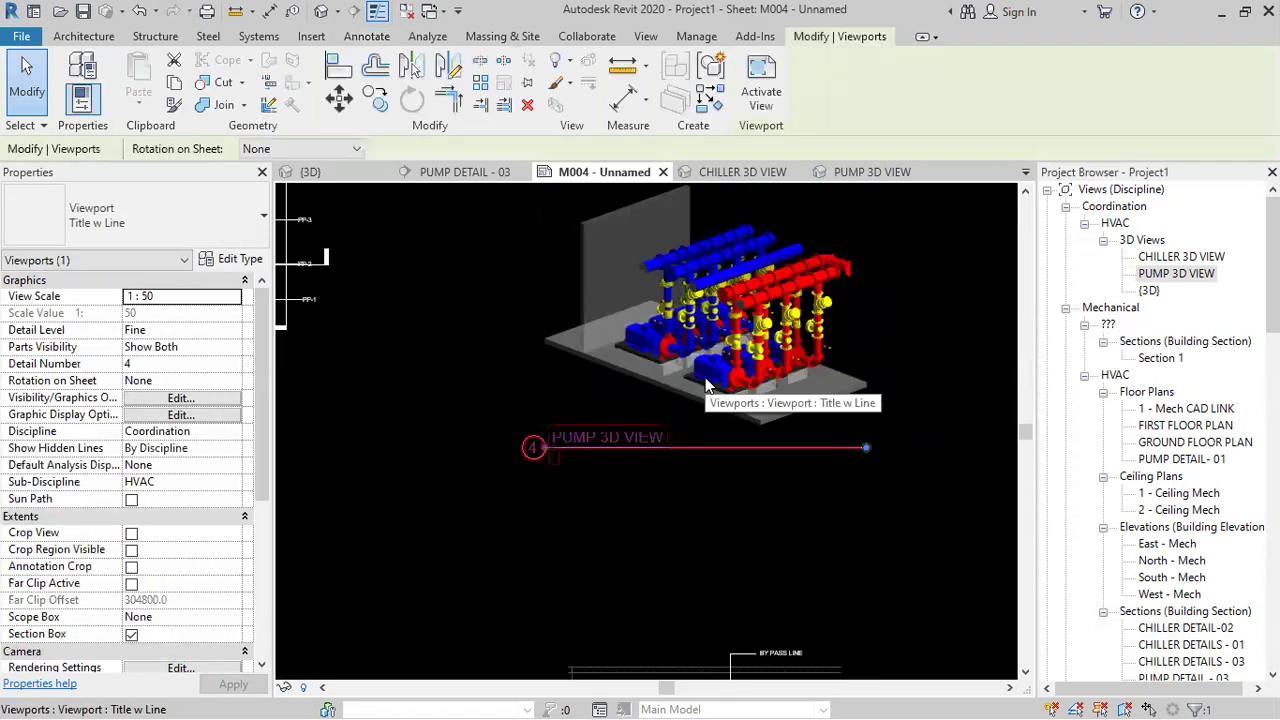
scroll(770, 440, down, 3)
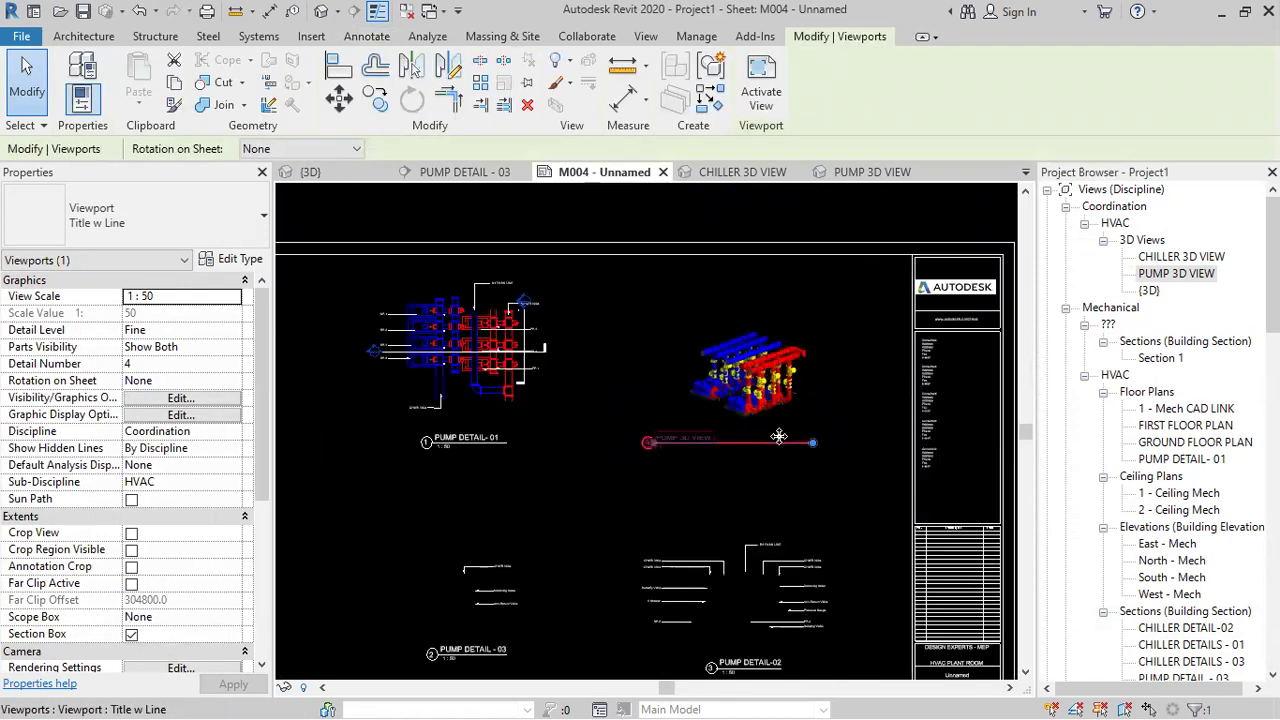
scroll(779, 447, down, 1)
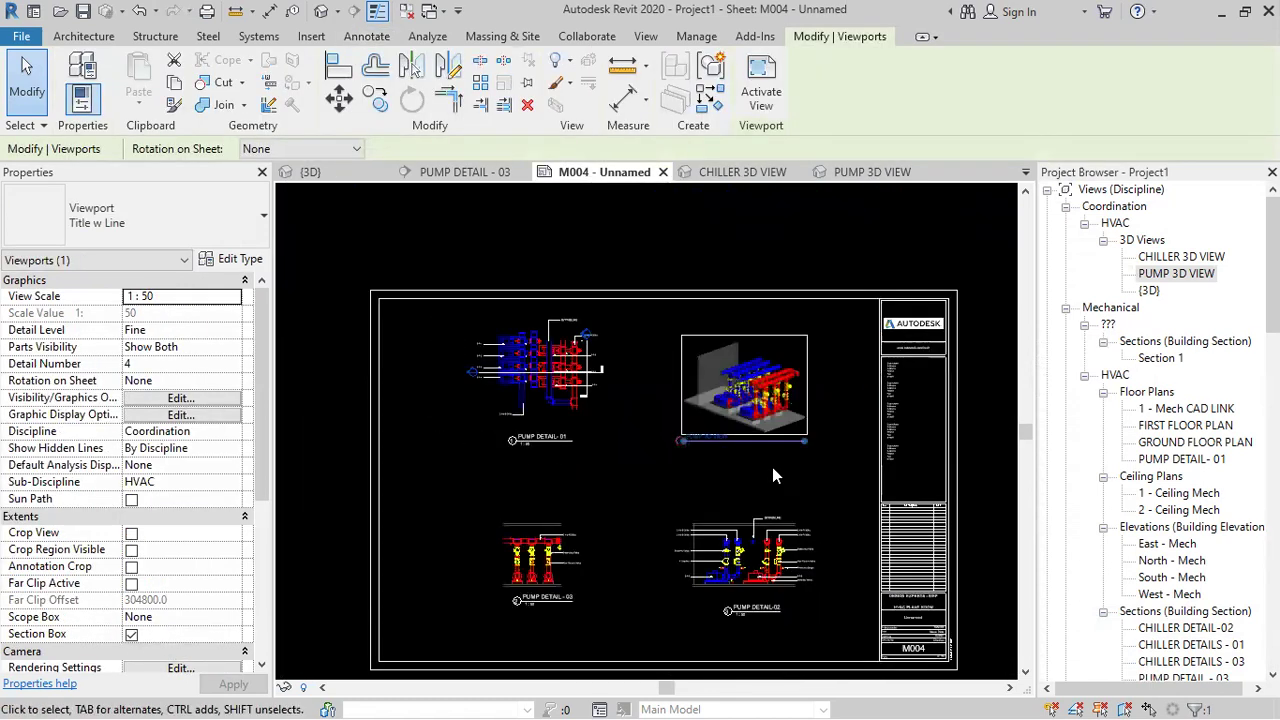
click(233, 304)
click(145, 369)
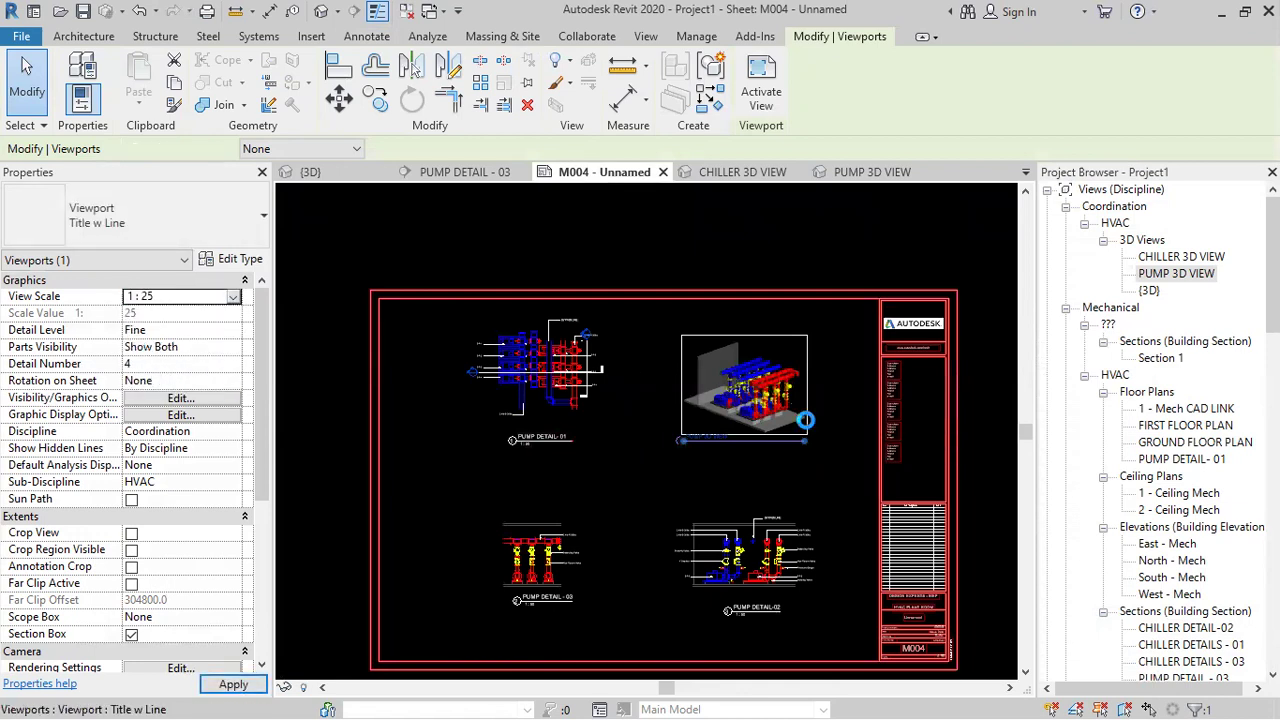
drag(731, 441, 732, 459)
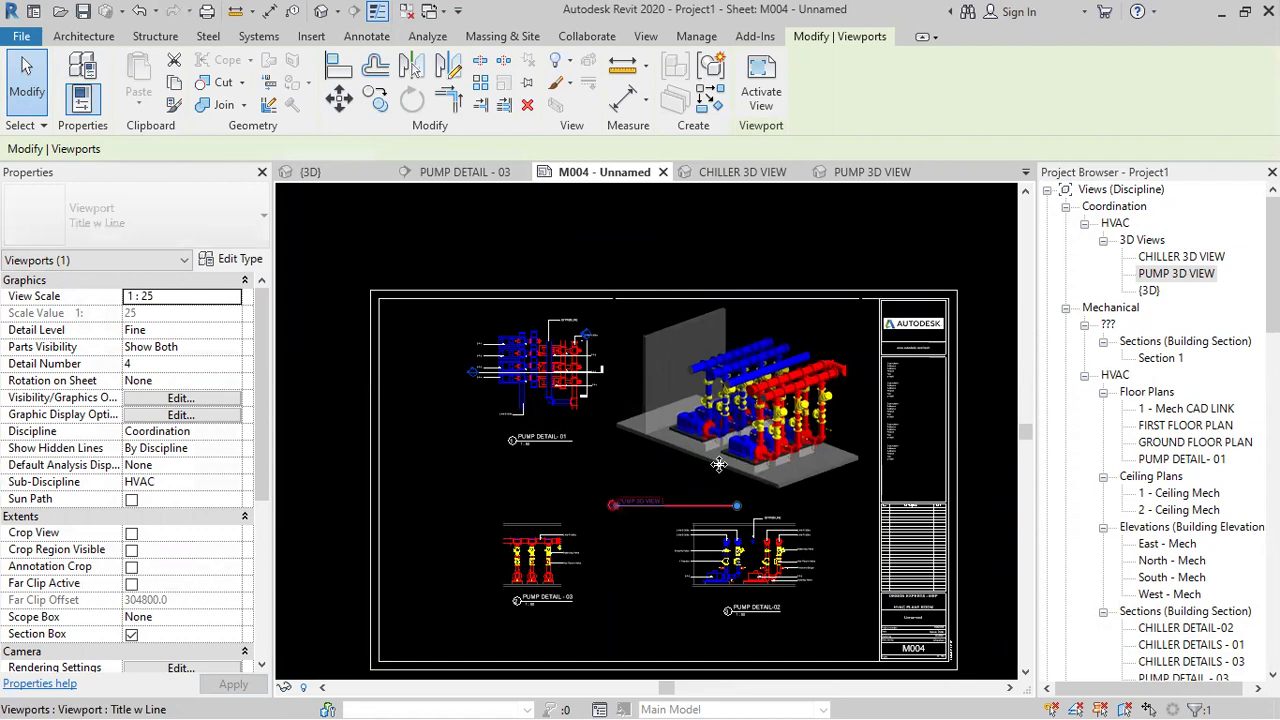
- Shift the PUMP DETAIL-02 and PUMP DETAIL-03 viewports together down toward the lower border of the sheet
click(748, 574)
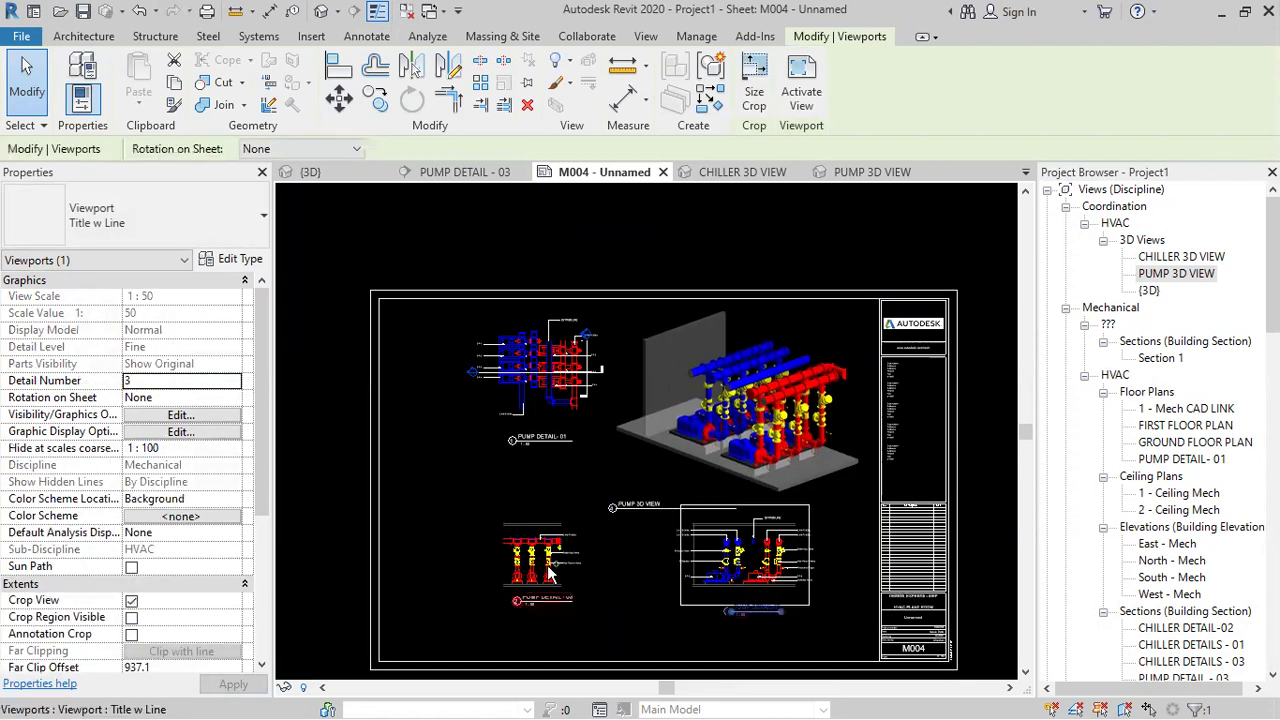
ctrl+click(543, 566)
key(Down)
key(Down)
key(Down)
key(Down)
key(Down)
key(Down)
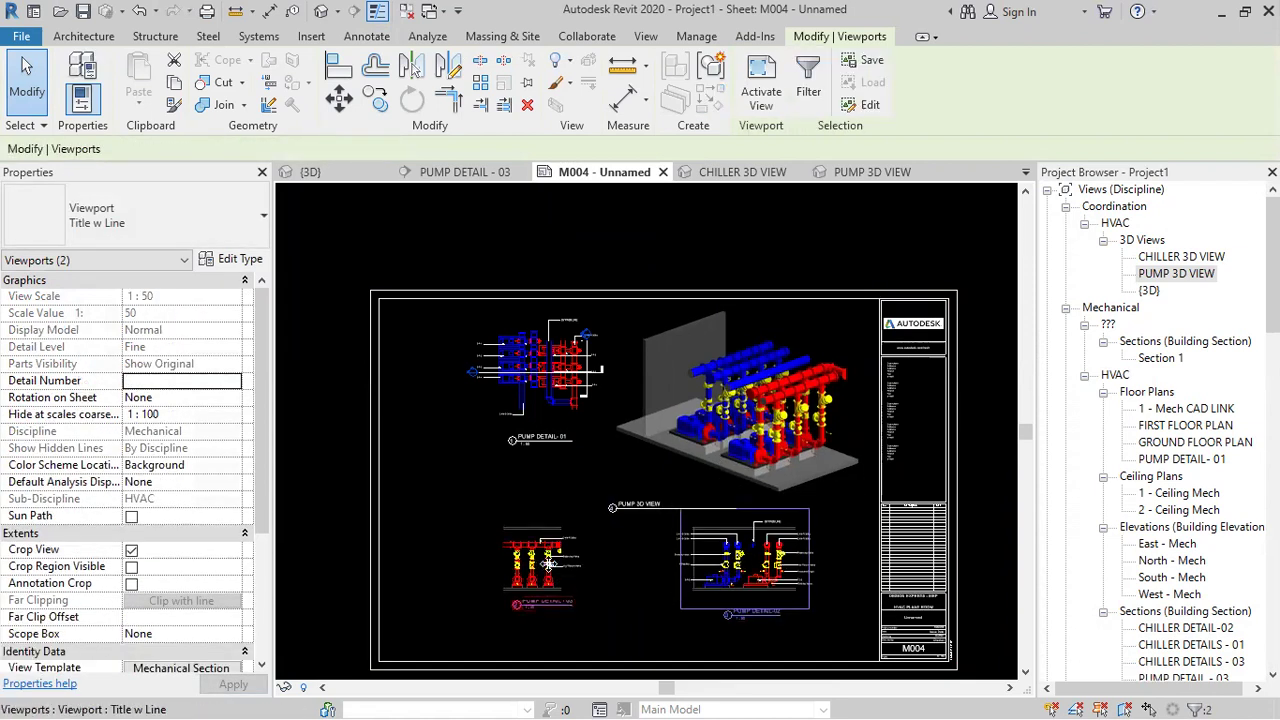
key(Down)
key(Down)
key(Down)
key(Down)
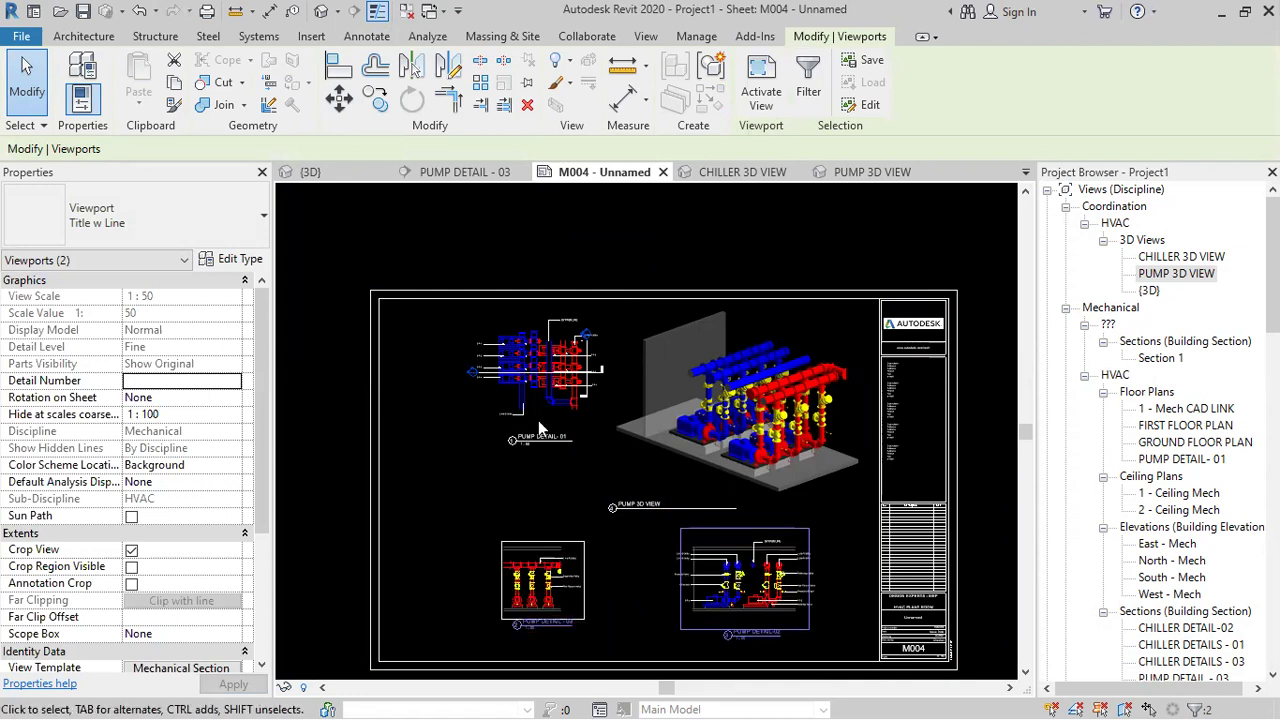
- Move the PUMP DETAIL-01 viewport down the sheet until its title lines up with the PUMP 3D VIEW title
click(527, 366)
drag(530, 388, 535, 438)
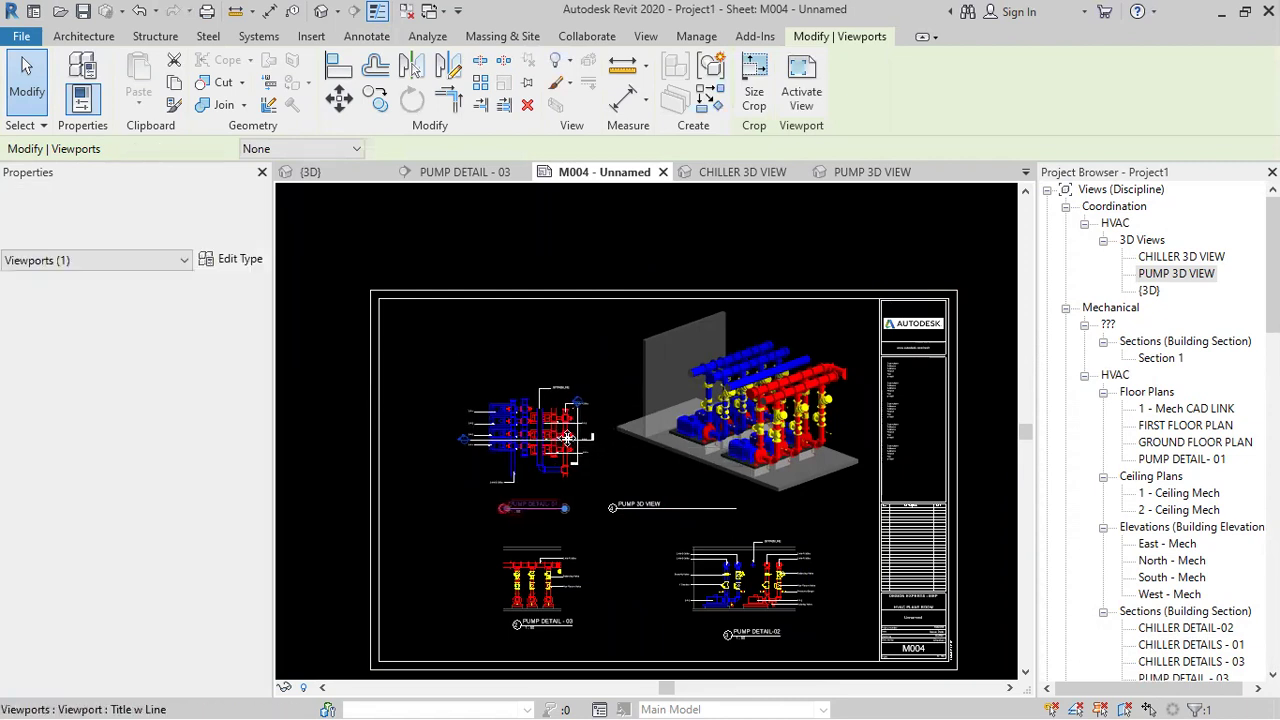
- Shorten the PUMP 3D VIEW title line to about the text's length and move the title horizontally beneath the middle of its view
drag(734, 511, 662, 515)
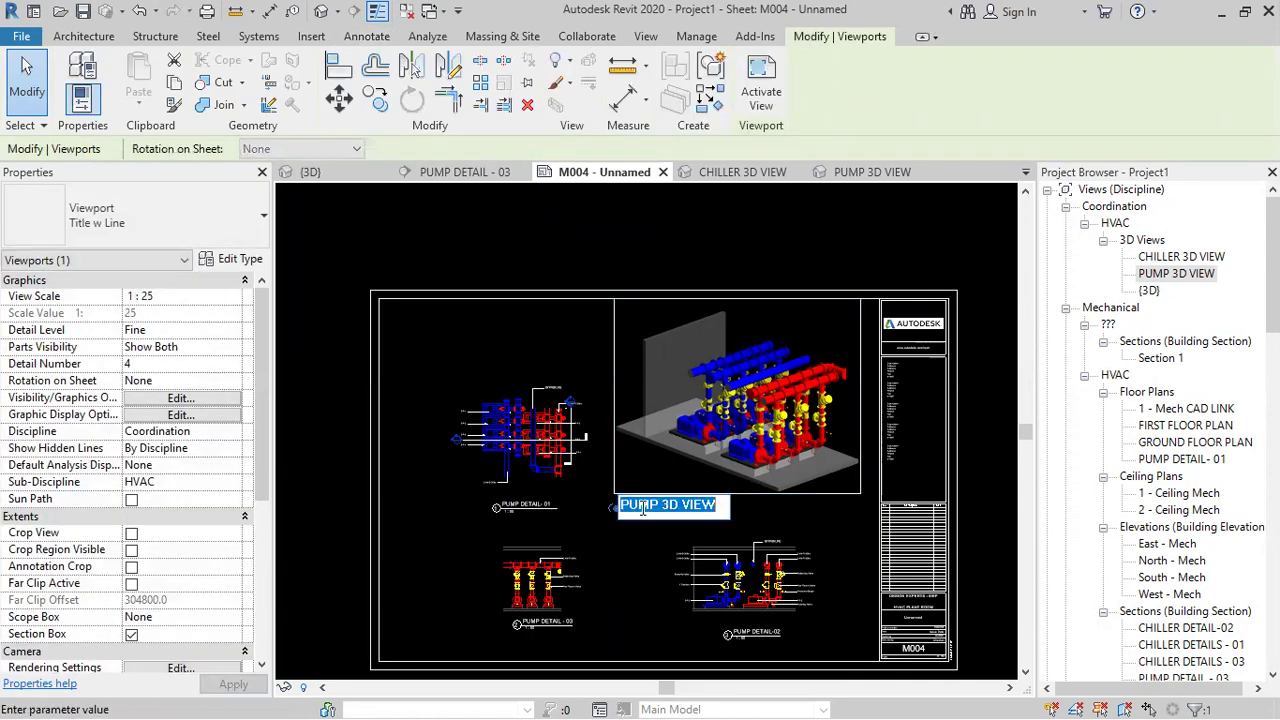
scroll(643, 526, up, 2)
scroll(643, 525, up, 2)
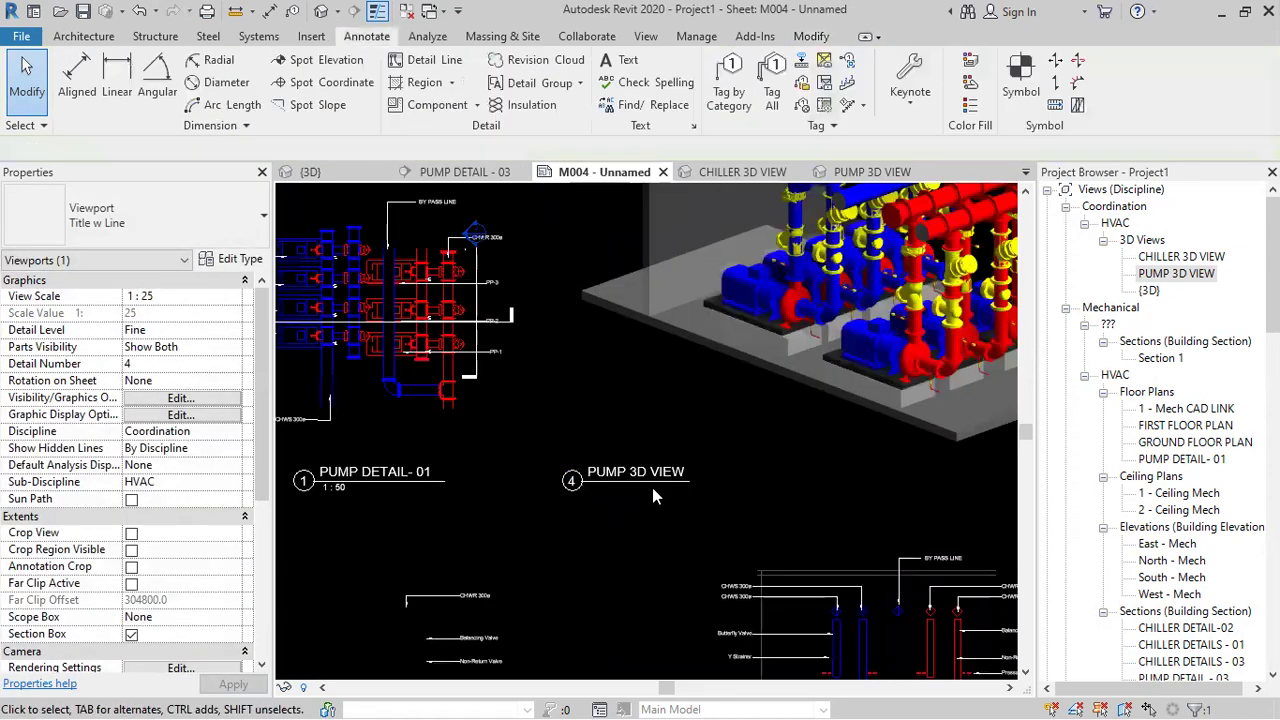
drag(645, 484, 951, 485)
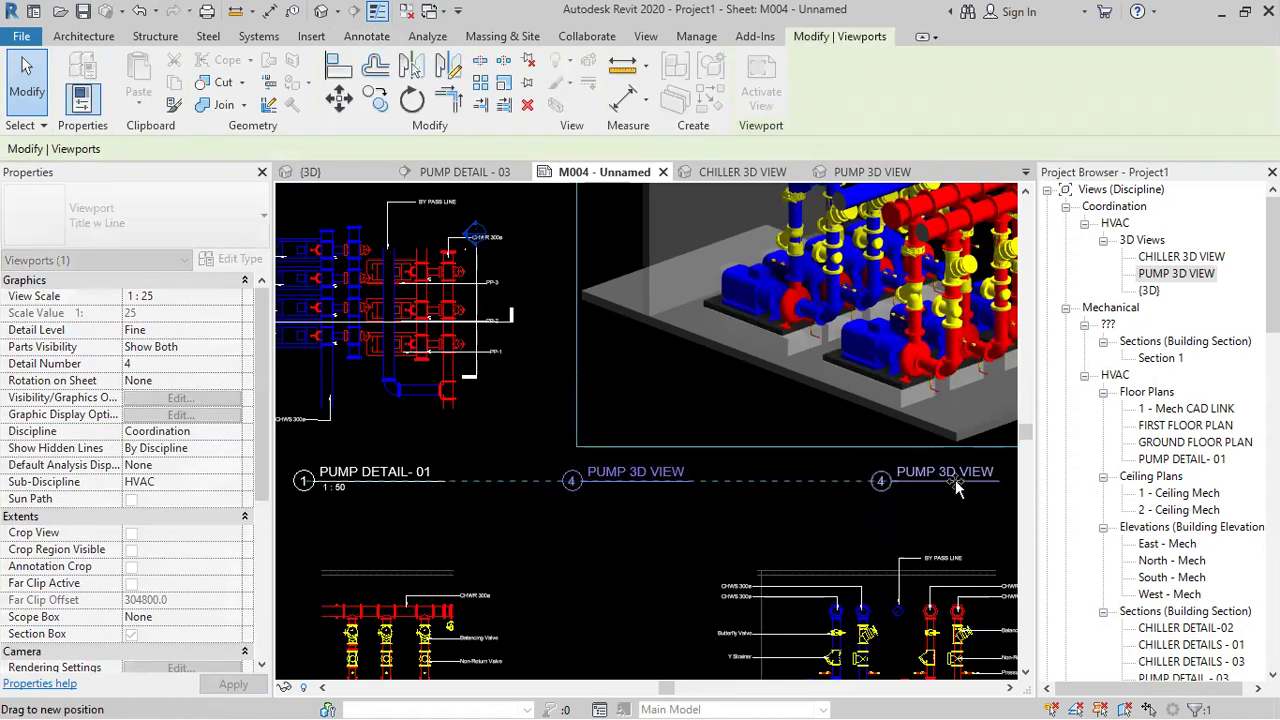
scroll(887, 511, down, 3)
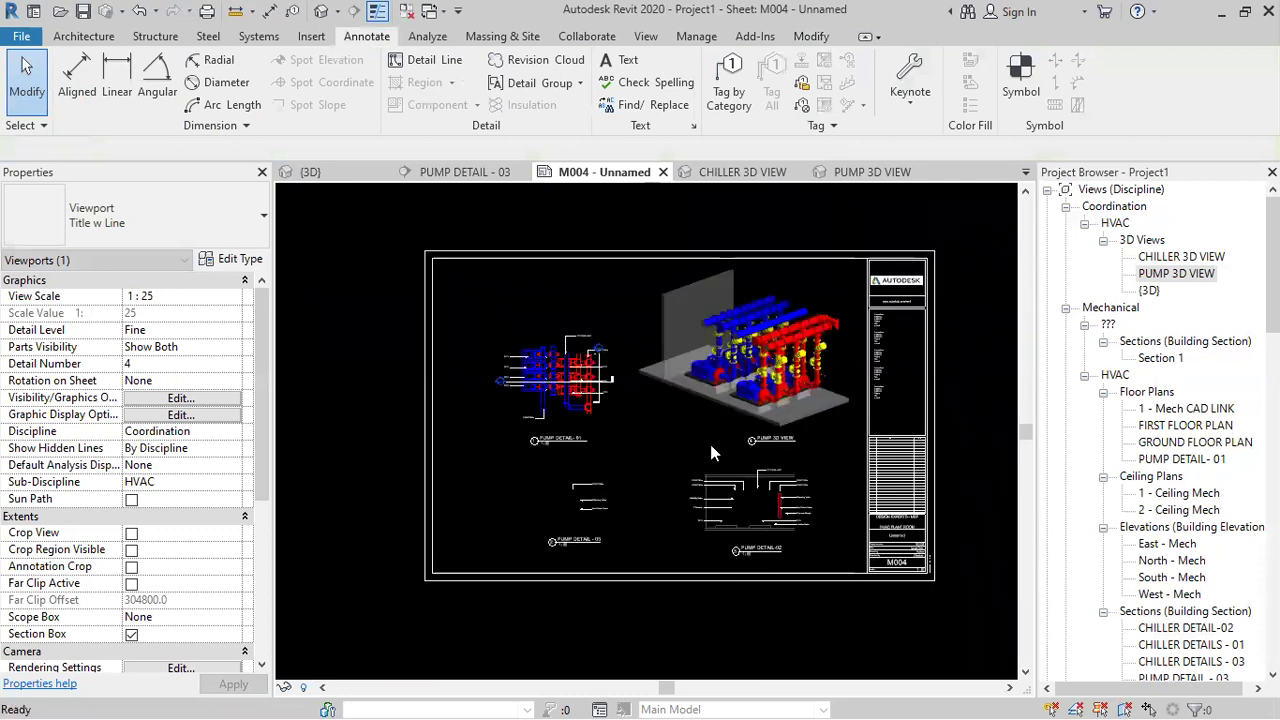
click(1001, 383)
scroll(778, 392, up, 3)
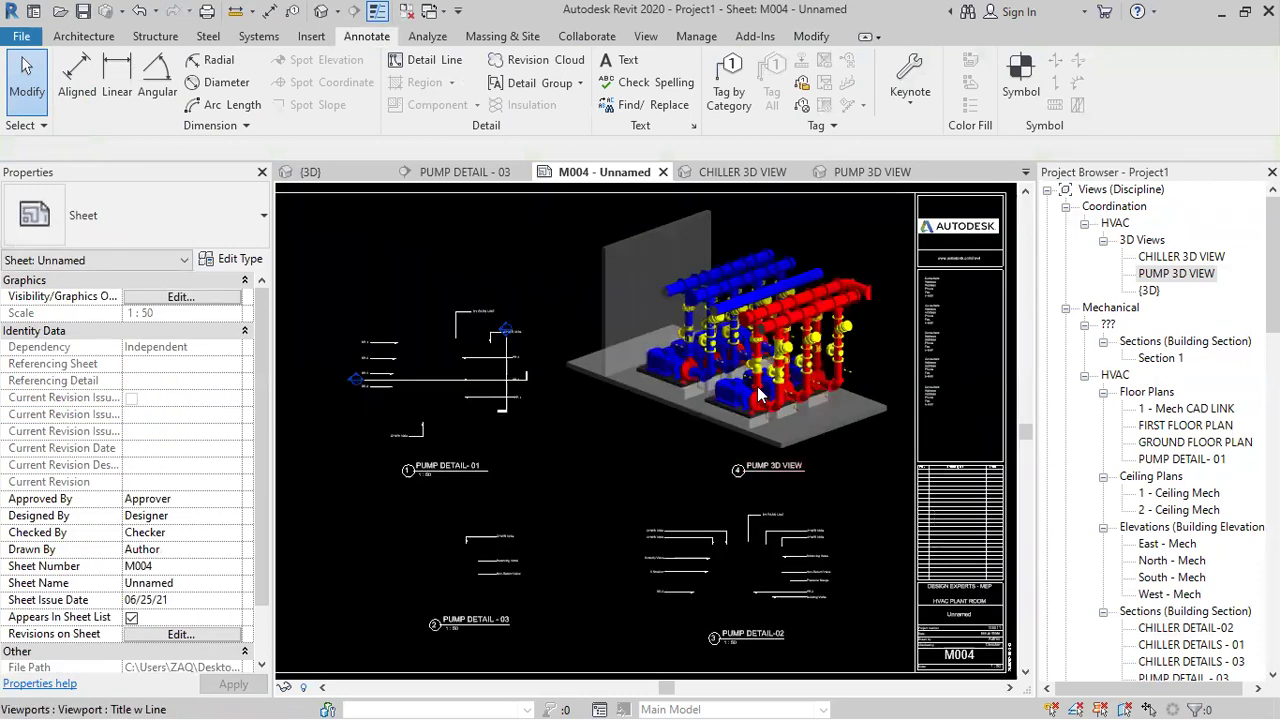
click(747, 380)
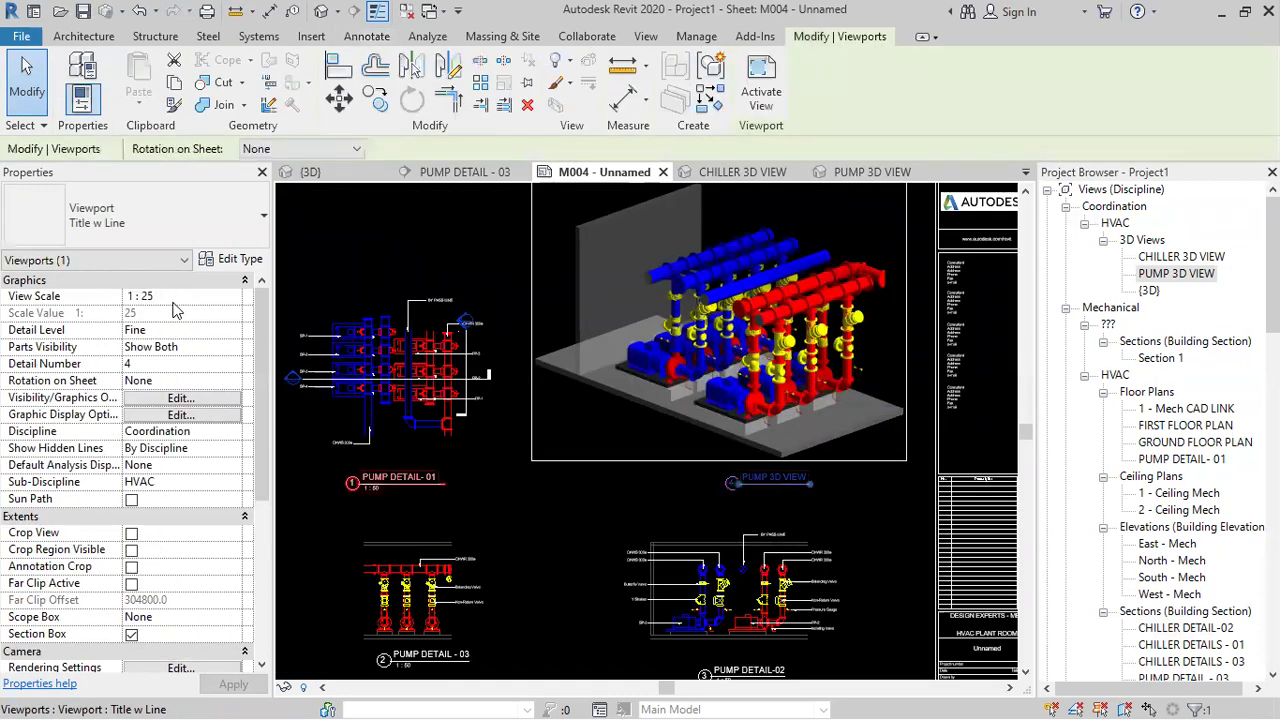
scroll(596, 398, down, 3)
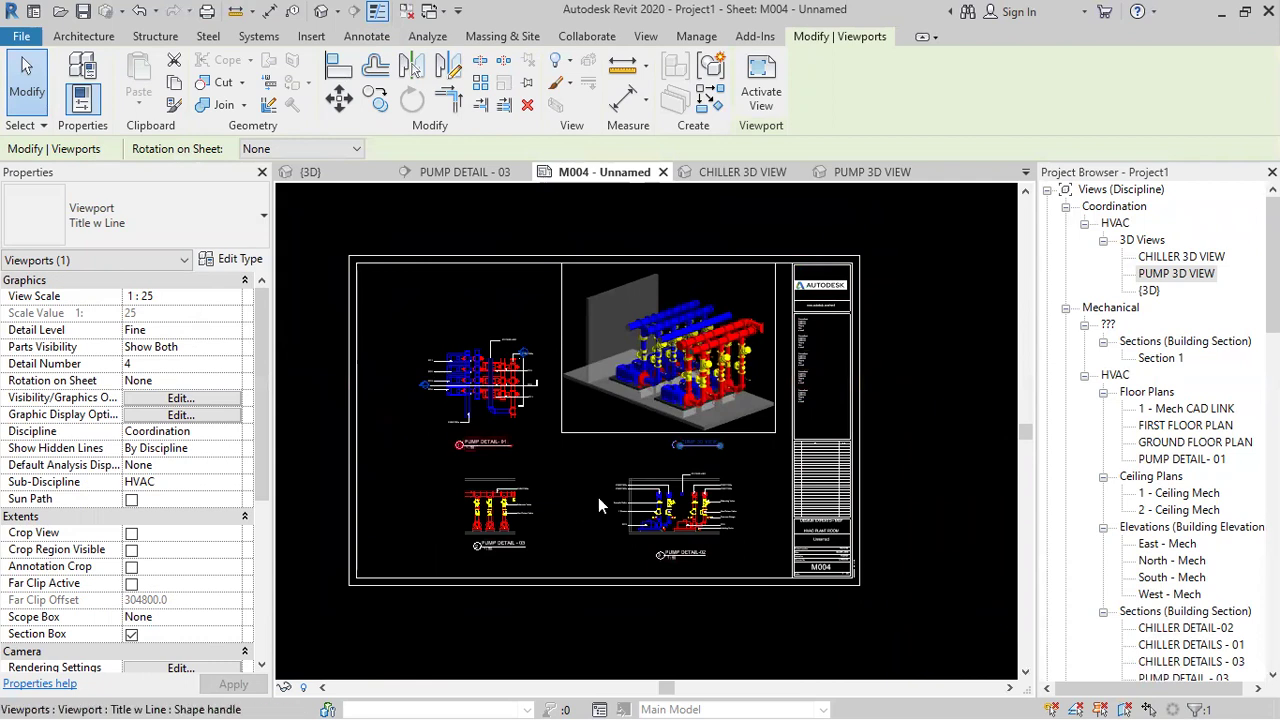
click(896, 426)
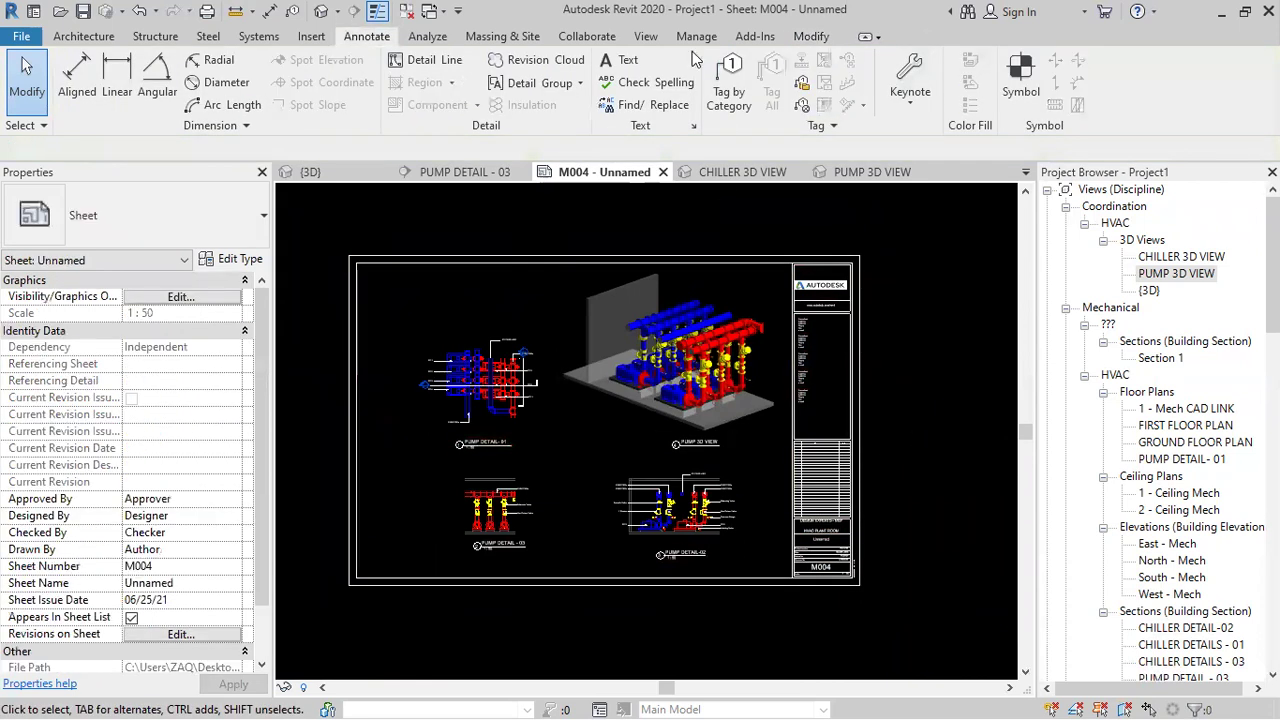